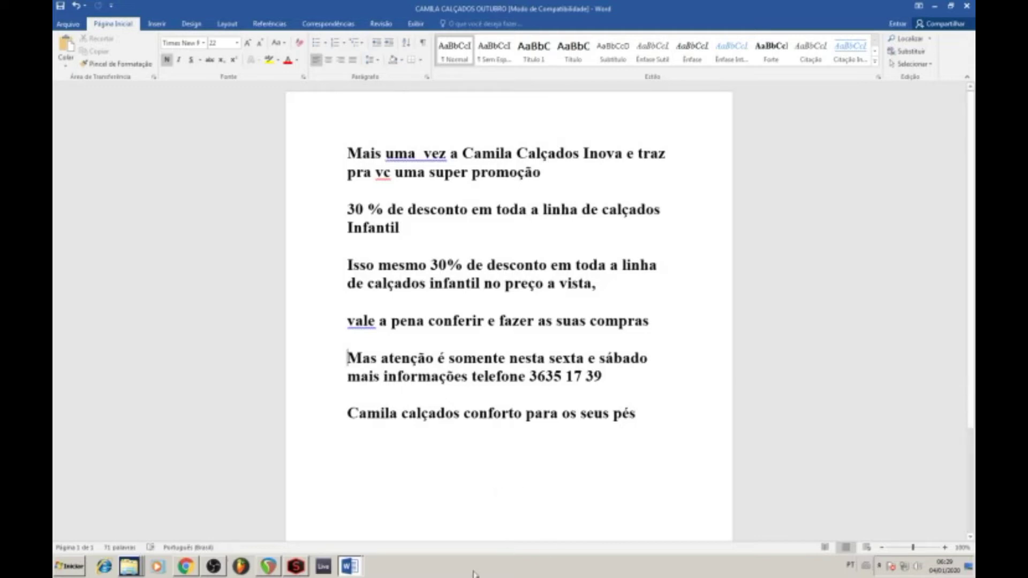
Switch to REAPER, stop the running recording and save all the recorded files.
click(268, 566)
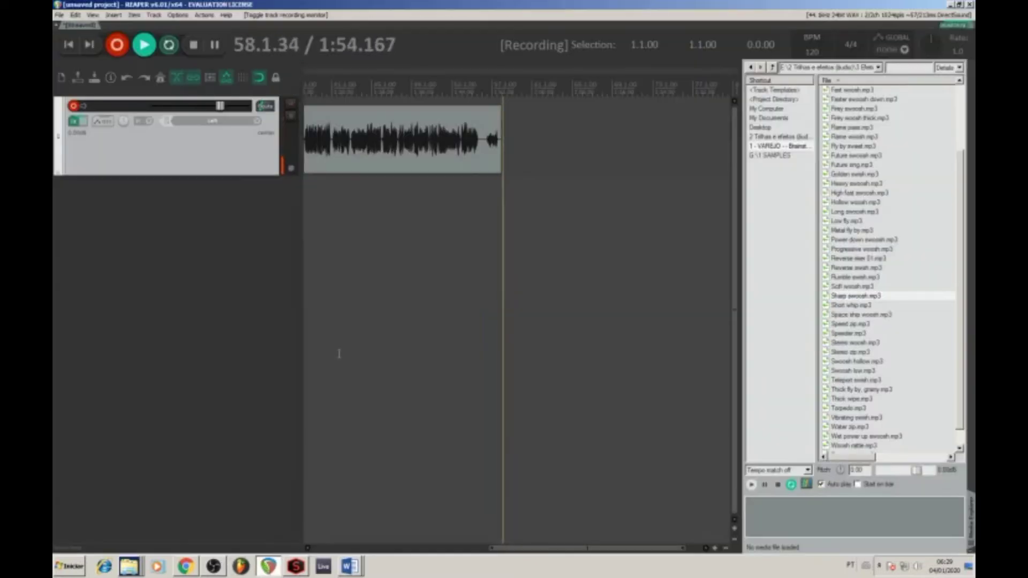
key(space)
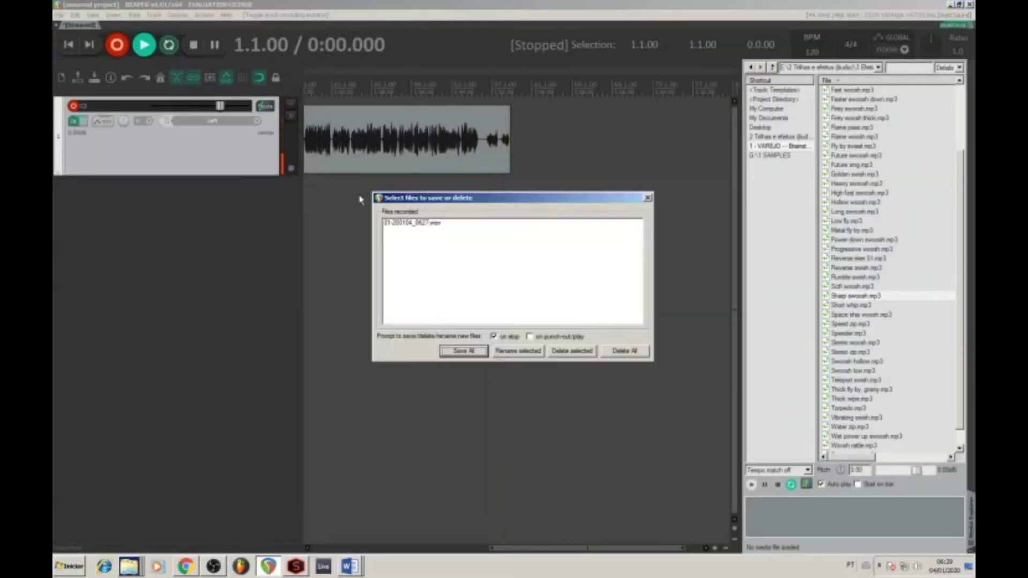
key(Return)
scroll(358, 195, up, 3)
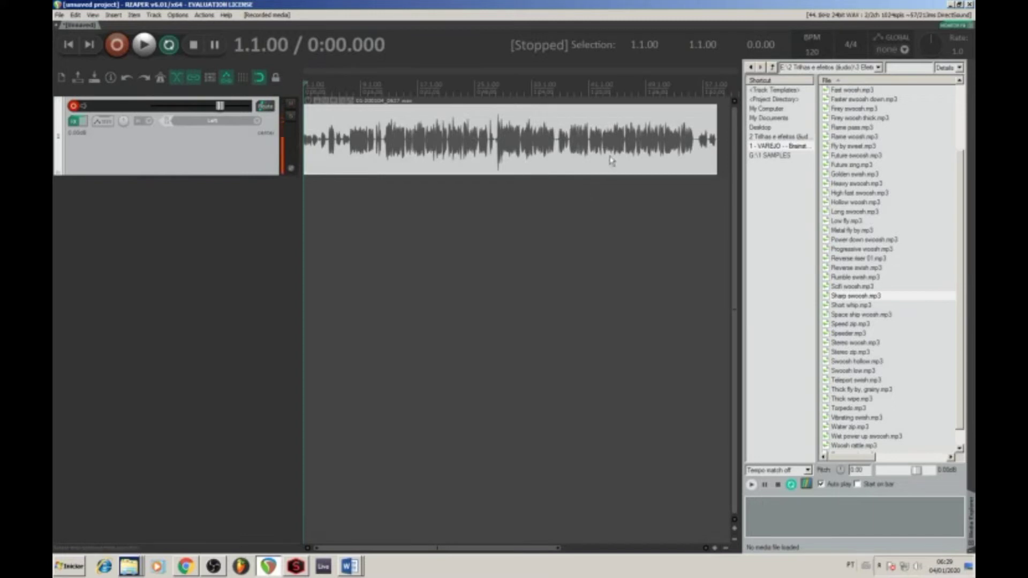
Listen through the recording to find where the last take begins, and split the item at about 1:14.2.
click(580, 182)
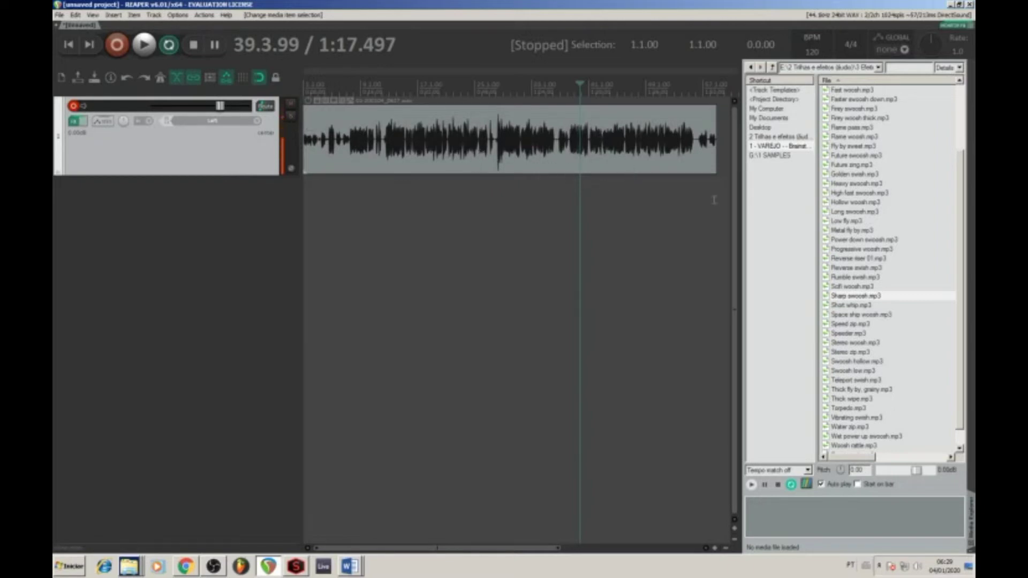
click(462, 156)
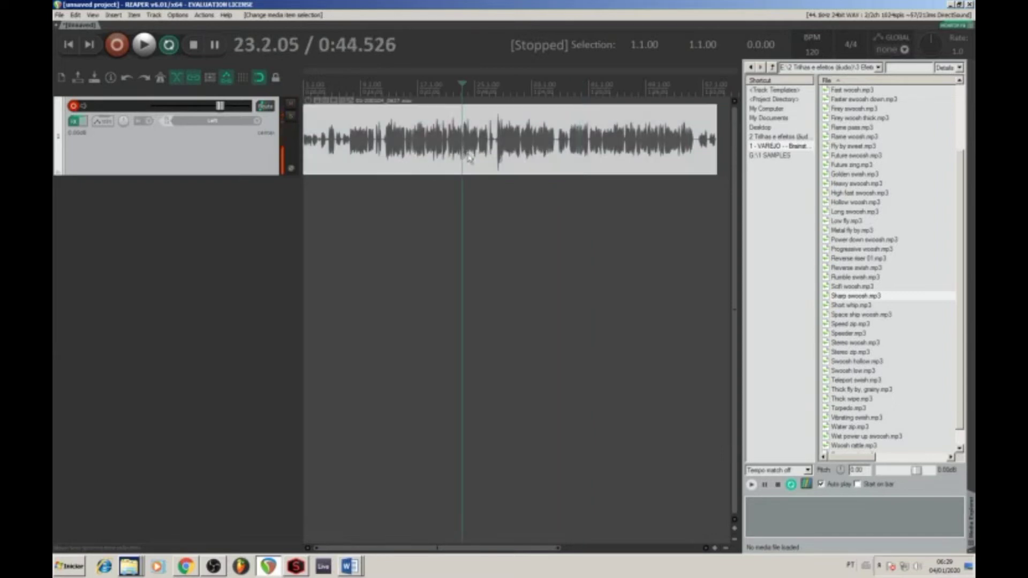
click(477, 184)
key(space)
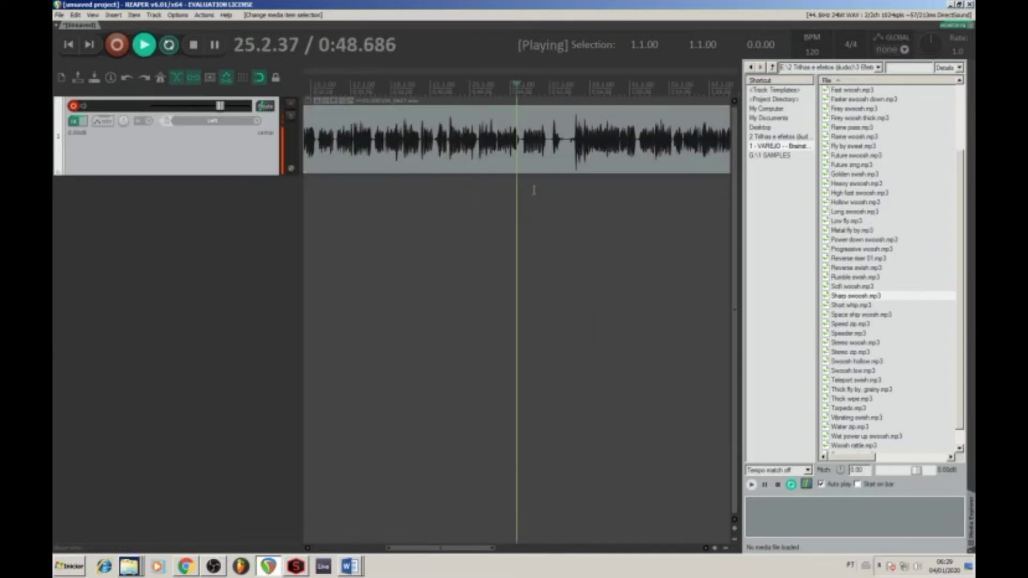
click(570, 190)
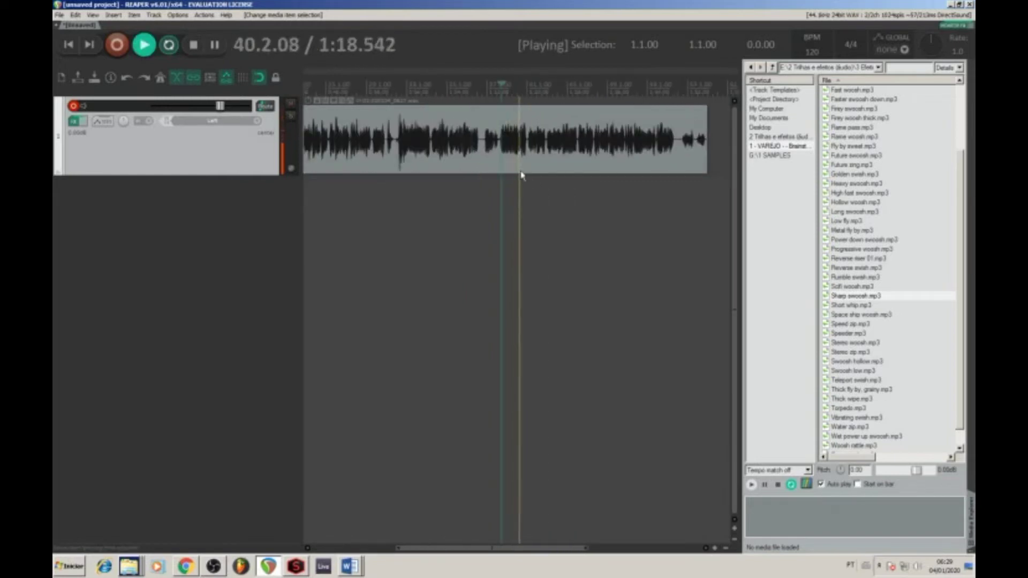
key(space)
click(497, 139)
key(s)
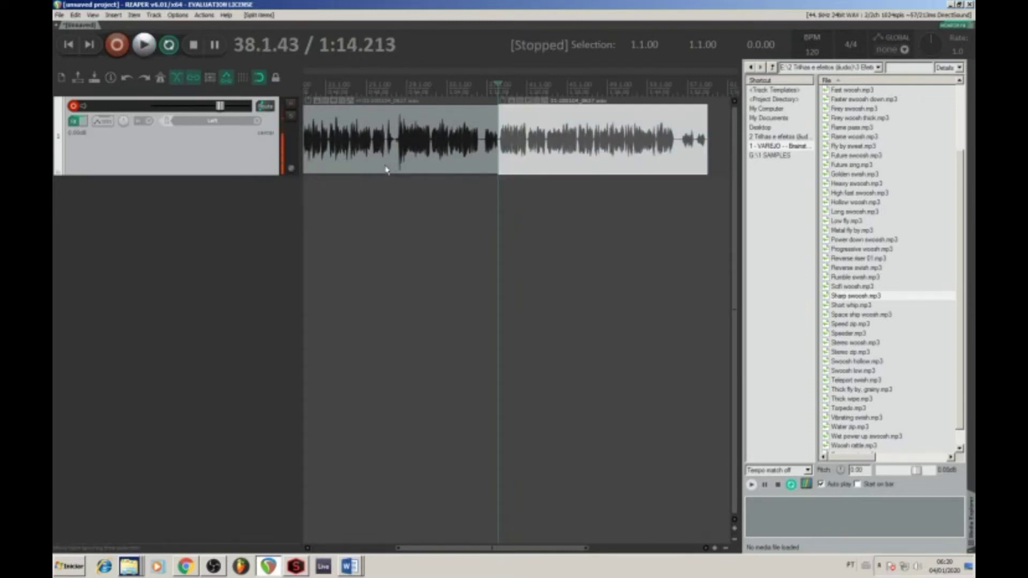
Split the recording again at about 1:10.6, just before the short phrase, and delete everything ahead of it.
double_click(448, 166)
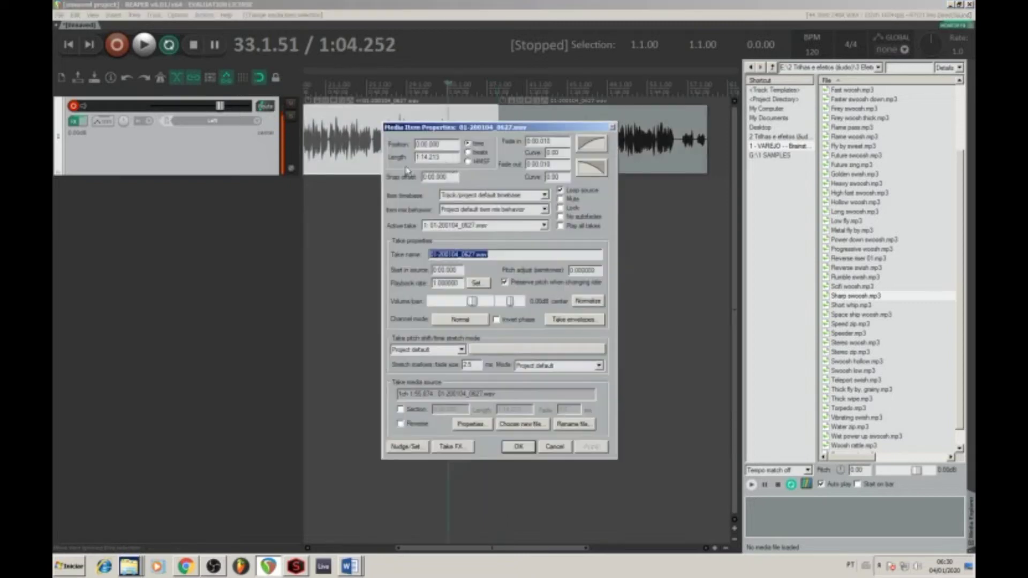
click(614, 128)
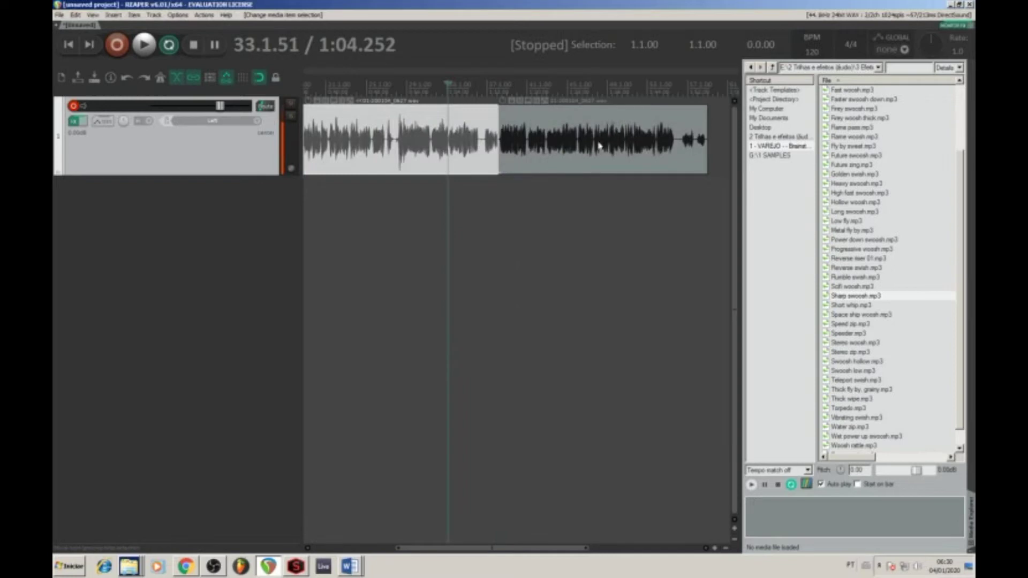
click(480, 120)
key(s)
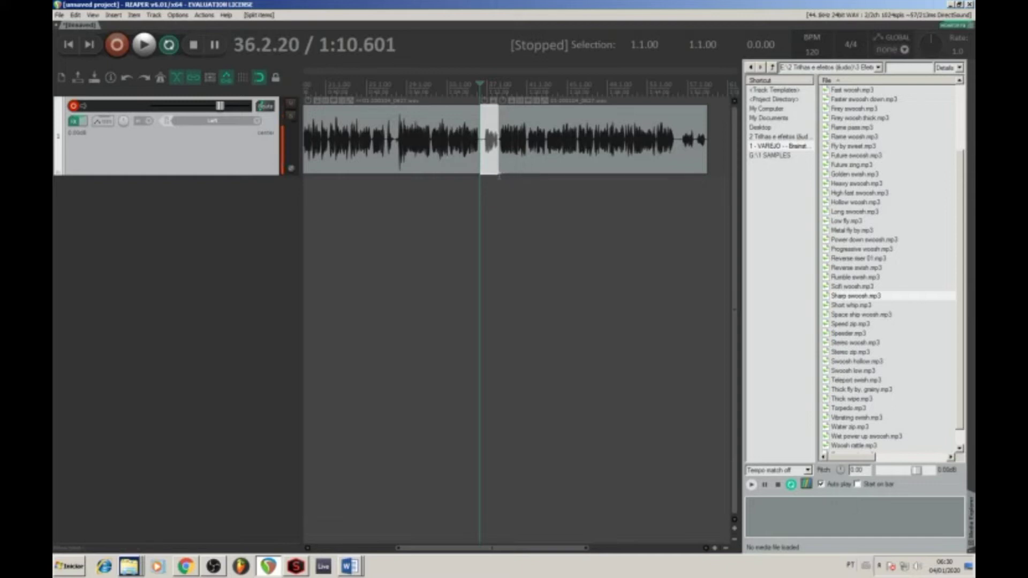
click(430, 160)
key(Delete)
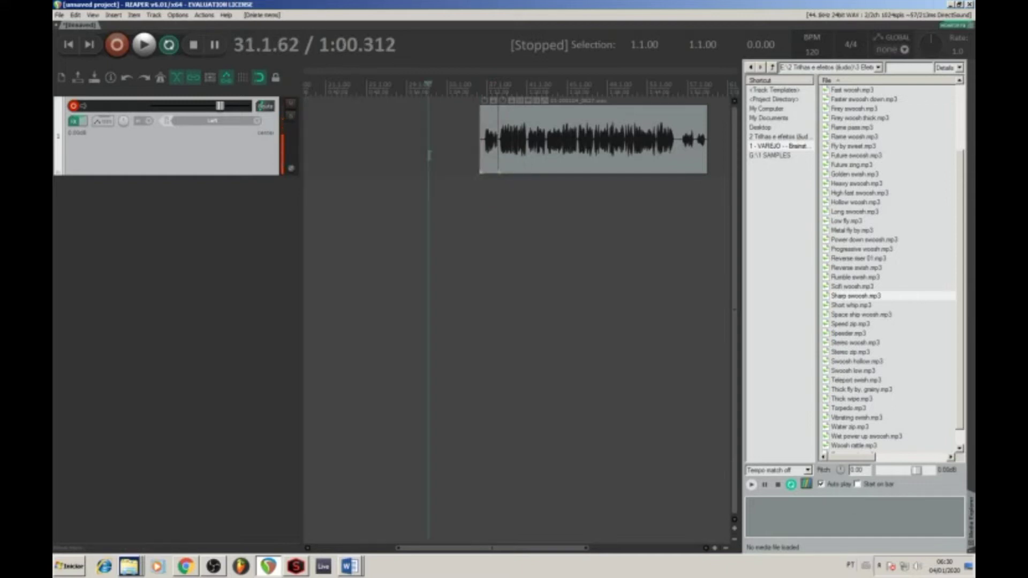
Listen to the remaining pieces, remove the short leading fragment, and trim the silence from the start of the main take.
click(487, 161)
key(space)
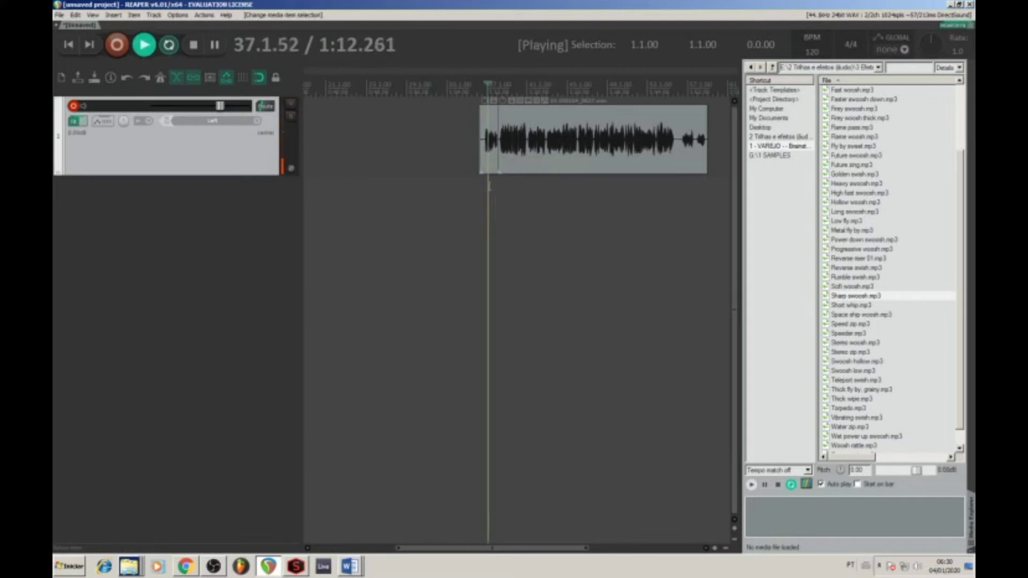
scroll(491, 185, up, 2)
click(563, 189)
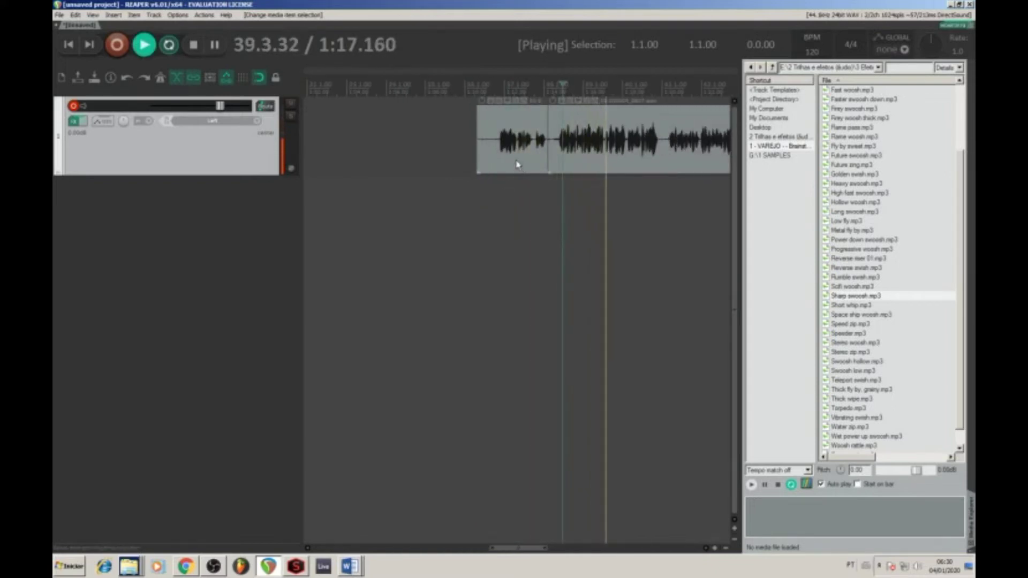
key(space)
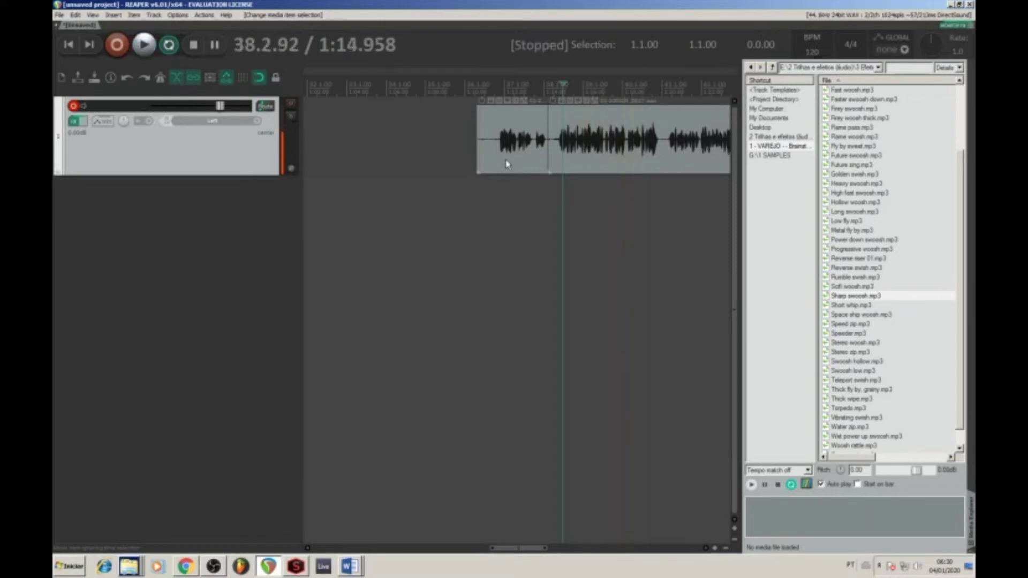
click(508, 164)
drag(508, 164, 435, 151)
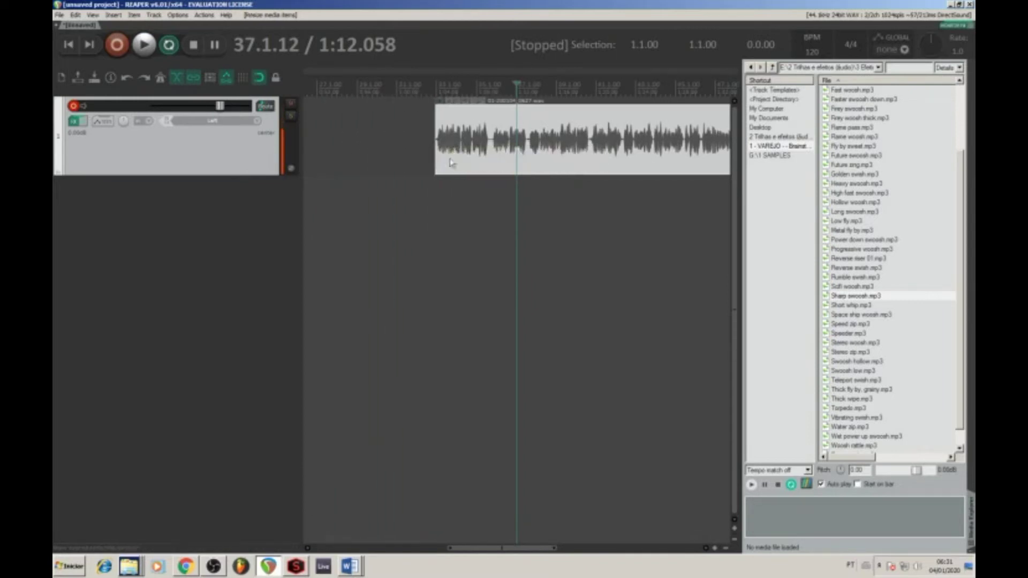
Trim the unwanted audio from the end of the take and glue the item into a new file.
scroll(463, 167, down, 2)
drag(683, 159, 654, 156)
click(598, 154)
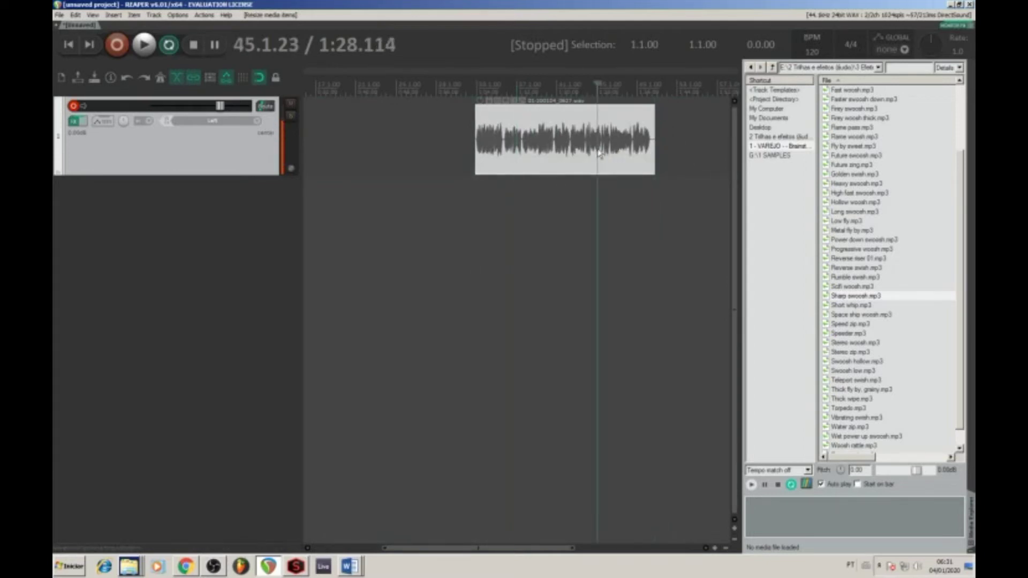
right_click(558, 144)
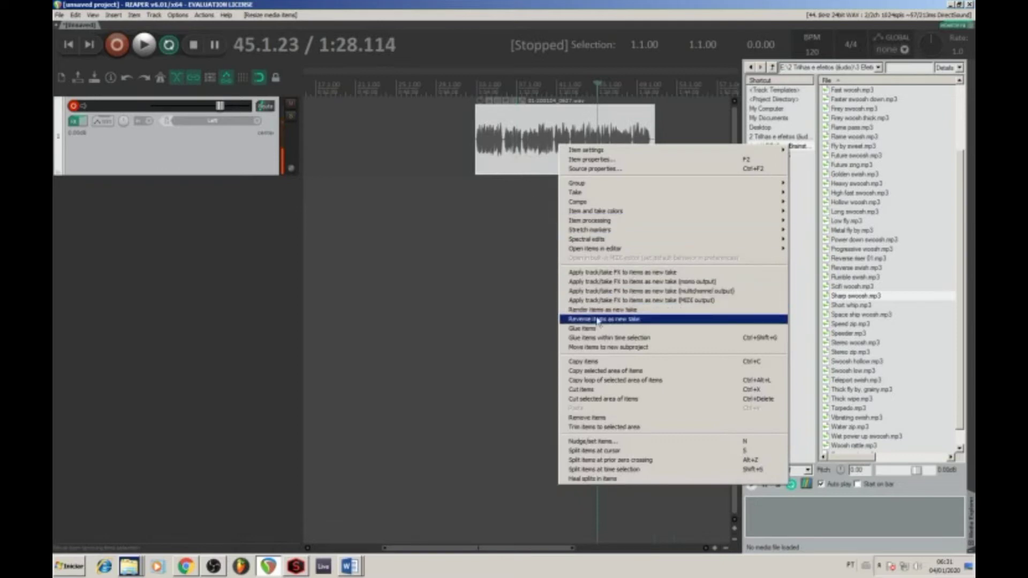
click(591, 331)
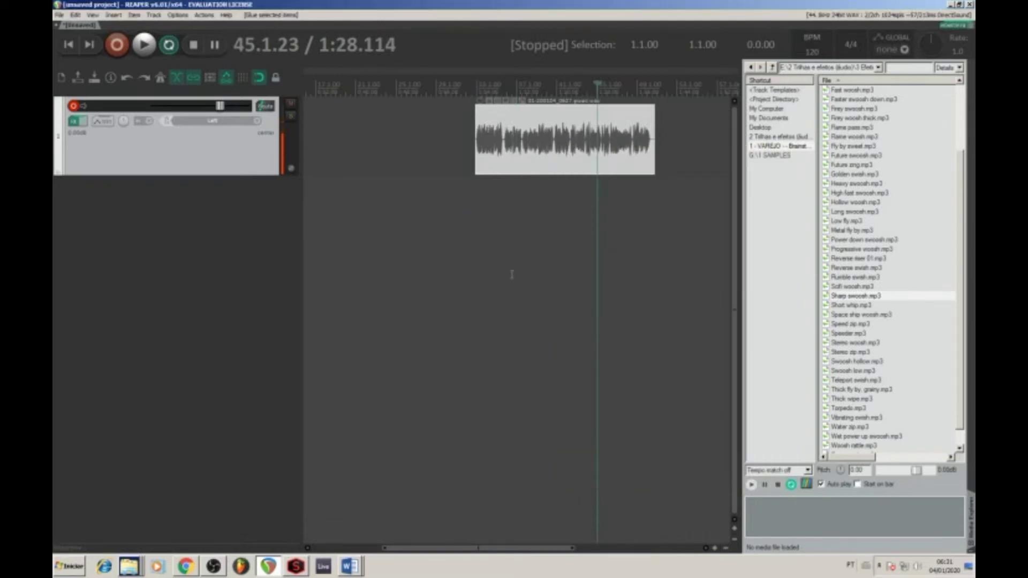
Move the glued item earlier on the track and open a copy of it in Sound Forge (Forge130.exe).
drag(528, 171, 427, 176)
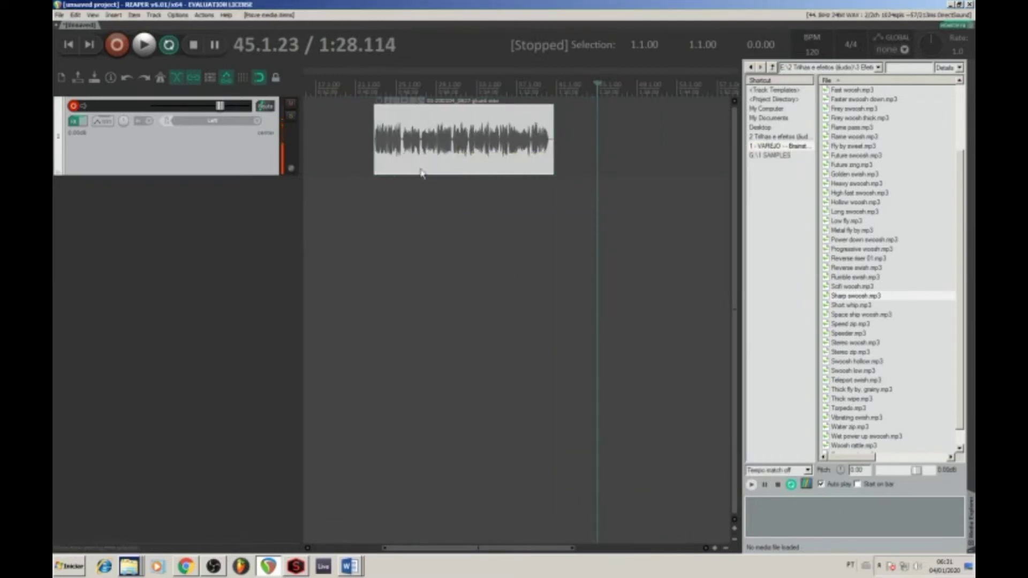
drag(423, 161, 397, 153)
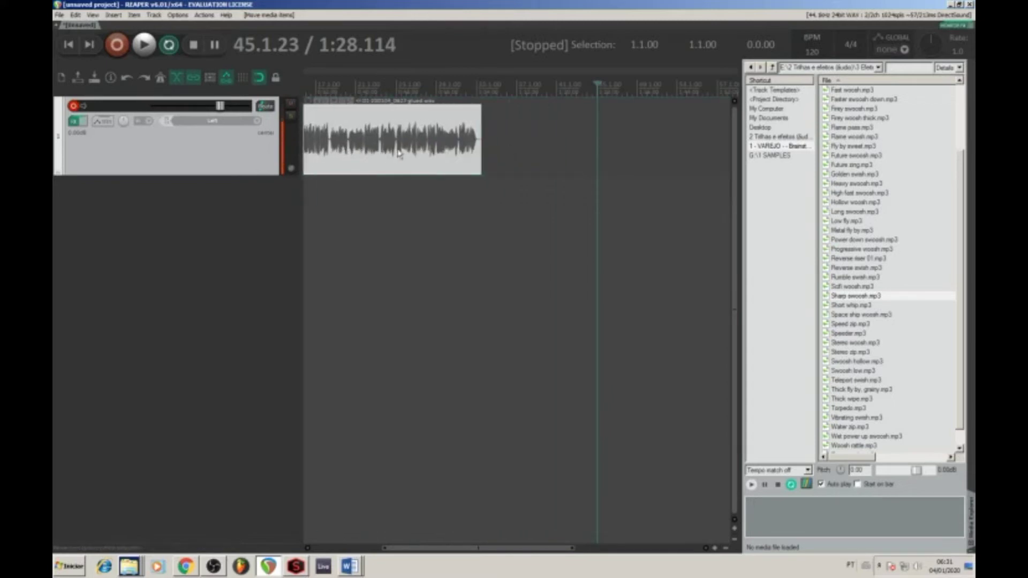
right_click(400, 152)
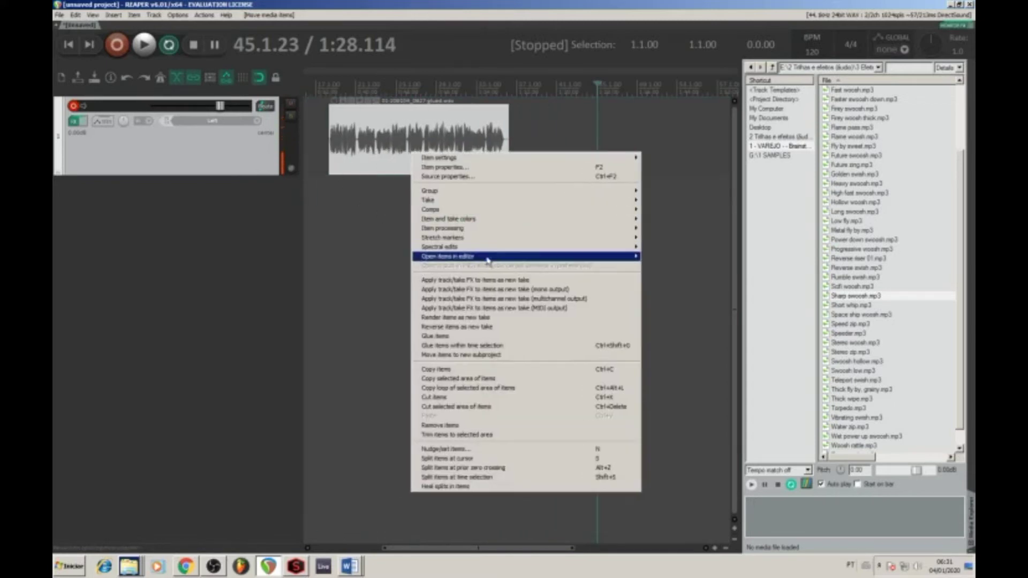
right_click(412, 153)
mouse_move(464, 262)
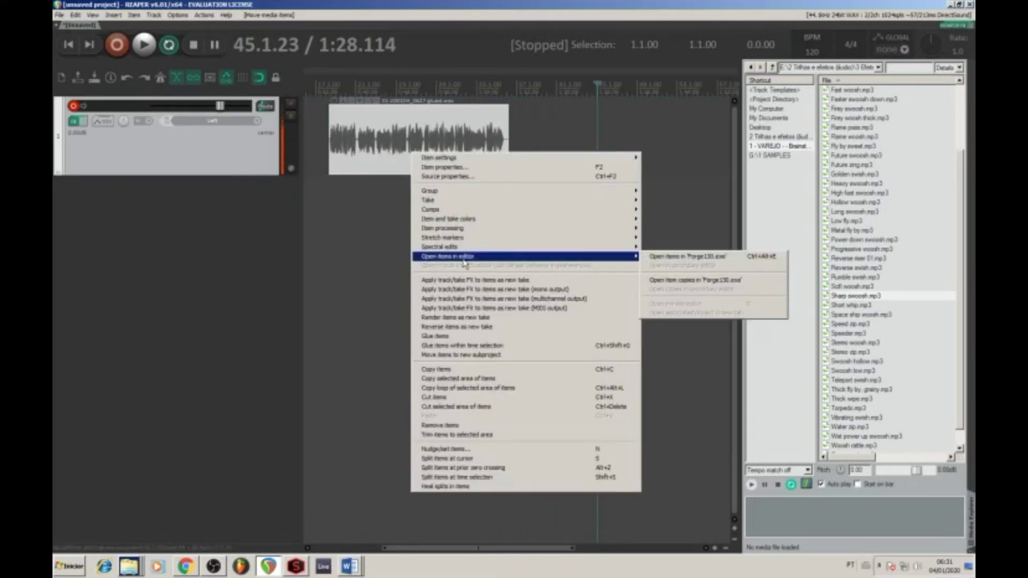
click(666, 282)
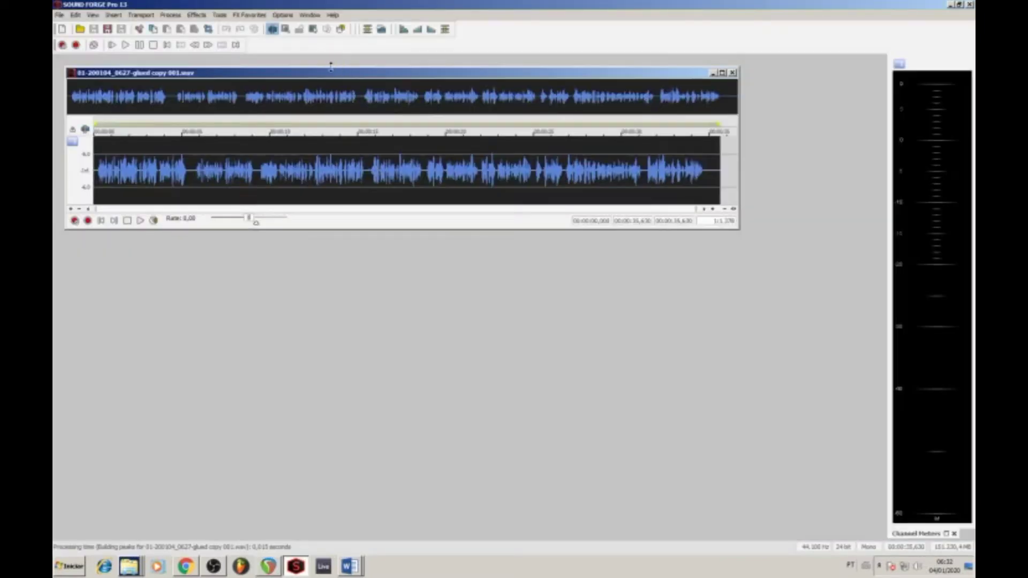
Reposition the waveform window in the workspace and make it taller to enlarge the waveform.
drag(332, 73, 475, 141)
click(358, 229)
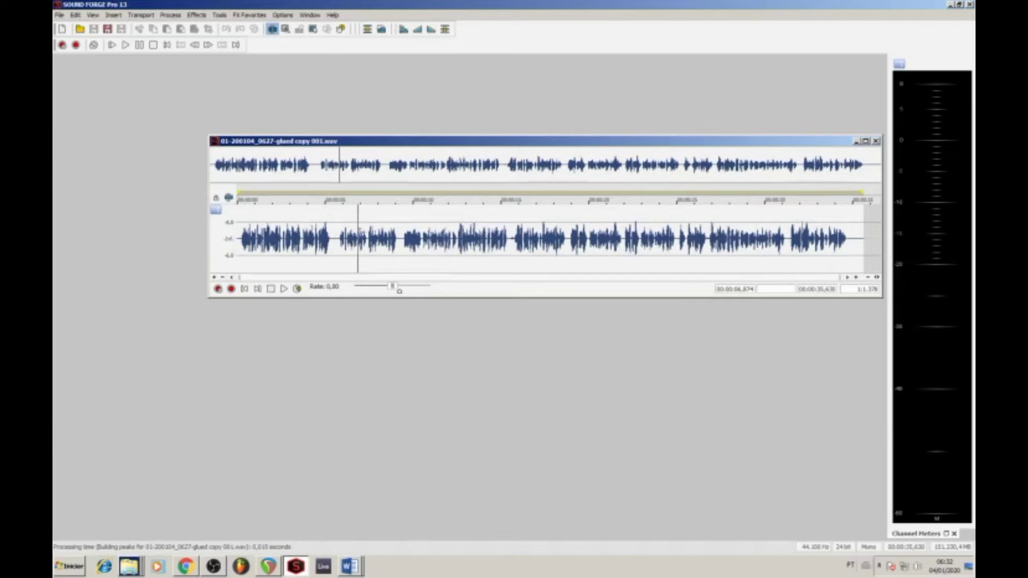
drag(427, 296, 427, 417)
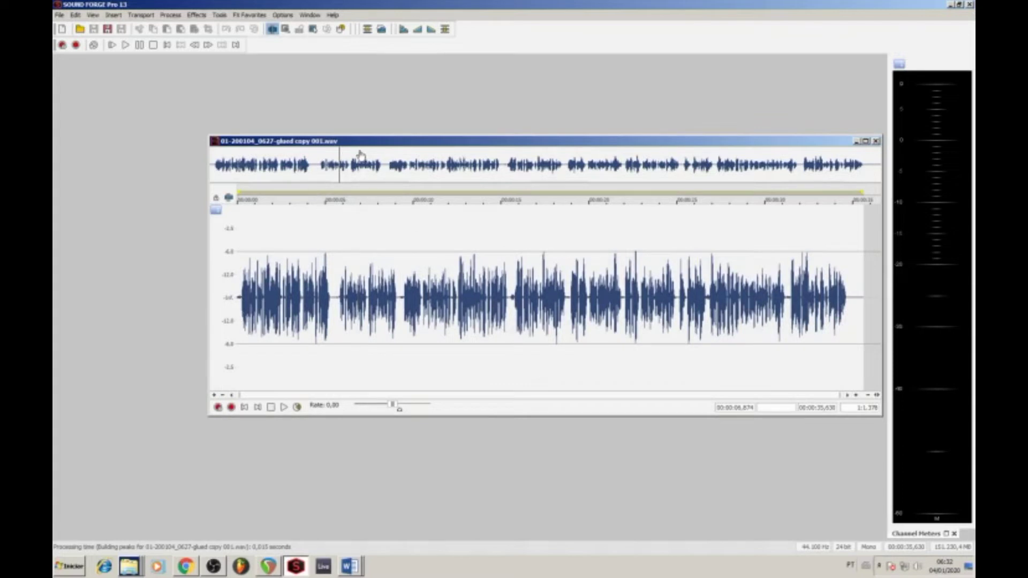
drag(300, 149, 204, 141)
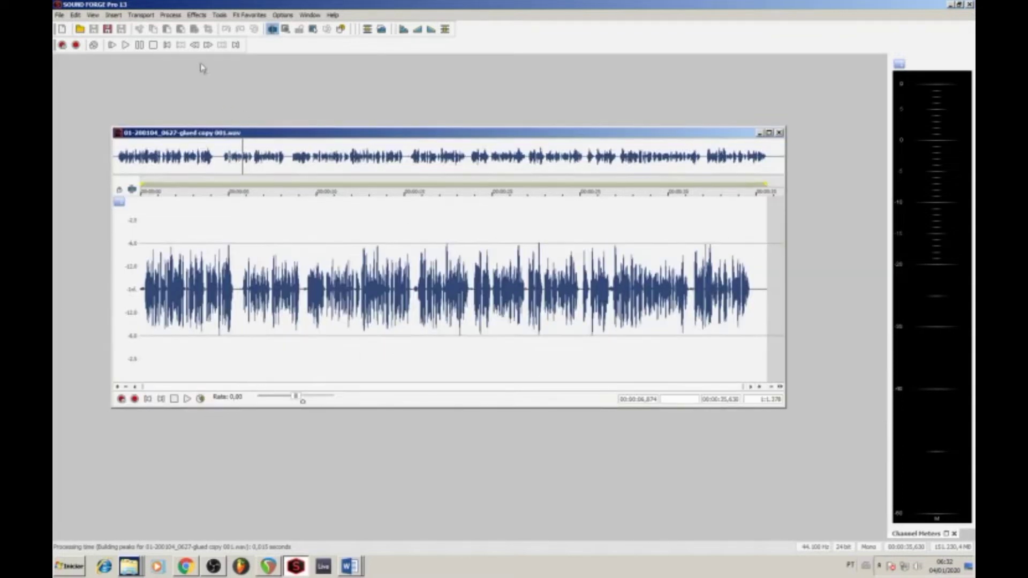
Apply the Noise Gate effect to the whole voice recording with the [Sys] Noise gate 2 preset.
click(197, 15)
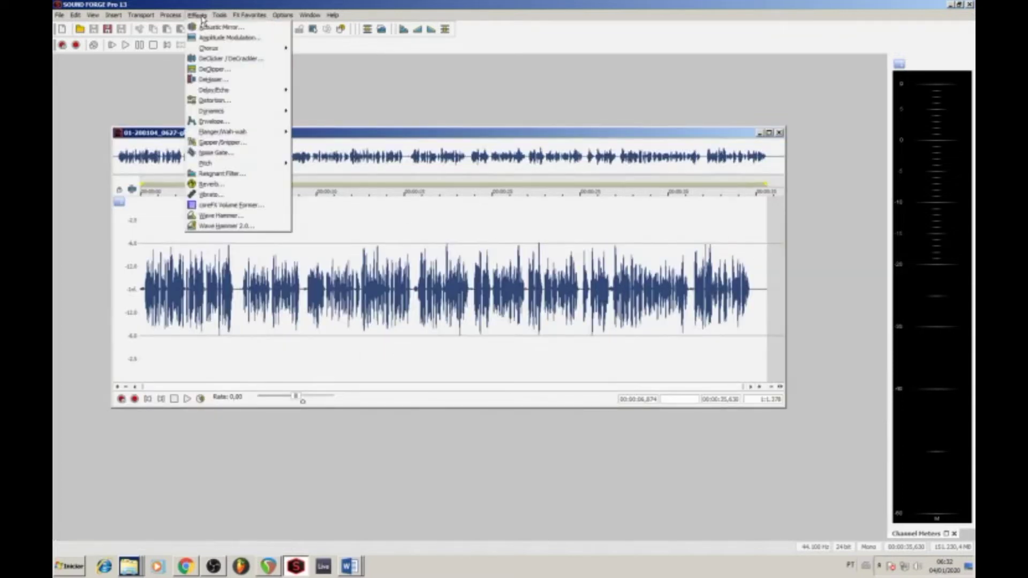
click(256, 155)
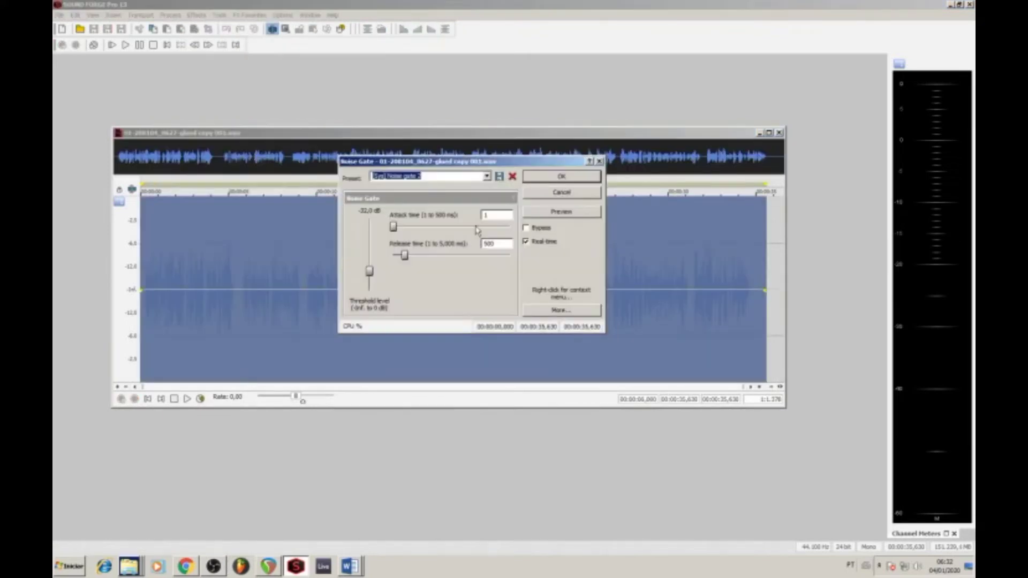
click(486, 176)
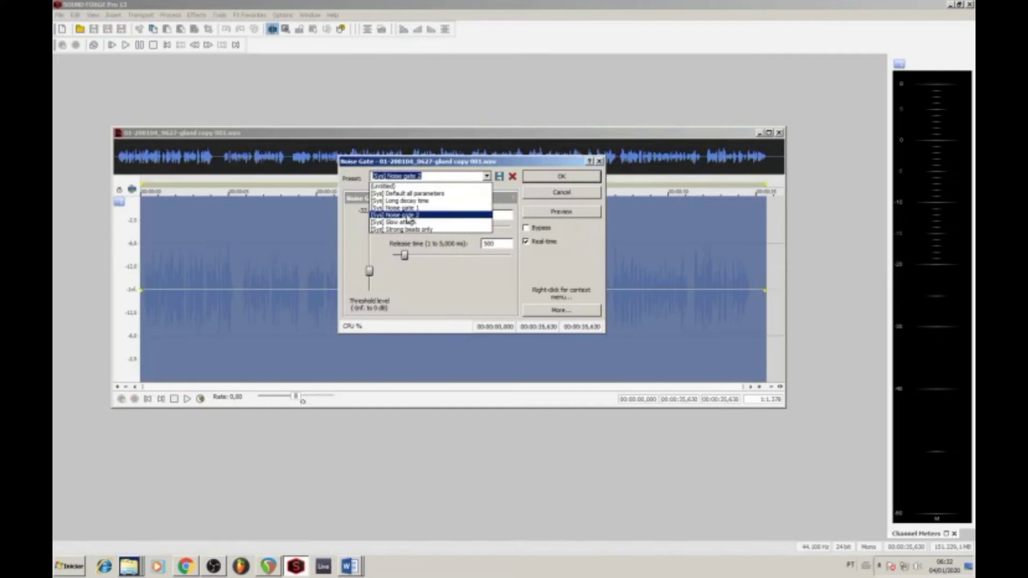
click(569, 179)
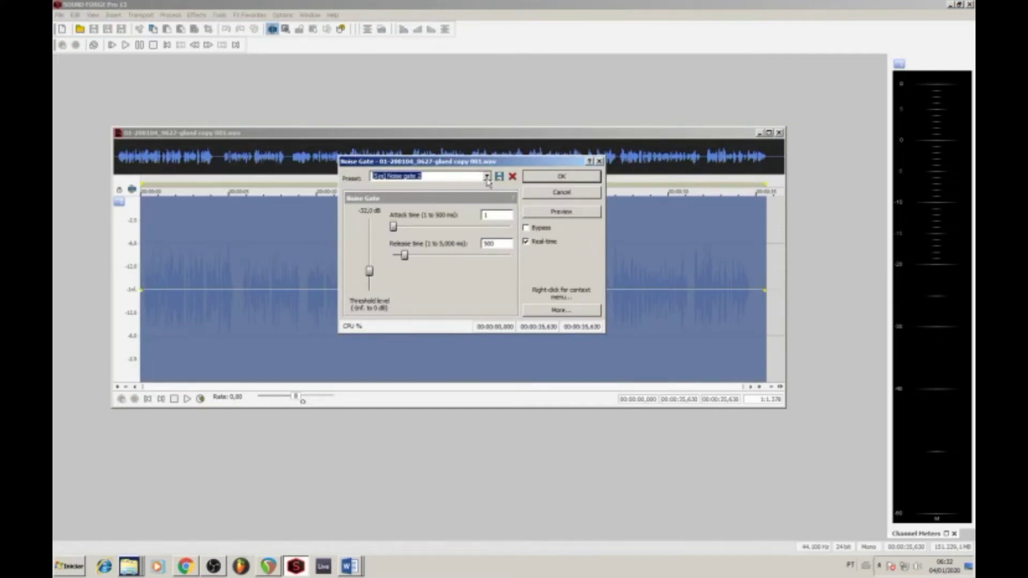
click(545, 181)
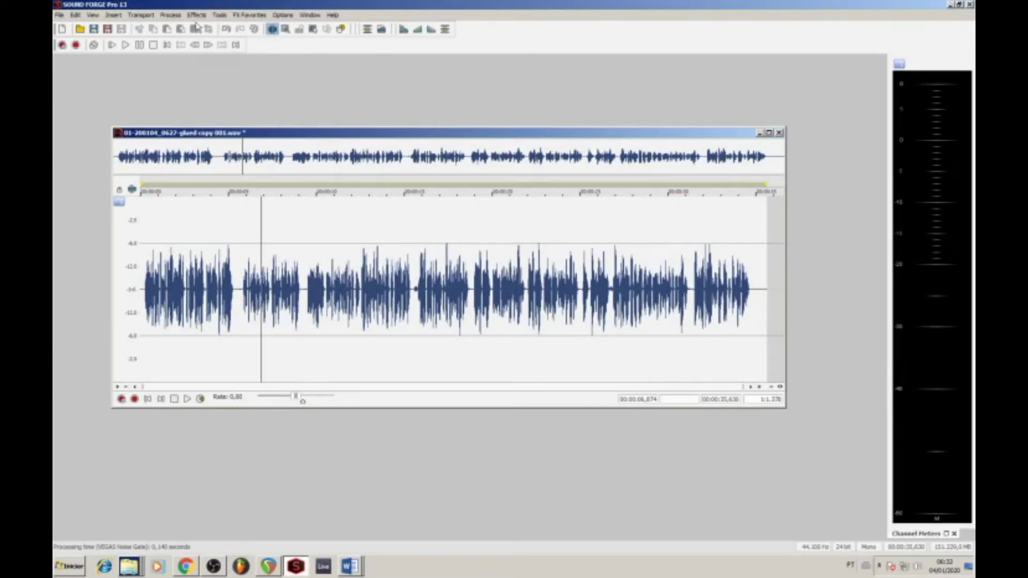
Open the Graphic EQ for the voice recording and preview the voice through its current curve.
click(170, 15)
mouse_move(216, 76)
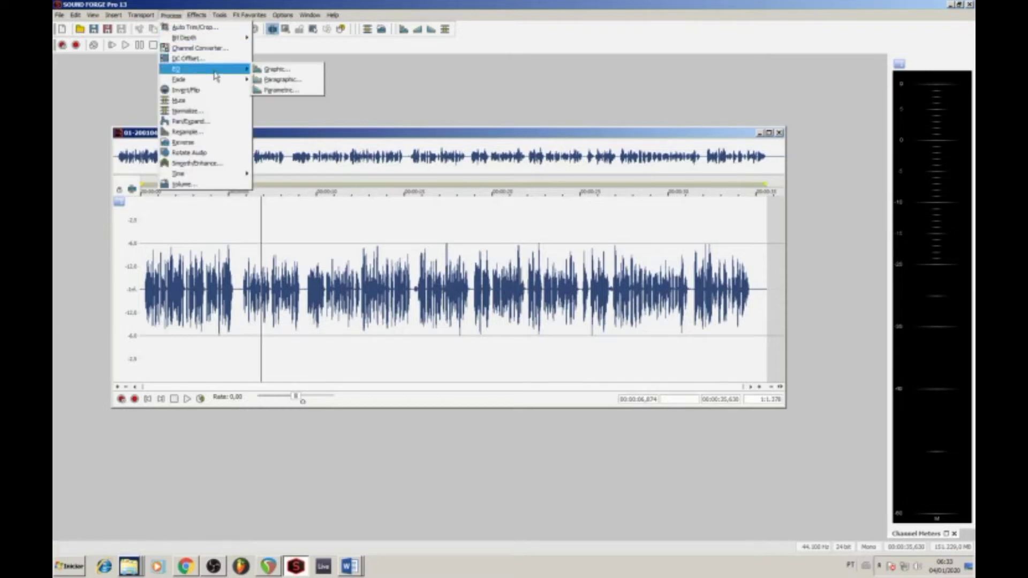
click(273, 70)
key(space)
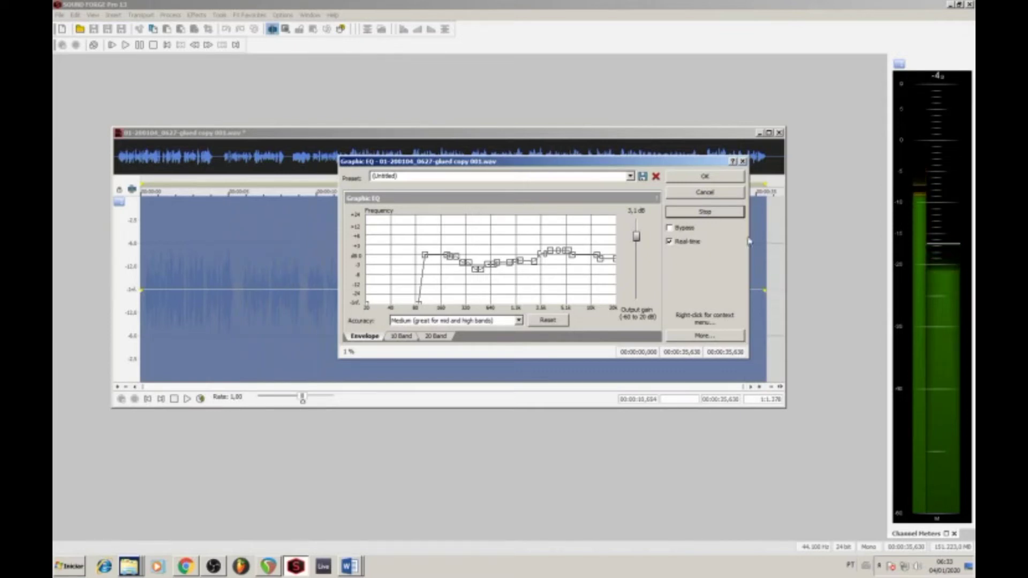
click(696, 213)
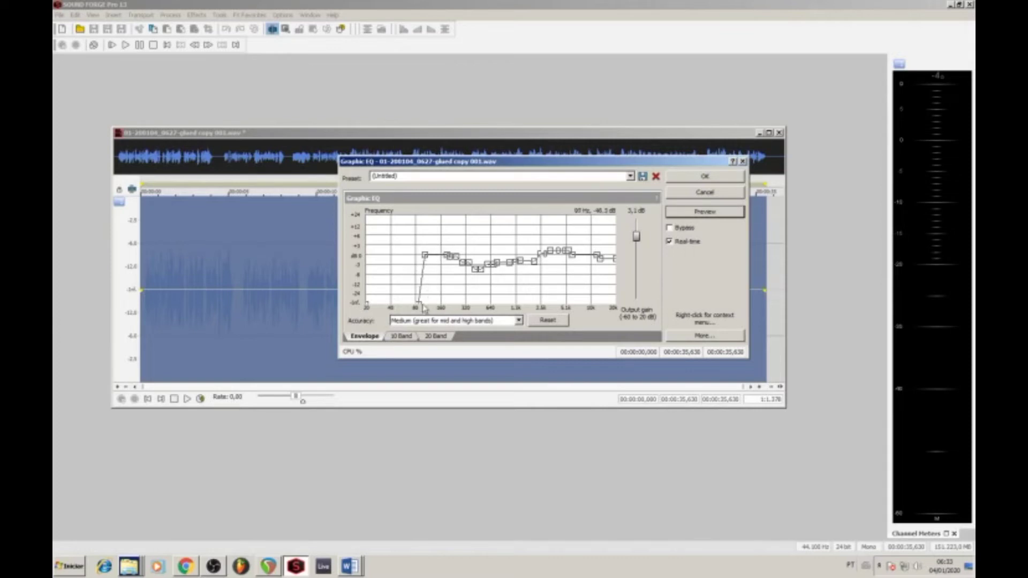
Examine the EQ curve in the 20-band and envelope views, checking the low-frequency cut.
click(436, 337)
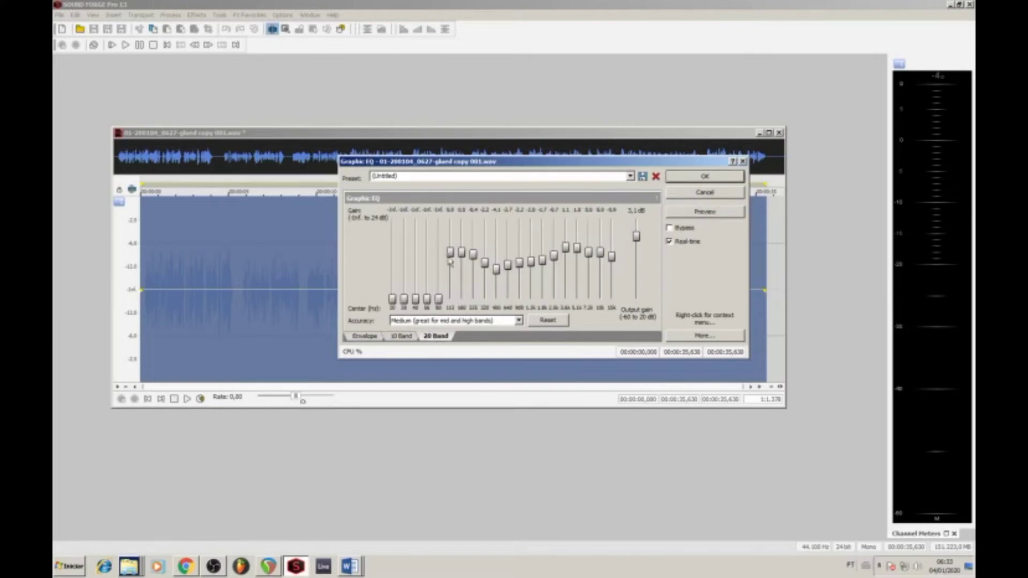
mouse_move(437, 307)
mouse_down()
mouse_move(438, 282)
mouse_move(438, 302)
mouse_up()
click(367, 336)
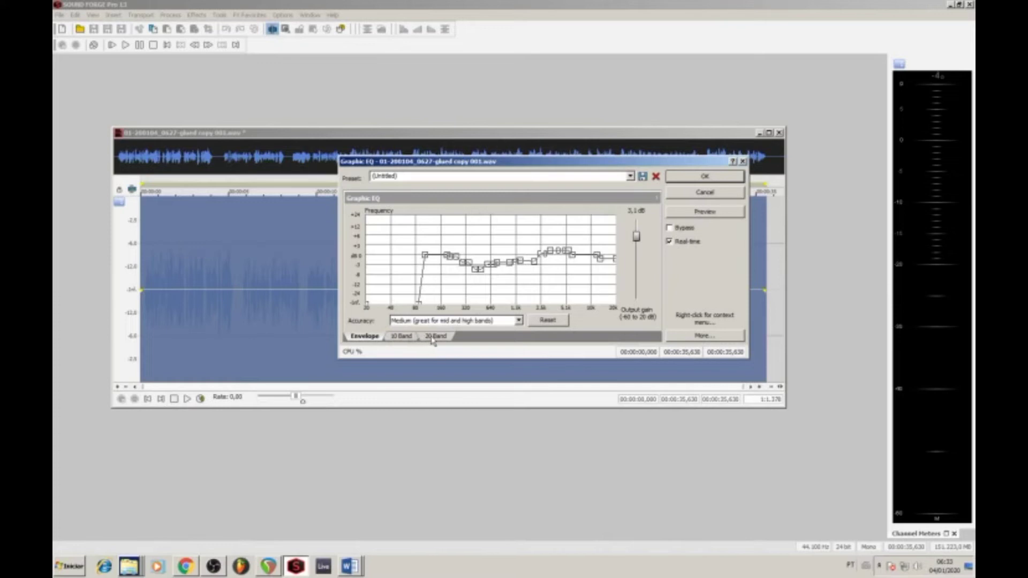
click(433, 337)
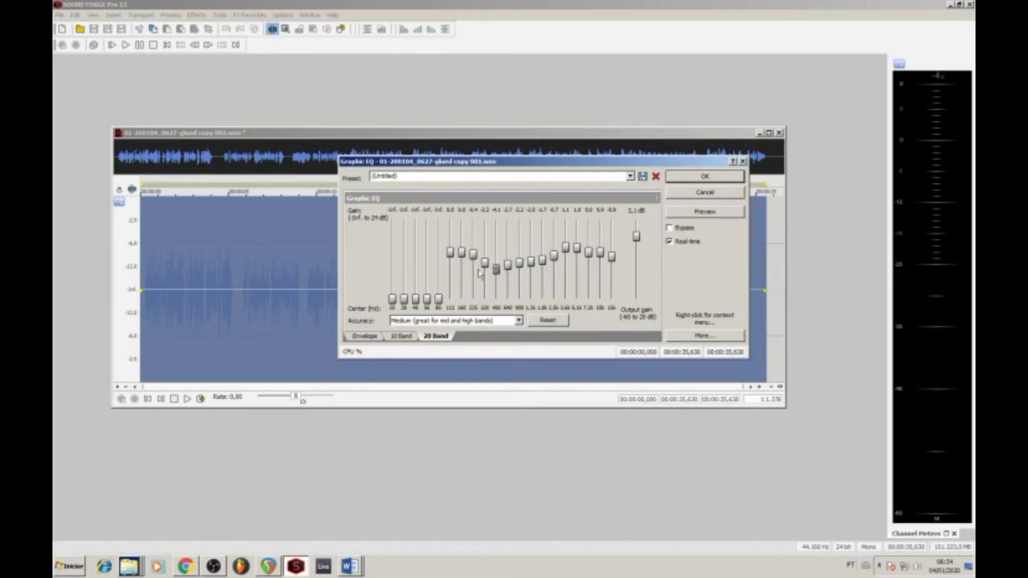
Lower the 3.6 kHz band to 0.7 dB and set the EQ's output gain to 2.3 dB while previewing.
click(497, 271)
drag(568, 253, 568, 251)
click(688, 213)
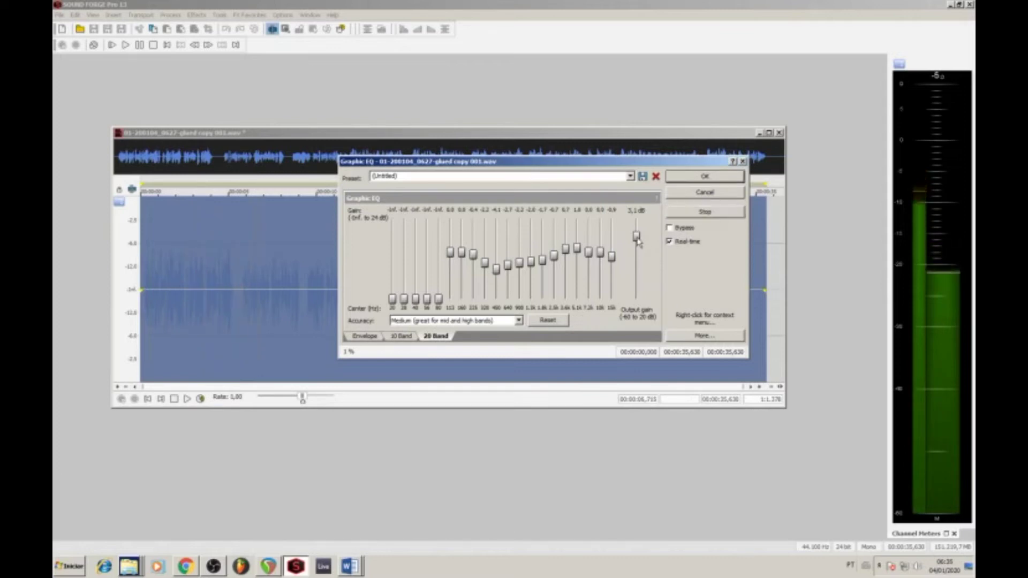
drag(637, 242, 642, 251)
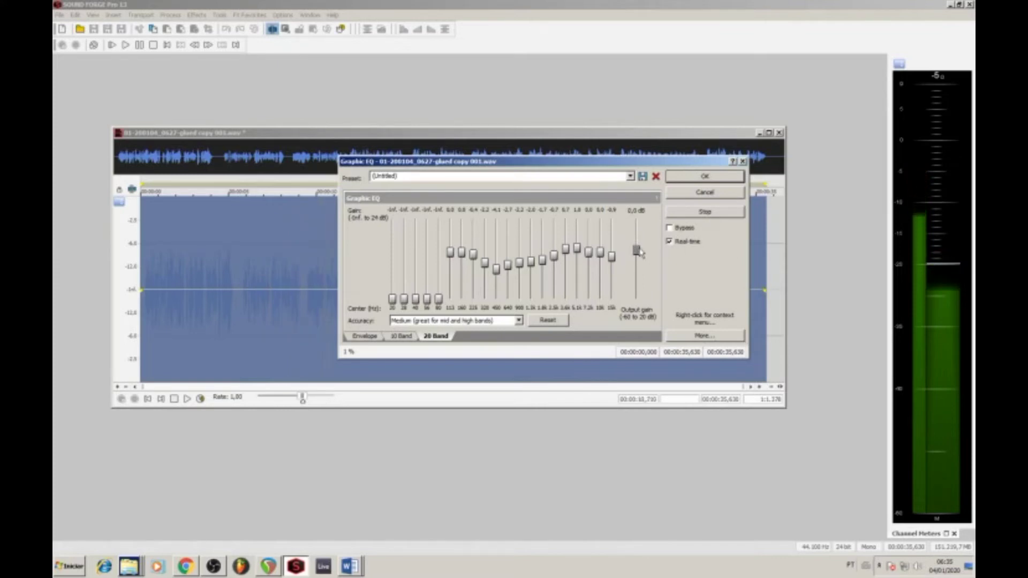
drag(641, 252, 640, 241)
click(693, 212)
click(684, 213)
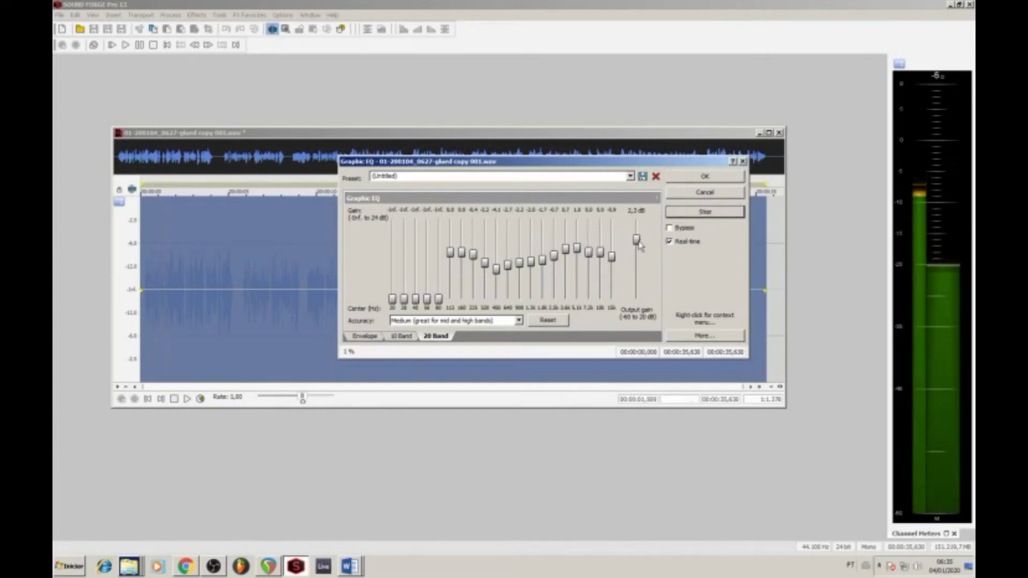
drag(639, 246, 639, 244)
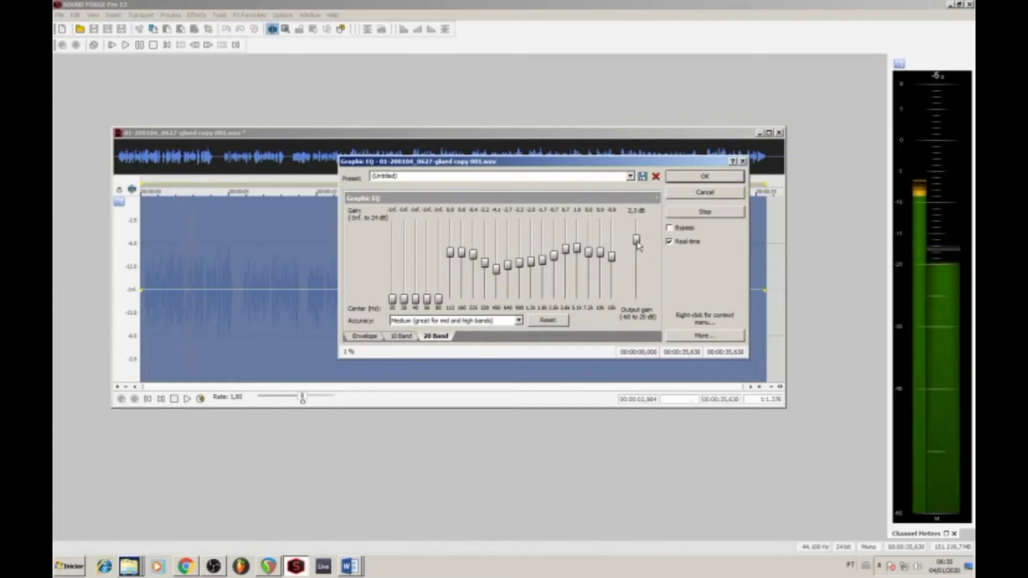
Compare the equalized voice with the bypassed original during the preview.
click(673, 230)
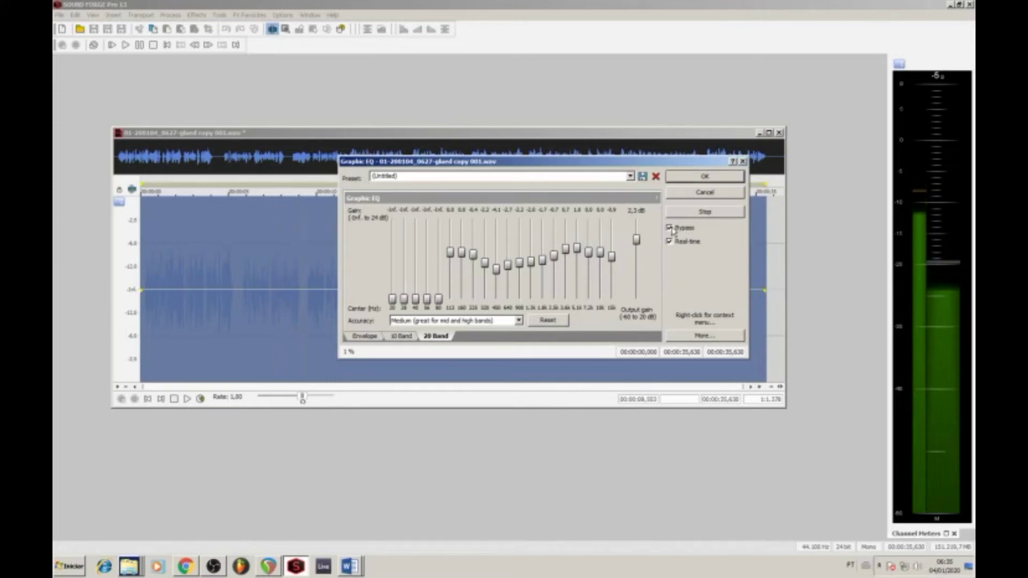
click(673, 231)
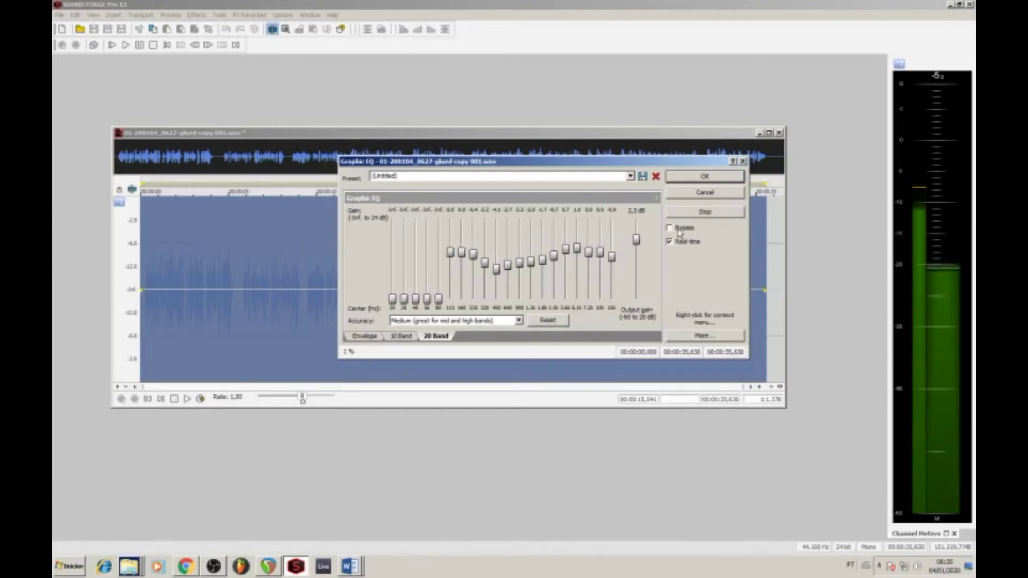
click(686, 215)
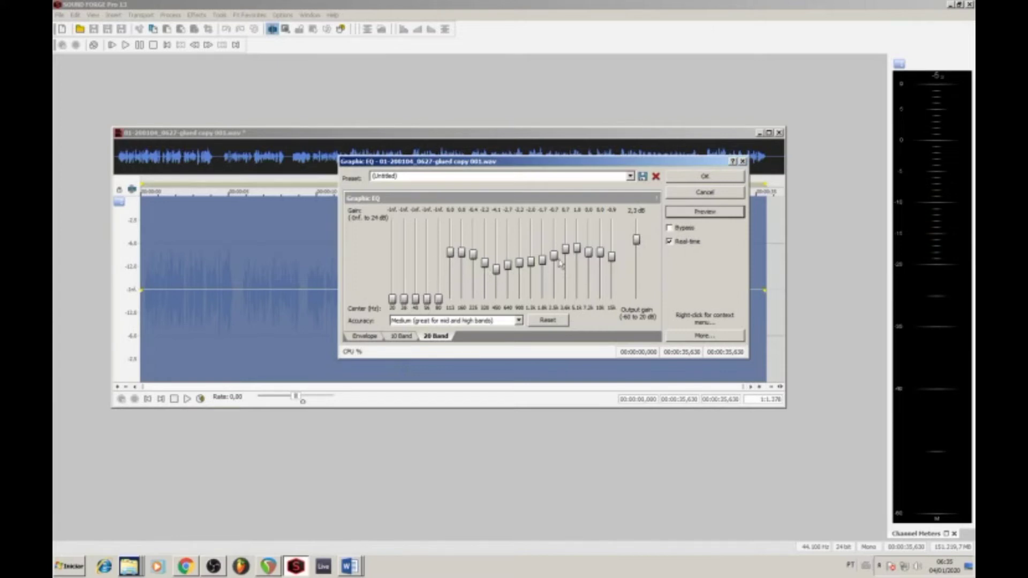
Preview the equalized voice once more and apply the Graphic EQ to the recording.
click(636, 241)
click(682, 213)
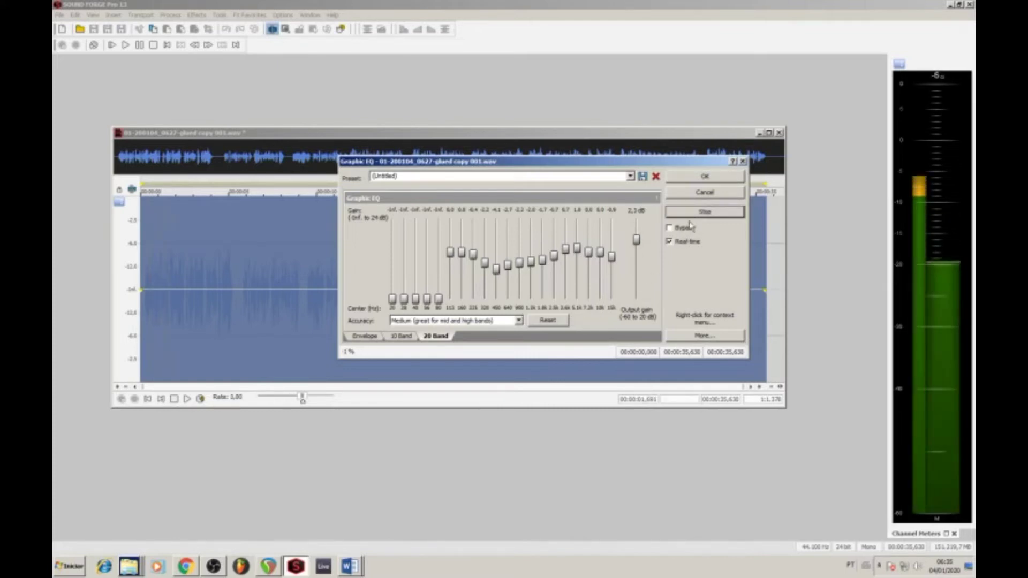
click(692, 214)
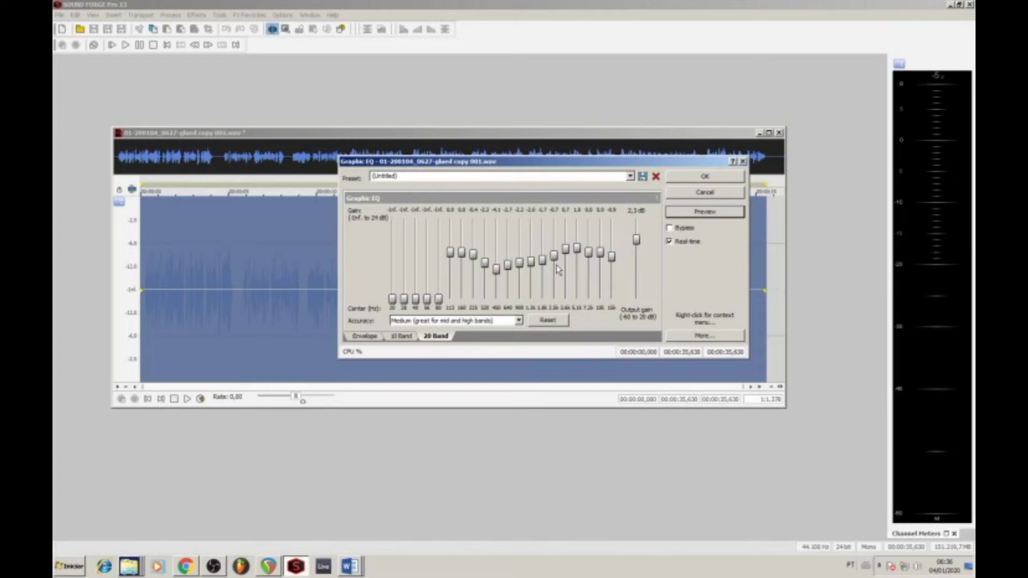
click(637, 243)
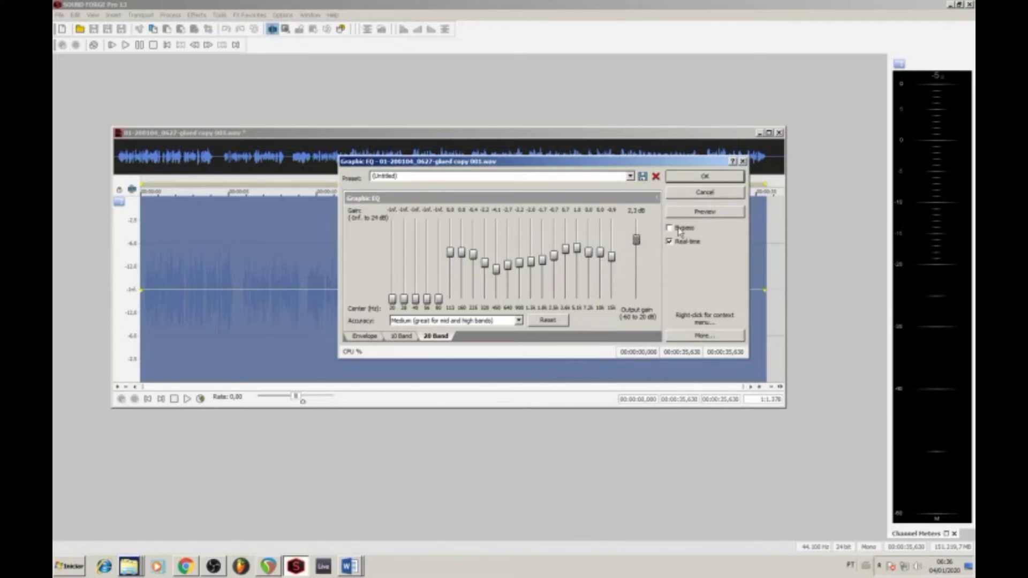
click(697, 179)
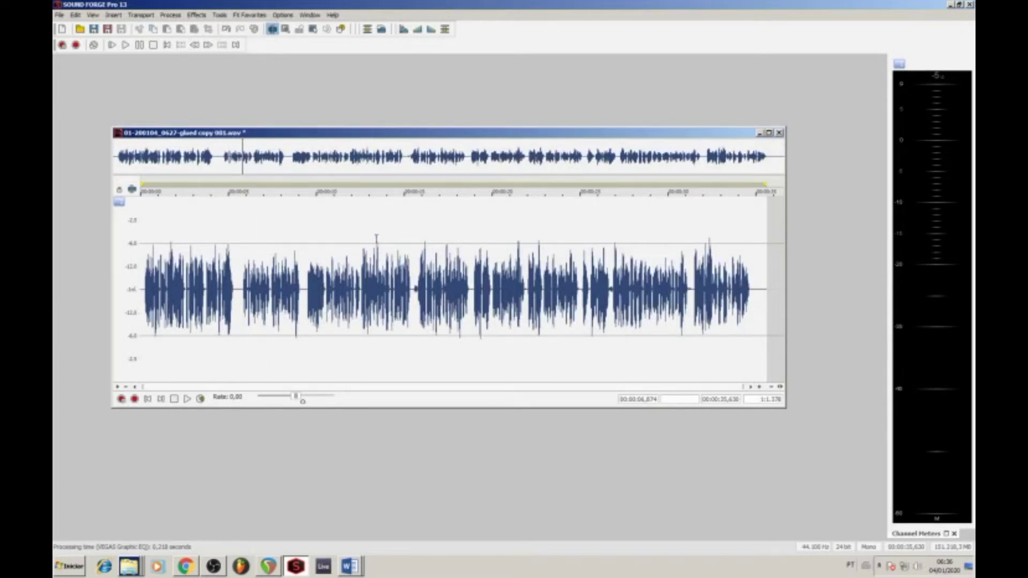
Play part of the equalized recording and open the Graphic Dynamics effect for it.
key(space)
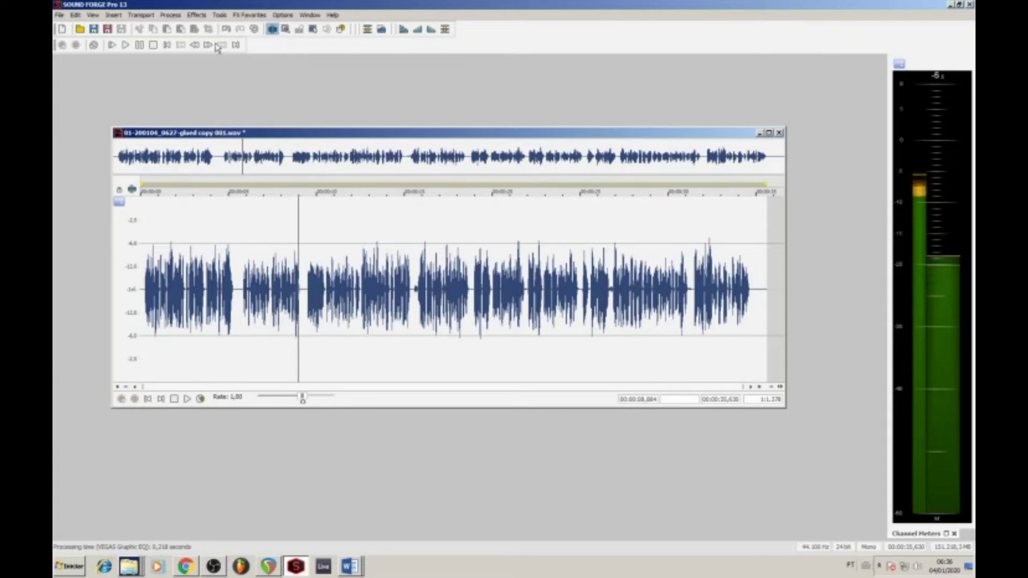
key(space)
click(200, 15)
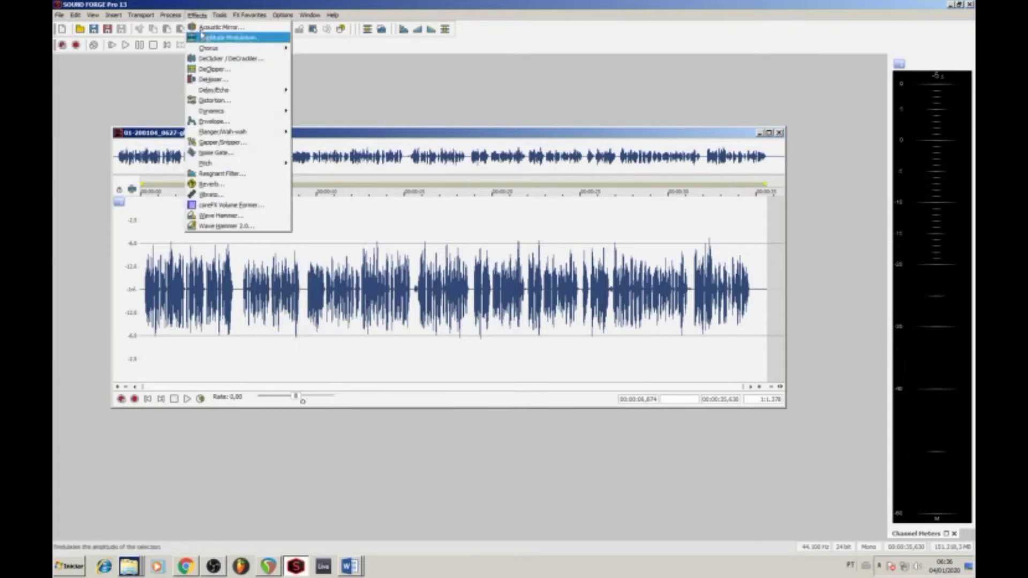
mouse_move(237, 113)
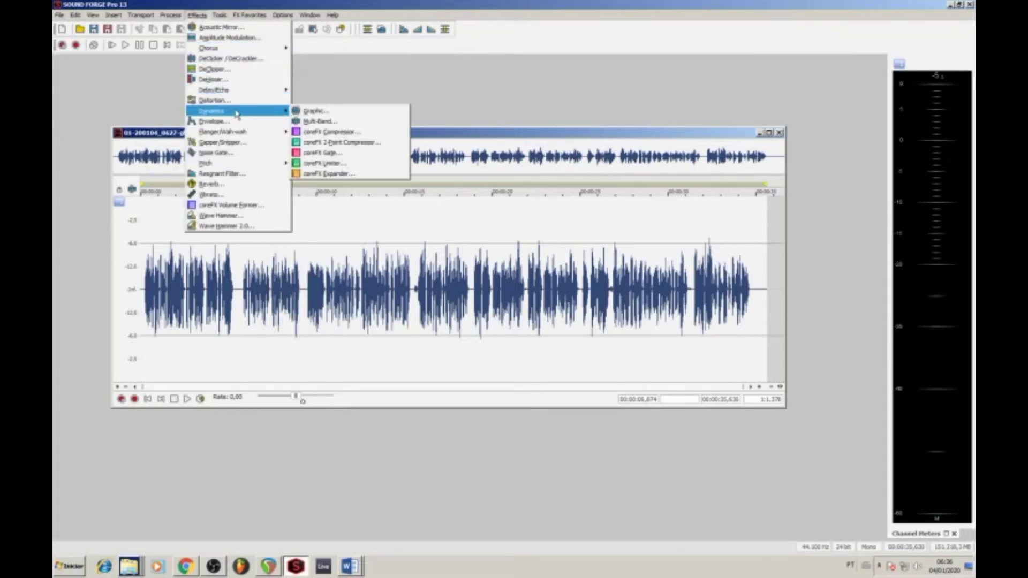
click(311, 112)
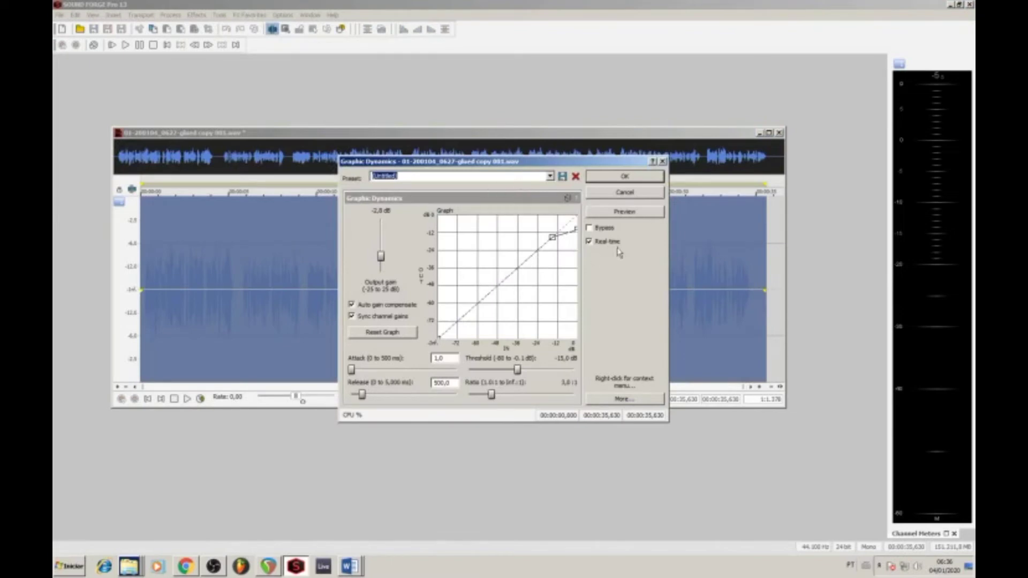
Load the [Sys] 3:1 compression starting at -15 dB preset in Graphic Dynamics.
click(550, 178)
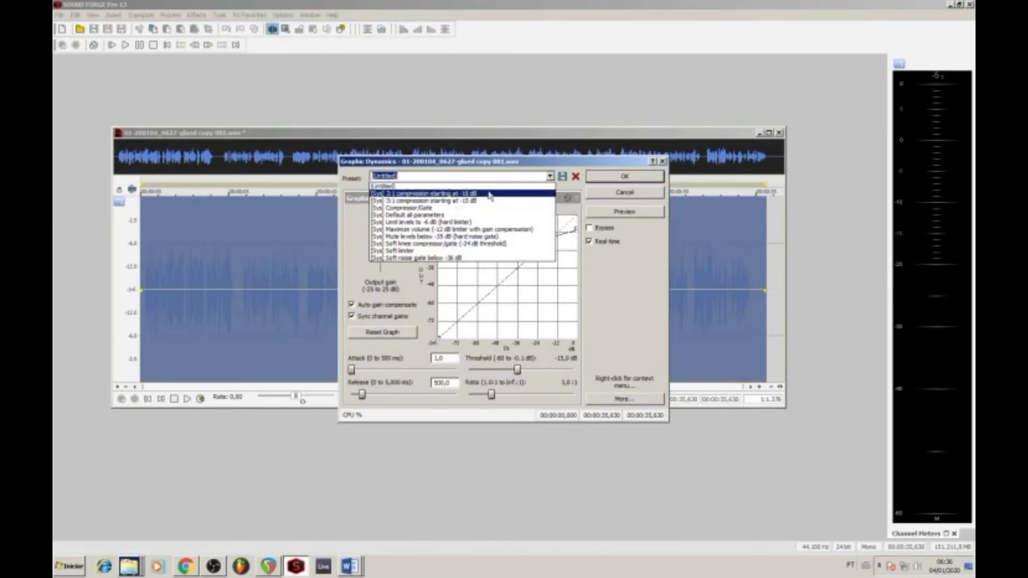
click(568, 164)
click(432, 178)
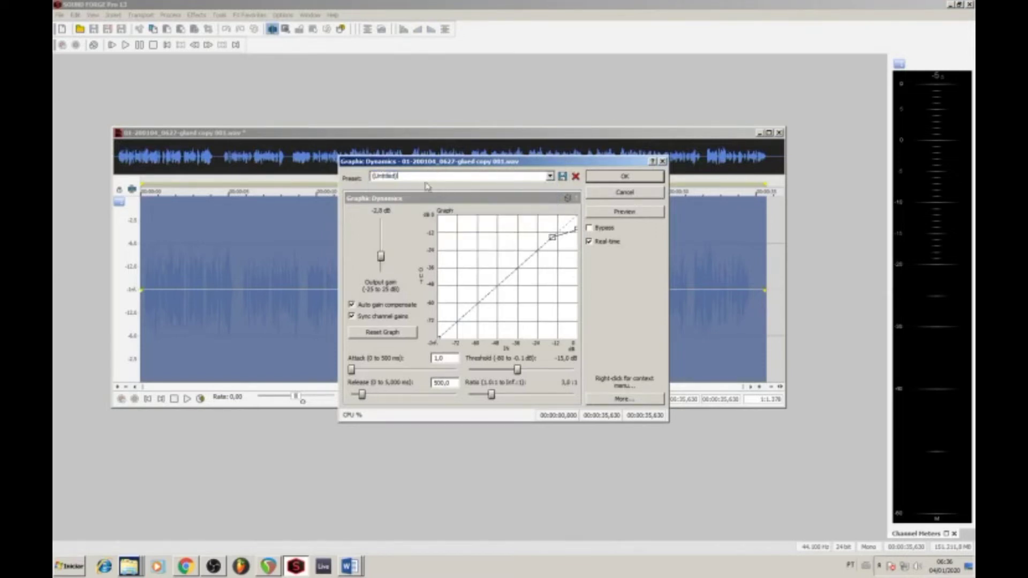
click(550, 177)
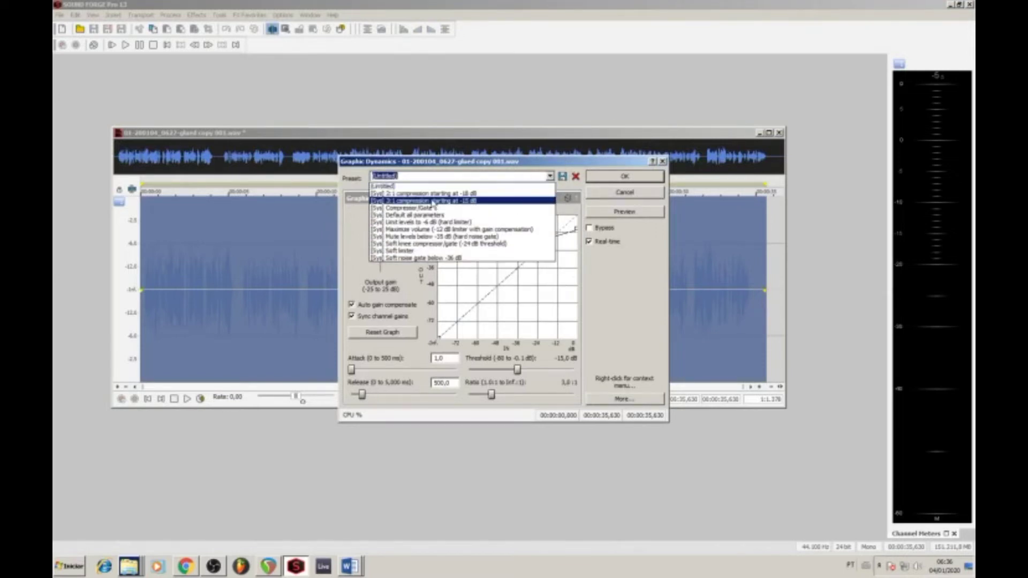
click(621, 277)
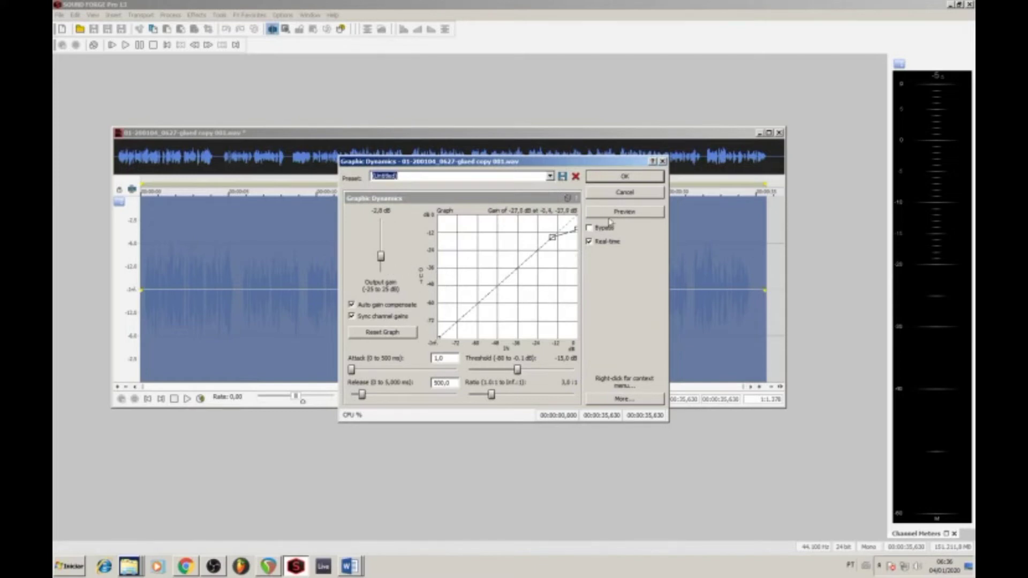
click(550, 177)
click(454, 206)
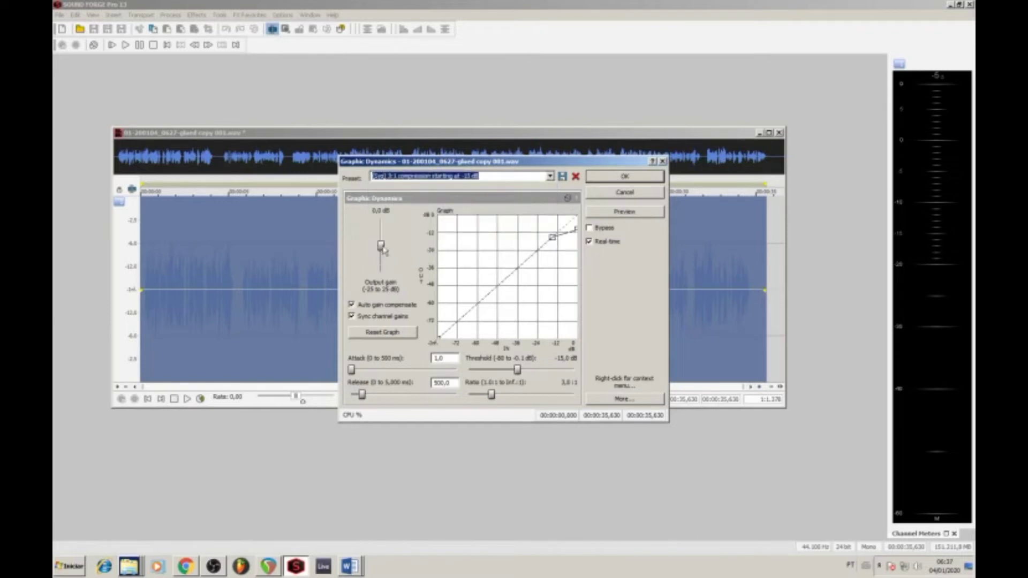
Preview the compressed voice and compare it with the bypassed original.
click(608, 213)
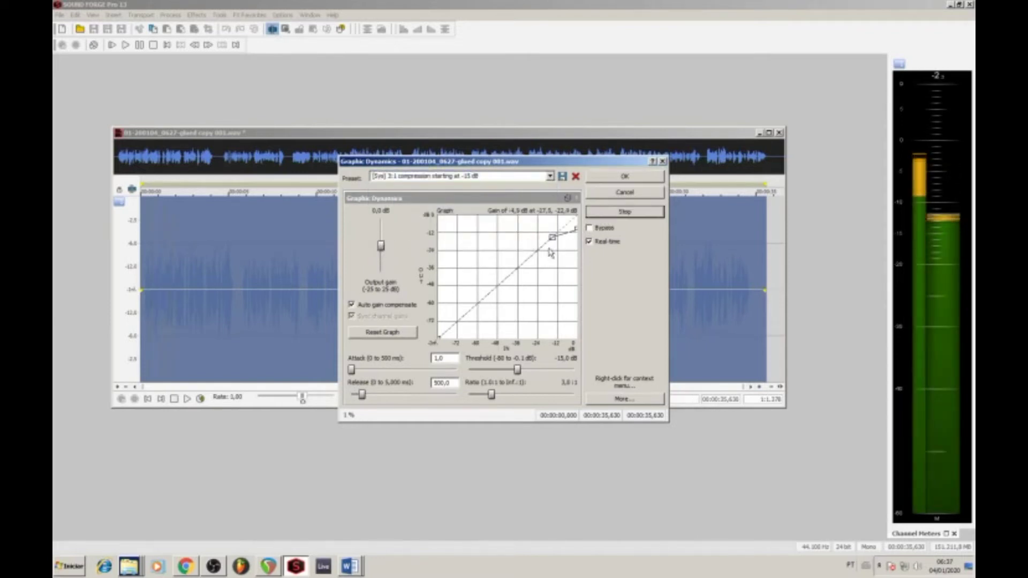
click(590, 229)
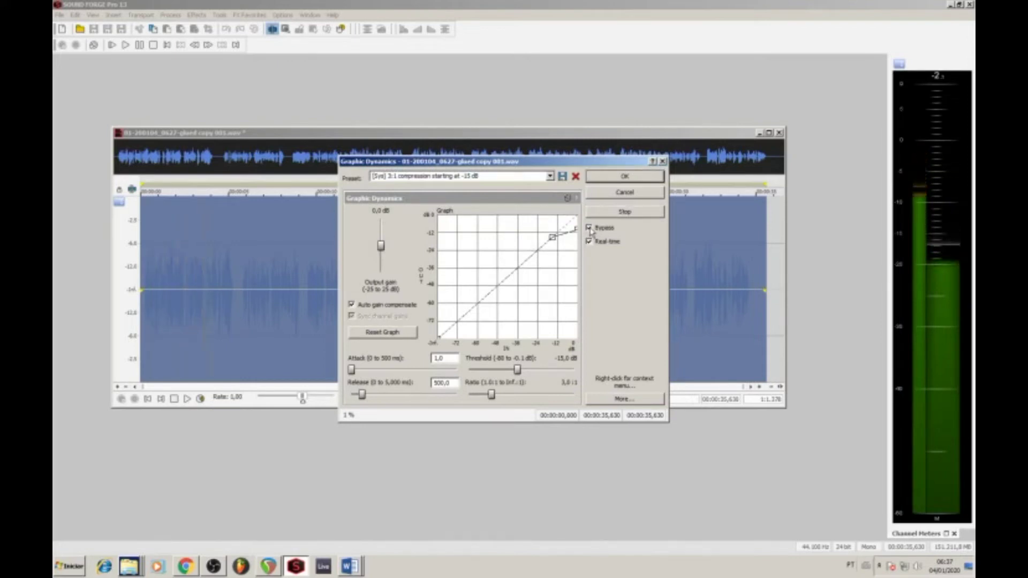
click(590, 229)
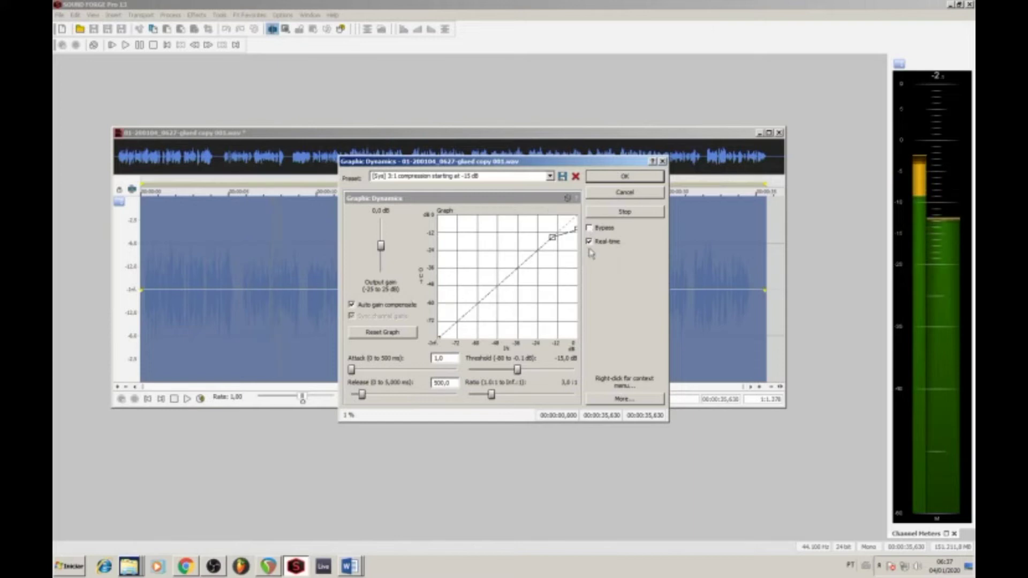
click(589, 227)
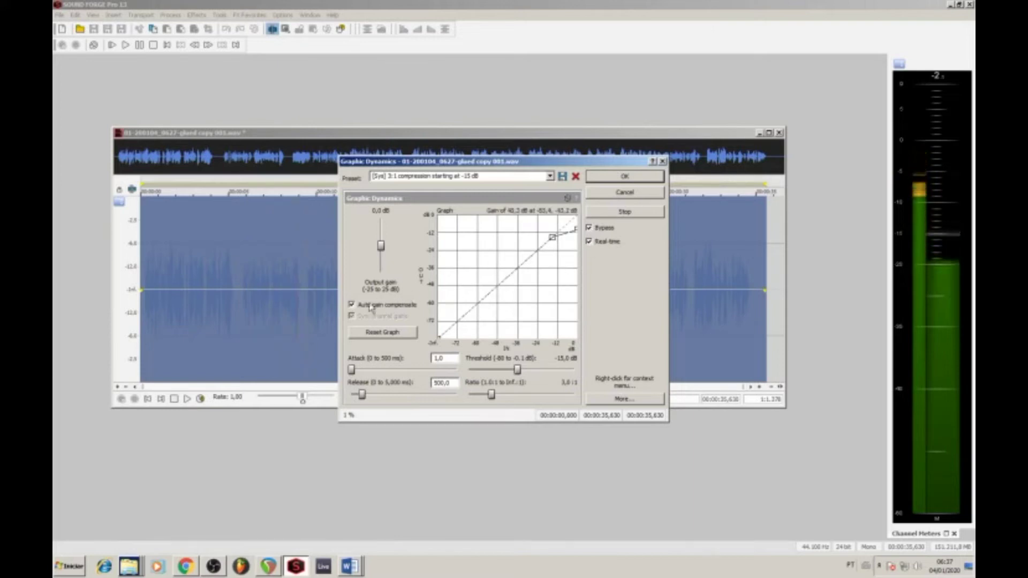
Turn off auto gain compensation for the compressor and restart the preview with bypass off.
click(624, 212)
click(351, 304)
click(590, 228)
click(624, 211)
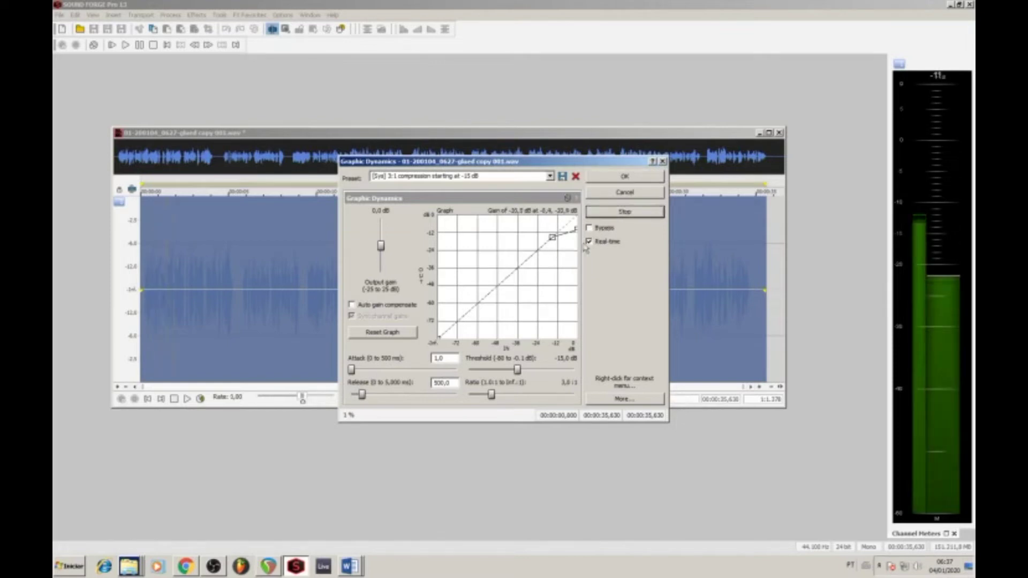
Compare the voice compressed without auto gain compensation against the bypassed signal.
click(590, 228)
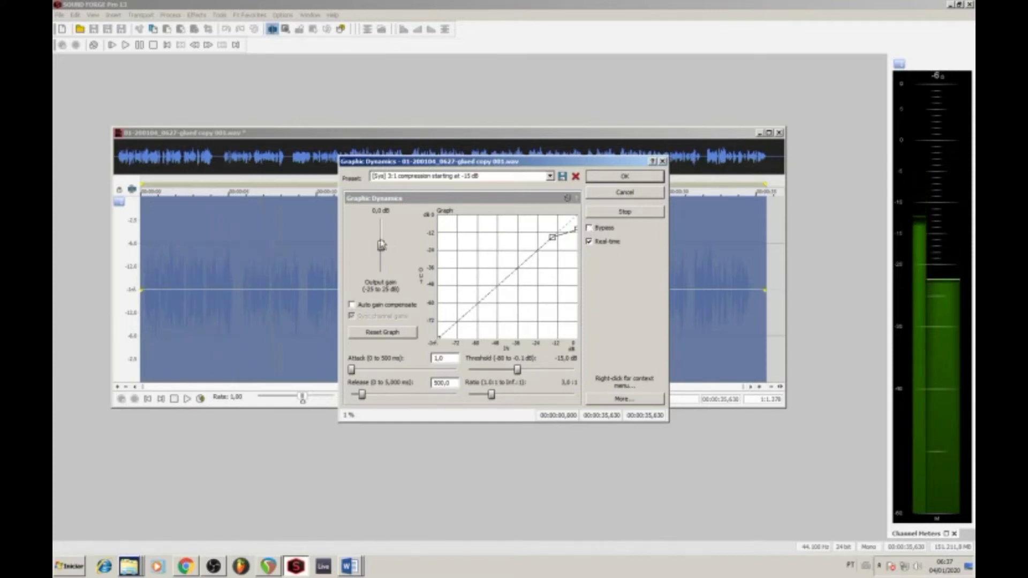
click(588, 227)
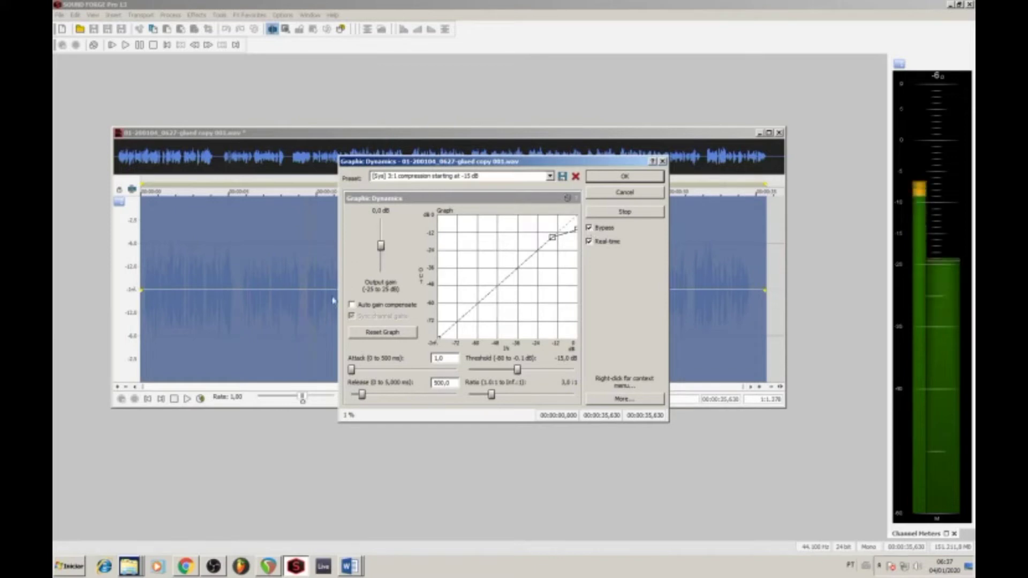
click(589, 228)
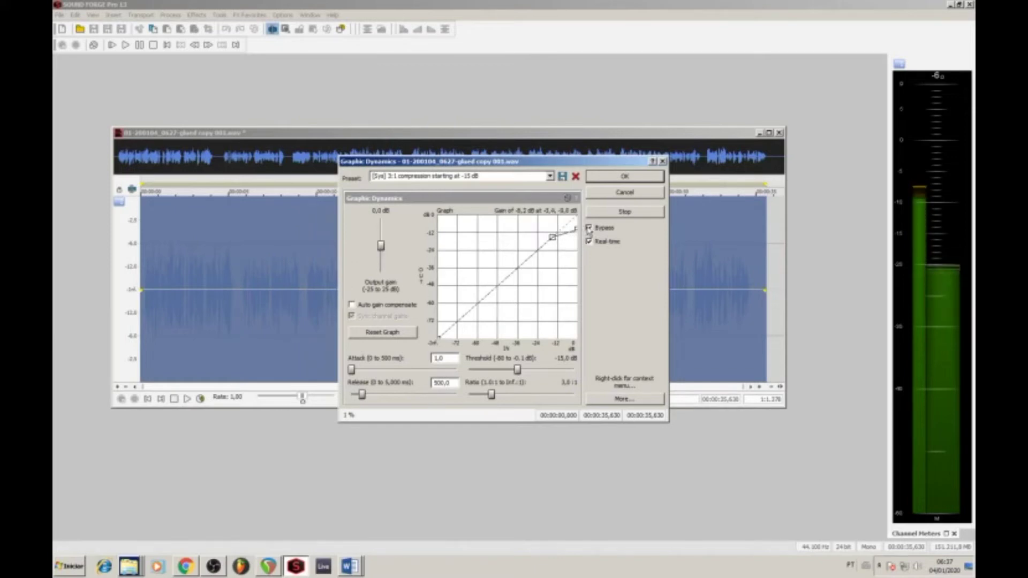
click(589, 228)
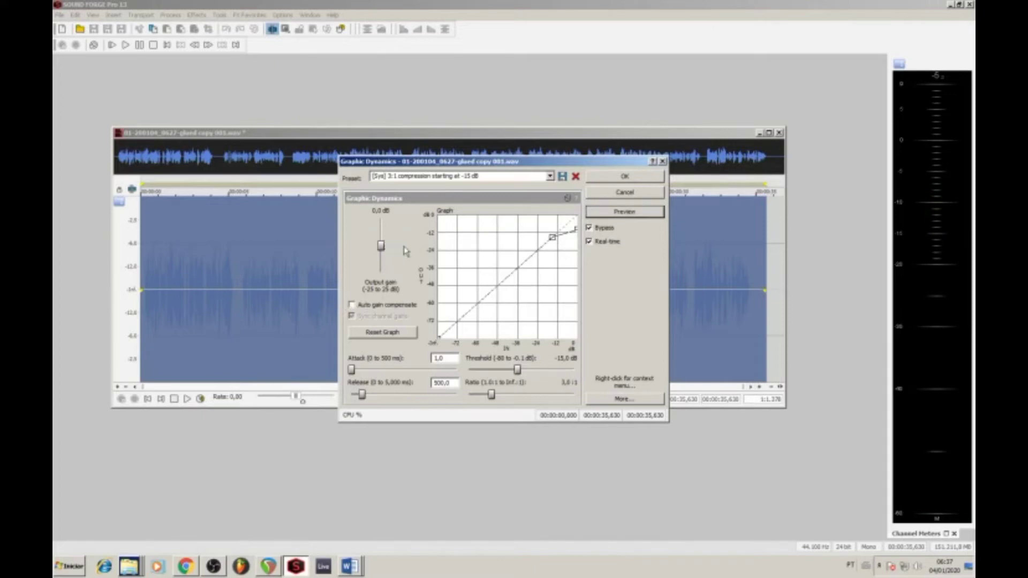
Turn on auto gain compensation, lower the output gain to -1.0 dB, and compare the compressed preview against the bypassed voice.
click(352, 305)
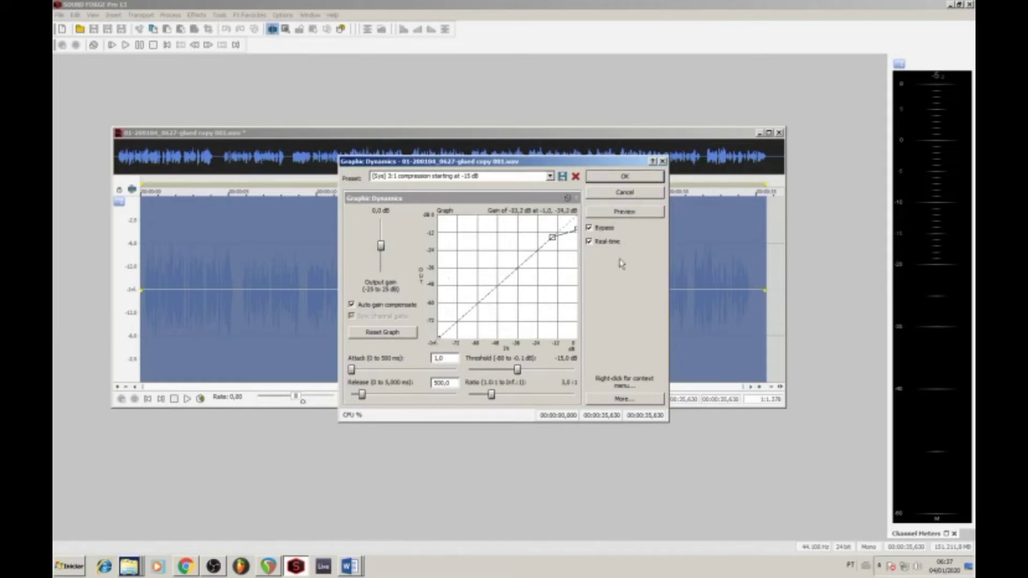
click(603, 214)
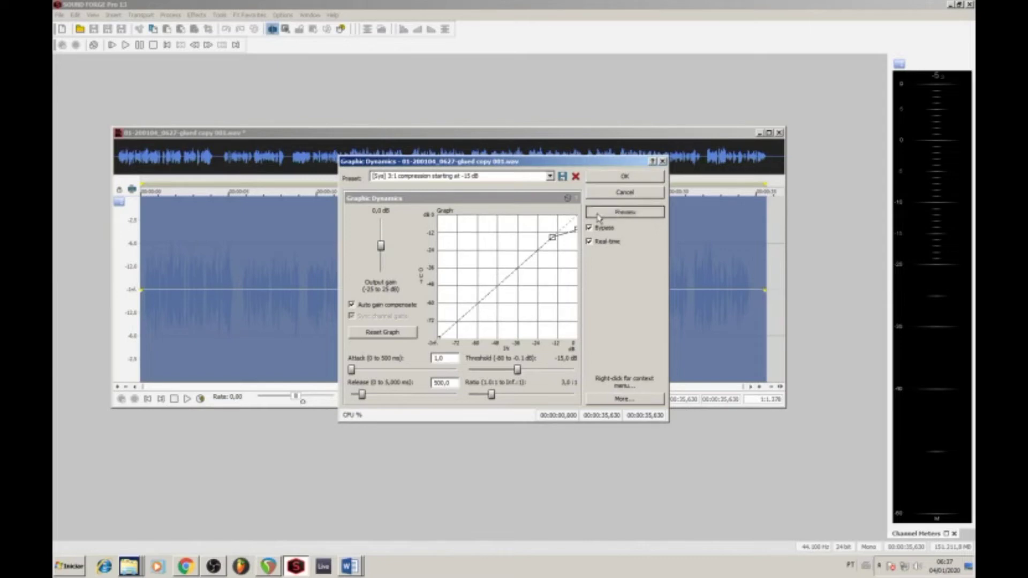
click(590, 228)
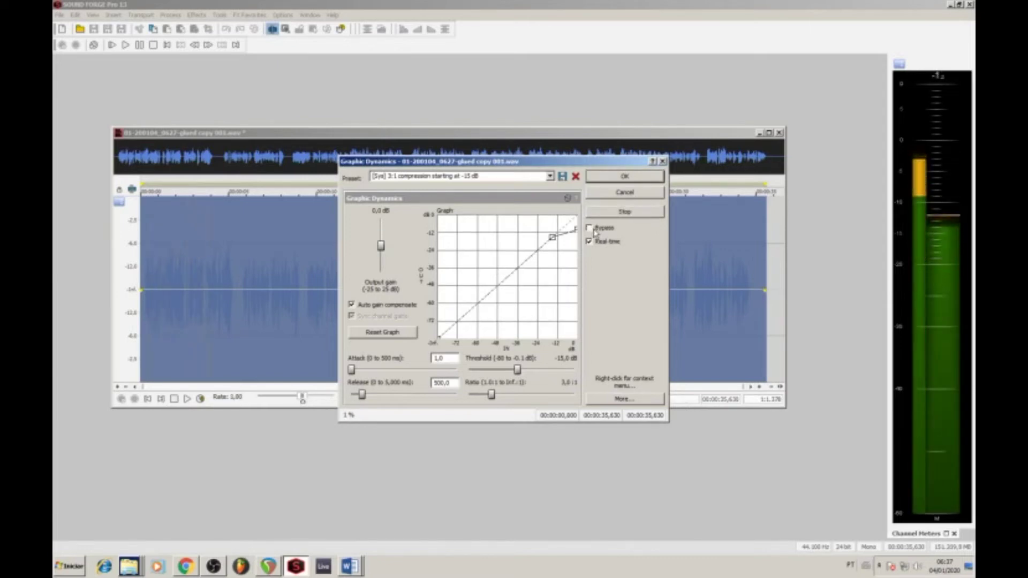
click(591, 229)
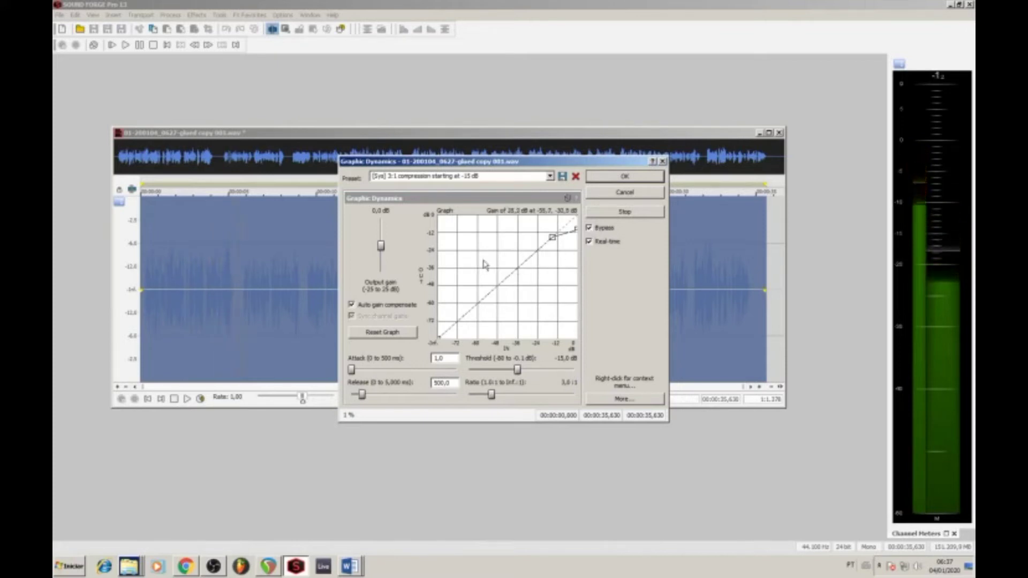
click(590, 228)
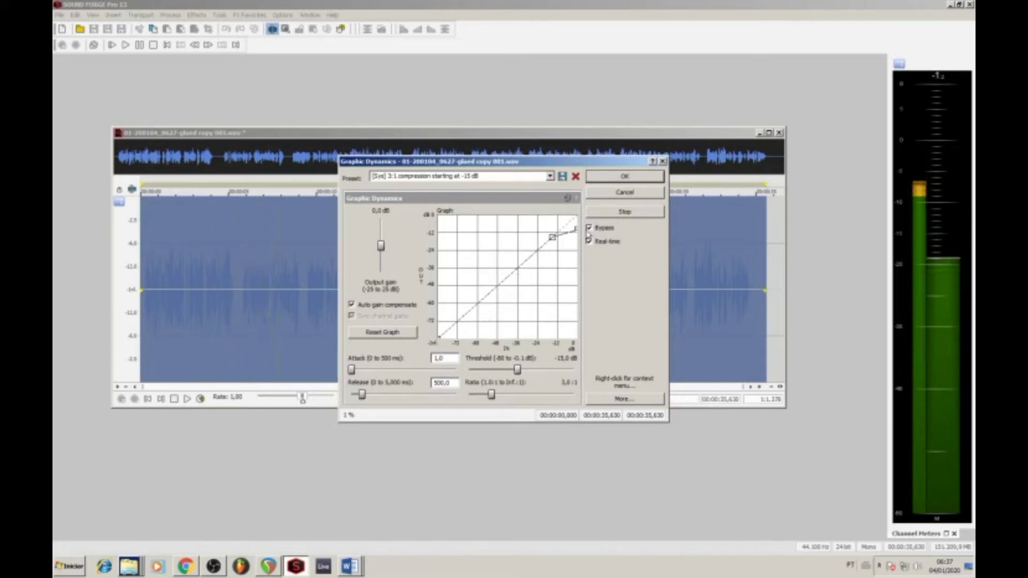
drag(381, 245, 381, 253)
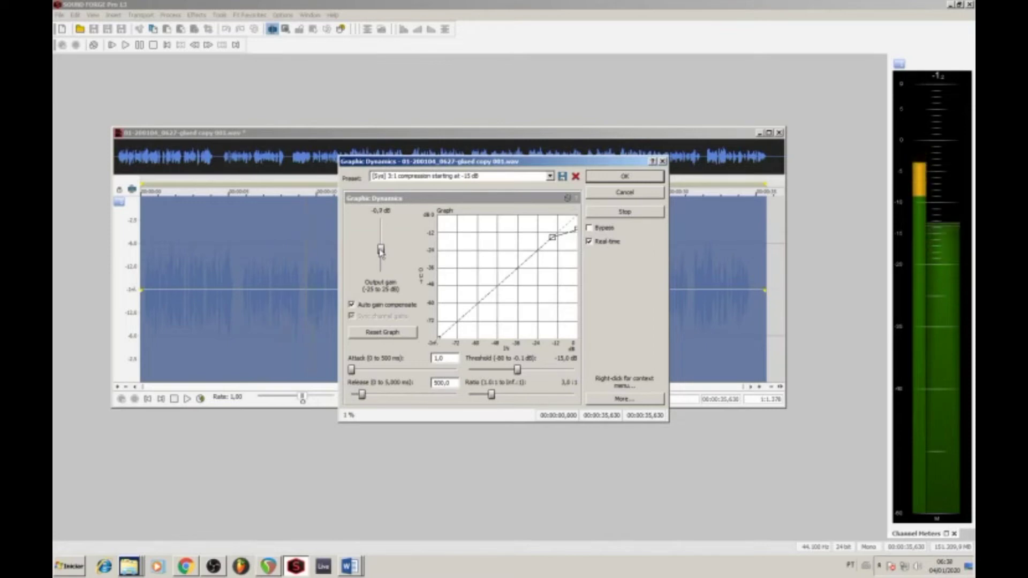
click(589, 228)
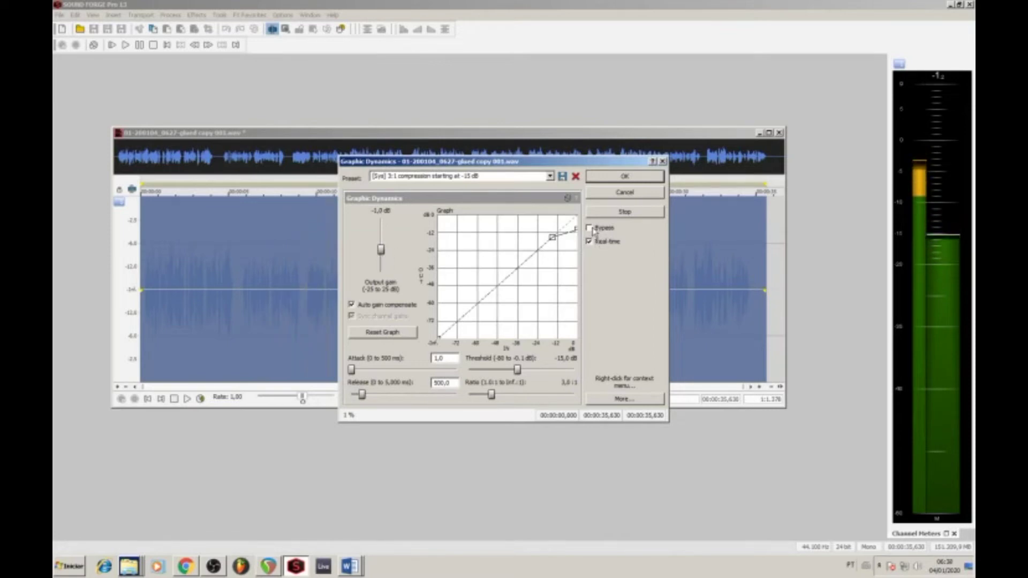
Turn off auto gain compensation and compare the compressed voice at -1.0 dB output gain against the bypassed signal.
click(352, 305)
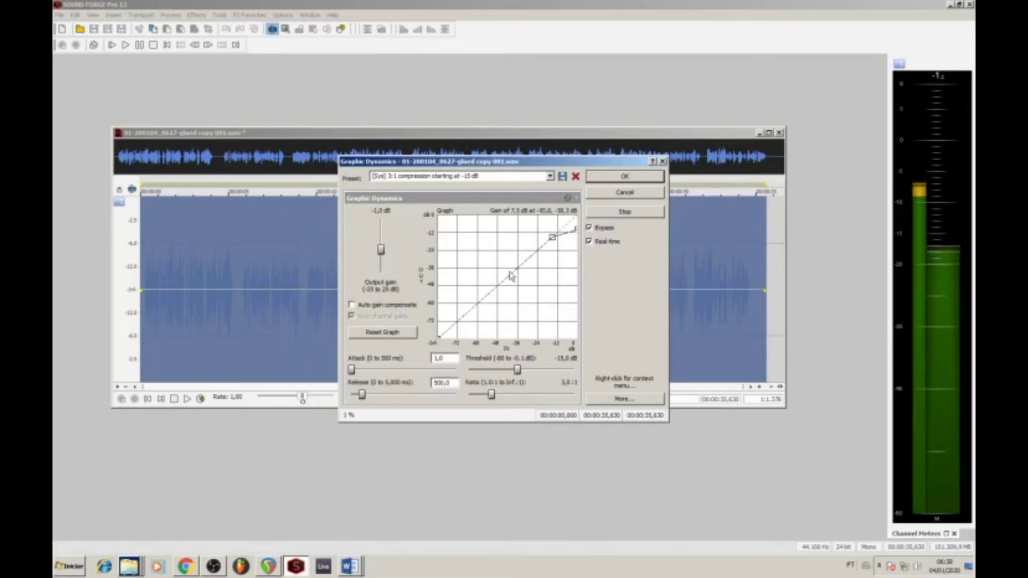
click(590, 228)
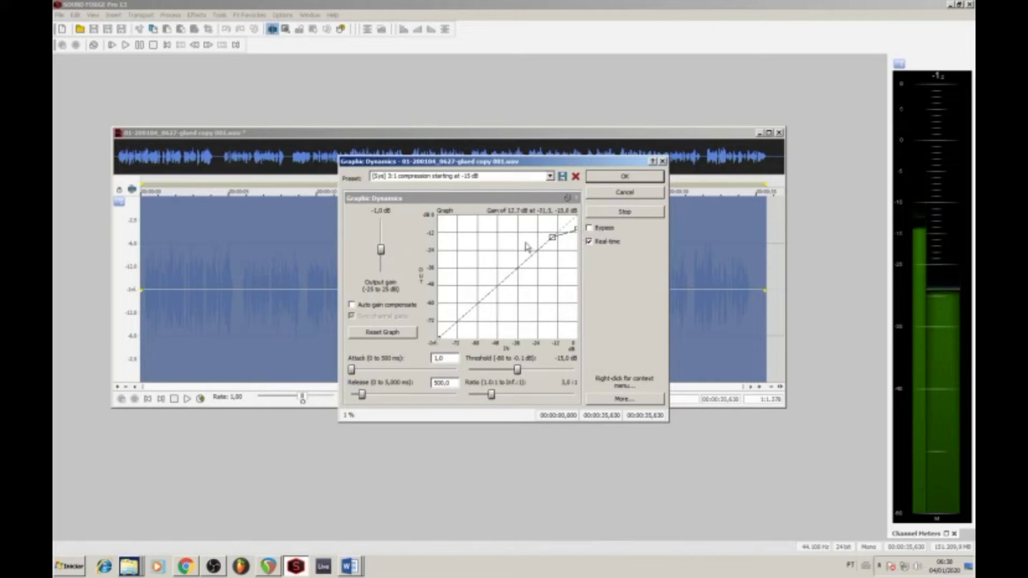
click(590, 229)
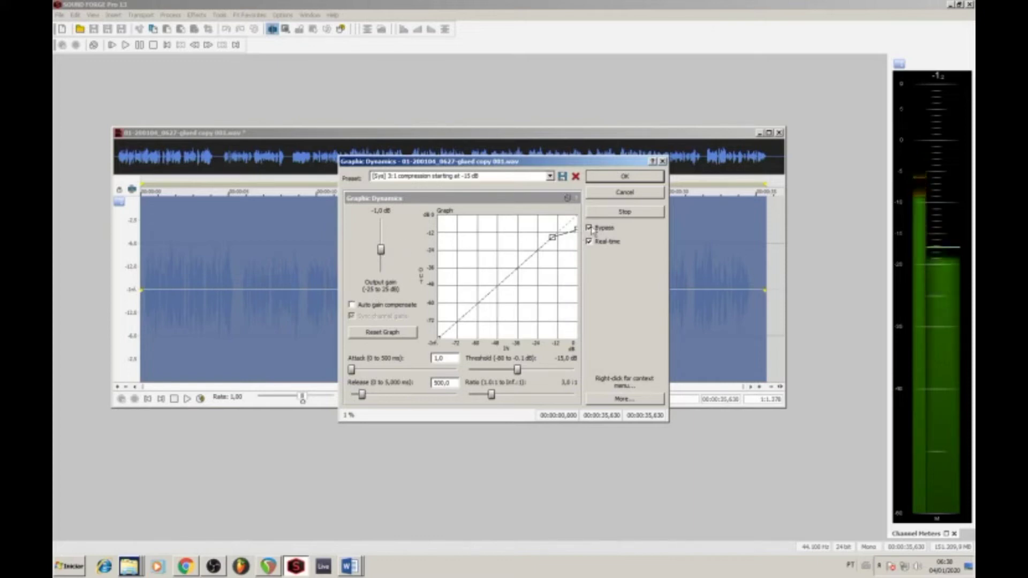
click(591, 229)
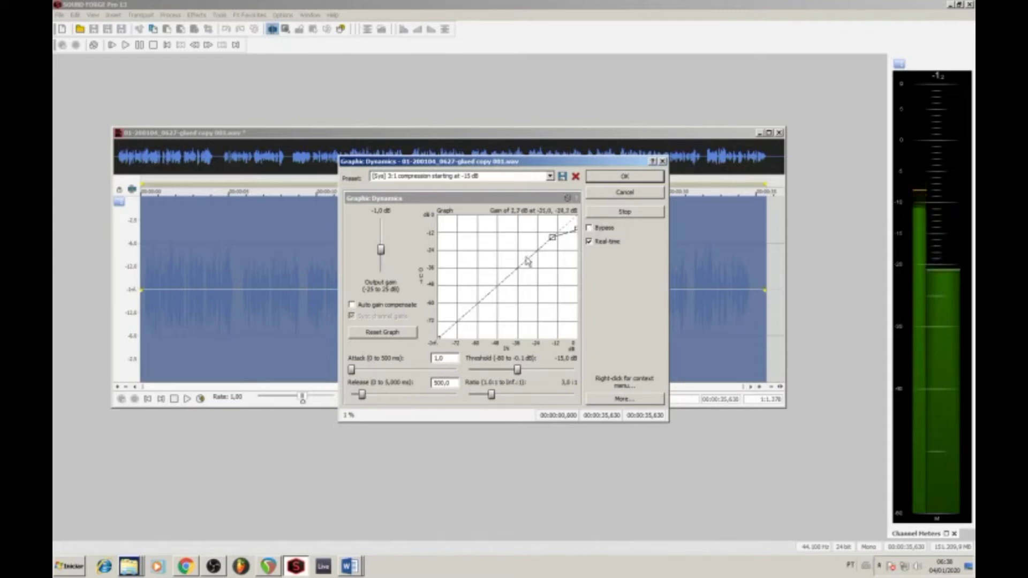
click(593, 232)
click(590, 229)
Raise the compressor's output gain to 1.1 dB, compare it with the bypassed voice, and restart the preview.
drag(382, 250, 385, 246)
click(590, 228)
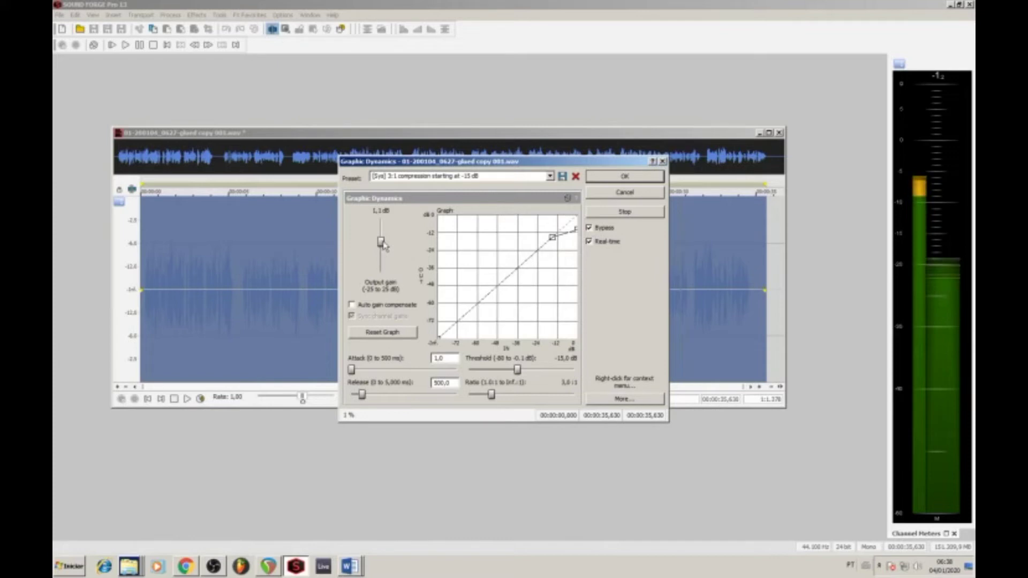
click(590, 229)
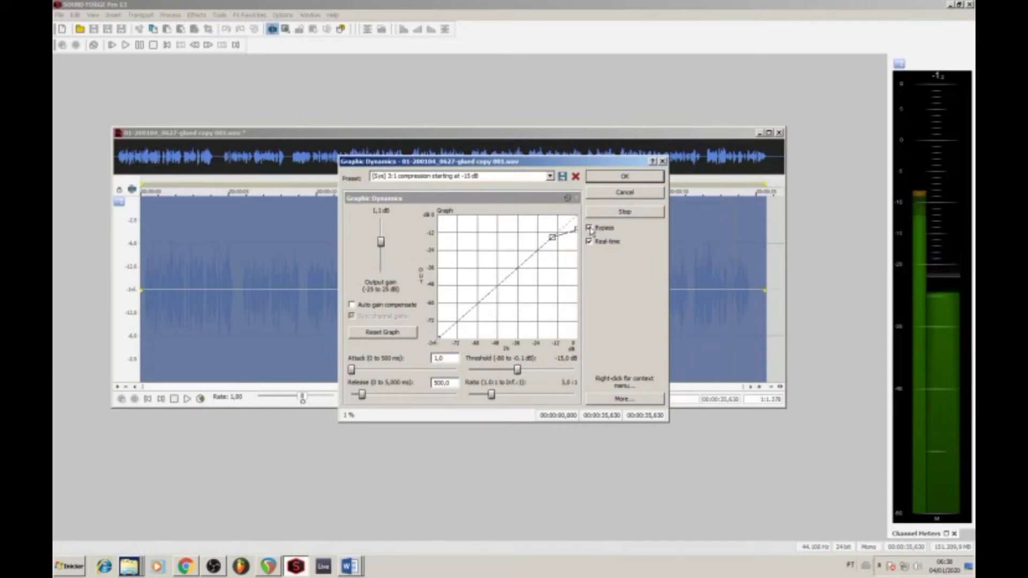
click(625, 213)
click(625, 211)
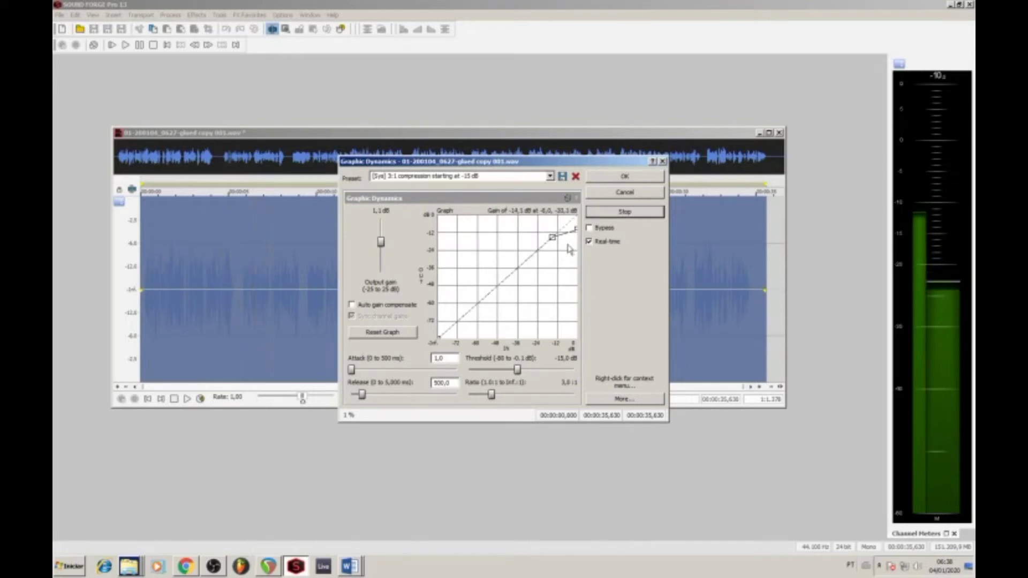
Turn on auto gain compensation, set the output gain to -2.1 dB while comparing with bypass, and apply the Graphic Dynamics compression.
click(352, 305)
drag(386, 244, 381, 252)
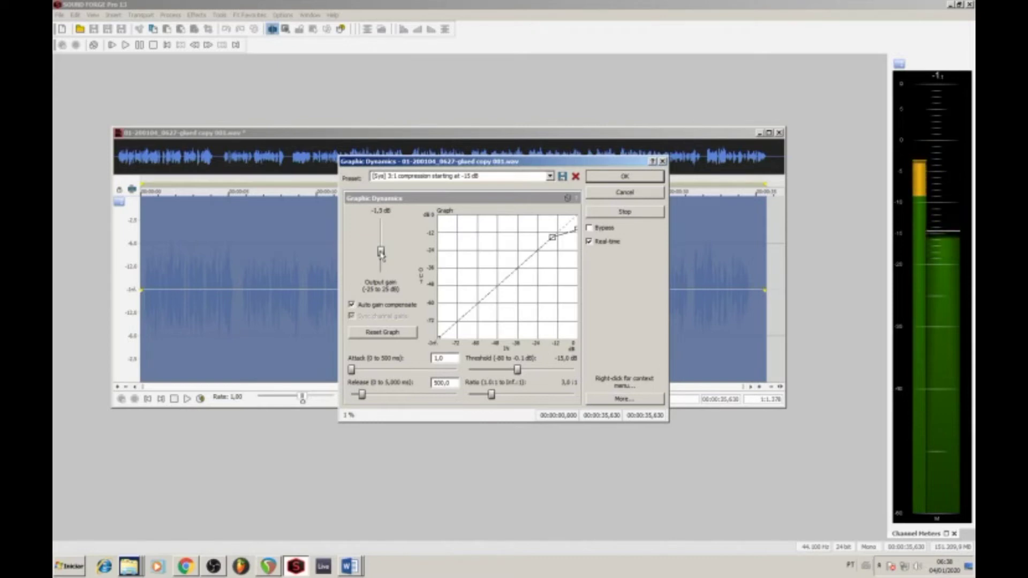
click(591, 229)
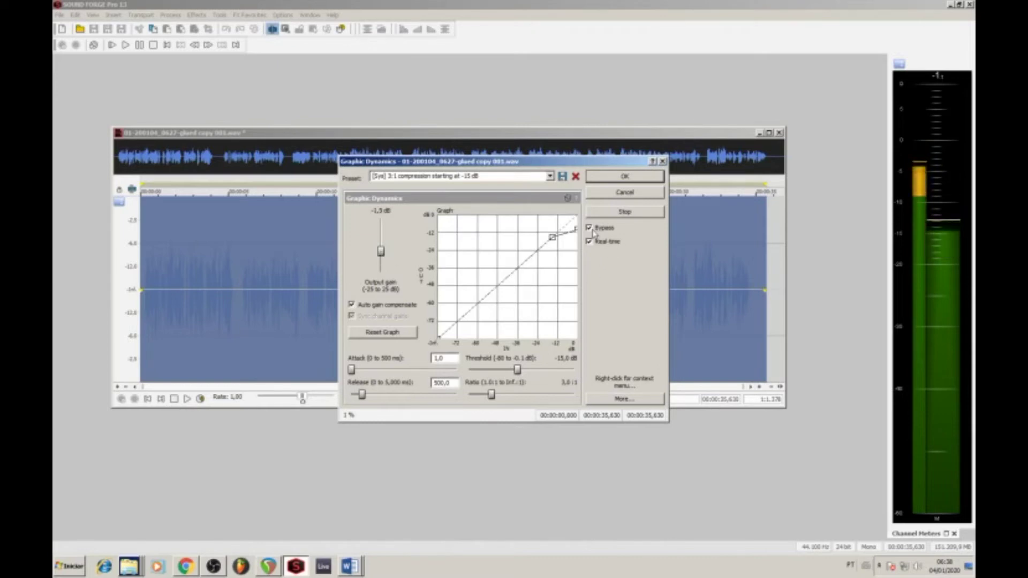
click(590, 228)
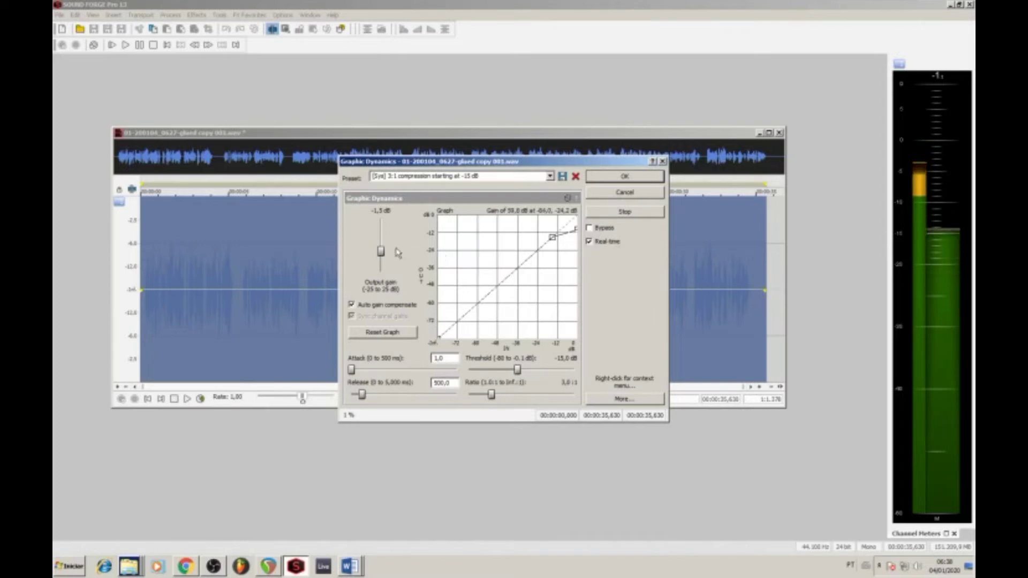
drag(381, 251, 382, 255)
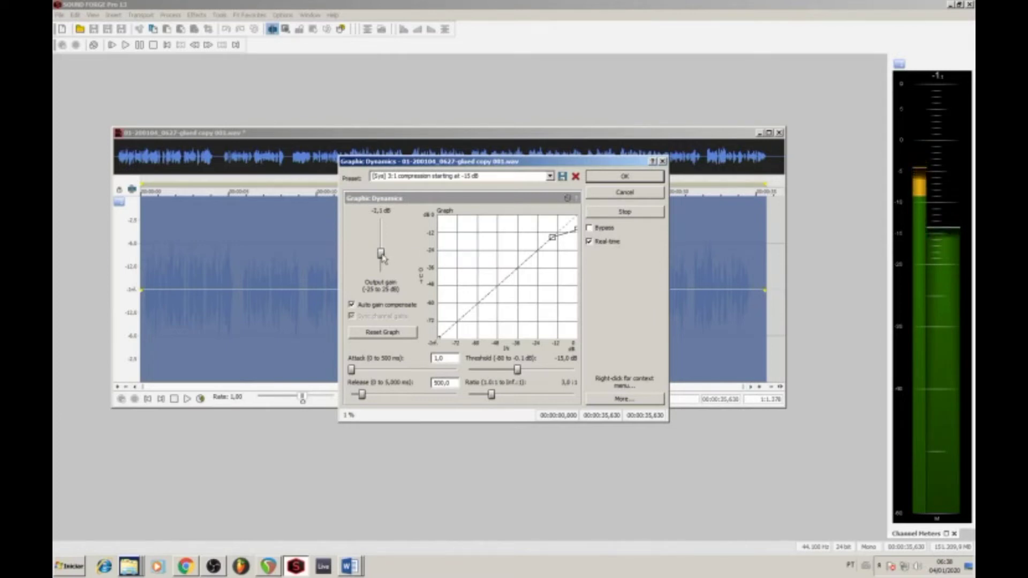
click(589, 228)
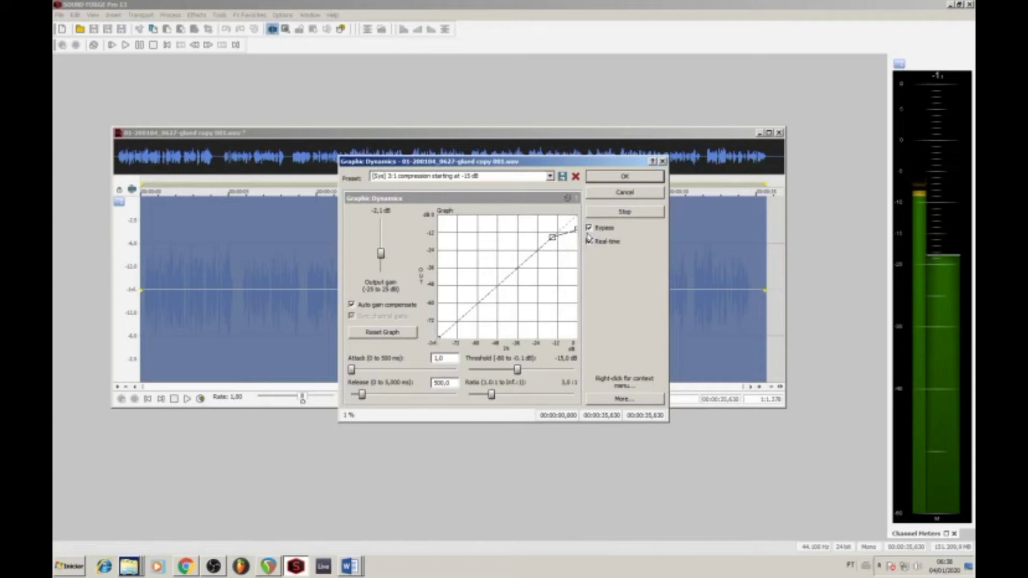
click(591, 176)
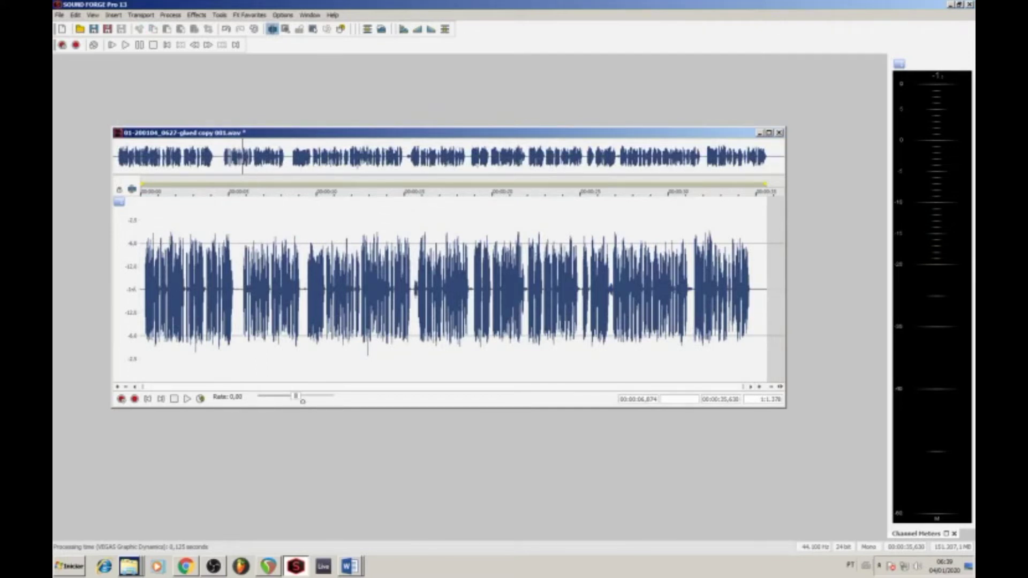
Play the compressed voice from about 3.7 seconds and examine its waveform up close.
click(207, 286)
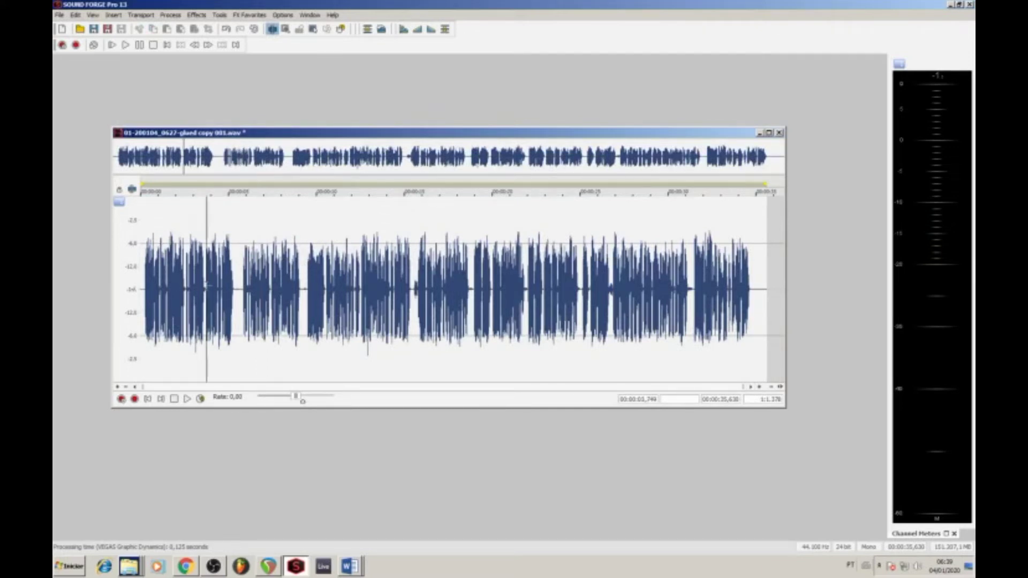
key(space)
scroll(205, 288, up, 3)
scroll(205, 287, down, 1)
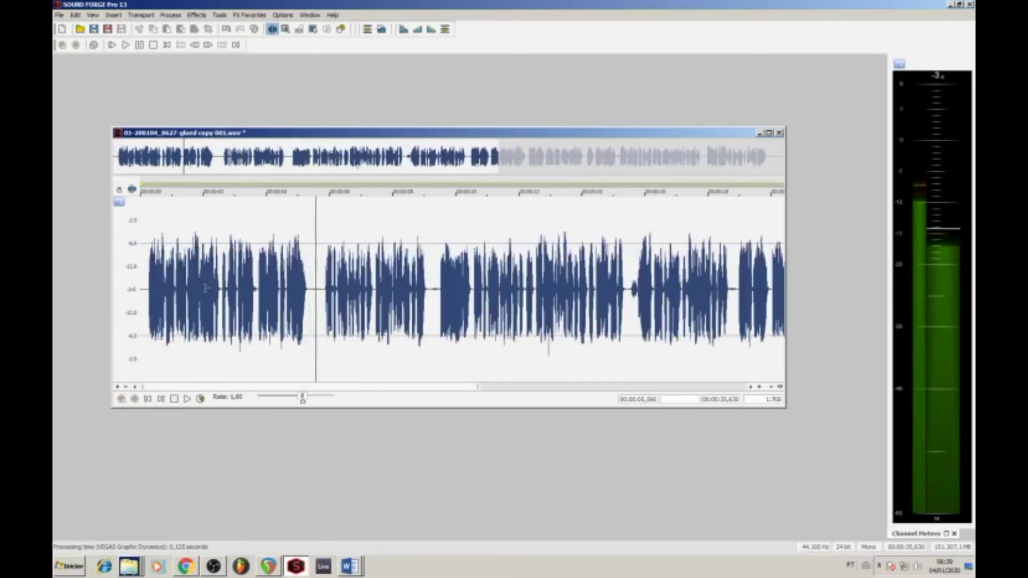
scroll(206, 287, down, 2)
key(space)
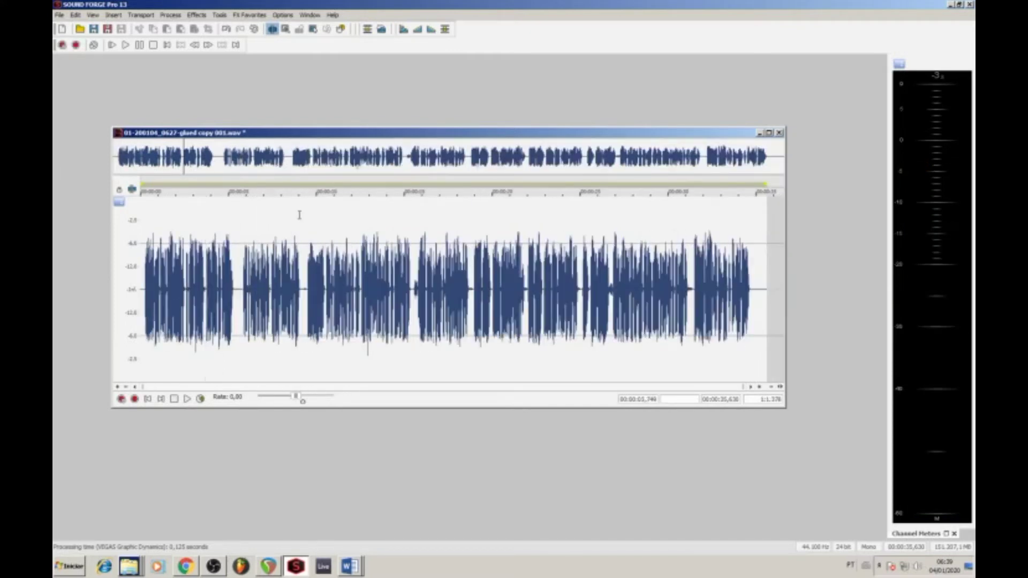
Open the Waves VEQ4 Mono equalizer on the recording and move its window clear of the channel meters.
click(249, 14)
mouse_move(286, 105)
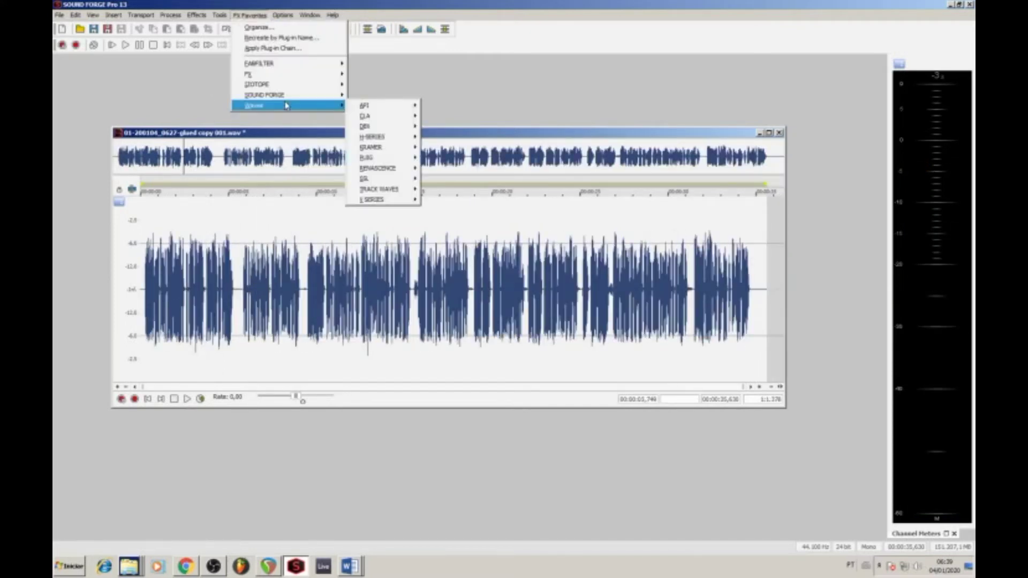
mouse_move(393, 200)
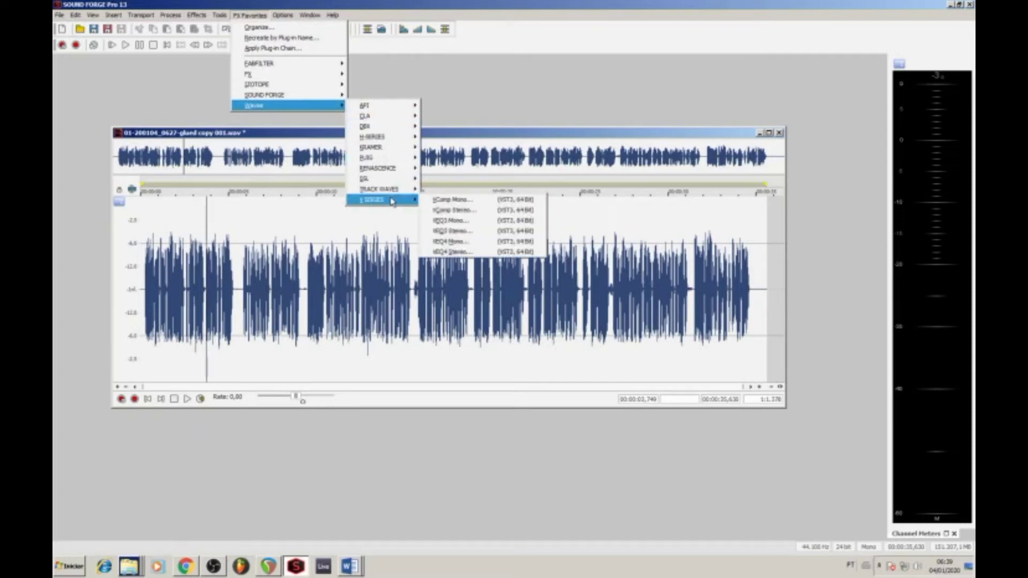
click(469, 245)
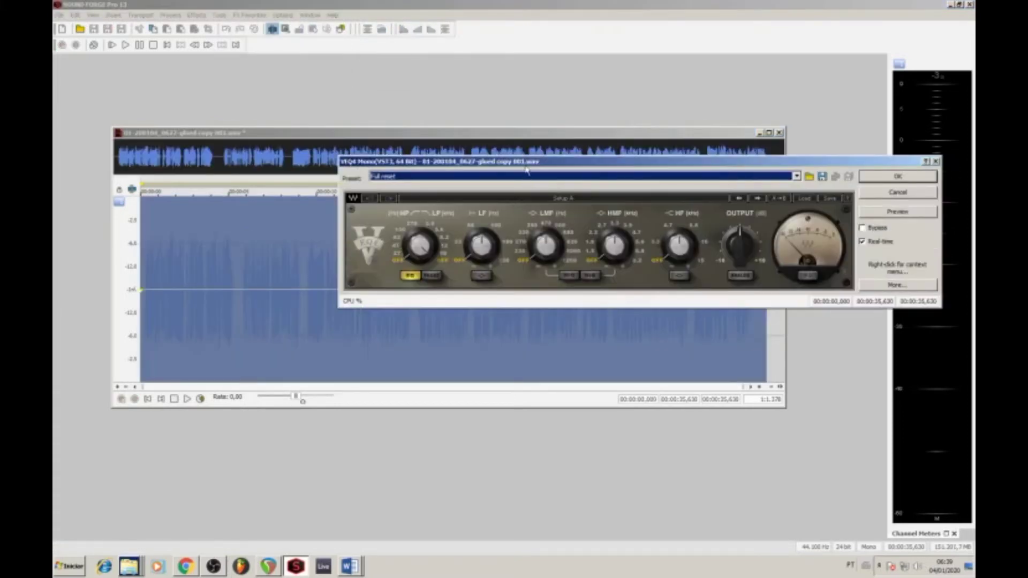
drag(545, 164, 452, 155)
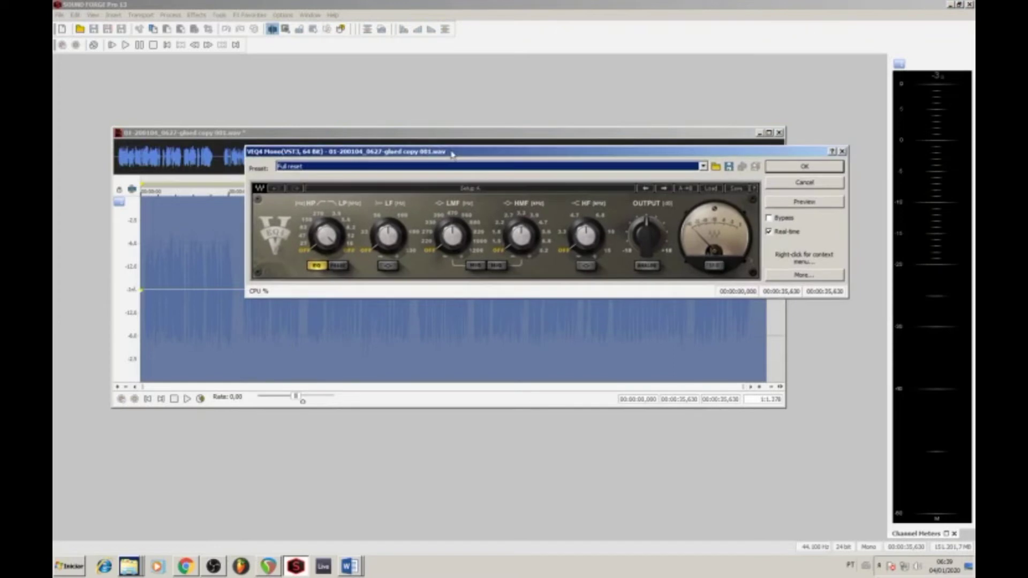
Set the HF band to 15 kHz, adjust its gain during the preview, and compare the result with the bypassed voice.
click(608, 249)
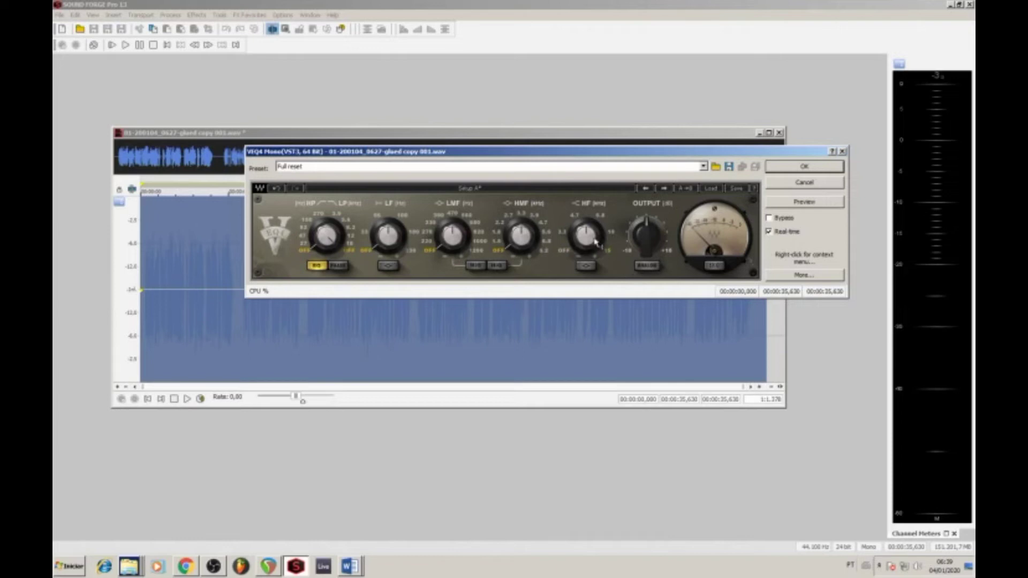
click(589, 240)
click(791, 203)
click(596, 244)
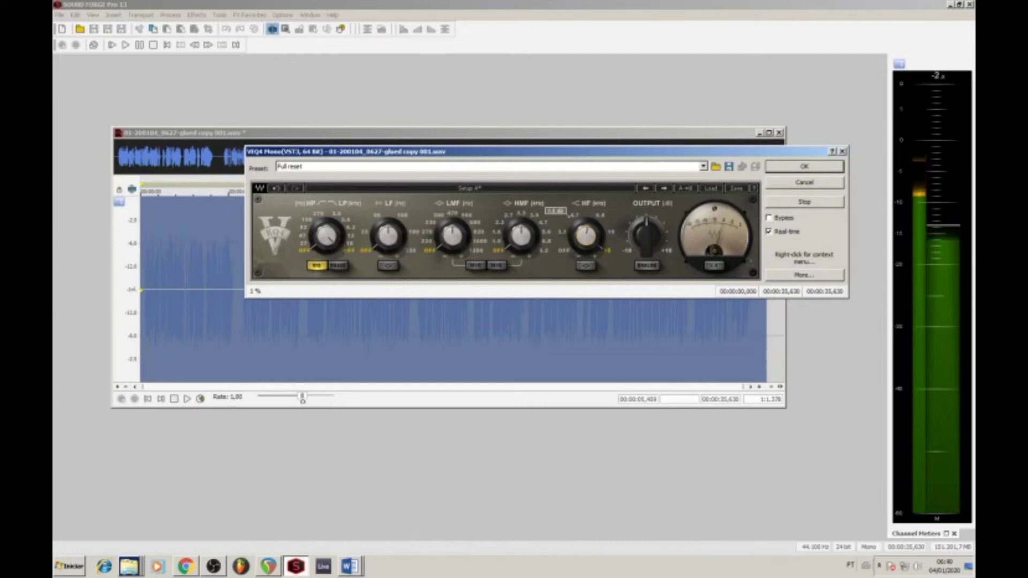
click(768, 219)
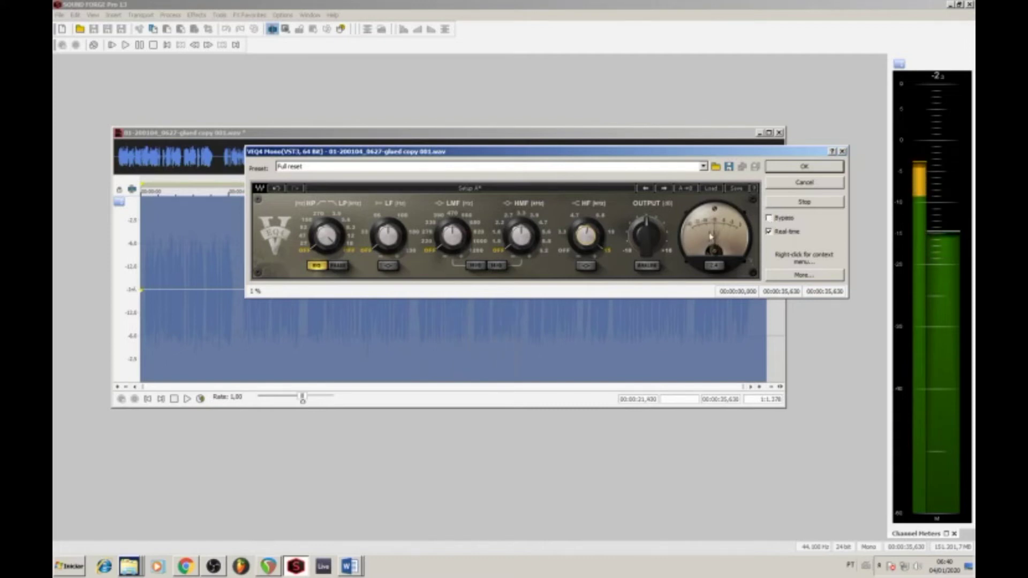
click(782, 205)
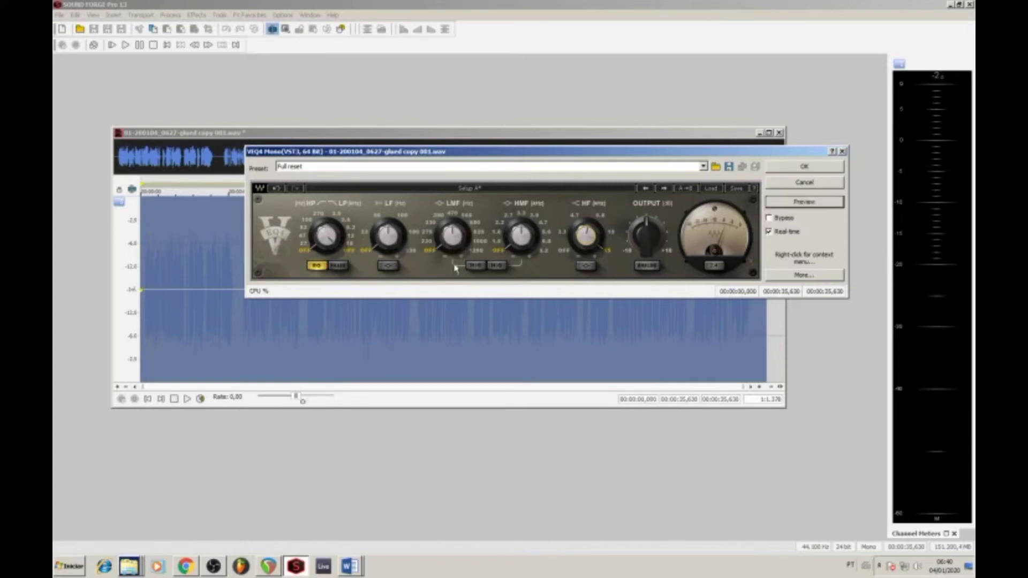
Set the LF band to 180 Hz and adjust its gain while previewing the voice.
click(414, 236)
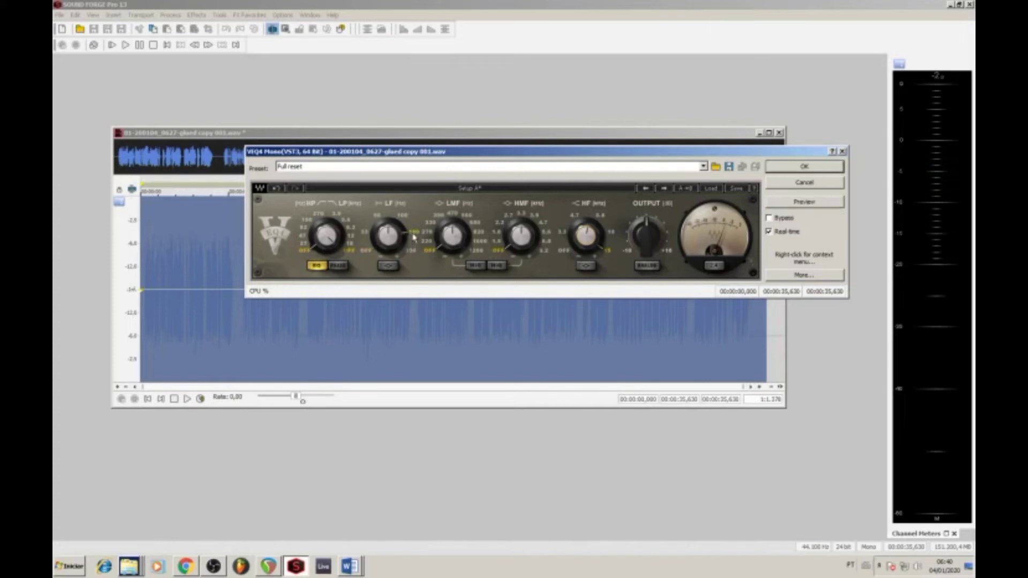
click(793, 204)
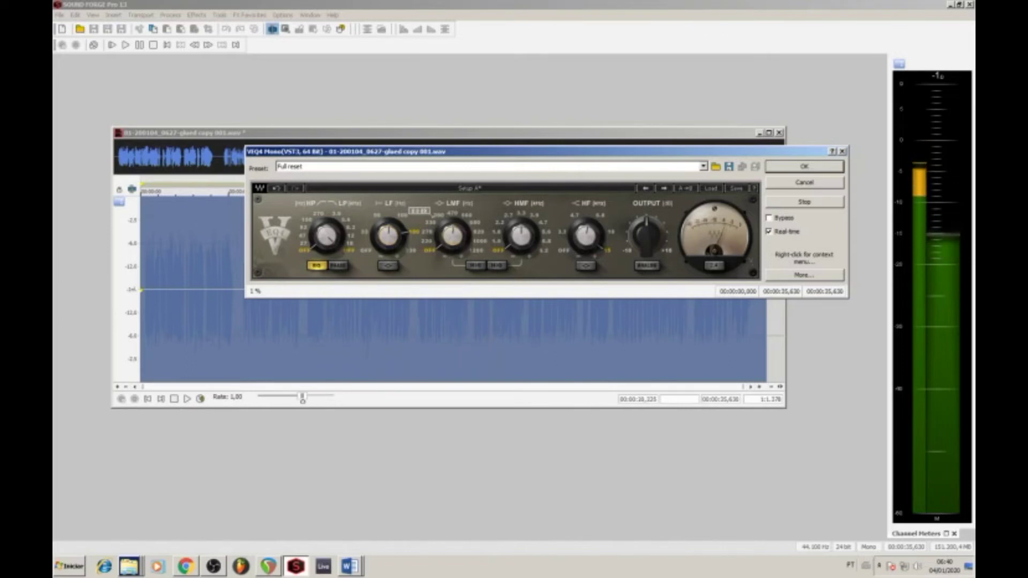
Set the LMF band to 220 Hz, check the output level, and apply the VEQ4 equalization to the voice.
click(429, 242)
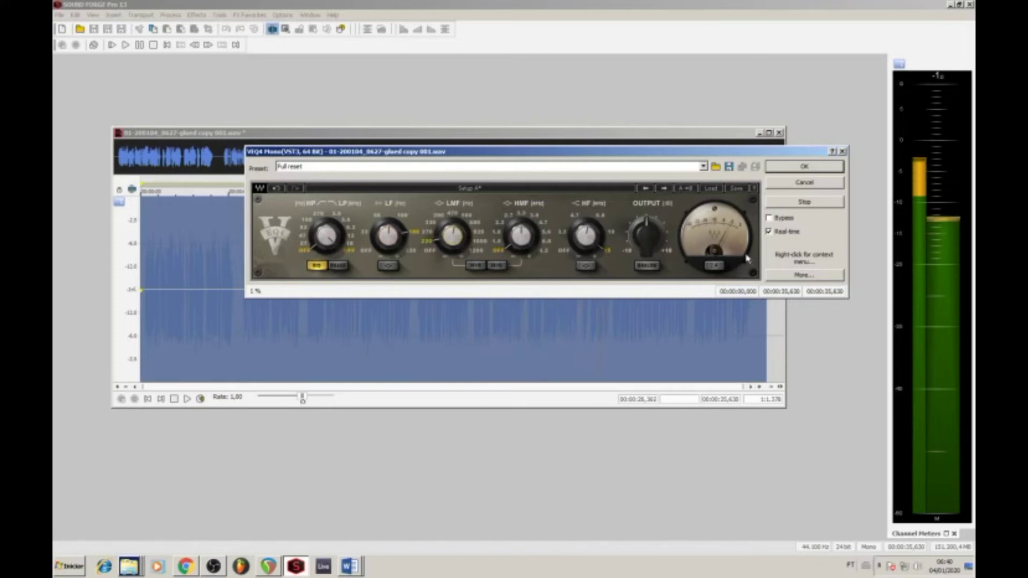
click(654, 236)
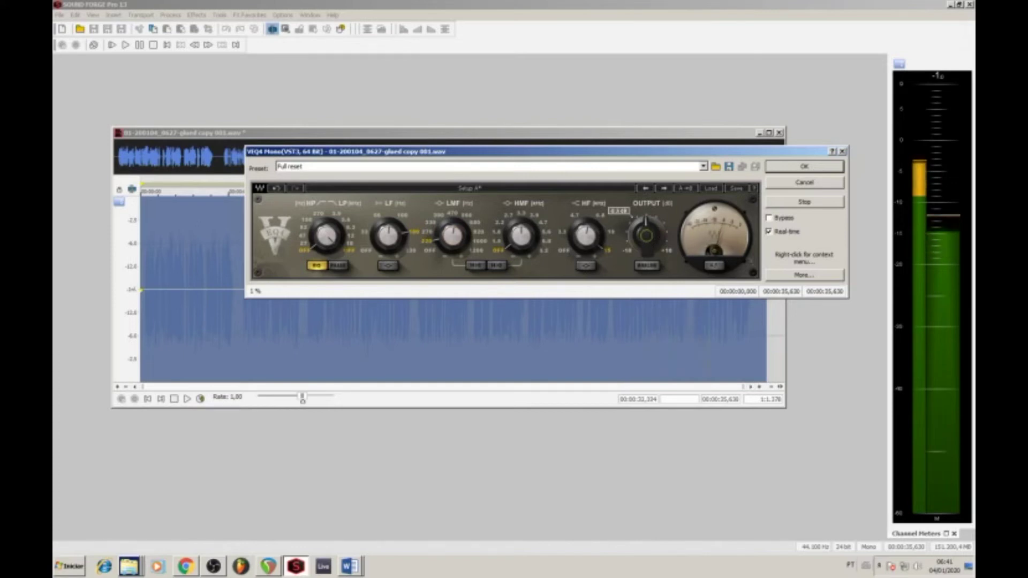
click(803, 168)
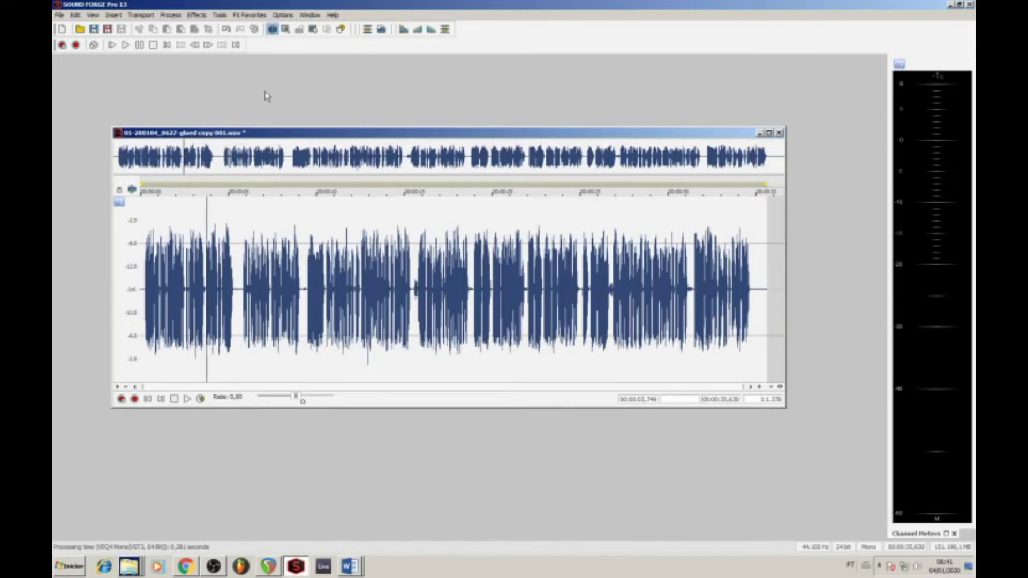
Open the Wave Hammer effect on the recording, move its window up, and load the Drums preset.
click(197, 15)
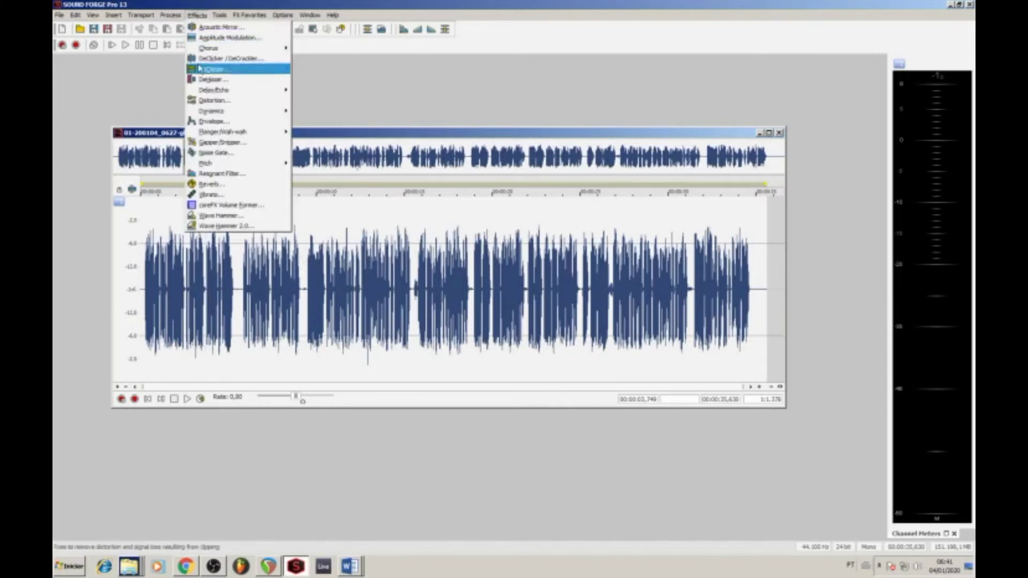
click(253, 216)
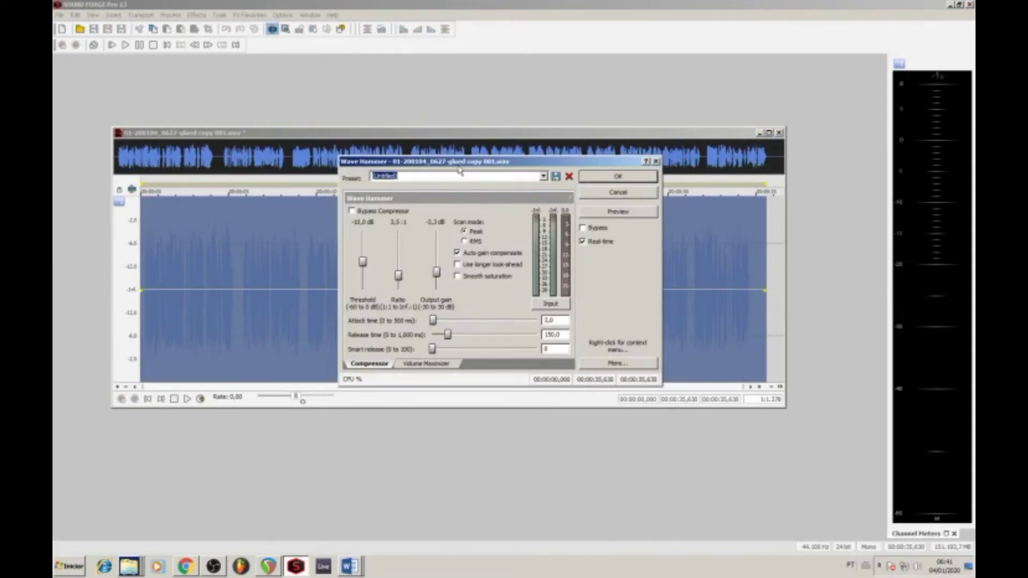
drag(457, 164, 480, 116)
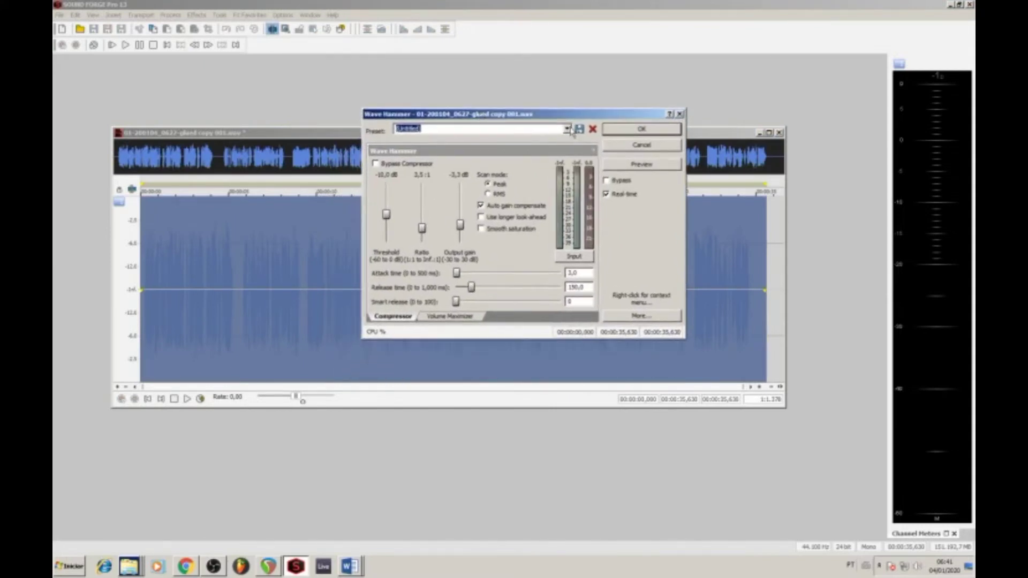
click(567, 130)
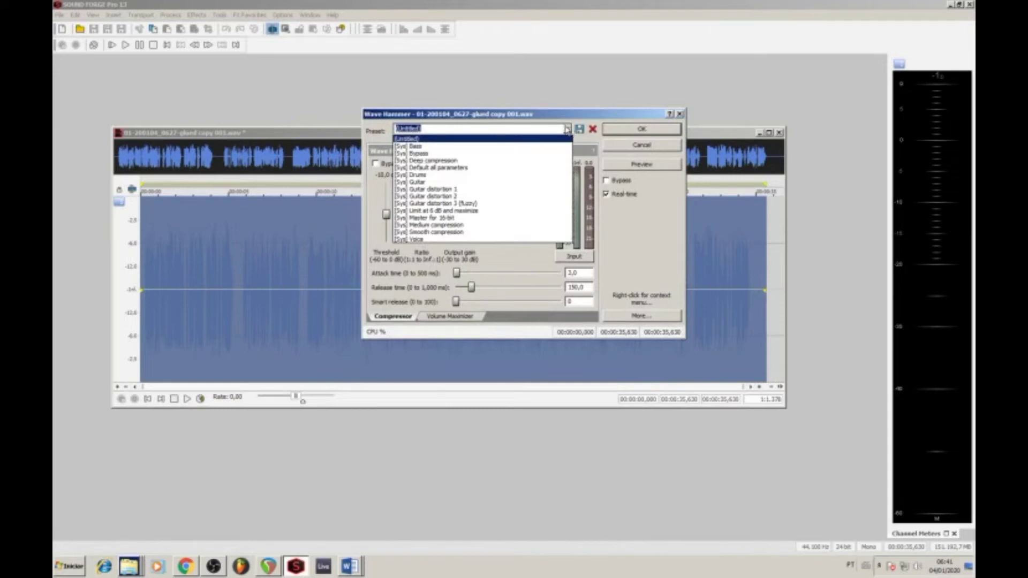
click(427, 175)
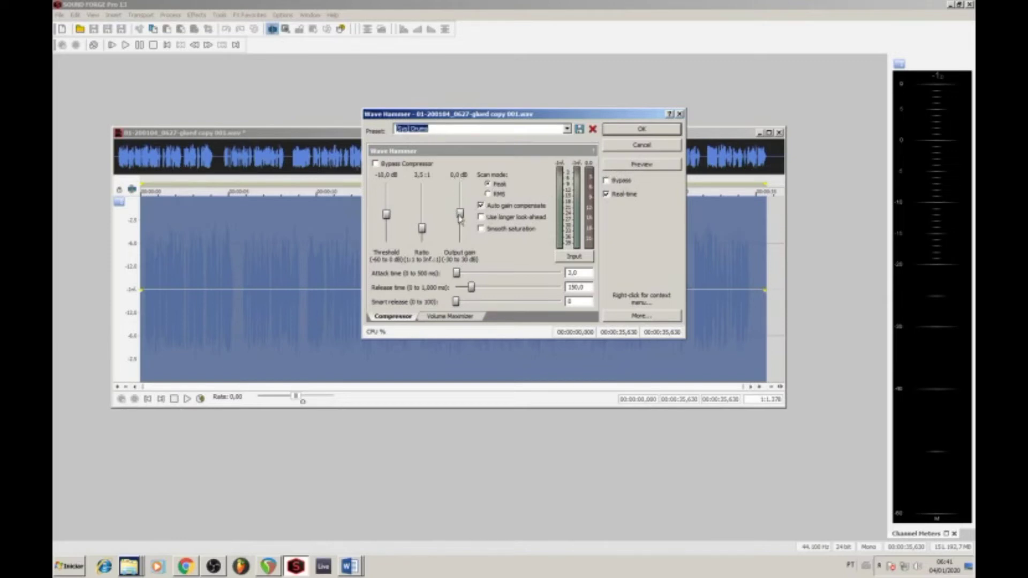
Preview the voice with the Drums preset and compare it repeatedly with the bypassed sound on the level meters.
click(622, 166)
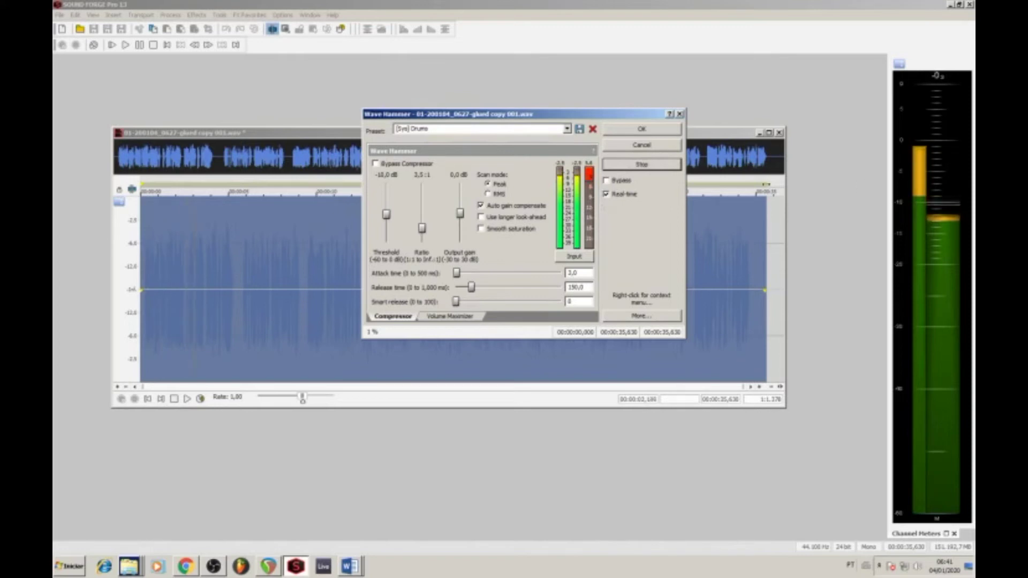
click(641, 165)
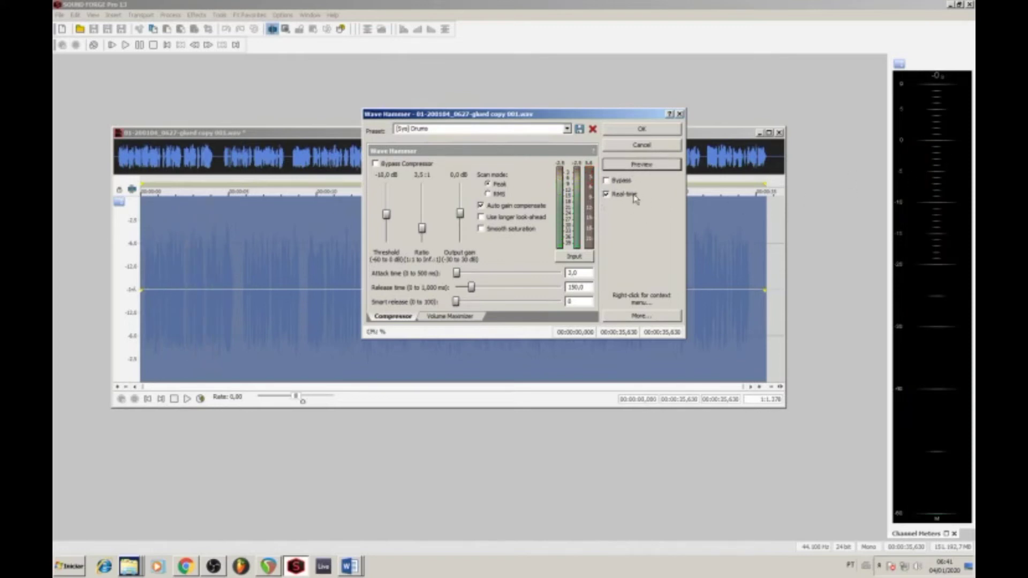
click(648, 167)
click(607, 180)
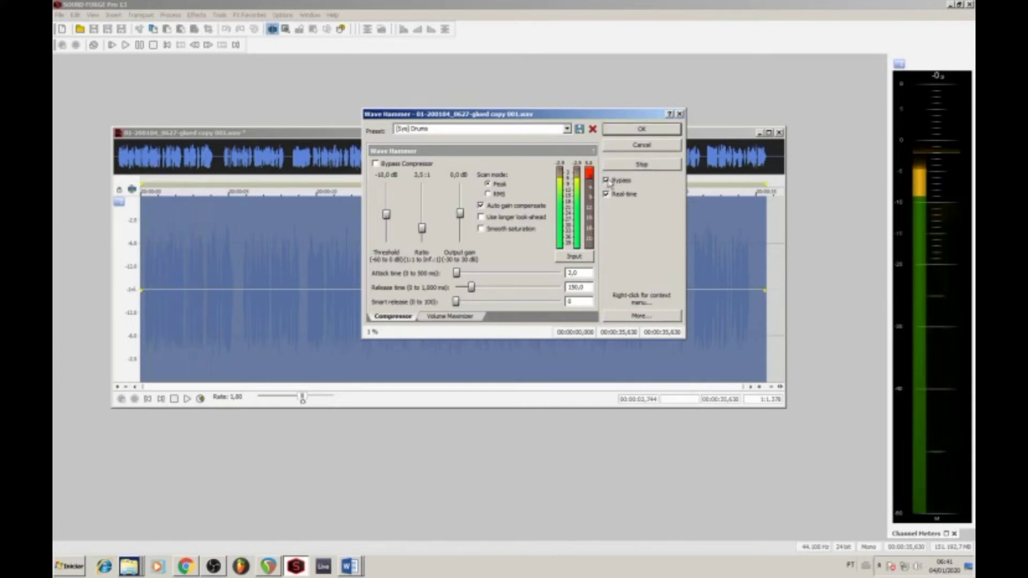
click(611, 165)
click(607, 181)
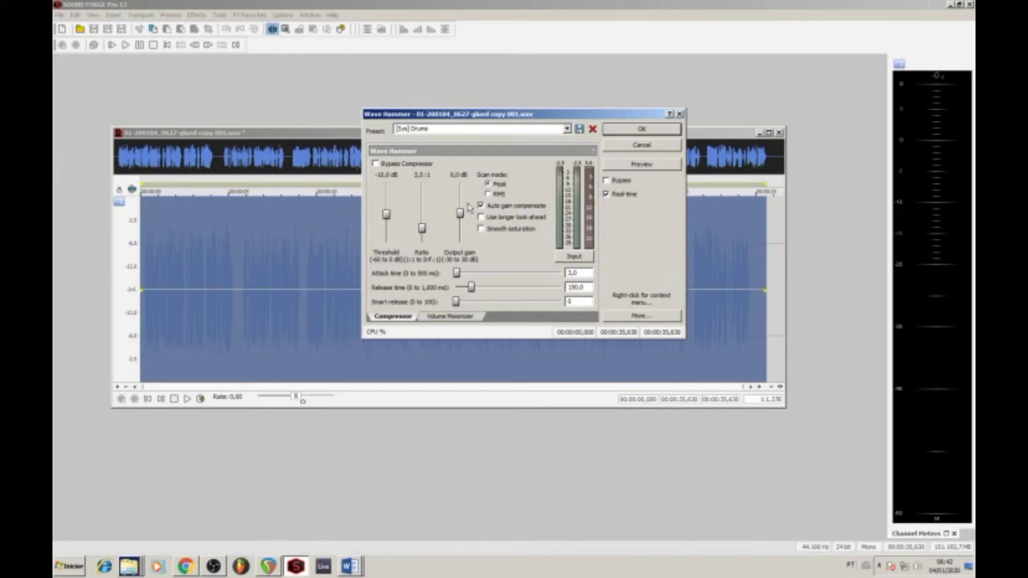
click(621, 168)
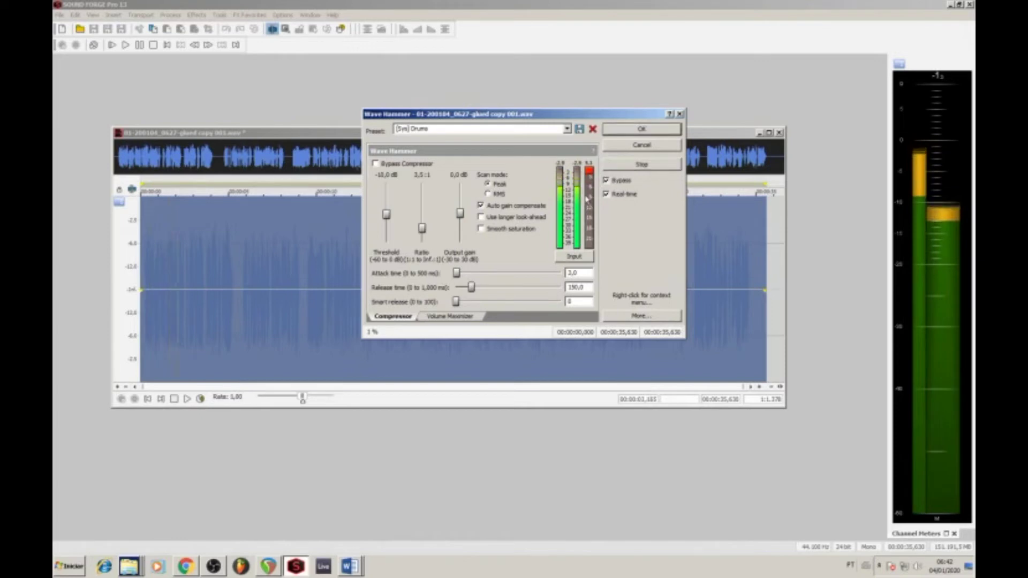
click(607, 181)
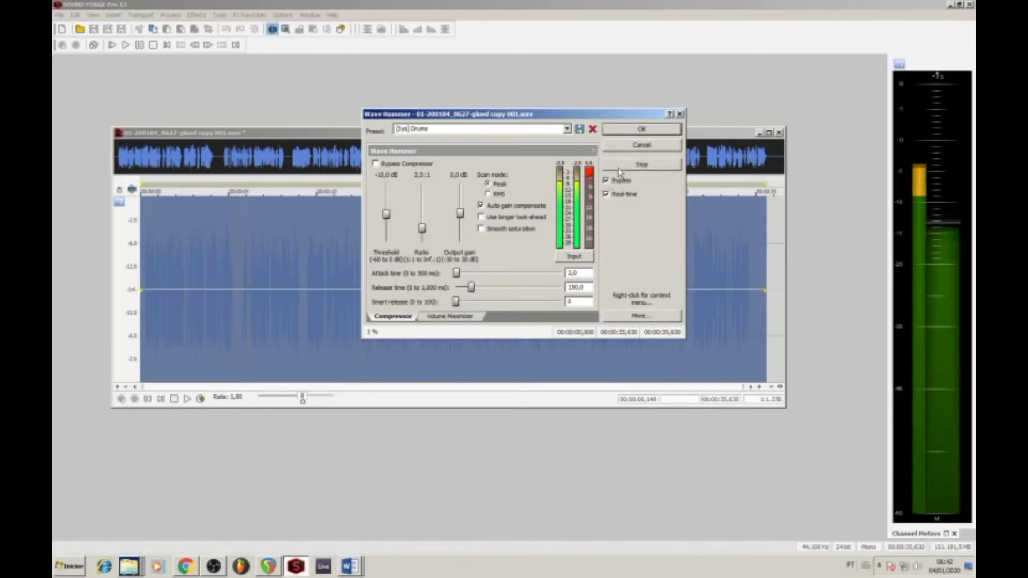
click(637, 164)
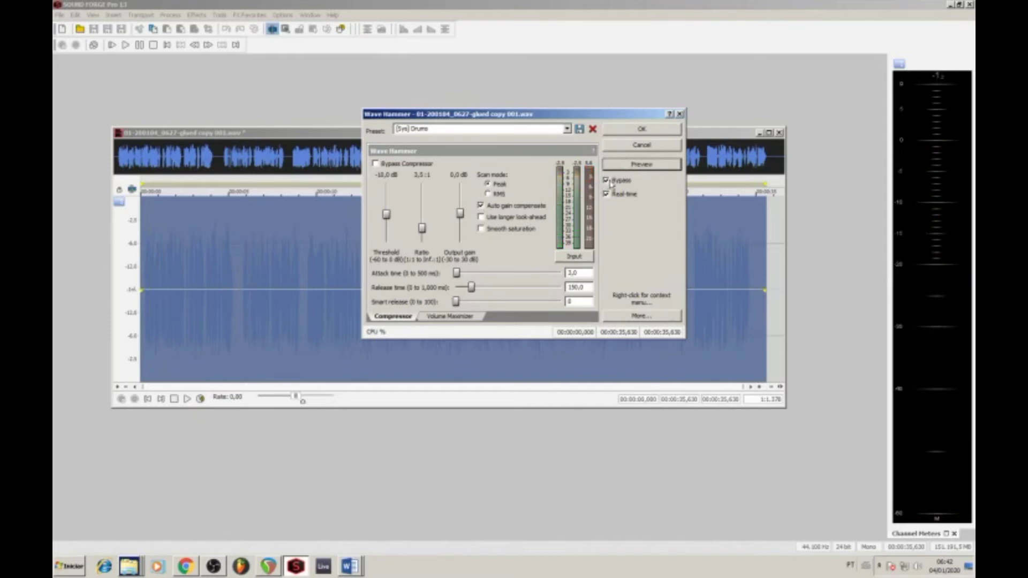
click(607, 181)
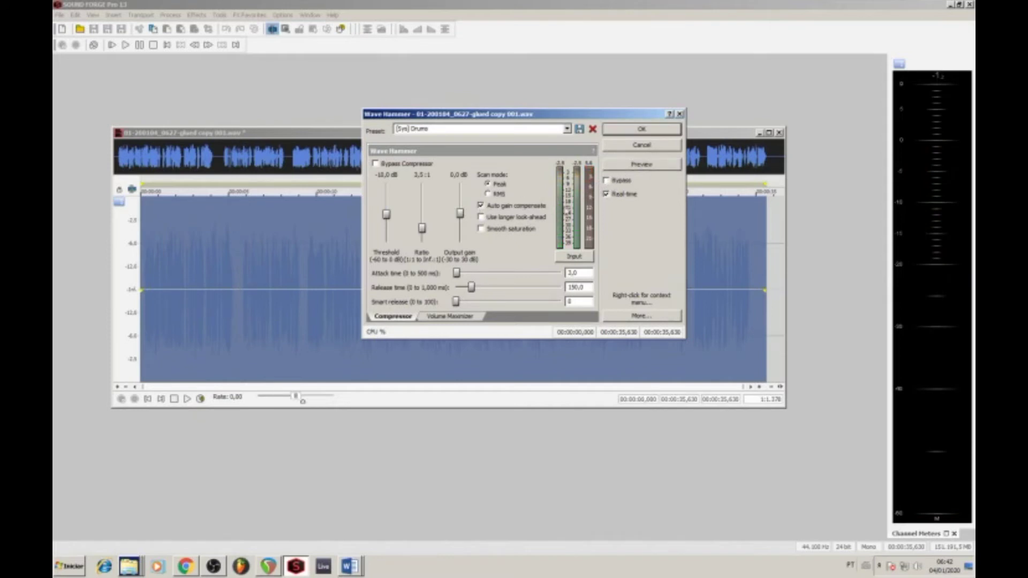
click(637, 164)
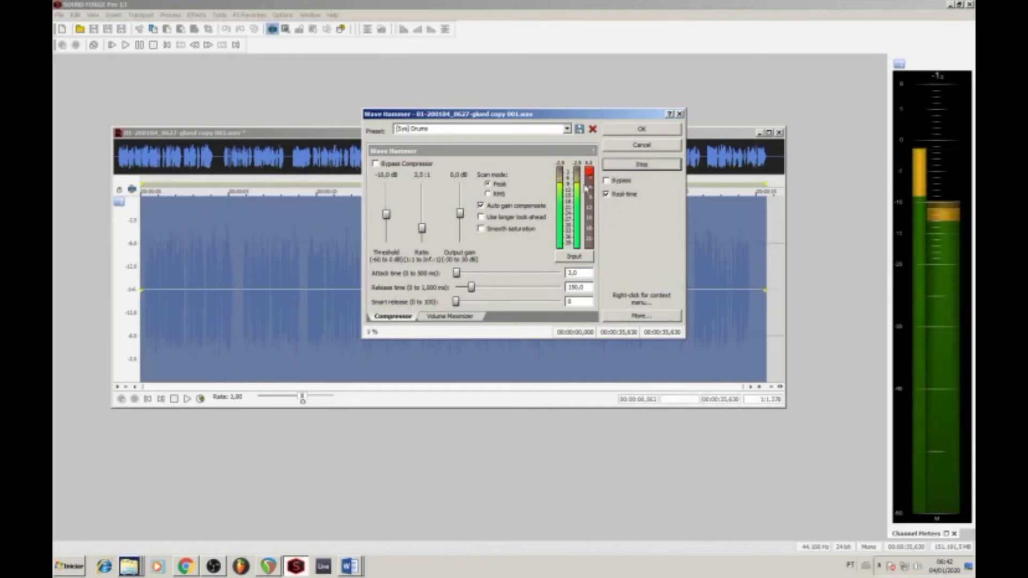
Lower the Wave Hammer output gain to -2.6 dB, compare with the bypassed voice, and apply the effect.
drag(460, 214, 462, 223)
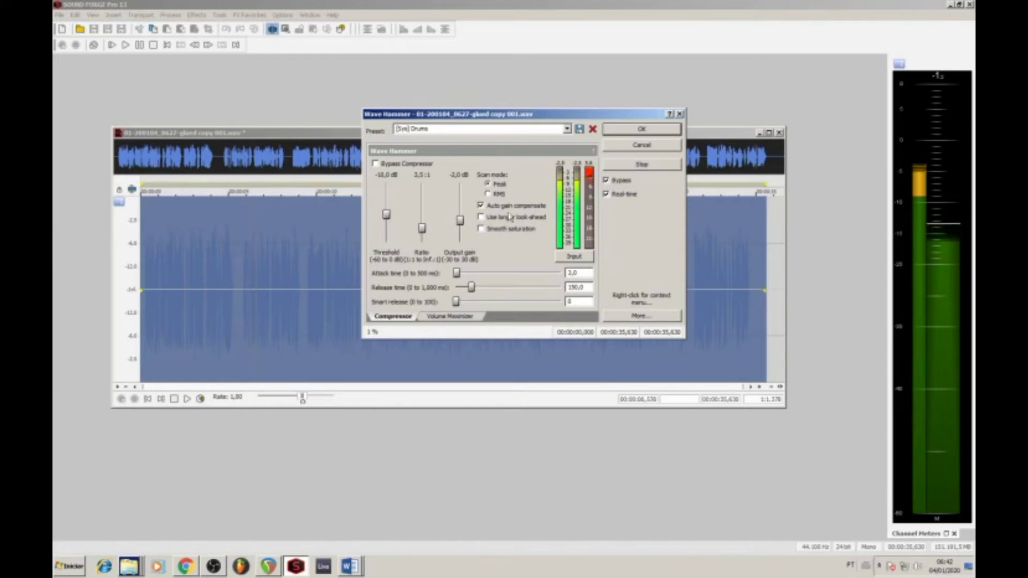
click(607, 180)
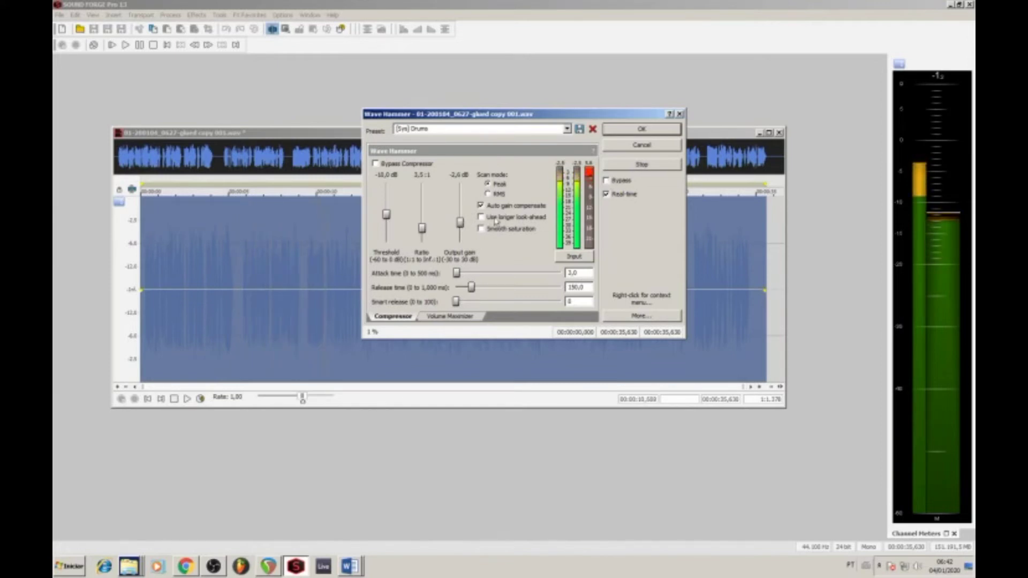
click(605, 181)
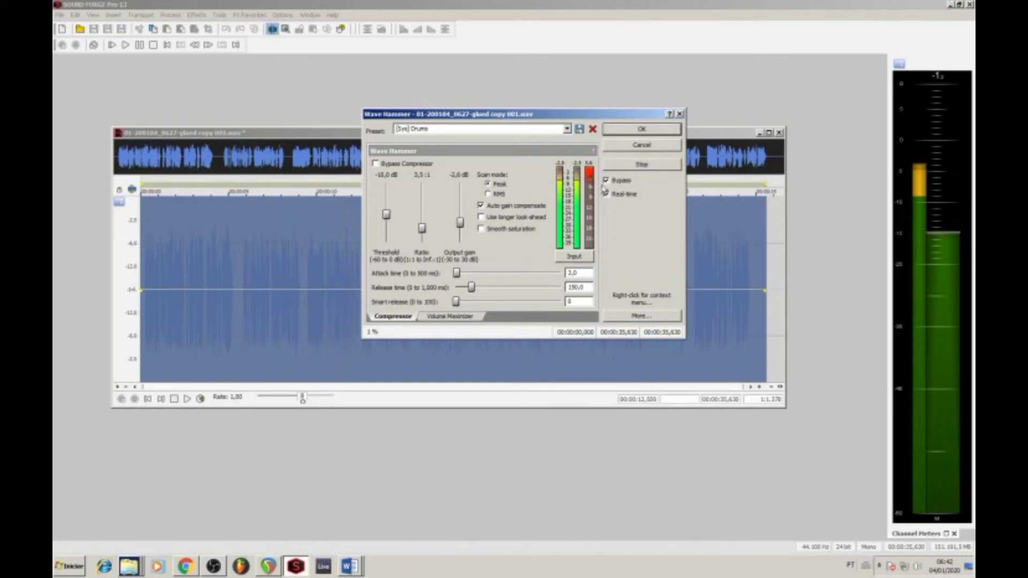
click(605, 181)
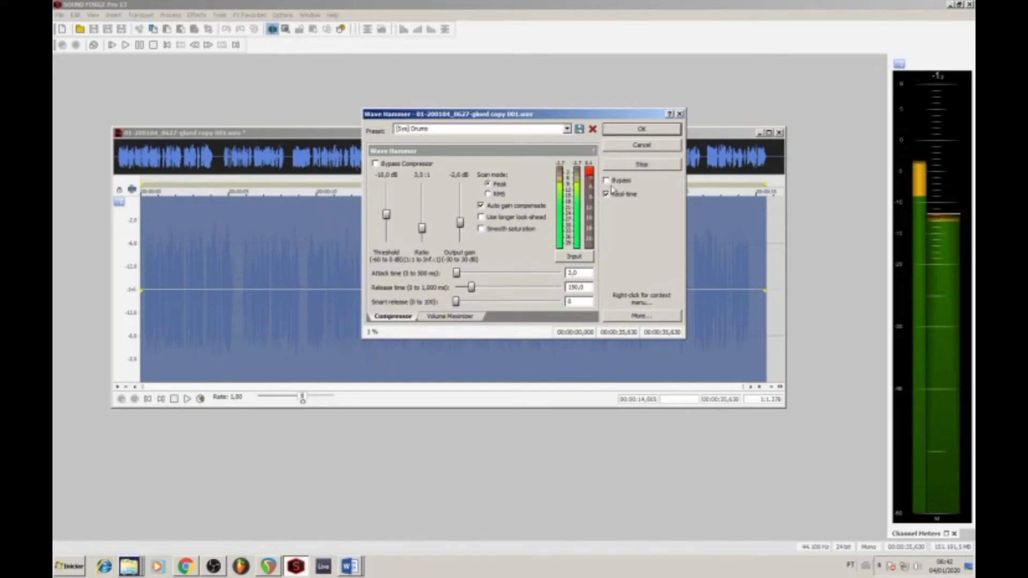
click(606, 193)
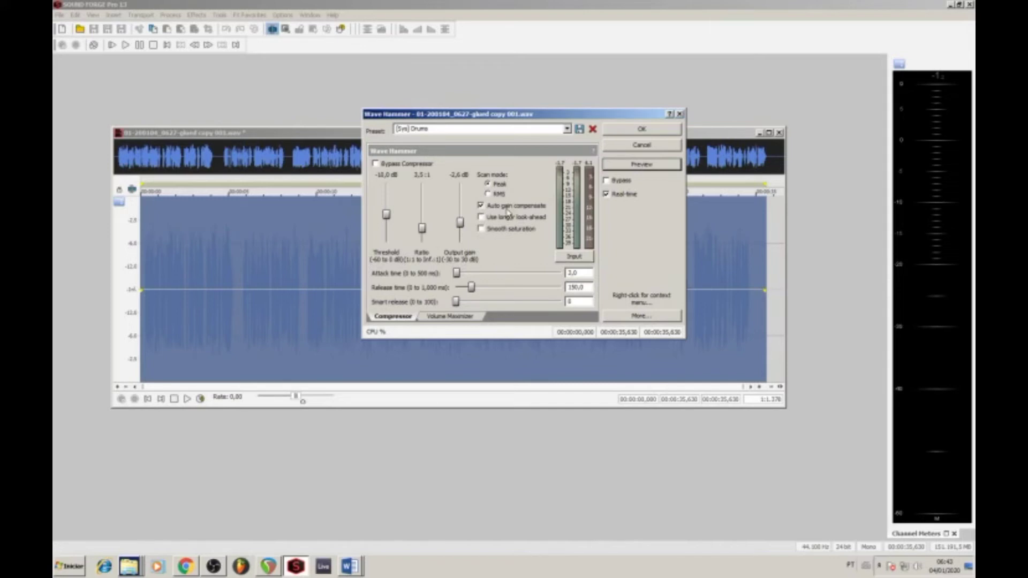
click(648, 131)
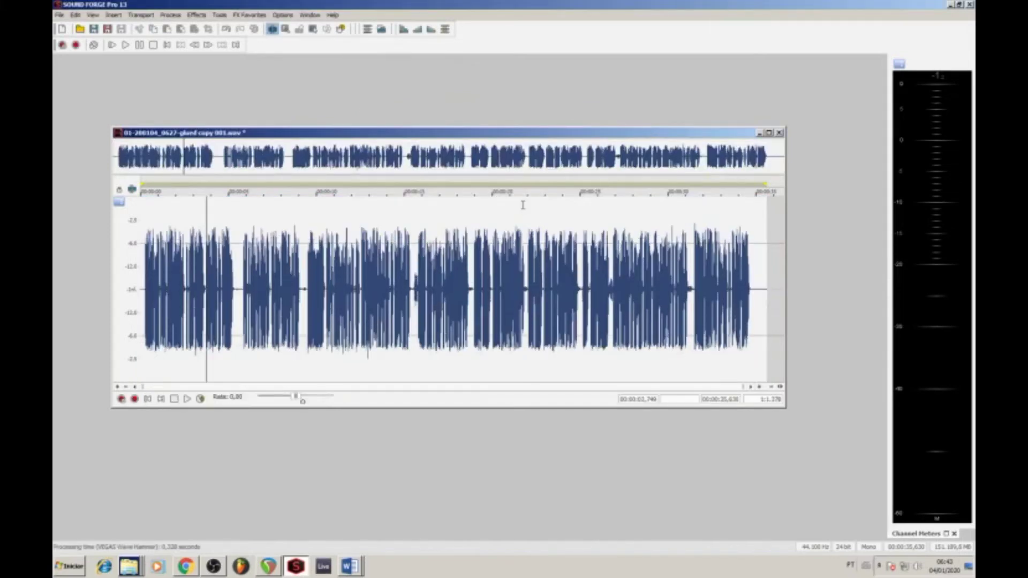
Play the processed voice from about 2 seconds and examine its waveform more closely.
click(313, 289)
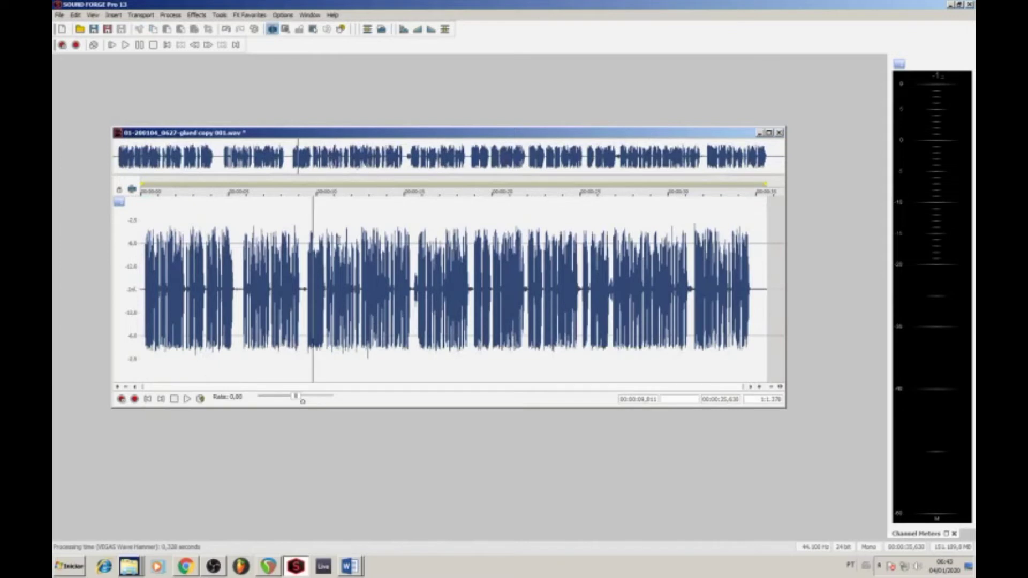
click(178, 268)
key(space)
scroll(178, 268, up, 2)
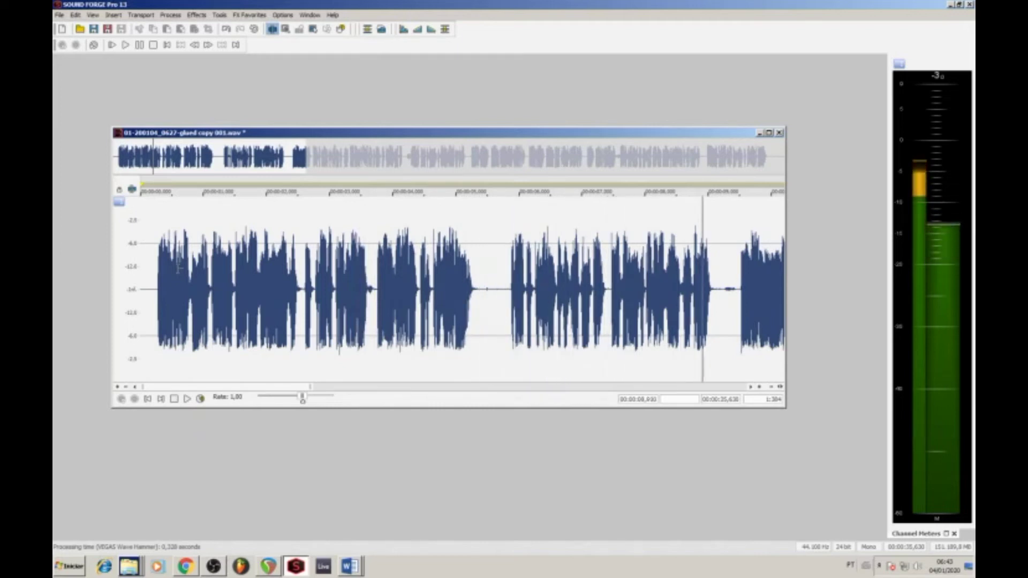
key(space)
Delete the silence of about 0.26 seconds before the first word of the recording.
click(147, 292)
scroll(153, 292, up, 4)
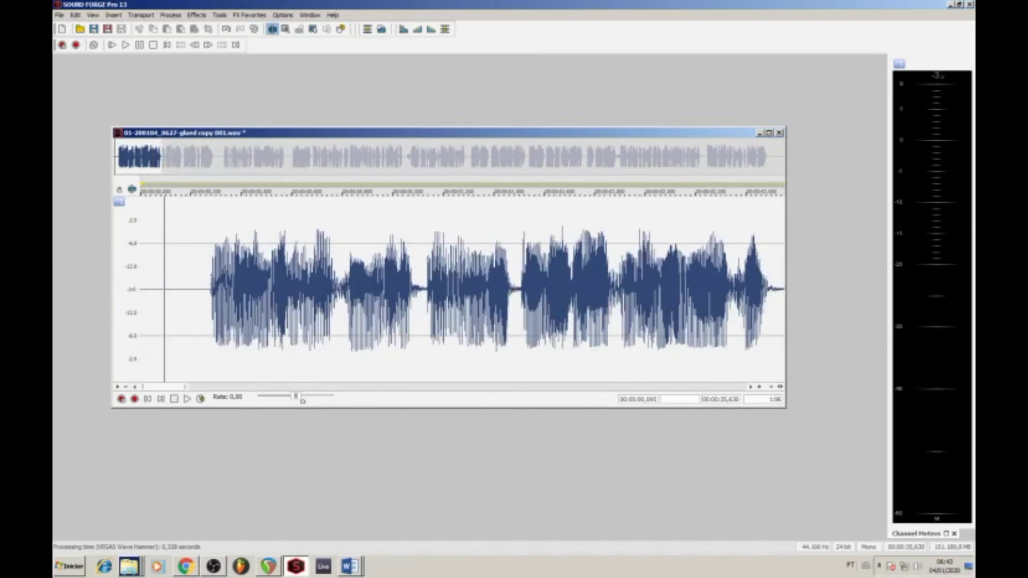
shift+click(206, 278)
drag(157, 291, 86, 294)
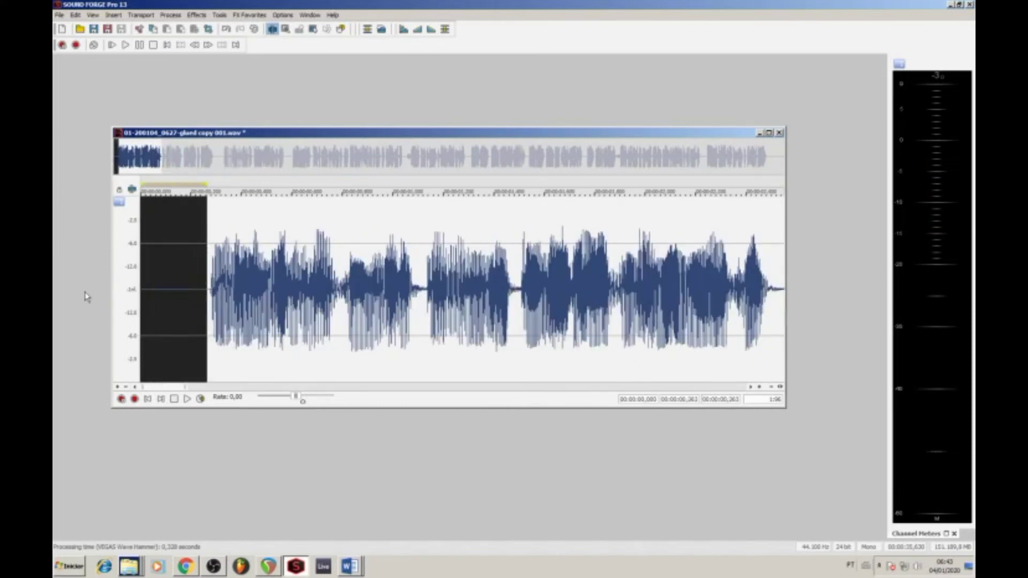
key(Delete)
Play the beginning of the trimmed recording and check the pauses between the words.
key(space)
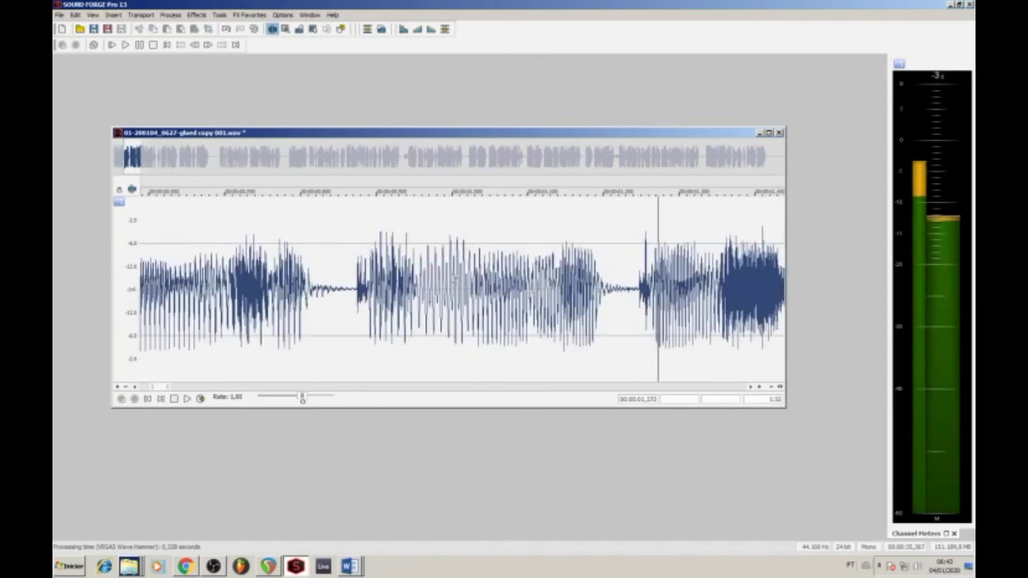
key(Down)
key(space)
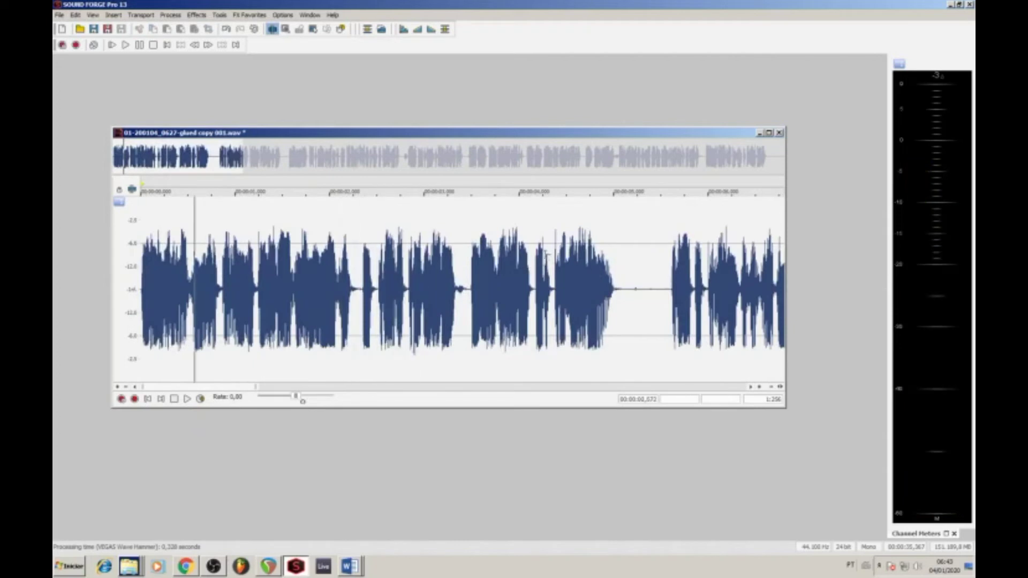
click(311, 273)
key(Up)
key(space)
key(space)
Mute the pause between two words from about 2.230 to 2.355 seconds.
click(544, 284)
key(Up)
key(Up)
drag(624, 284, 434, 292)
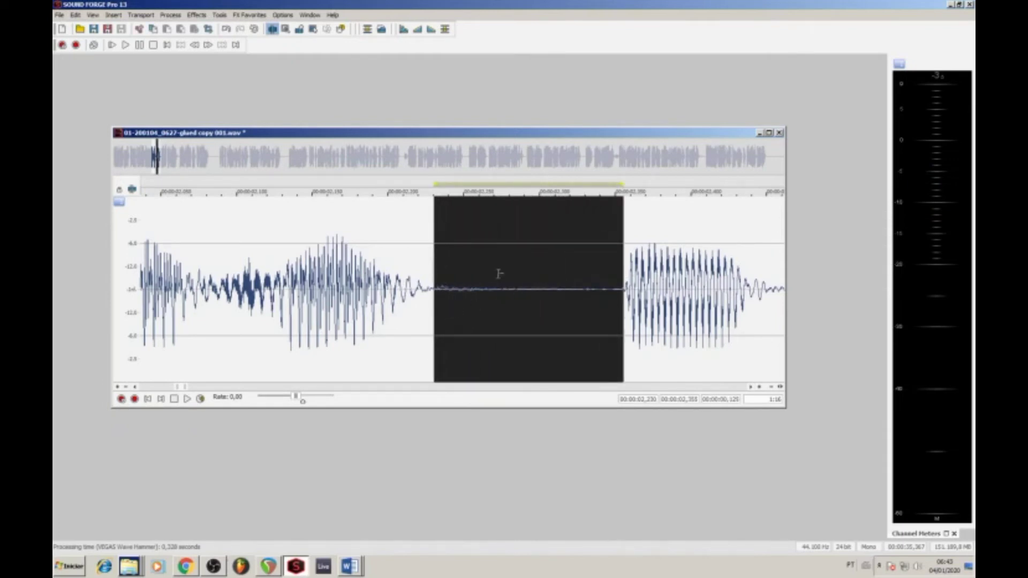
click(445, 29)
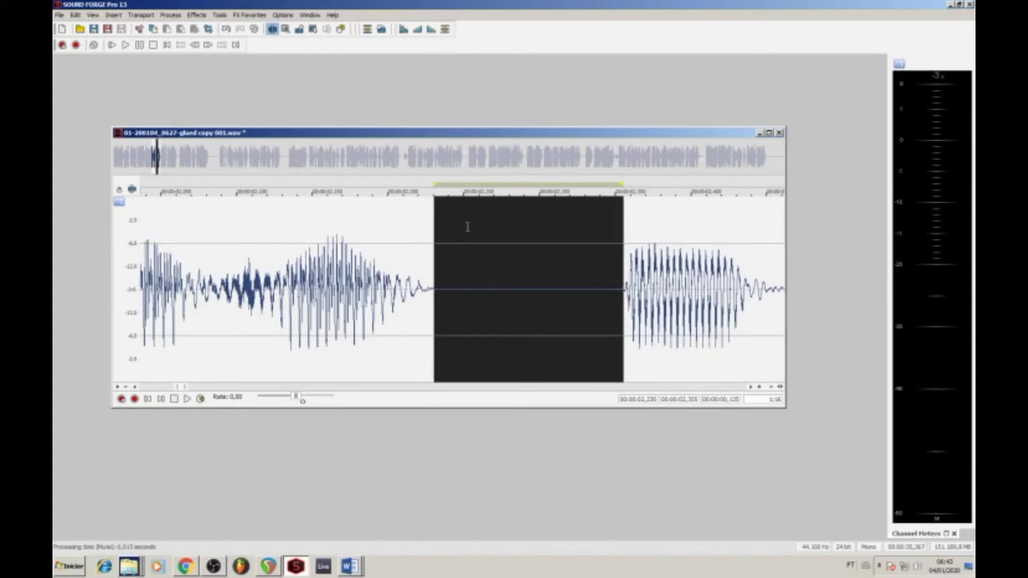
click(400, 274)
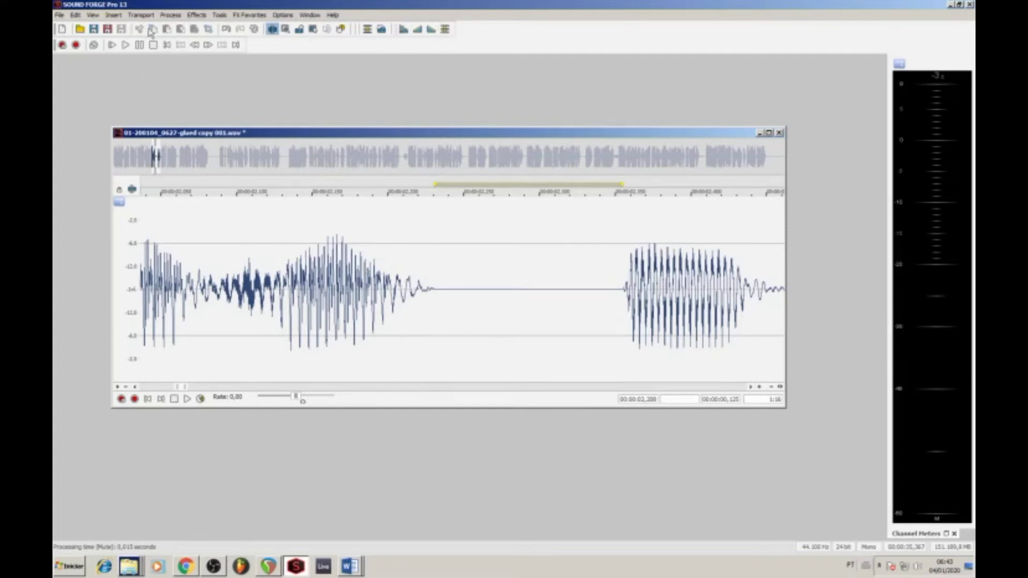
click(175, 16)
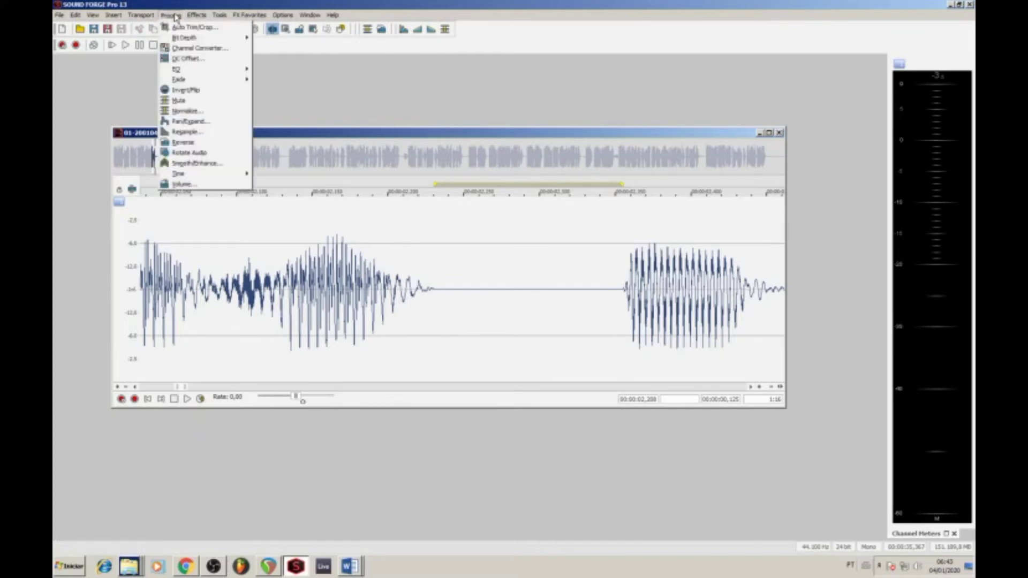
click(319, 92)
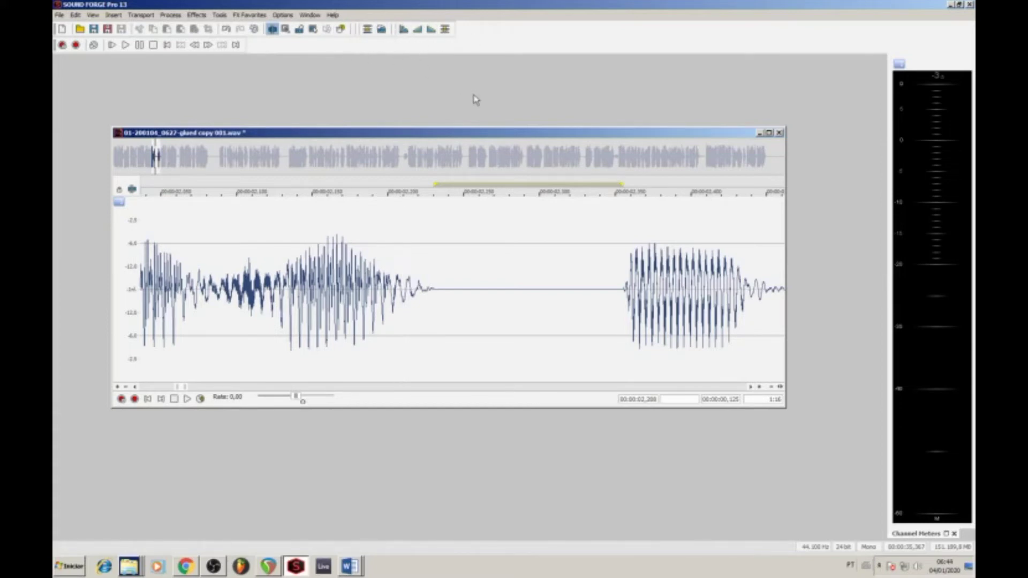
Fade out the word ending from about 2.196 to 2.234 seconds with a linear fade and play the result.
drag(440, 282, 382, 283)
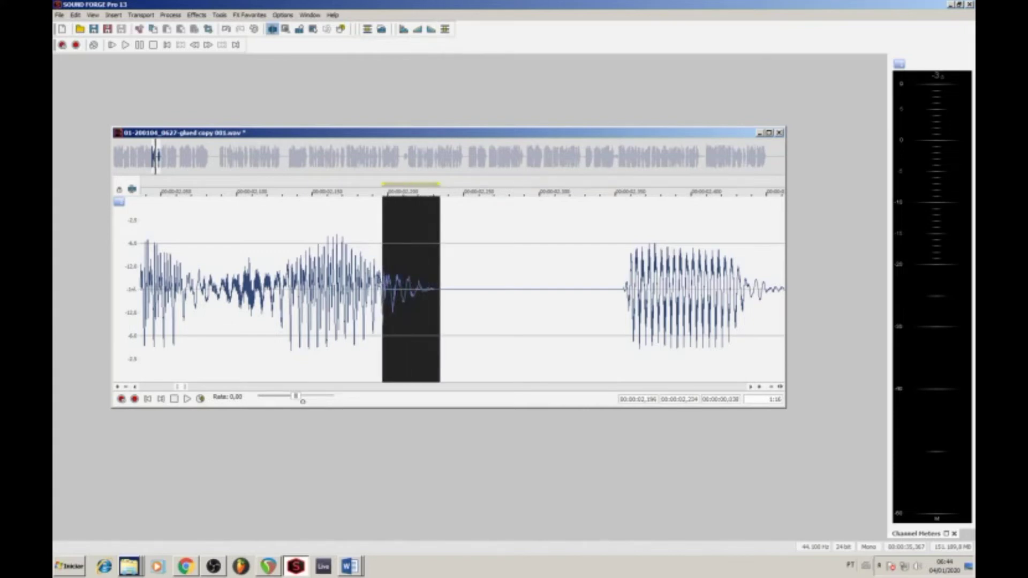
click(431, 30)
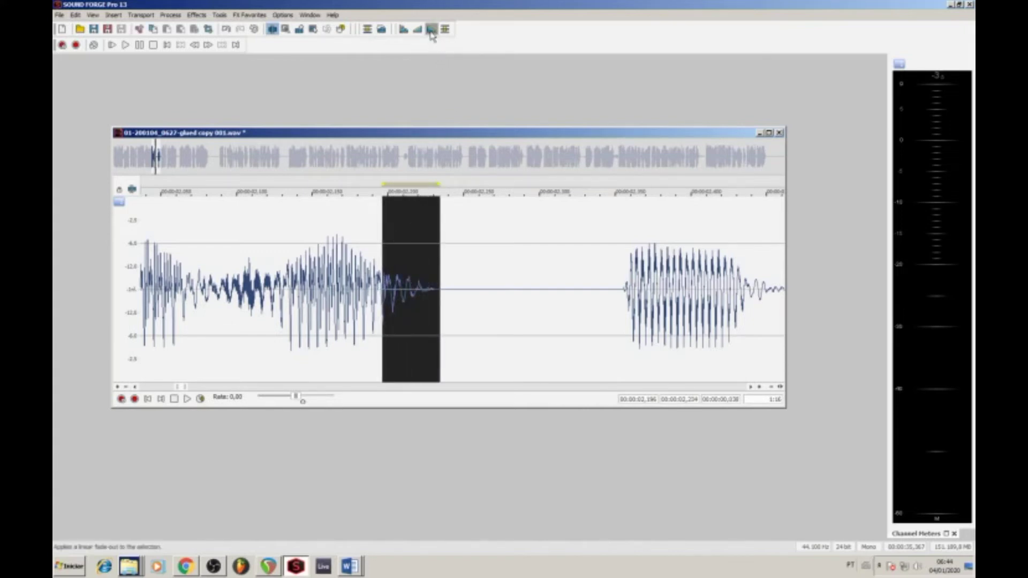
click(293, 242)
key(space)
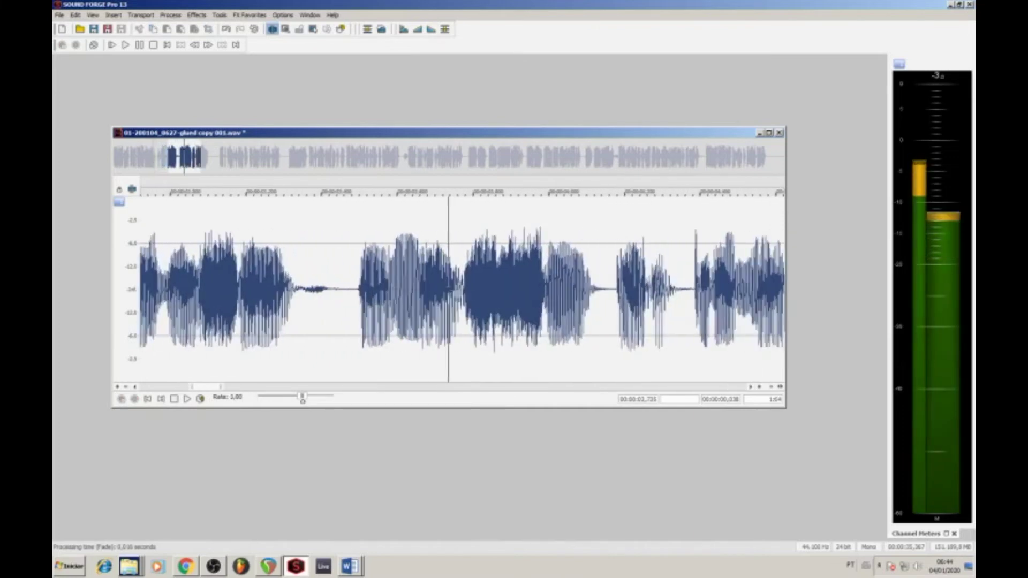
Mute the breath noise between two words from about 3.33 to 3.49 seconds.
key(space)
drag(297, 321, 356, 321)
key(space)
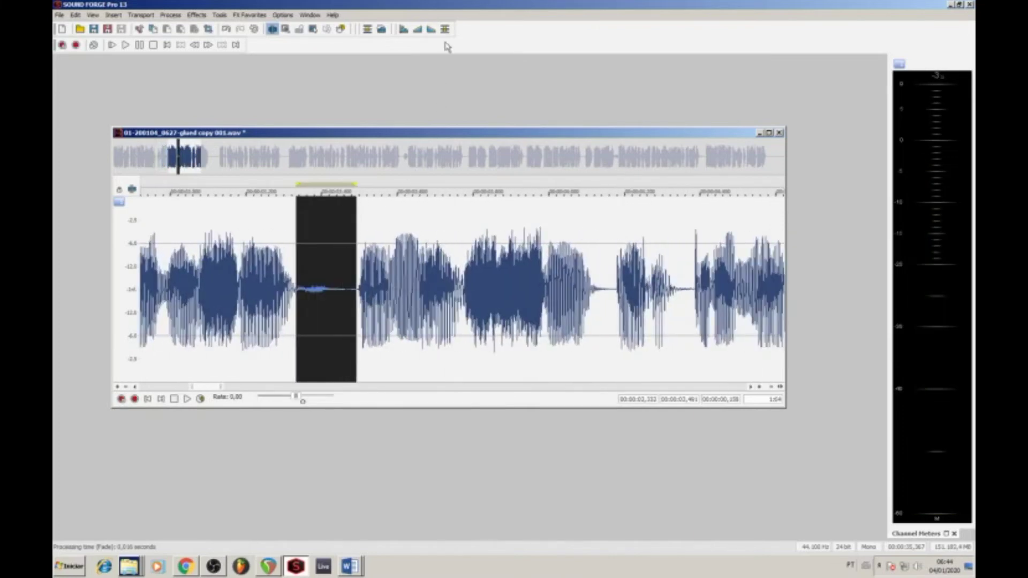
click(444, 29)
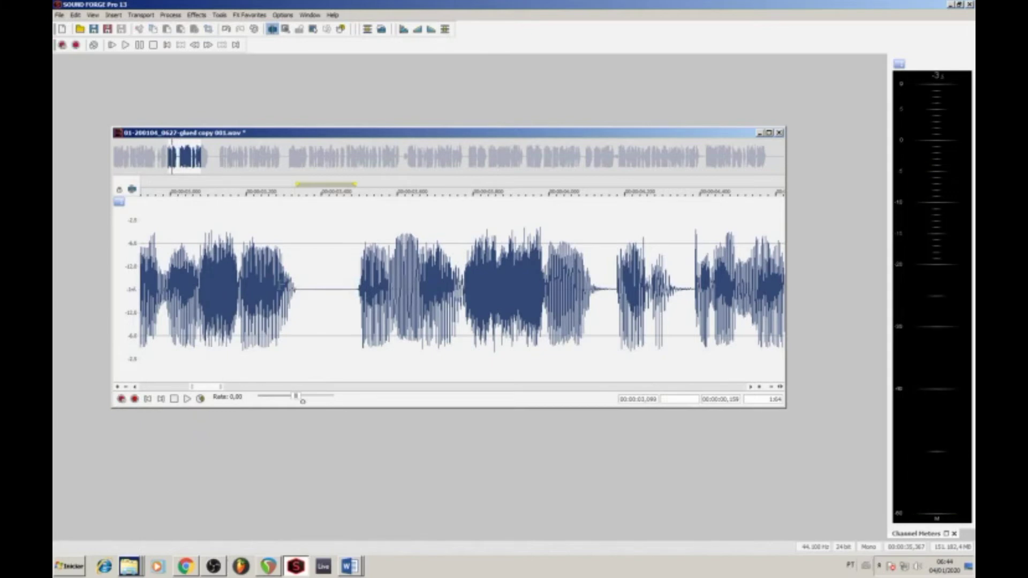
Continue playback and mute the pause between phrases from about 5.02 to 5.60 seconds.
key(space)
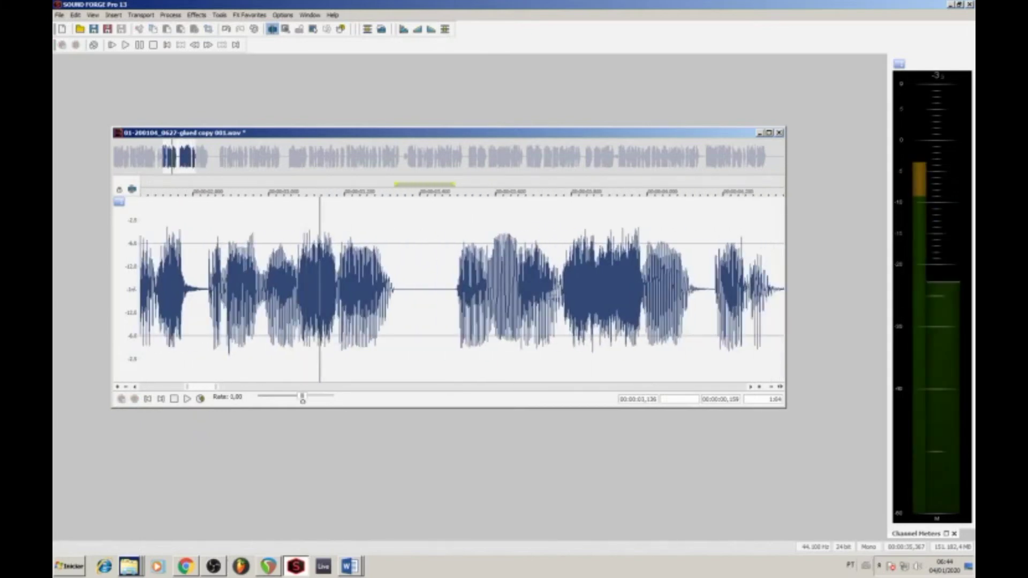
scroll(540, 306, down, 2)
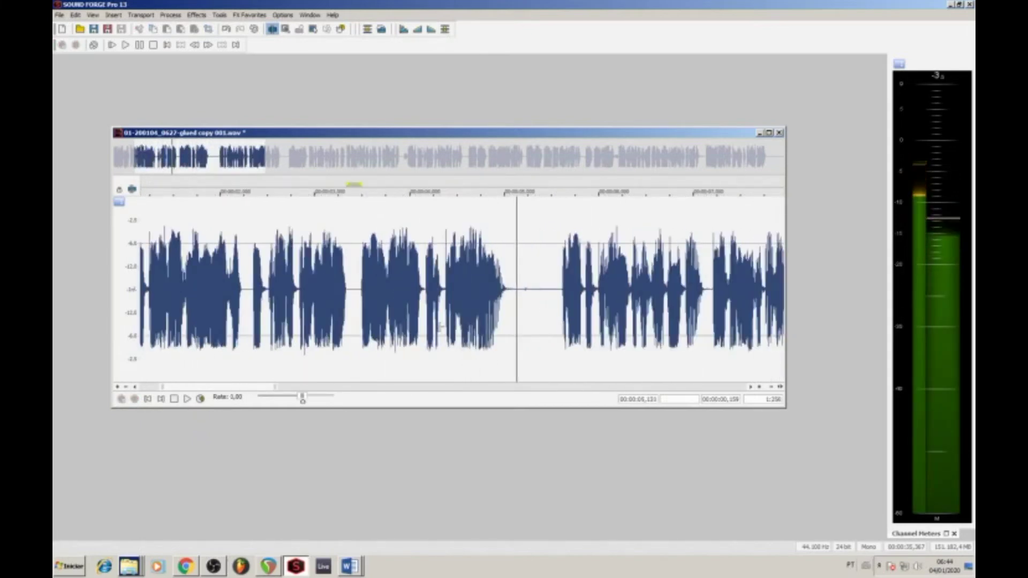
click(324, 289)
scroll(448, 289, up, 2)
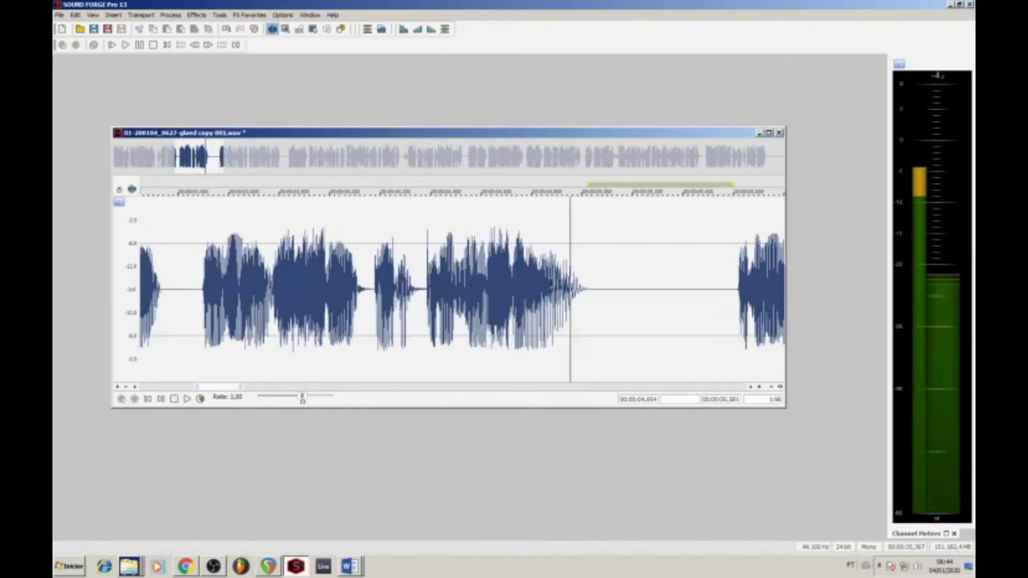
Listen onward and mute the breath pause of about 0.47 seconds starting near 8.79 seconds.
scroll(562, 283, down, 2)
scroll(574, 275, down, 1)
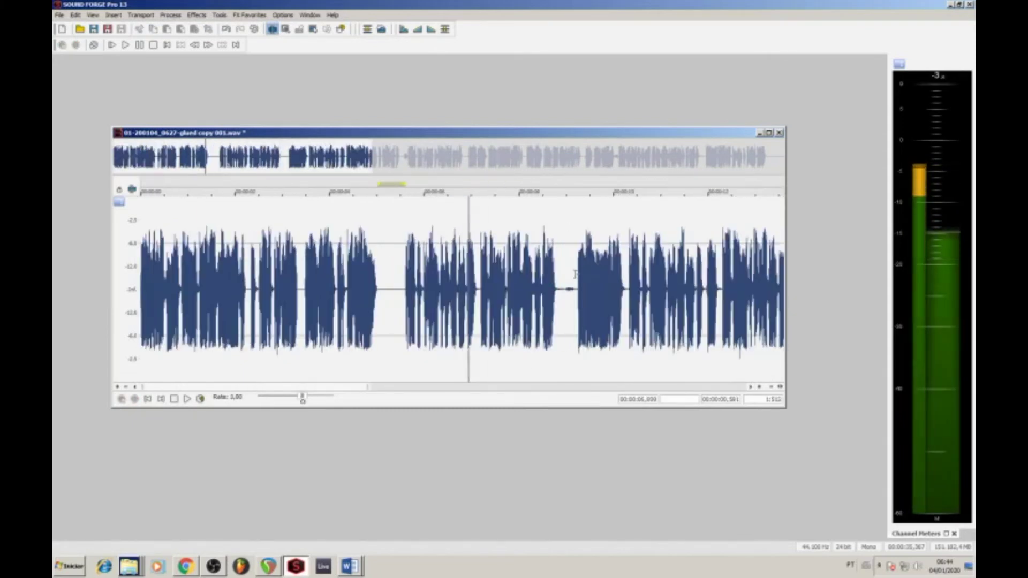
scroll(535, 290, up, 2)
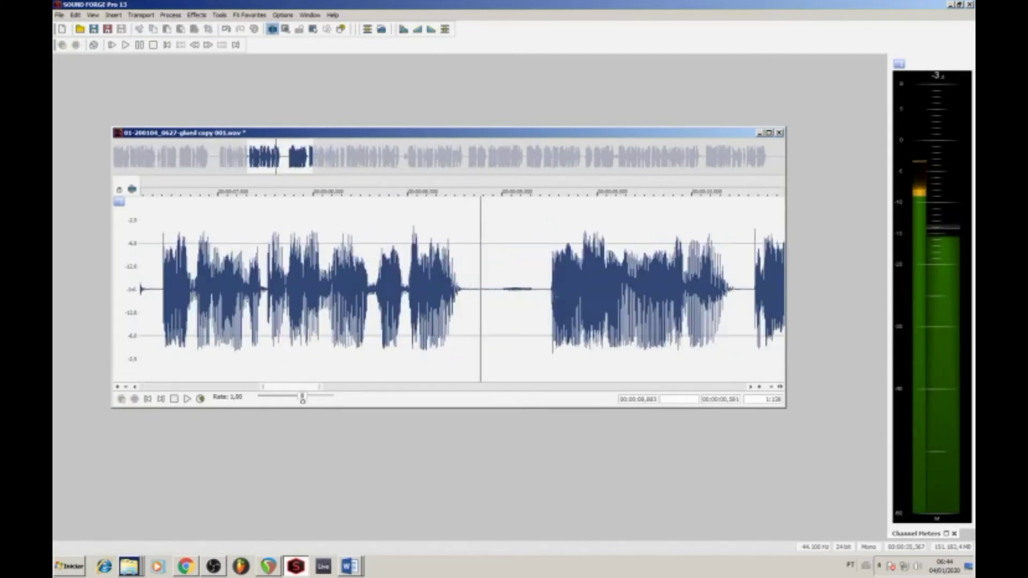
key(space)
drag(551, 289, 465, 111)
click(538, 292)
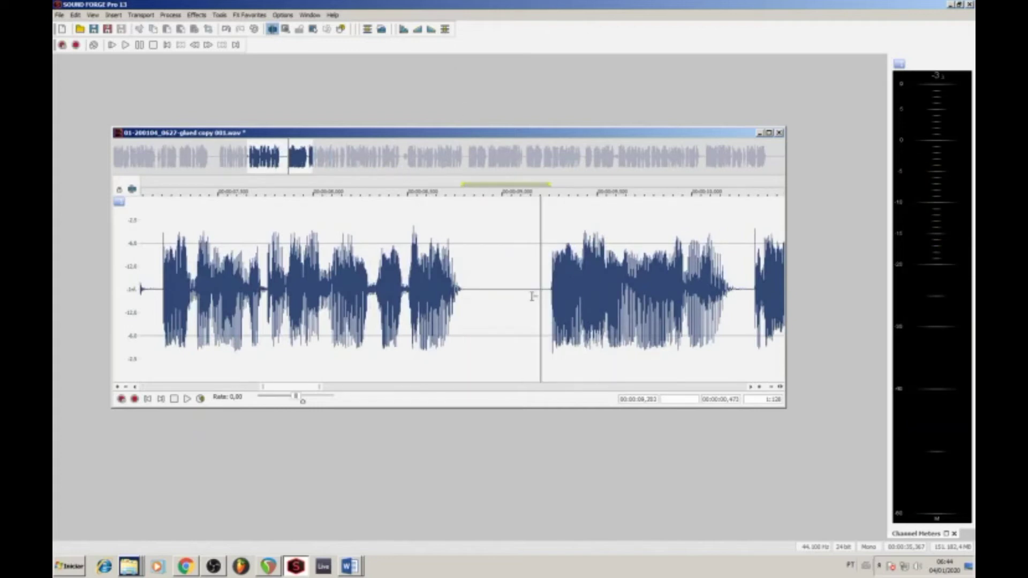
Play the following phrase and mute the small click between words from about 11.90 to 11.99 seconds.
key(space)
scroll(489, 303, down, 2)
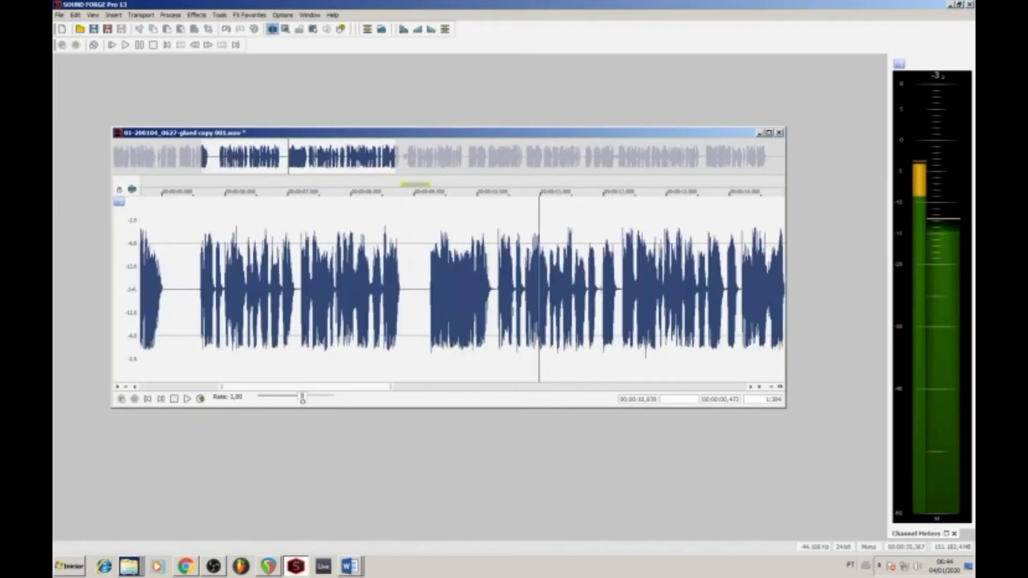
scroll(449, 289, down, 1)
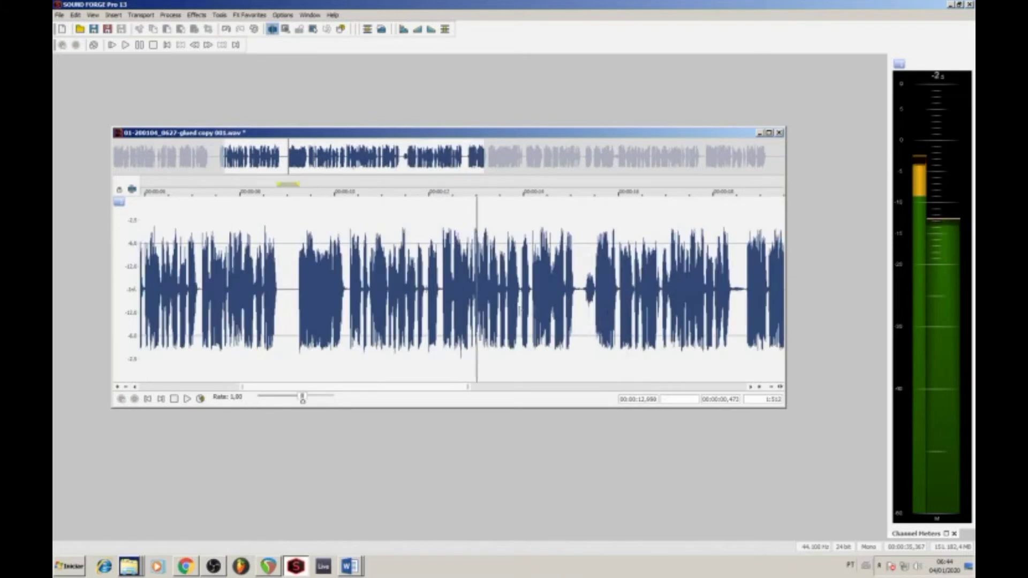
key(space)
scroll(448, 290, up, 2)
key(space)
key(space)
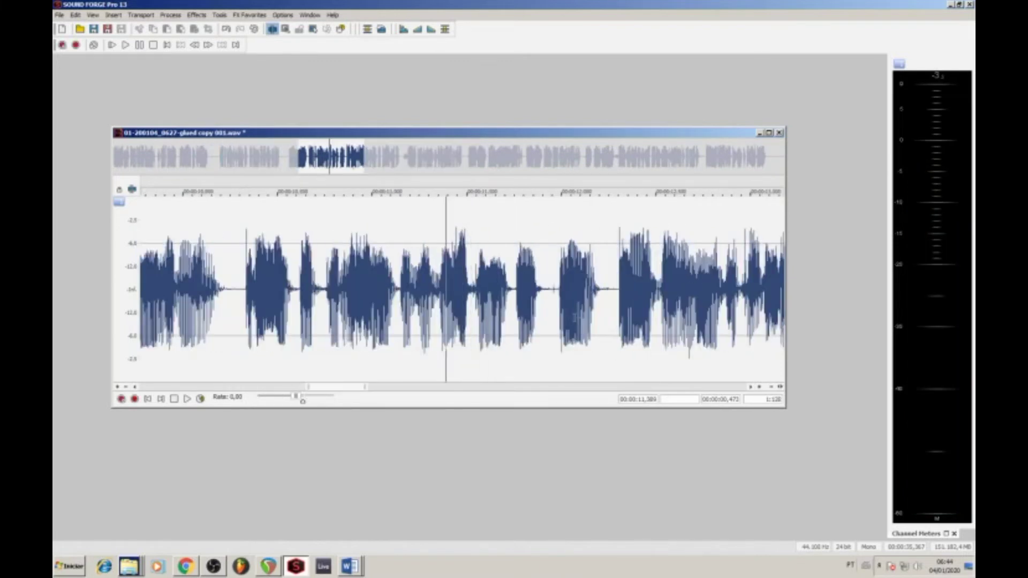
scroll(576, 317, up, 2)
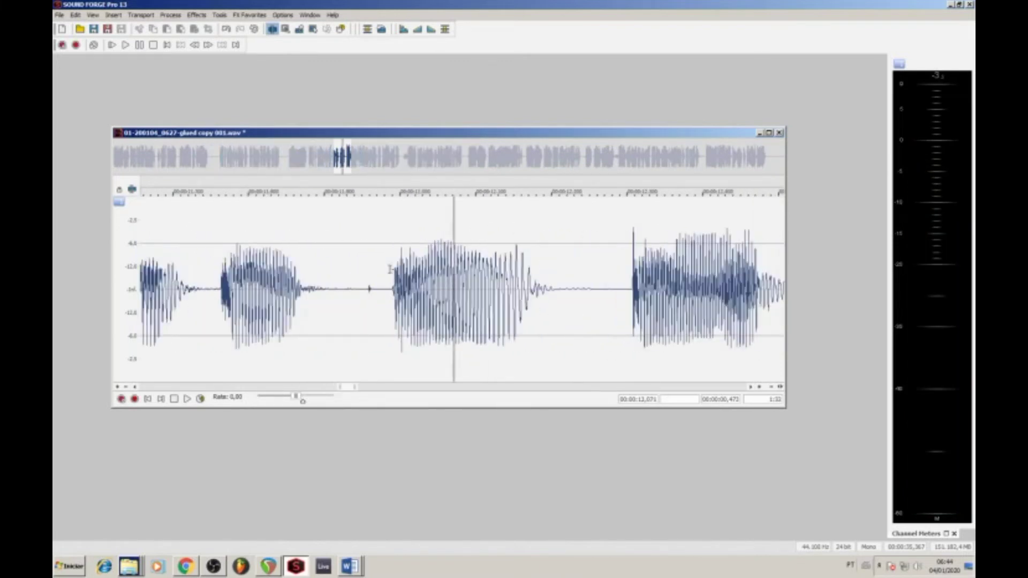
drag(388, 268, 323, 262)
key(space)
key(space)
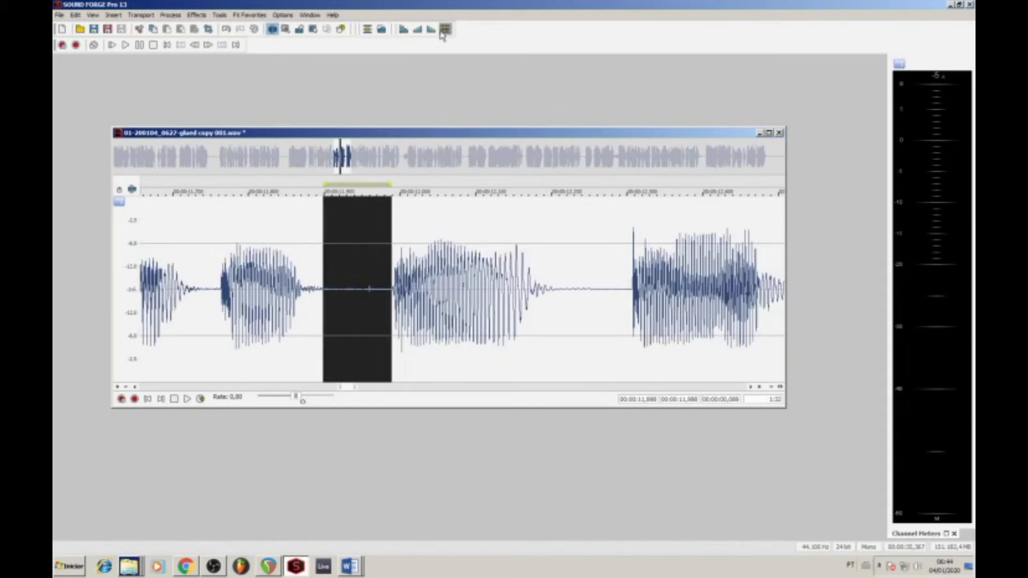
click(188, 293)
Replay the passage and mute the next short pause from about 12.209 to 12.306 seconds.
key(space)
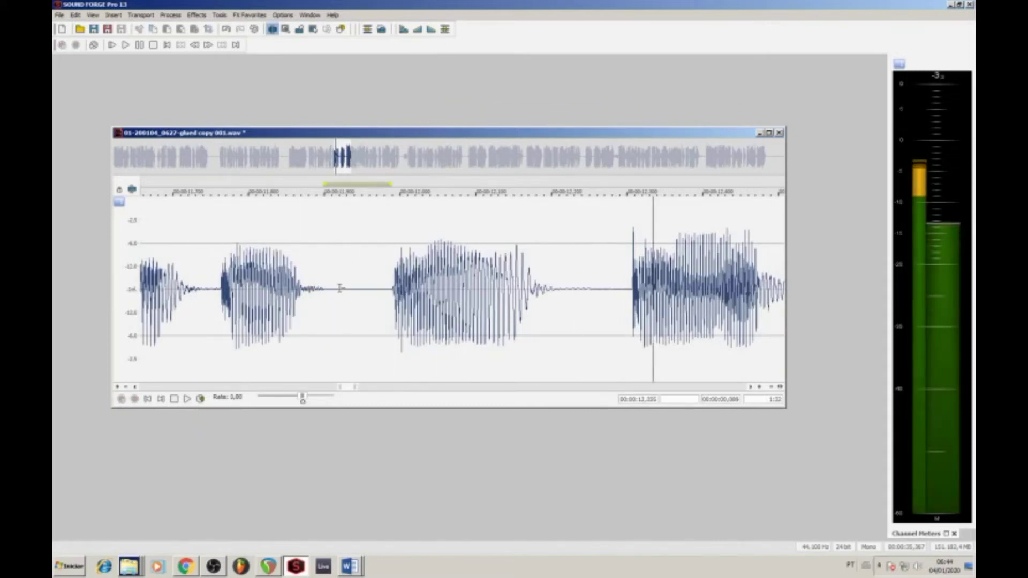
key(space)
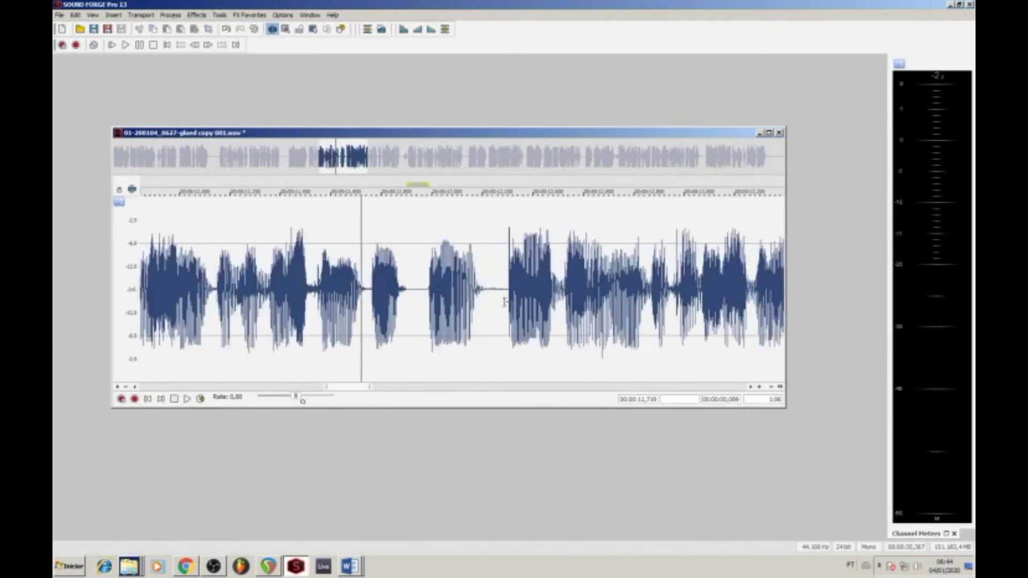
key(Up)
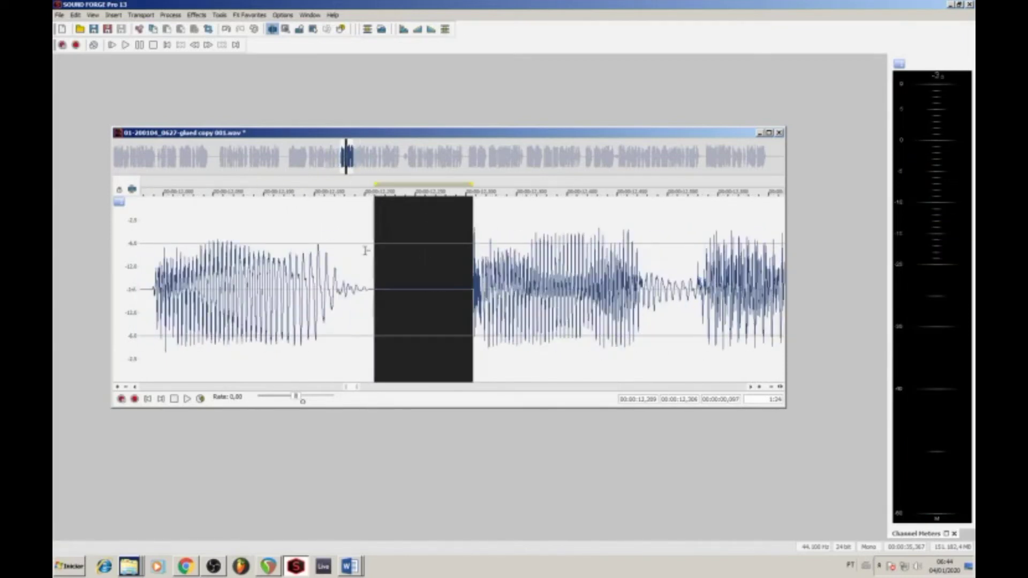
click(393, 270)
key(space)
Fade out the word ending from about 12.160 to 12.209 seconds and play onward from there.
drag(374, 289, 324, 289)
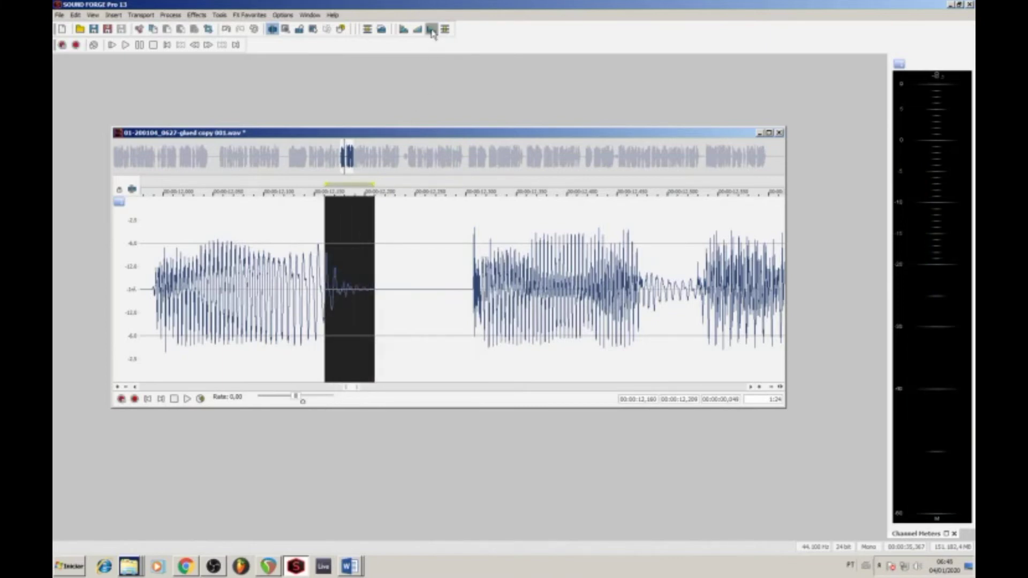
click(413, 241)
key(space)
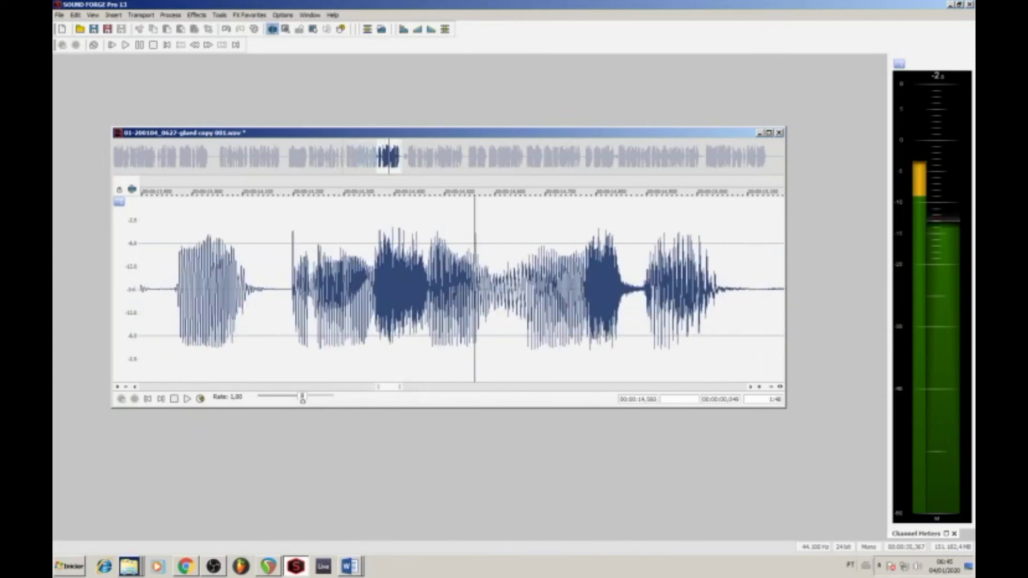
Mute the long pause from about 15.08 to 15.52 seconds.
drag(470, 289, 693, 289)
key(ctrl+l)
key(space)
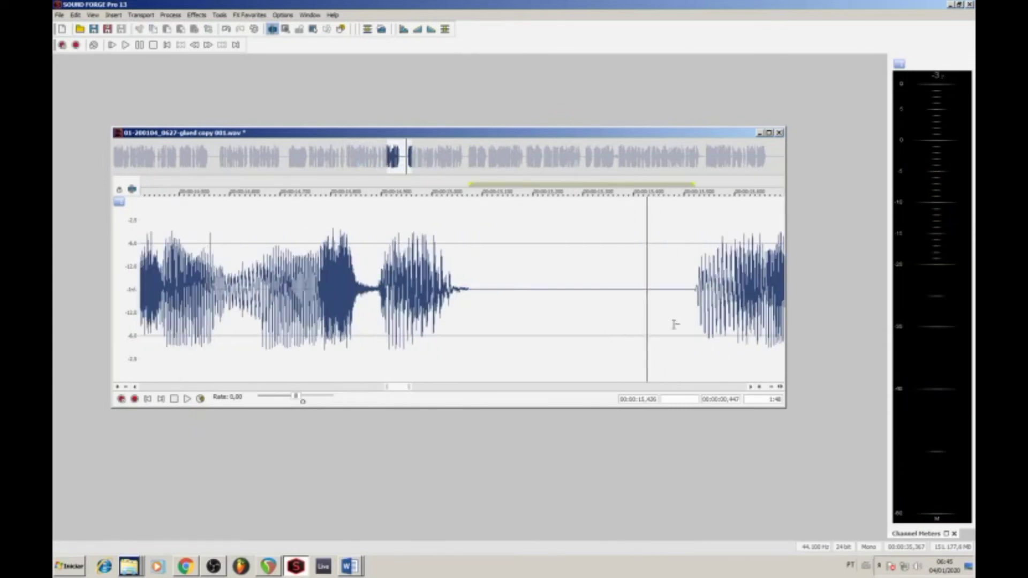
Apply the fade-in twice to the word onset from about 15.518 to 15.587 seconds and play the result.
scroll(690, 322, up, 2)
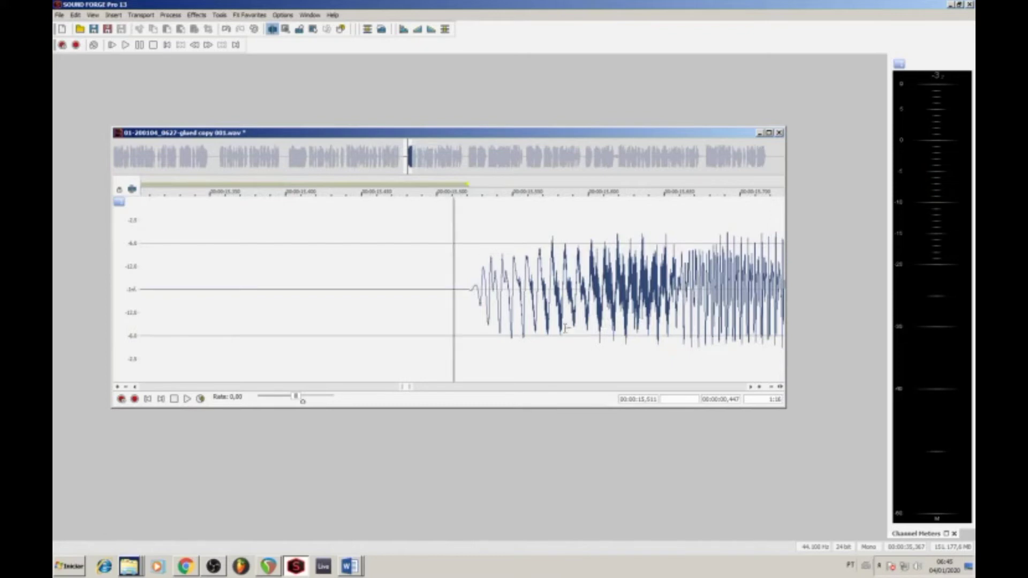
drag(465, 310, 567, 310)
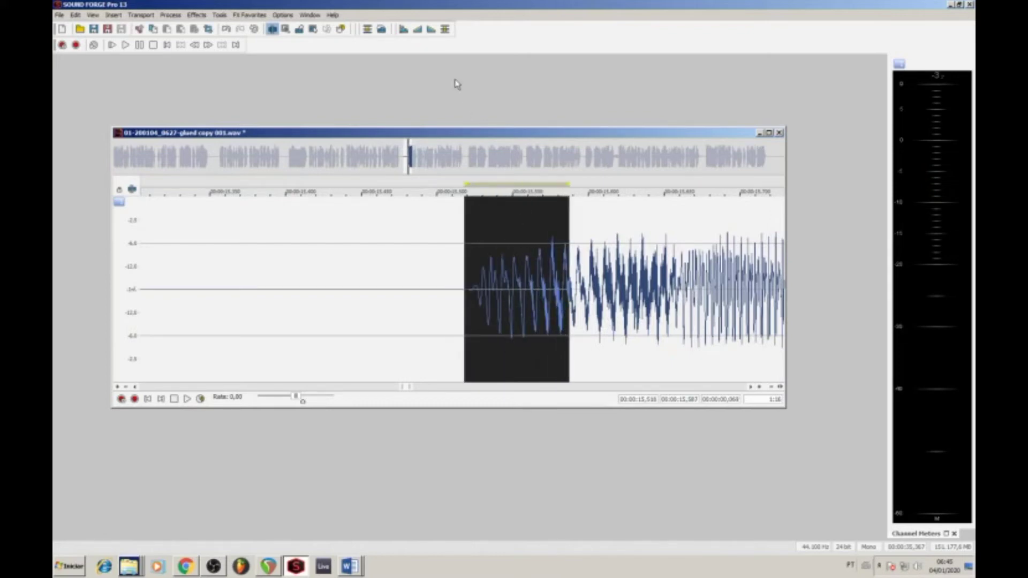
click(420, 32)
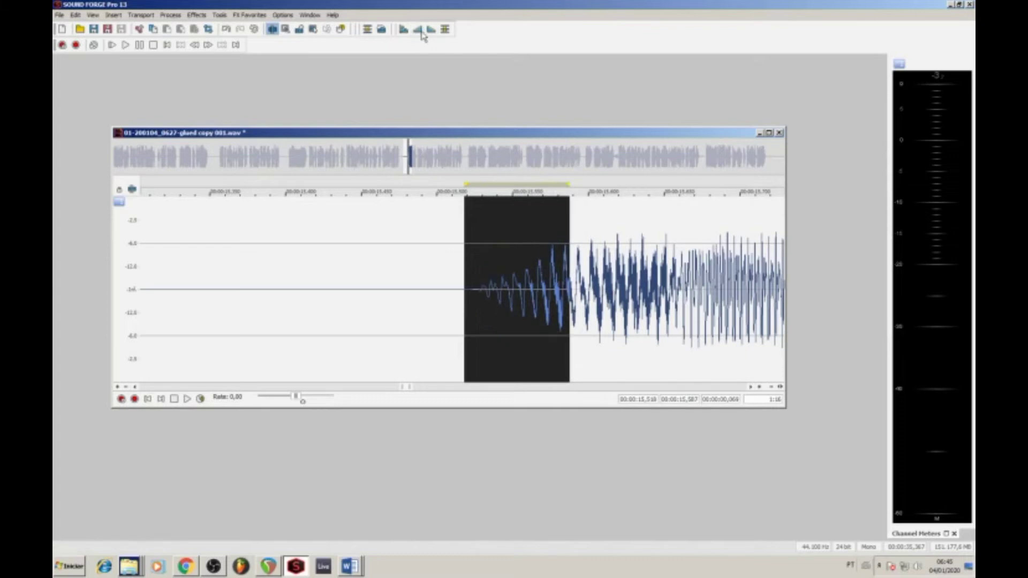
click(422, 33)
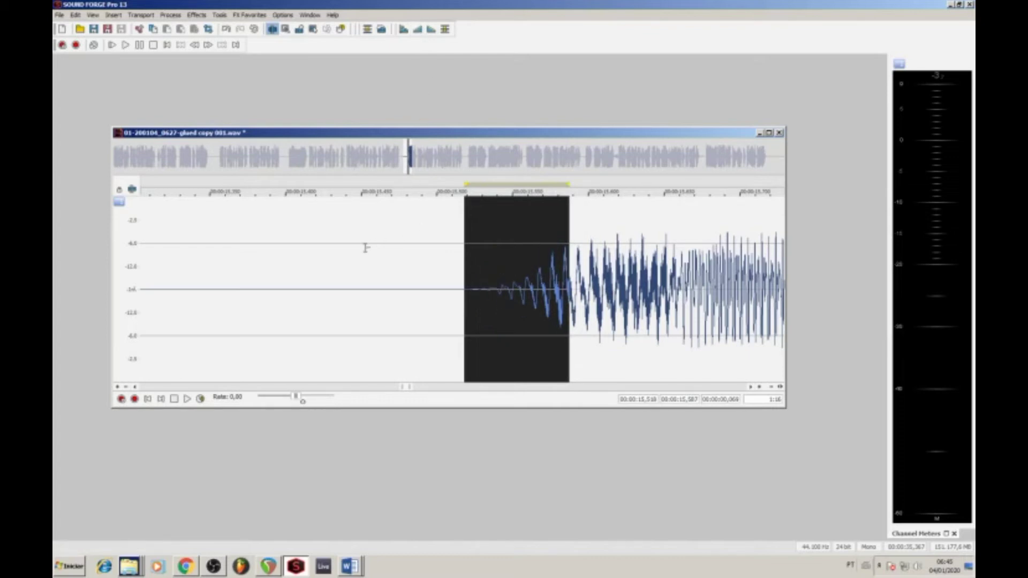
key(space)
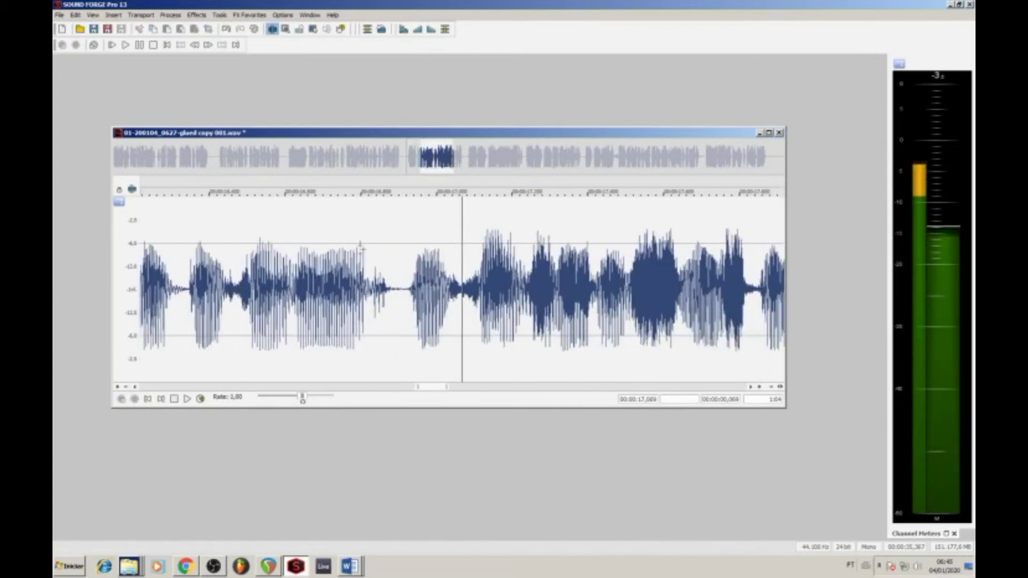
Mute the pause between phrases from about 18.381 to 18.715 seconds and examine the preceding word's ending closely.
key(space)
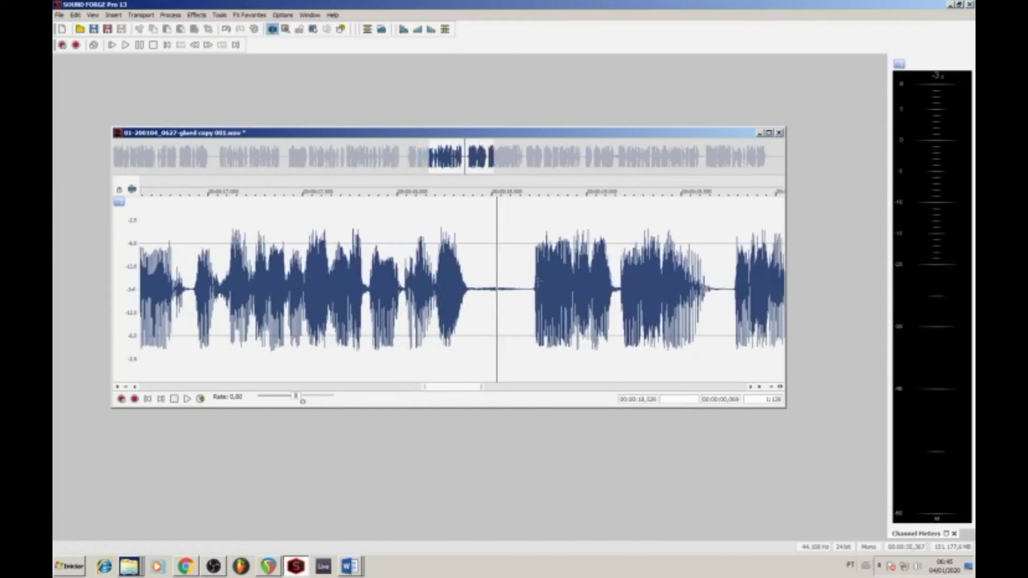
drag(534, 282, 469, 282)
key(space)
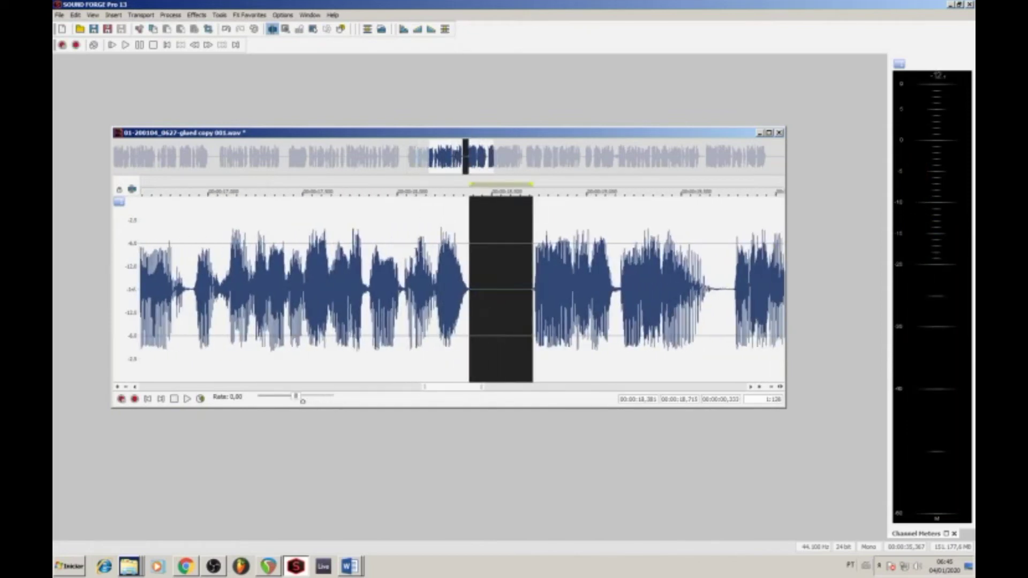
key(Up)
key(Up)
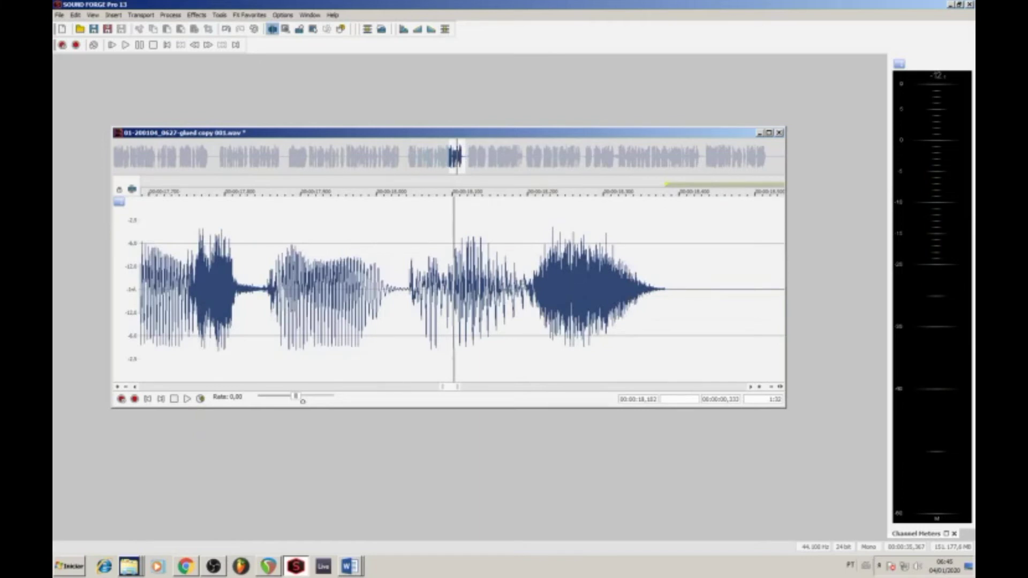
Apply the fade-out twice to the word ending from about 18.260 to 18.411 seconds and listen to the transition.
click(388, 269)
key(space)
key(space)
drag(574, 287, 687, 289)
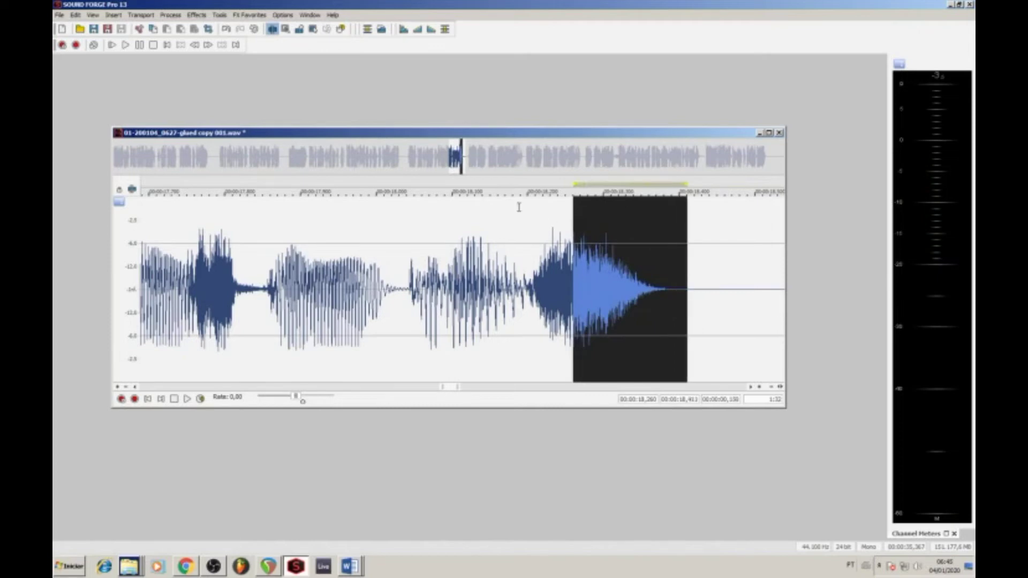
click(432, 30)
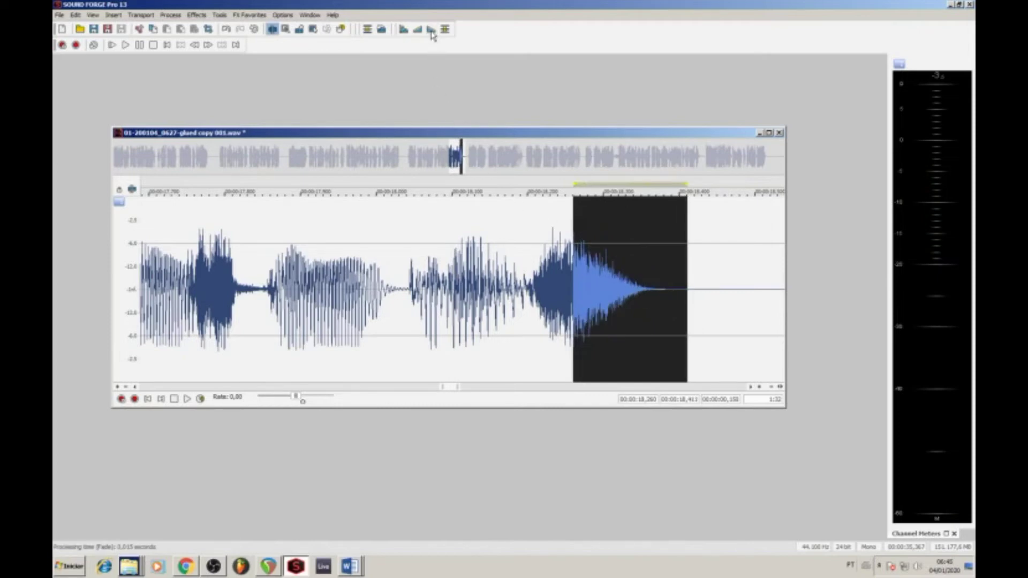
click(432, 30)
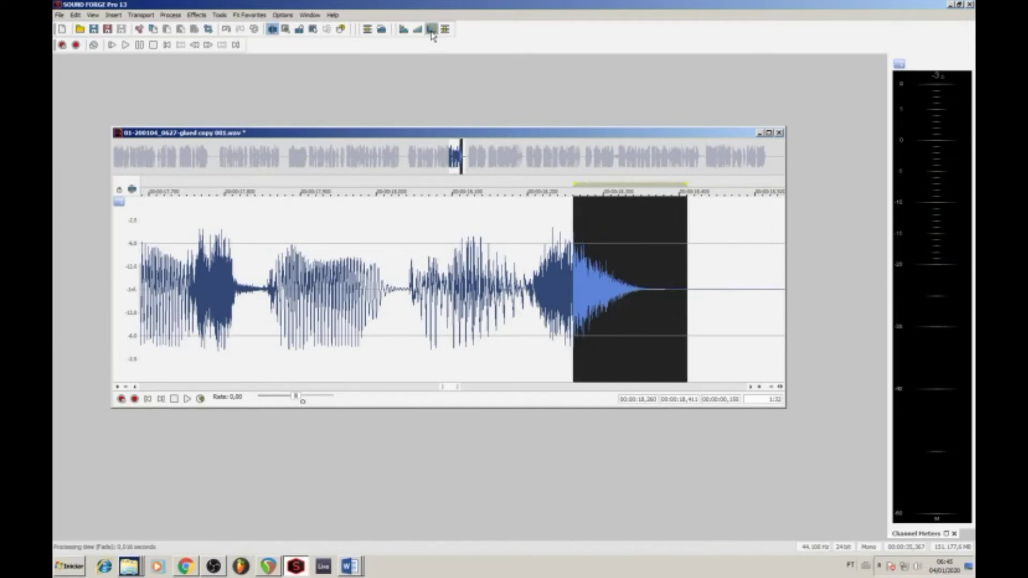
click(304, 244)
key(space)
key(space)
key(space)
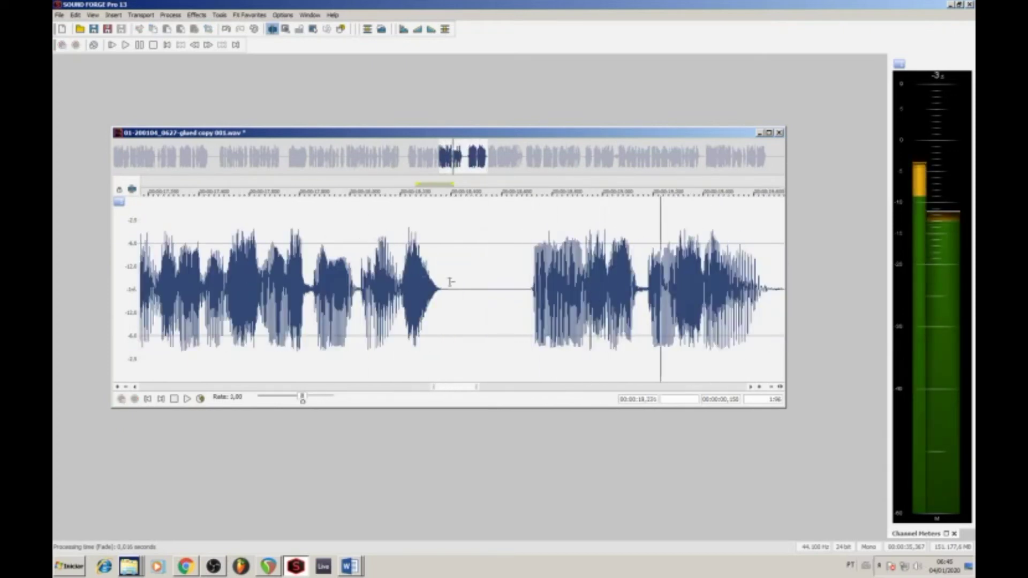
Apply a fade-in to the word onset from about 18.717 to 18.739 seconds and play the result.
key(space)
scroll(545, 292, up, 5)
drag(482, 300, 572, 289)
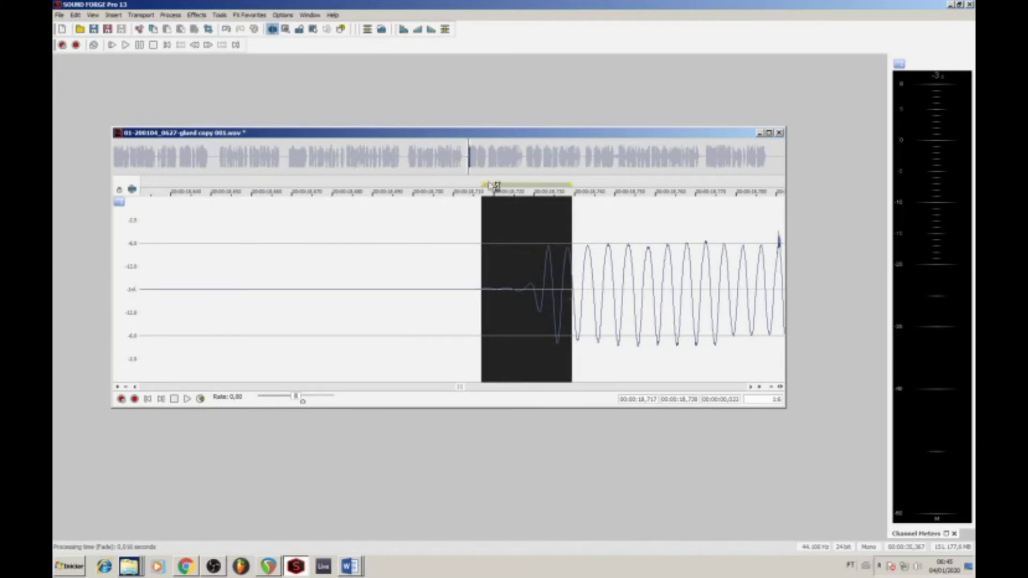
click(418, 30)
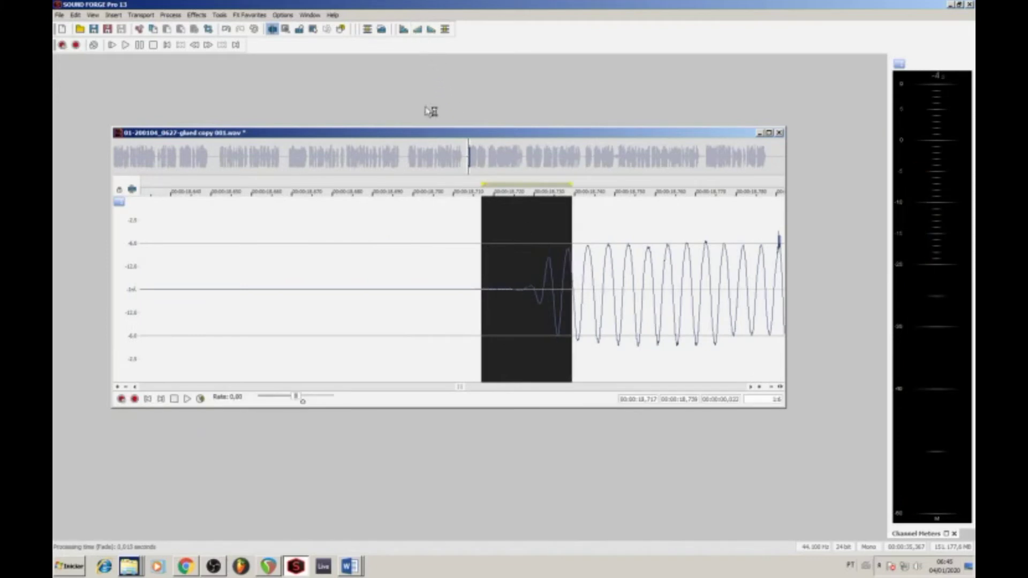
click(388, 248)
key(space)
Mute the short pause from about 19.659 to 19.783 seconds and play the transition.
scroll(388, 248, down, 4)
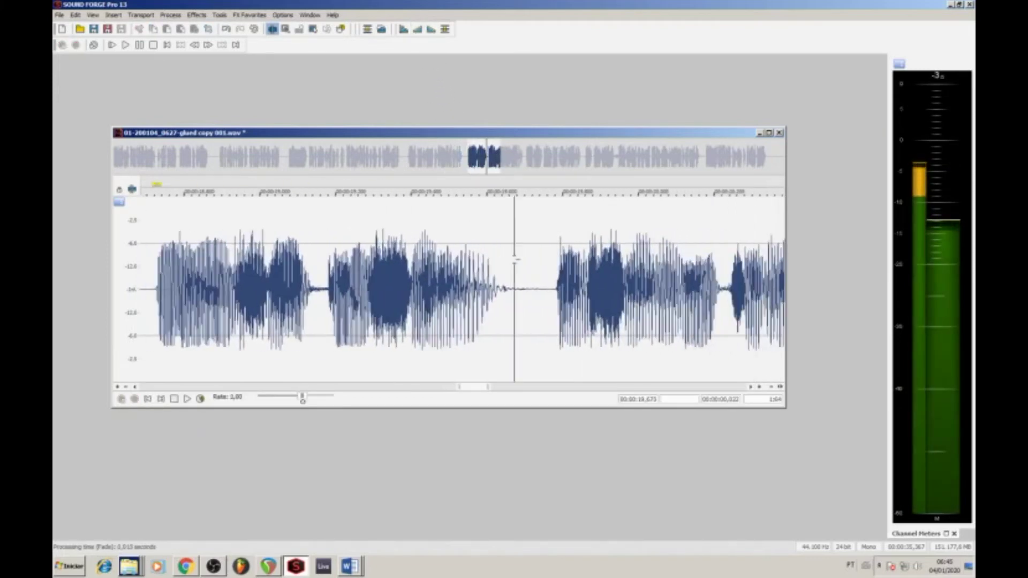
scroll(544, 271, up, 3)
drag(347, 289, 472, 289)
key(space)
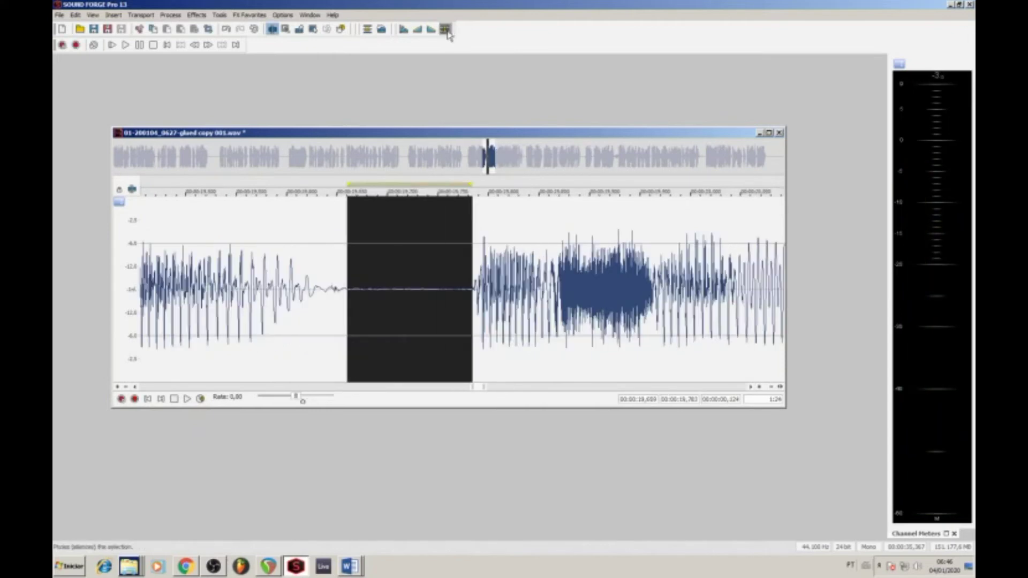
click(393, 259)
key(space)
Delete the passage from about 18.673 to 21.755 seconds and listen across the cut.
scroll(390, 264, down, 3)
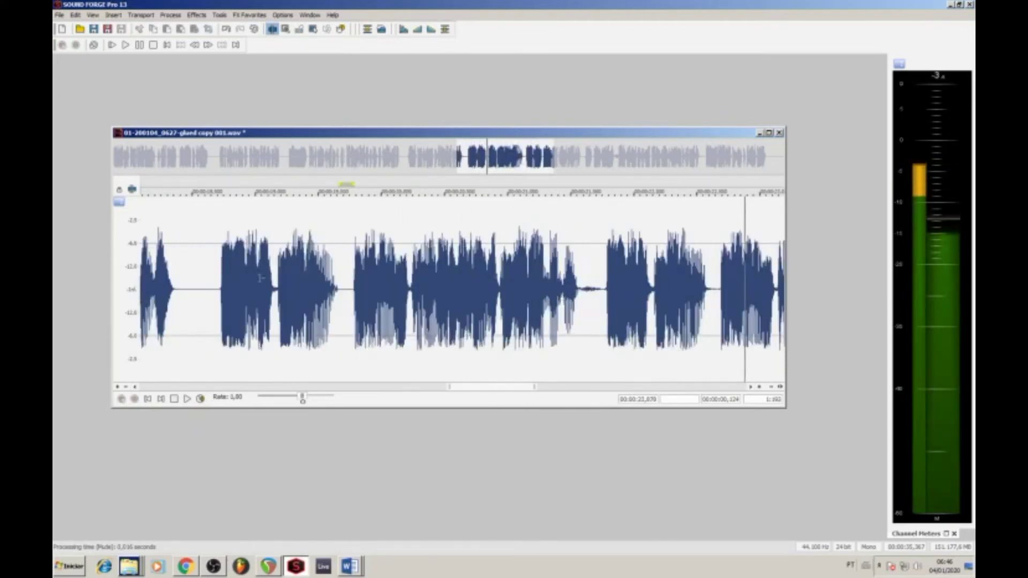
key(space)
drag(549, 265, 160, 292)
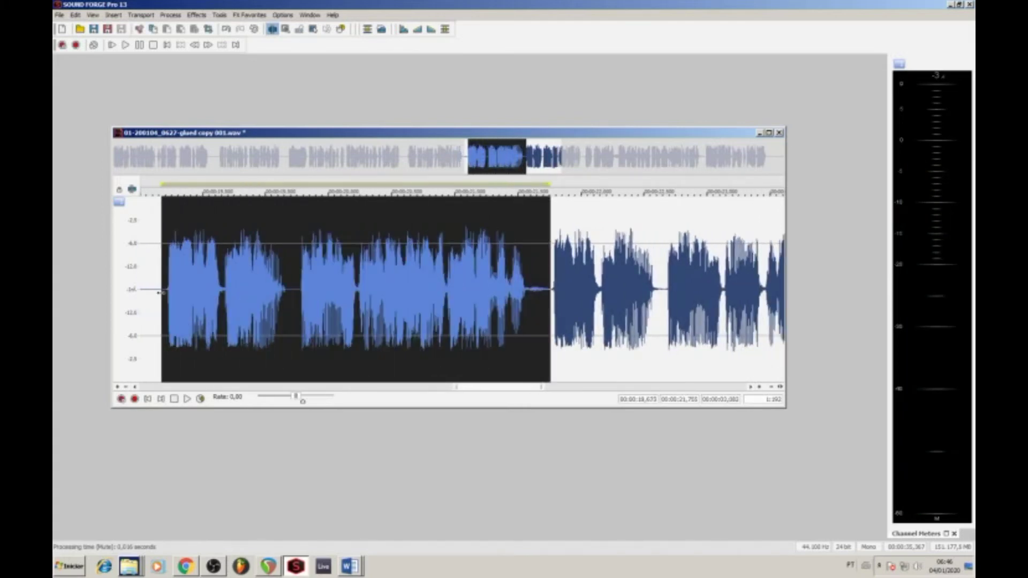
click(159, 291)
key(space)
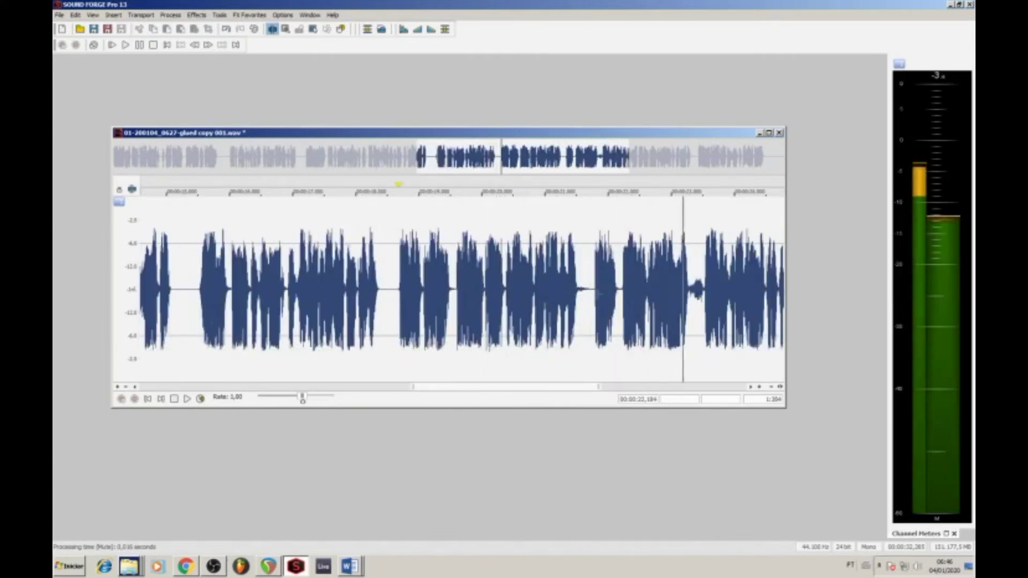
key(space)
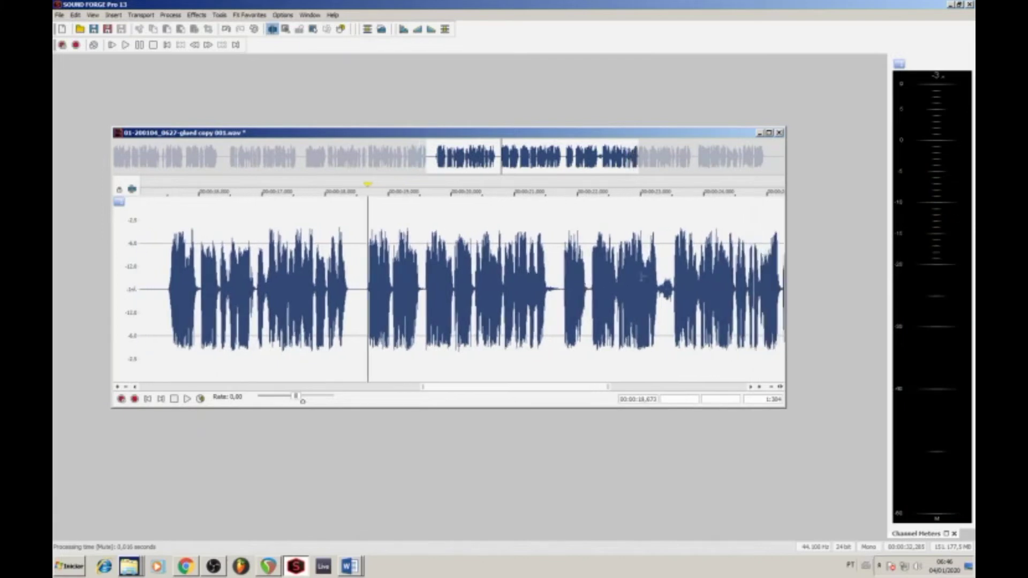
click(366, 289)
key(space)
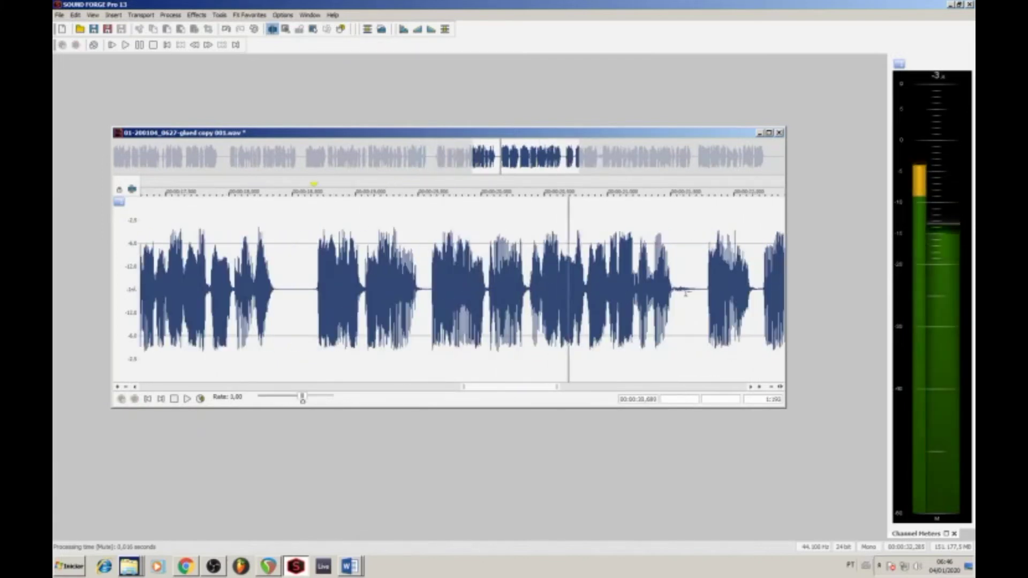
Mute the pause from about 21.511 to 21.790 seconds and play the surrounding phrases.
key(space)
drag(705, 280, 677, 281)
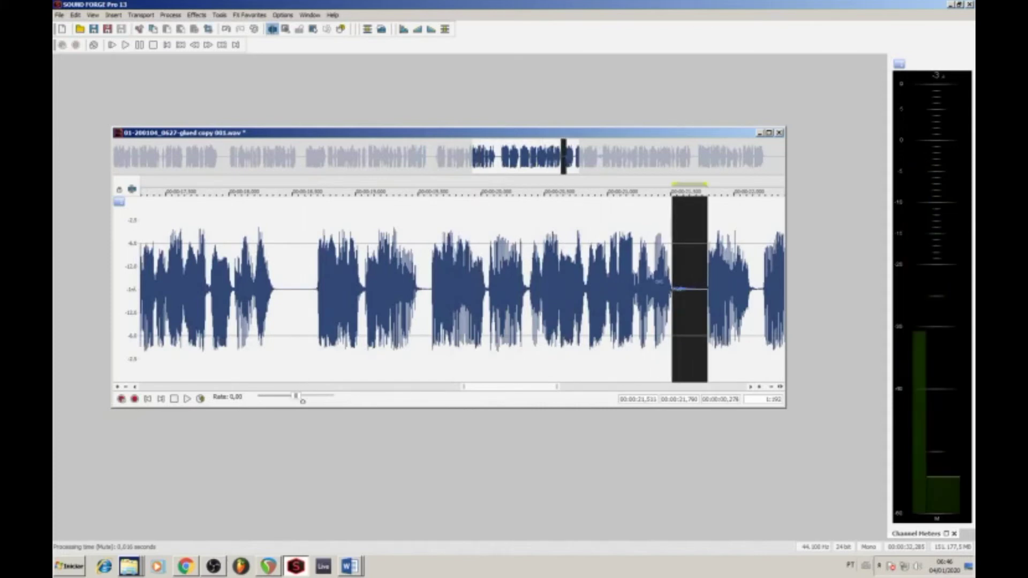
click(571, 188)
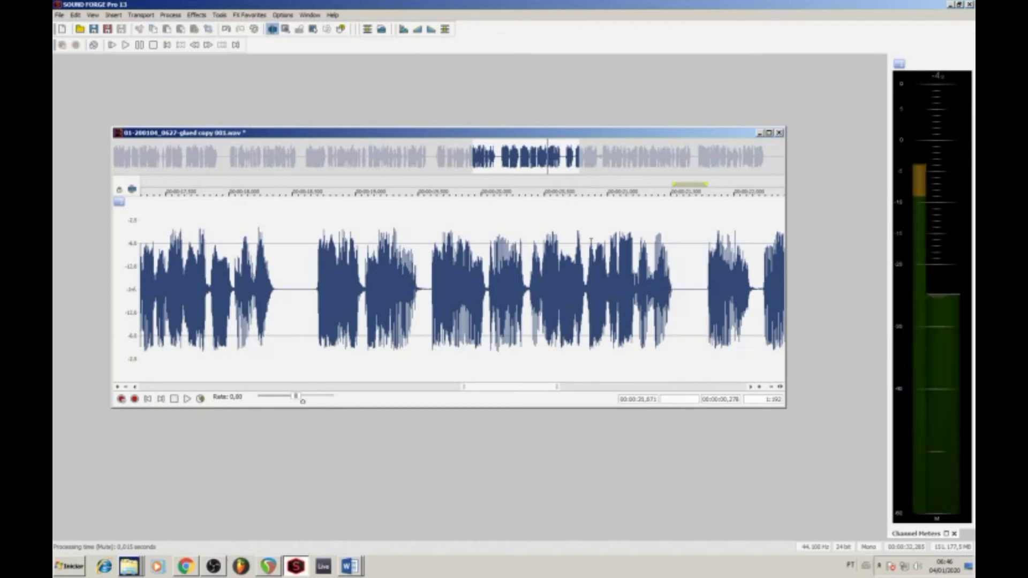
scroll(571, 189, down, 2)
key(space)
Delete the roughly 1.72-second passage directly after the last muted pause and play from the cut.
scroll(572, 189, up, 2)
key(space)
key(space)
drag(388, 299, 169, 301)
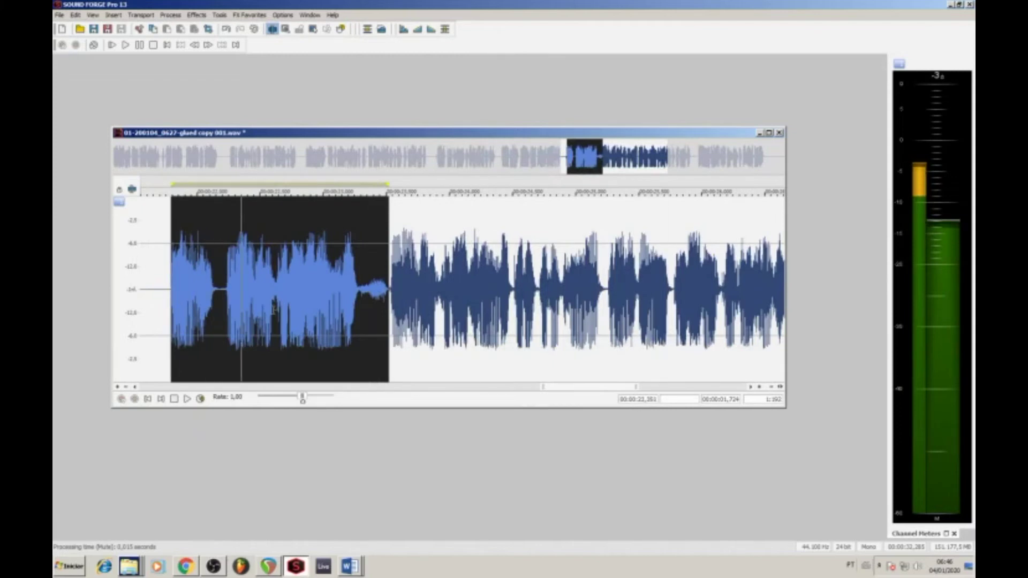
key(Delete)
key(space)
scroll(561, 267, down, 1)
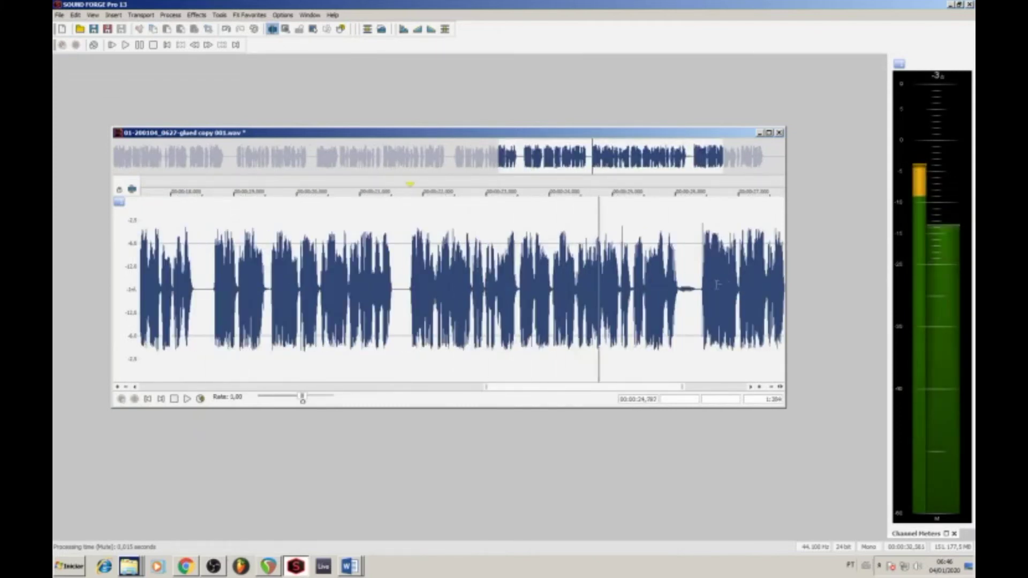
Mute the pause from about 26.02 to 26.415 seconds and fade in the word onset from about 26.415 to 26.435 seconds.
scroll(448, 289, up, 2)
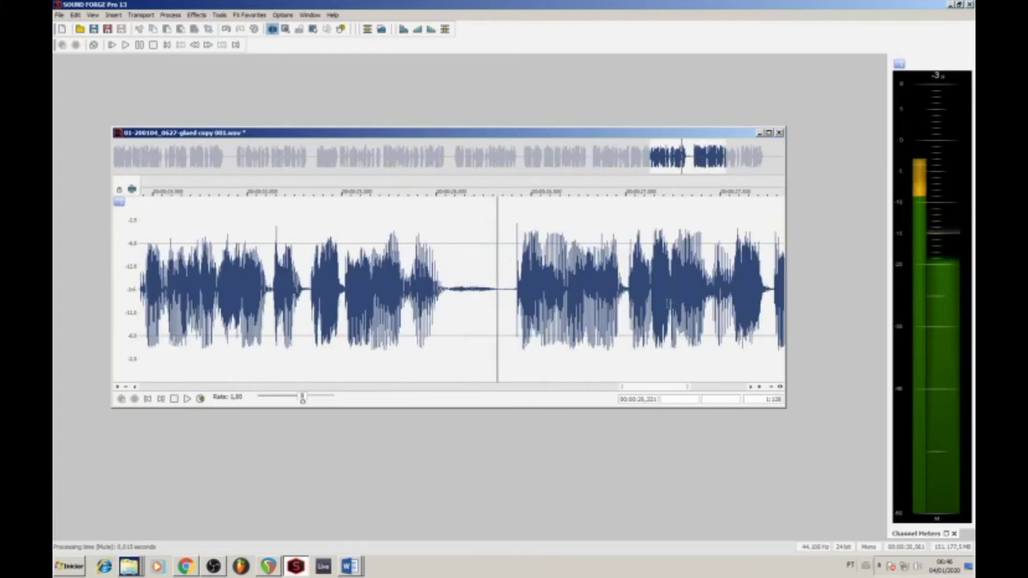
key(space)
drag(513, 279, 517, 279)
scroll(515, 279, up, 3)
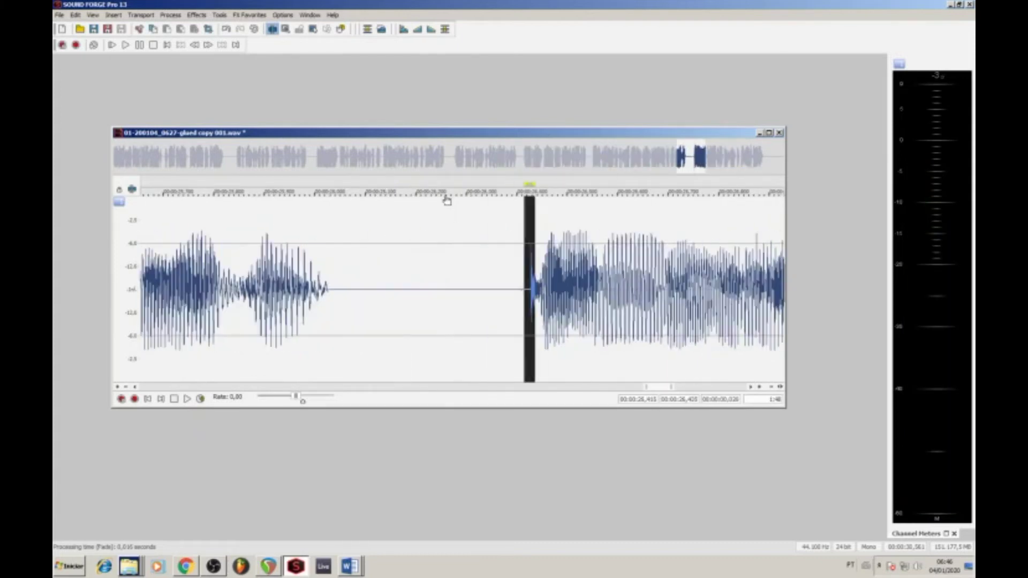
click(443, 281)
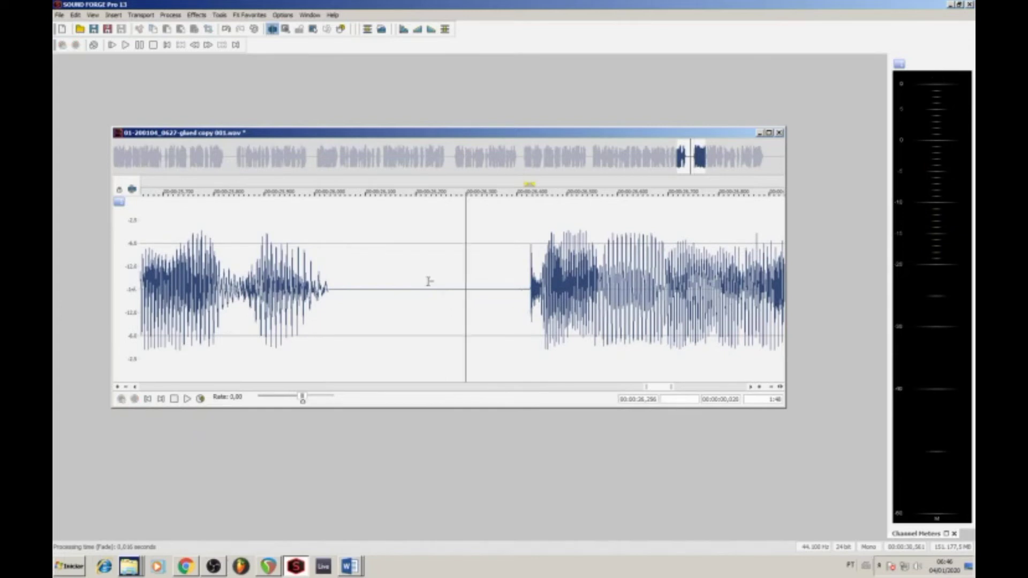
key(space)
scroll(429, 281, down, 4)
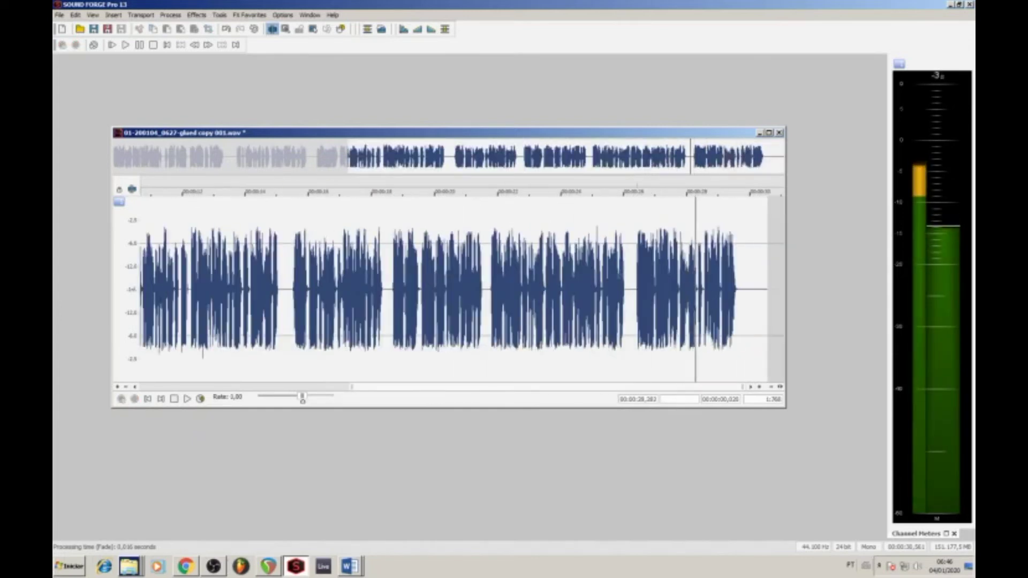
Remove the trailing silence after the final word and play part of the shortened voice-over.
scroll(690, 303, up, 3)
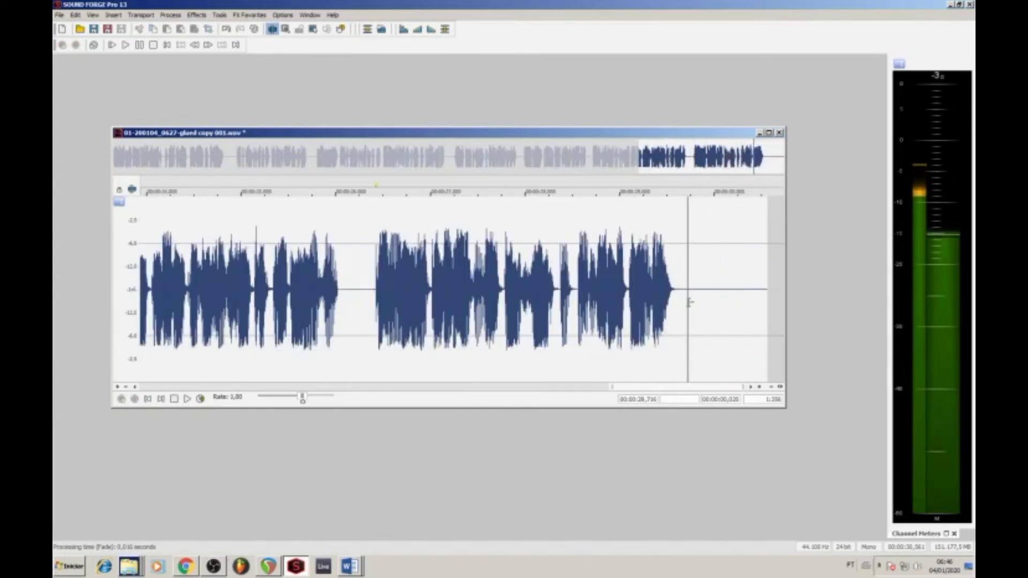
scroll(691, 303, down, 3)
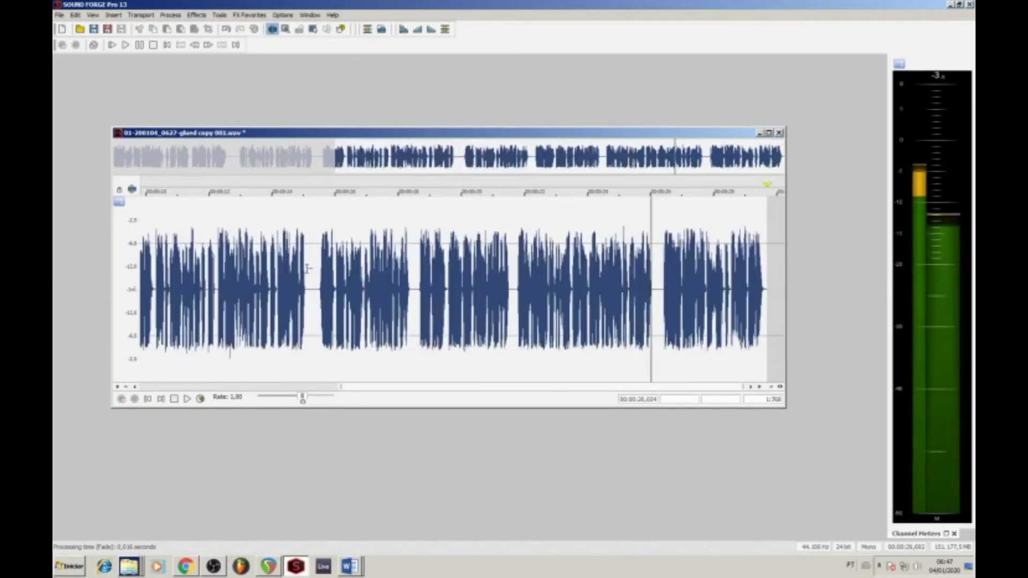
key(space)
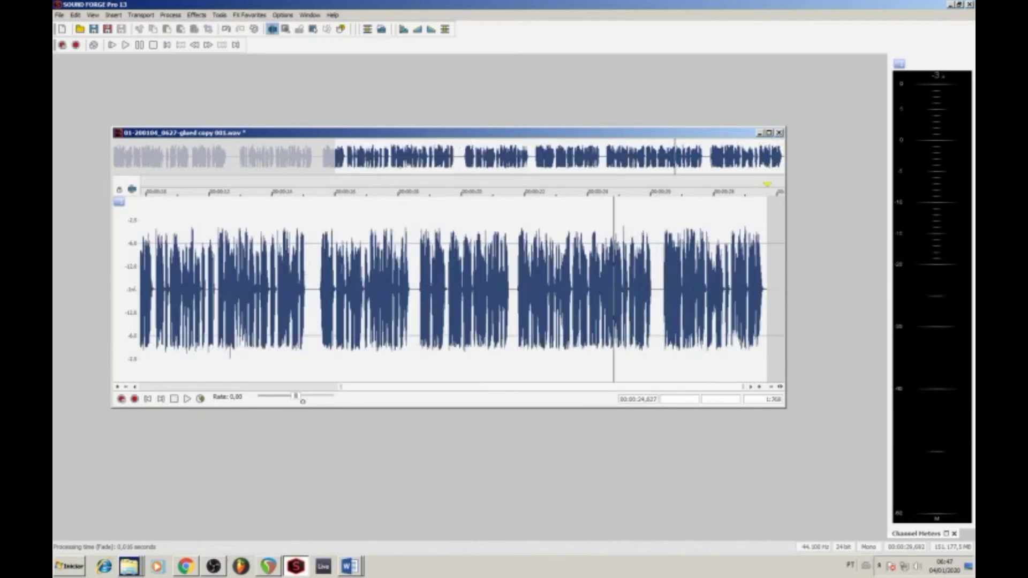
Close the edited voice file, saving its changes, and switch to REAPER.
click(779, 133)
click(503, 225)
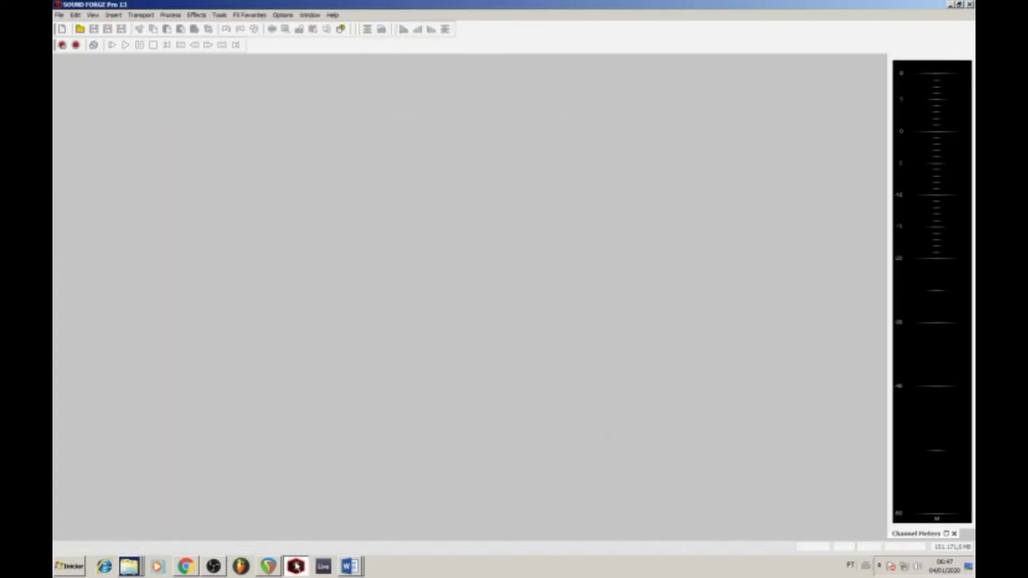
click(267, 566)
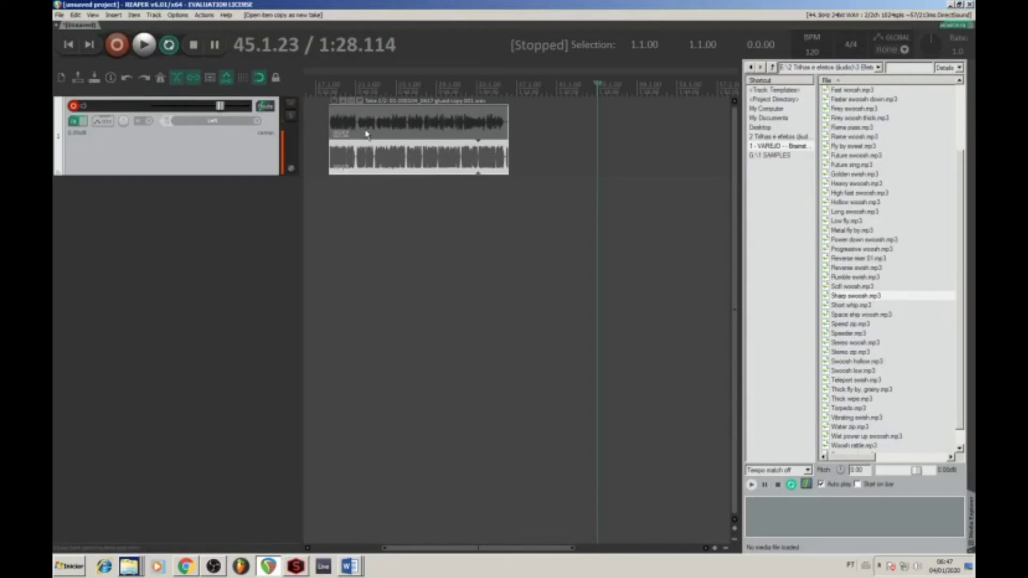
Alternate the active take between the original and the processed recording to compare their waveforms.
click(362, 158)
click(408, 168)
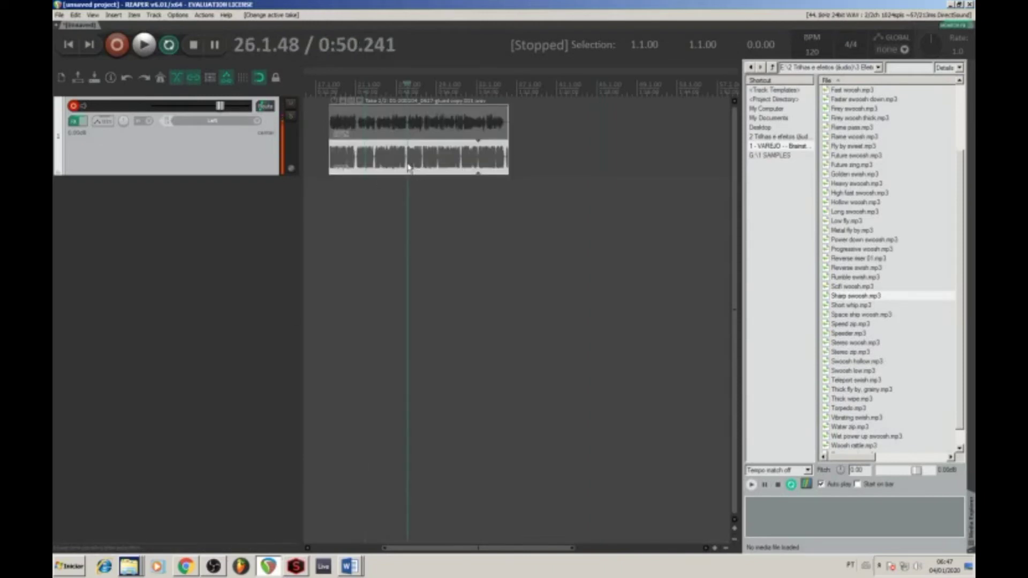
click(427, 126)
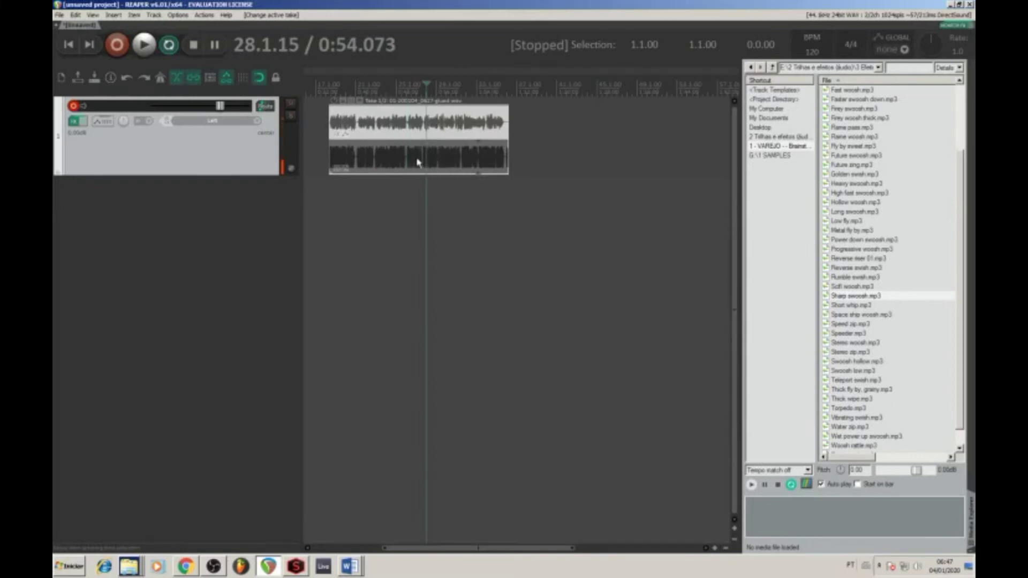
click(417, 164)
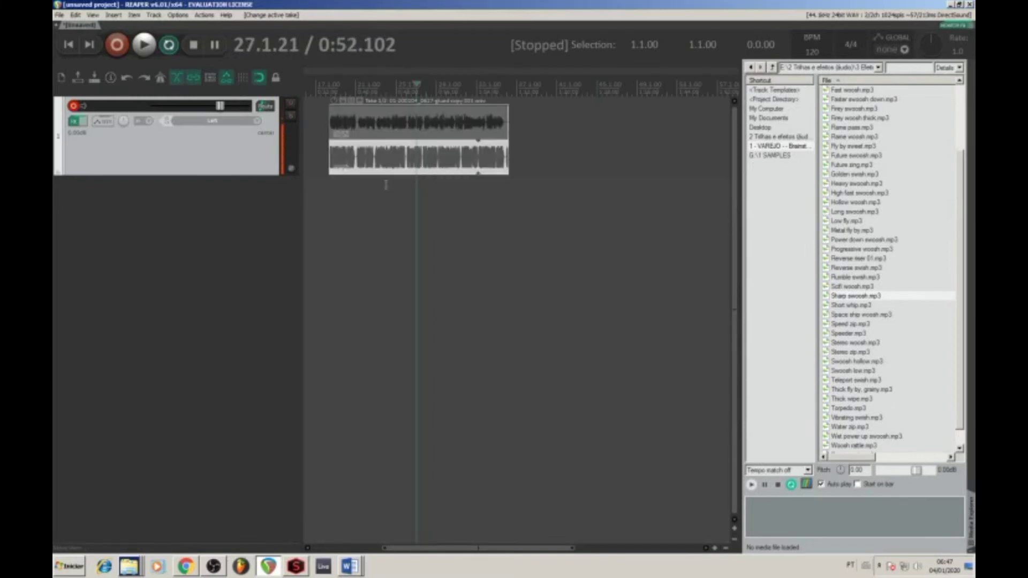
click(401, 134)
click(387, 166)
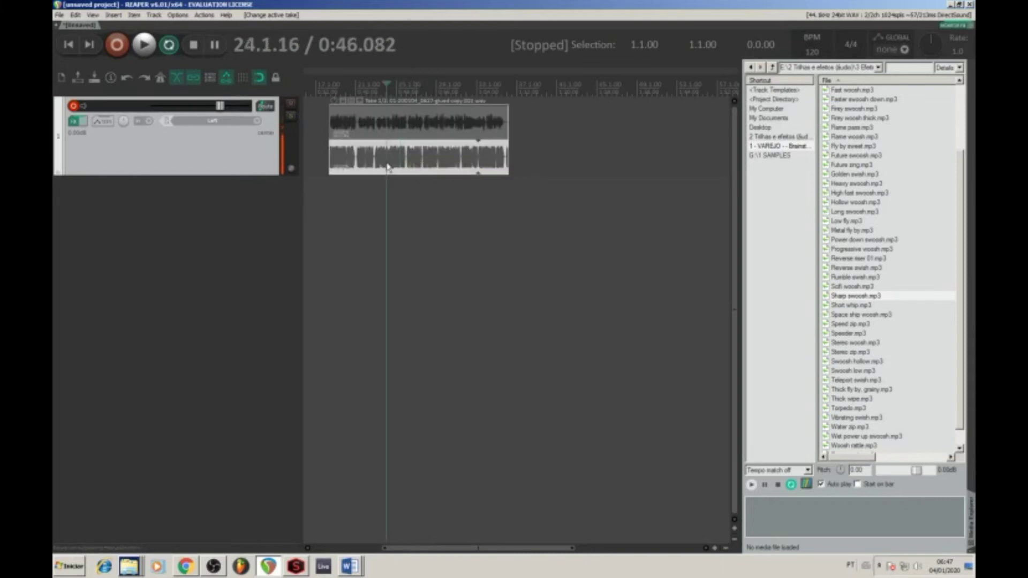
click(383, 133)
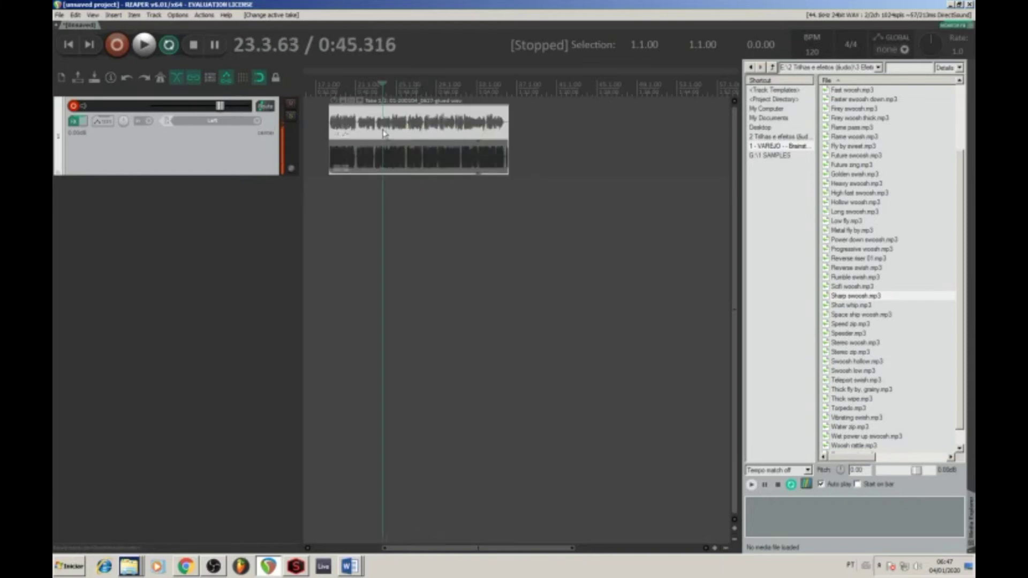
Make the processed take active and glue the voice item.
scroll(415, 144, up, 2)
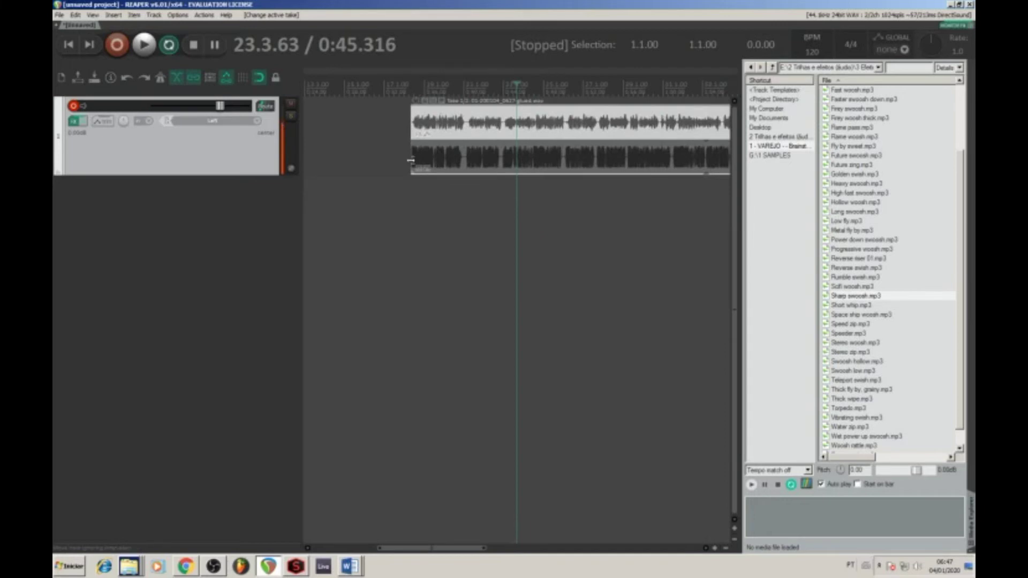
click(498, 158)
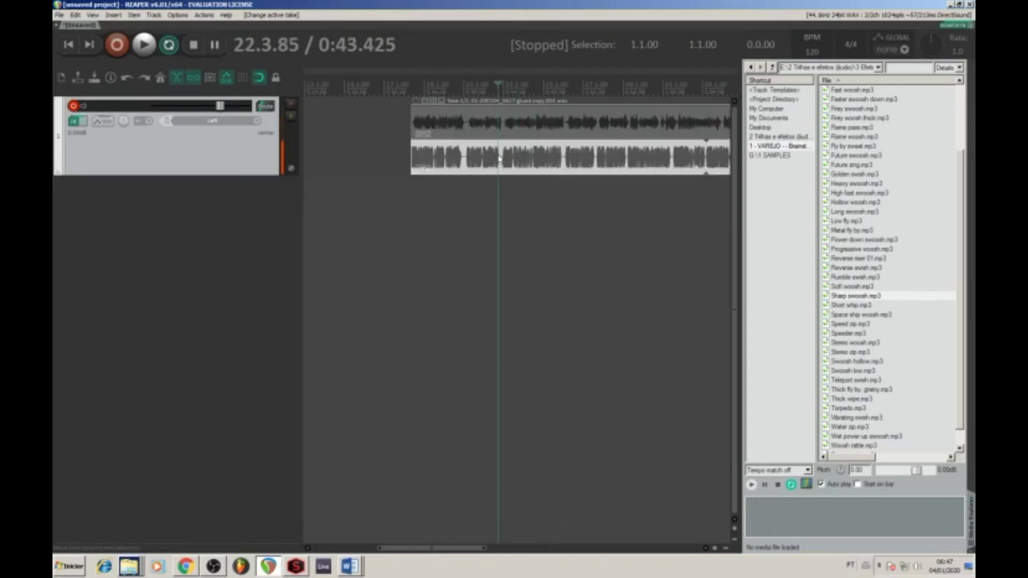
right_click(535, 164)
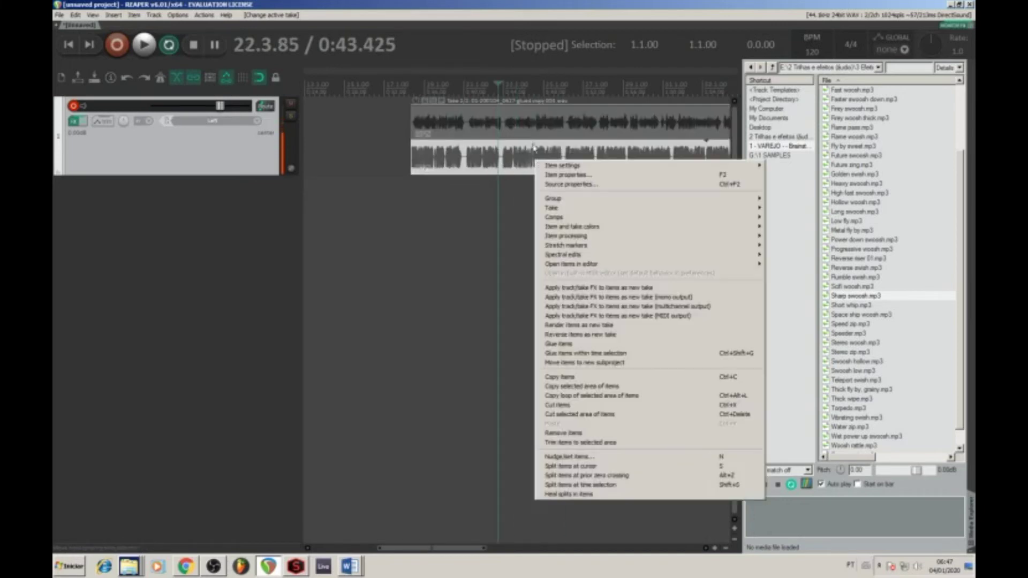
click(578, 346)
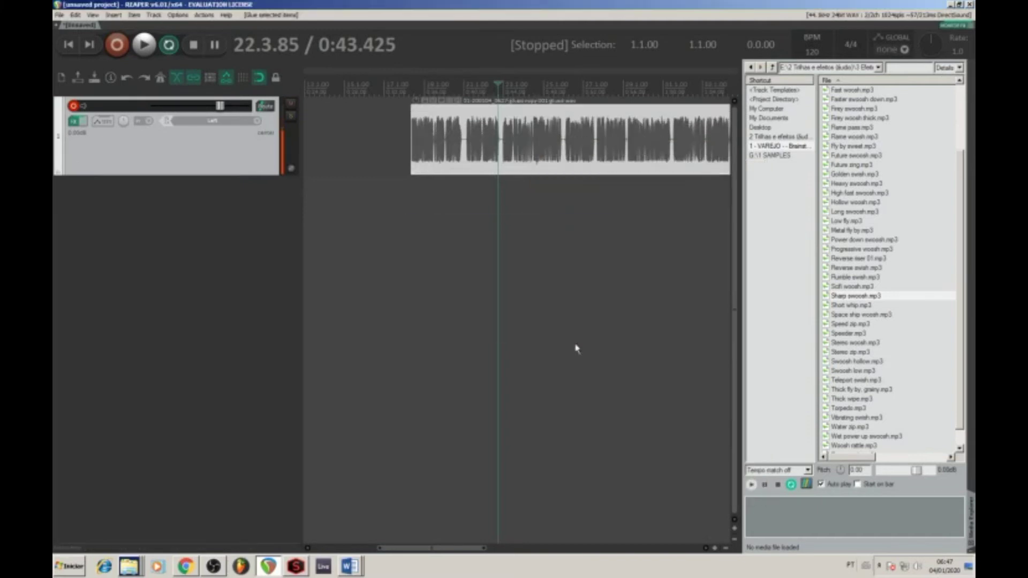
Play the glued voice item from its start and examine the pauses between its phrases.
click(410, 177)
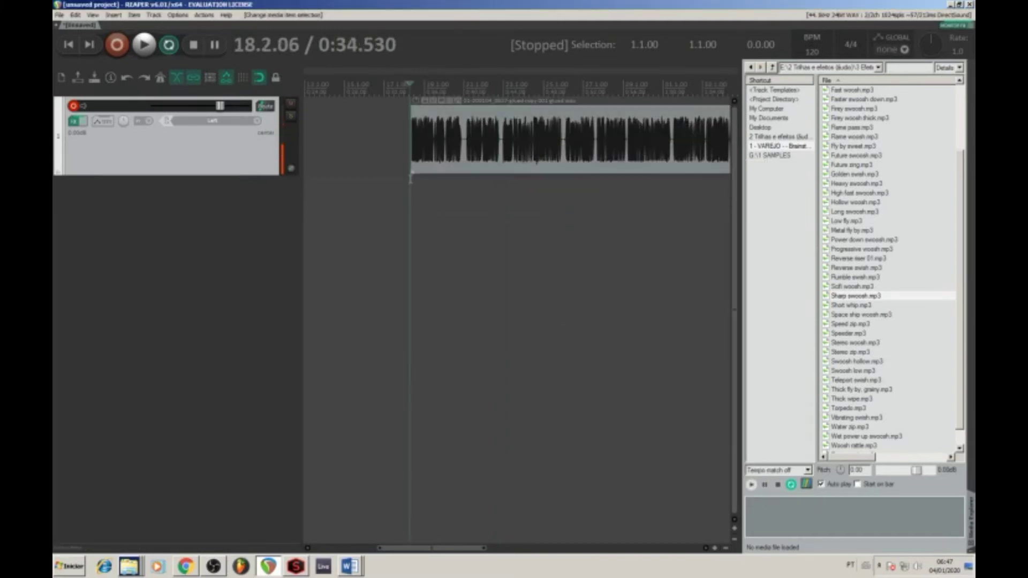
key(space)
scroll(539, 169, up, 4)
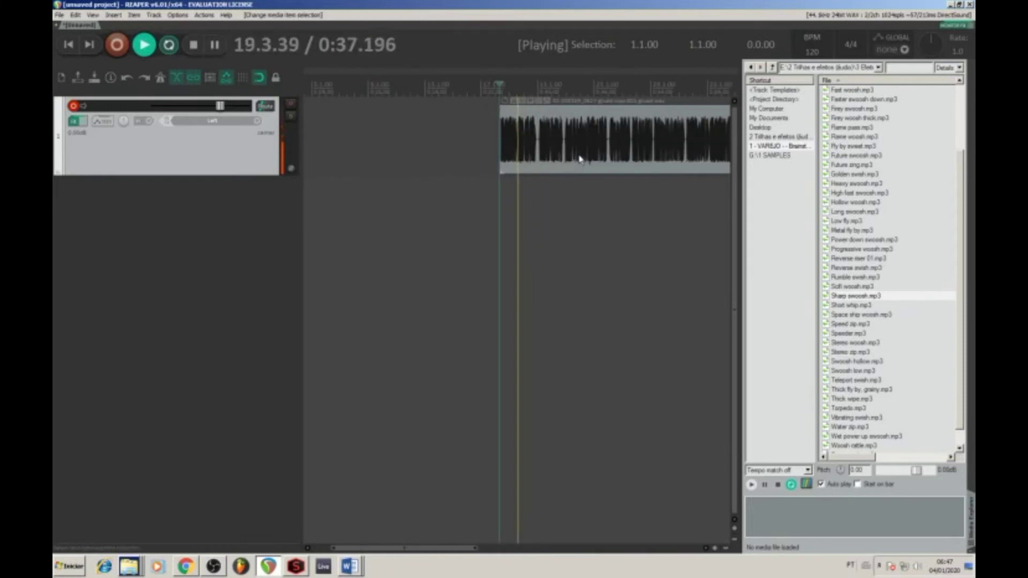
click(546, 153)
scroll(538, 155, up, 2)
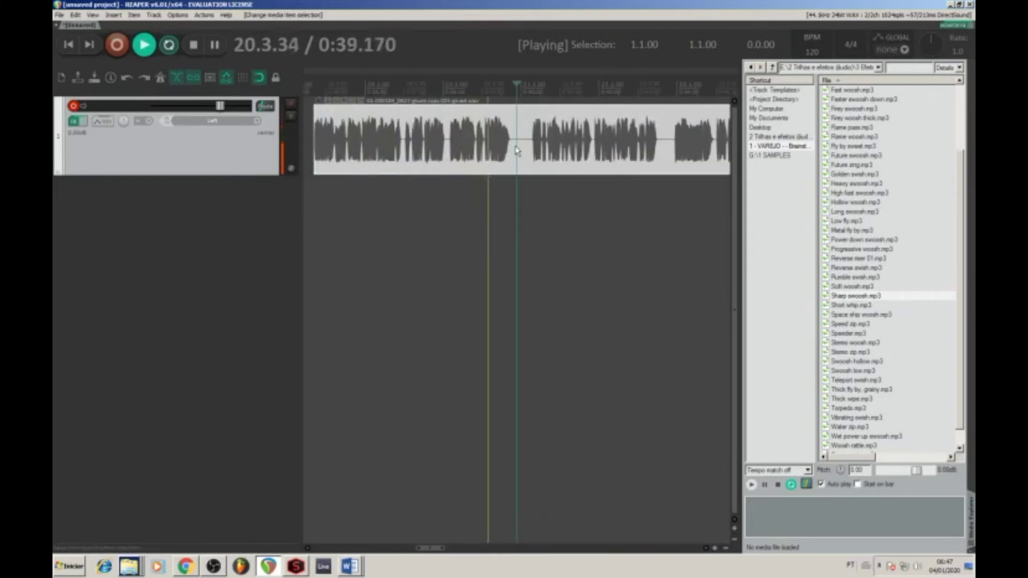
scroll(516, 150, down, 2)
scroll(516, 150, down, 3)
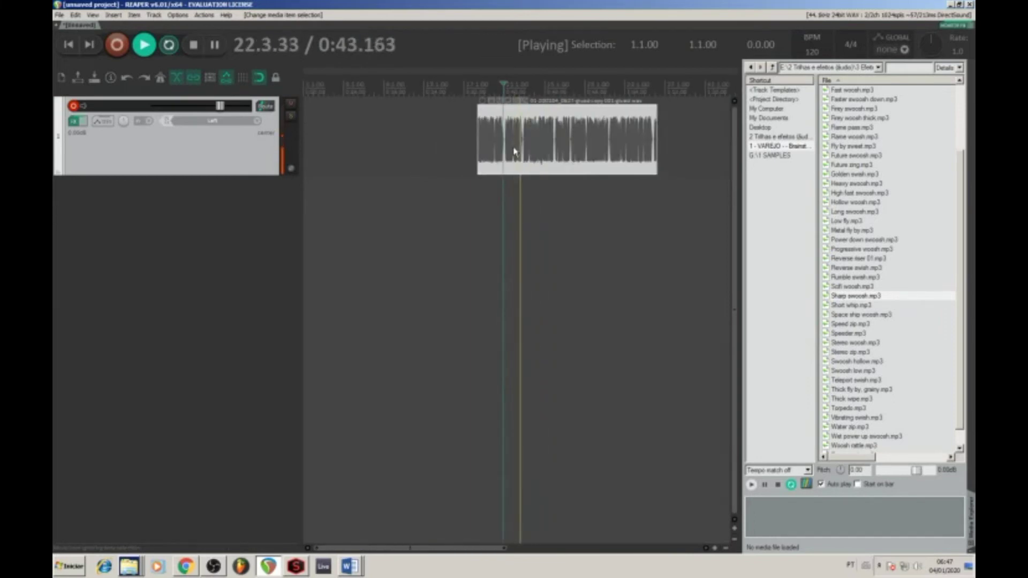
Add a second empty track below the voice track and audition a passage in the latter half of the voice item.
key(space)
double_click(237, 252)
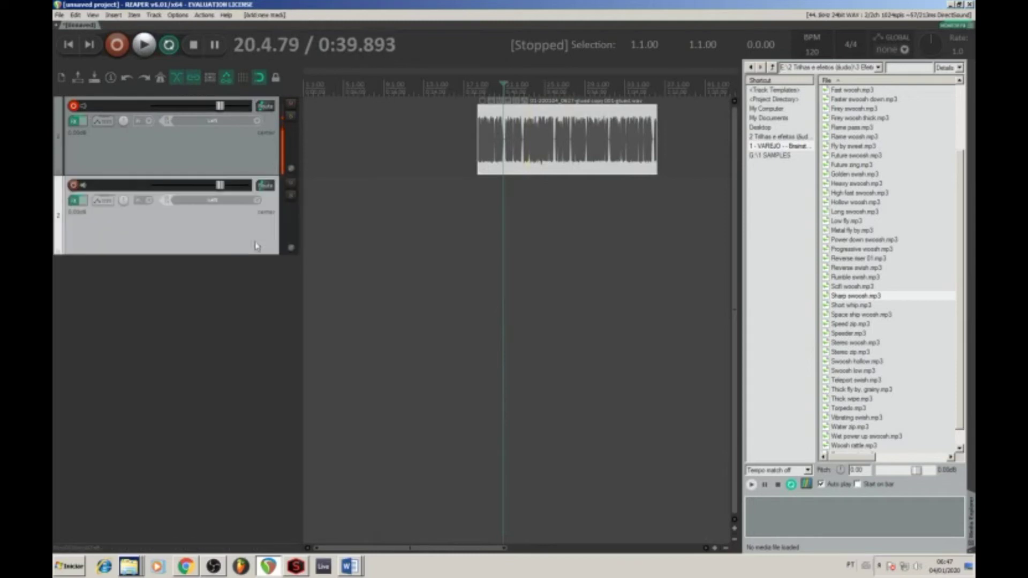
click(593, 185)
key(space)
scroll(592, 184, up, 4)
scroll(422, 183, down, 2)
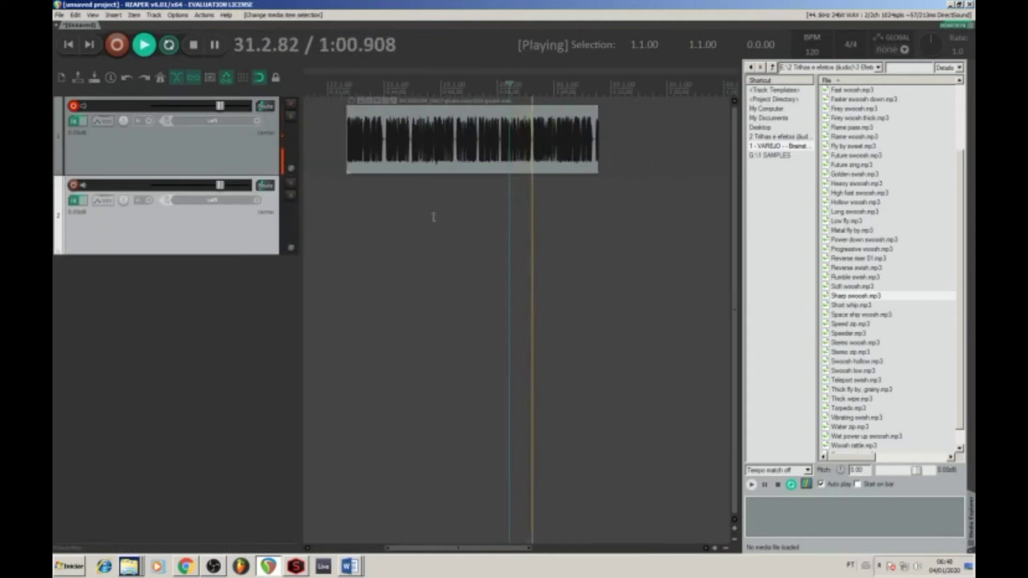
key(space)
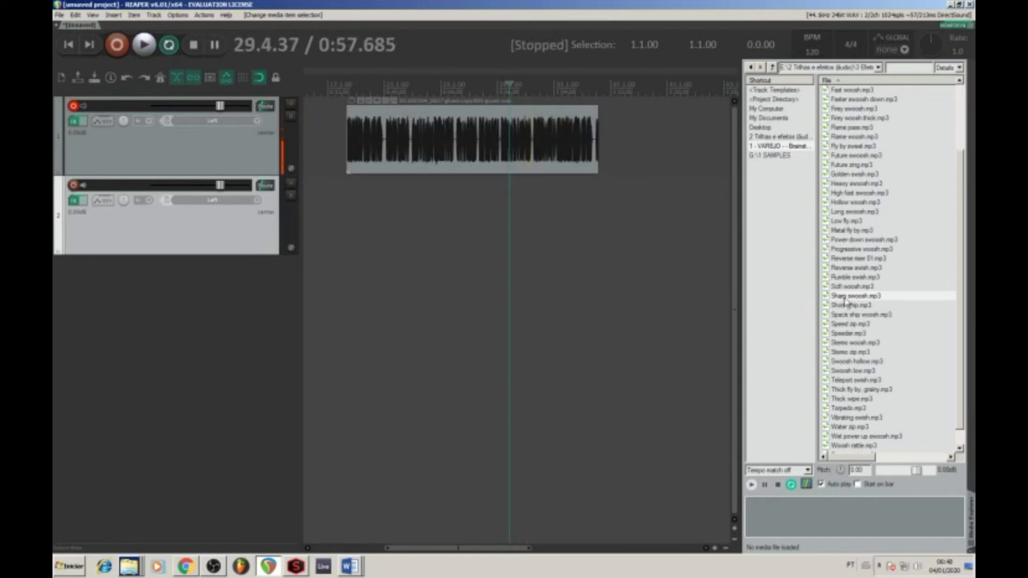
Insert the Sharp swoosh.mp3 effect after the voice item on a new third track.
drag(672, 347, 672, 348)
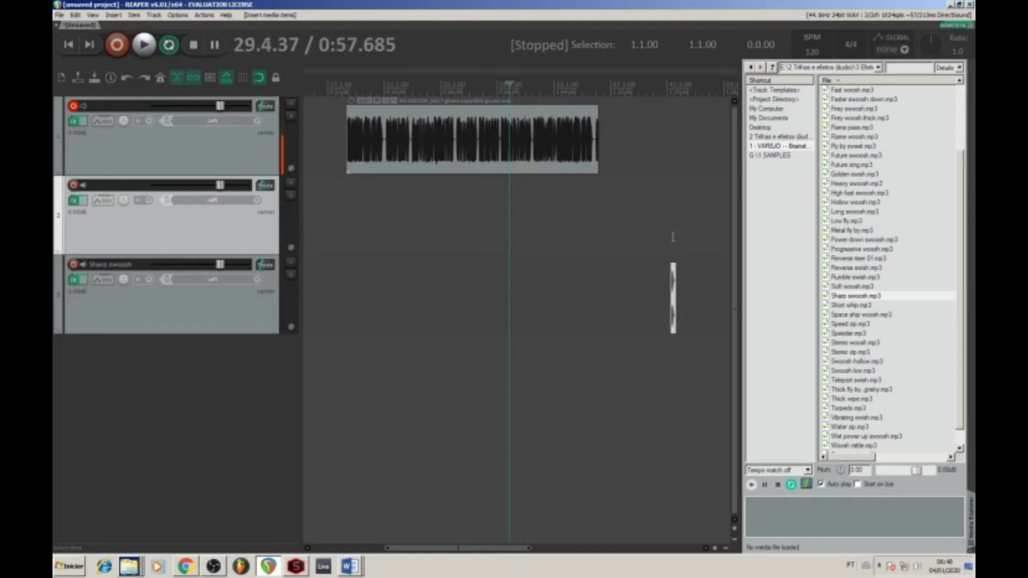
Place Track 29.mp3 from the JAZZ COMEDY - SPOTS SUAVE folder on the third track, shifted earlier so it runs beneath the voice.
click(771, 138)
double_click(858, 101)
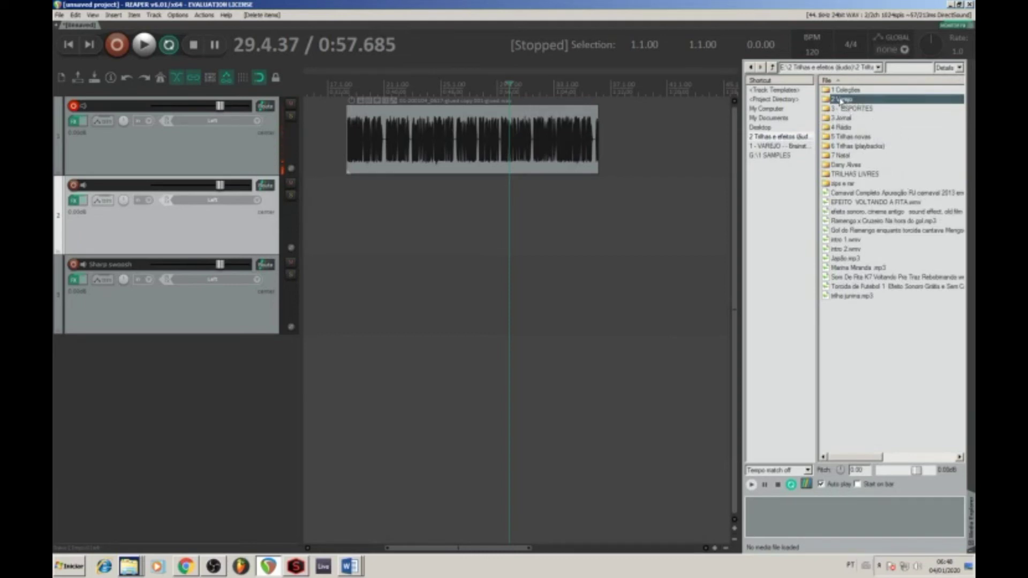
double_click(842, 101)
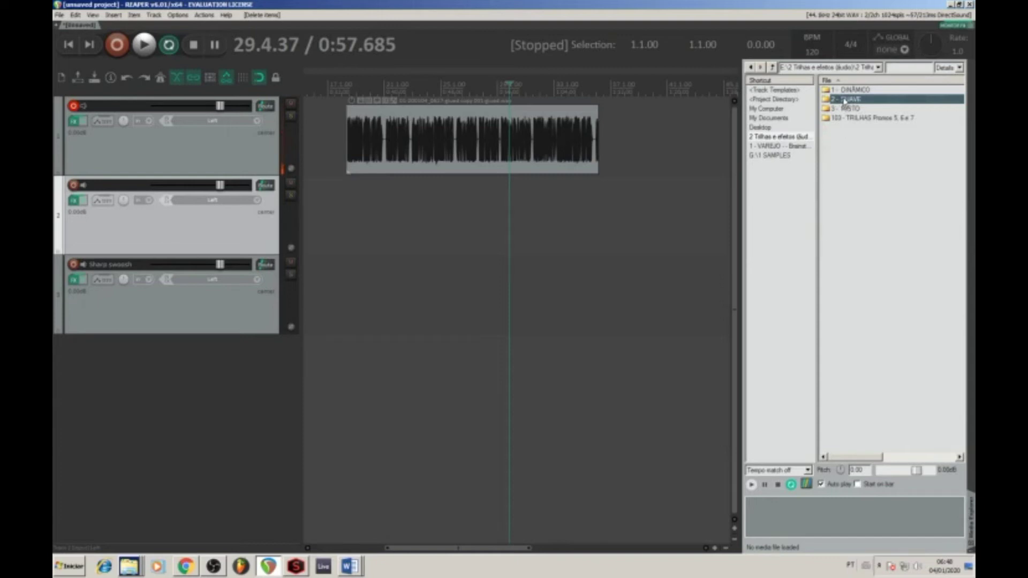
double_click(844, 101)
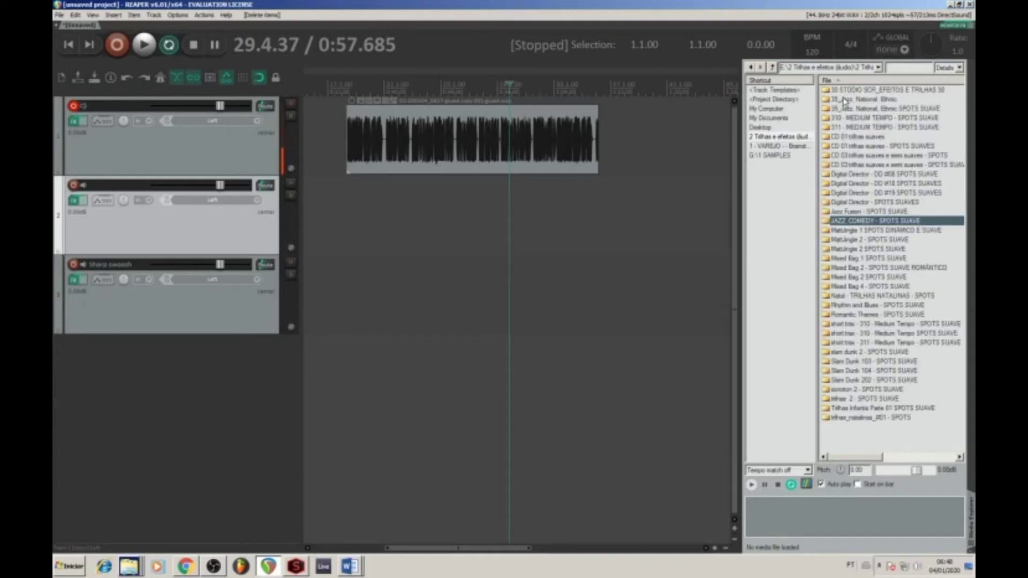
double_click(863, 221)
drag(705, 343, 258, 305)
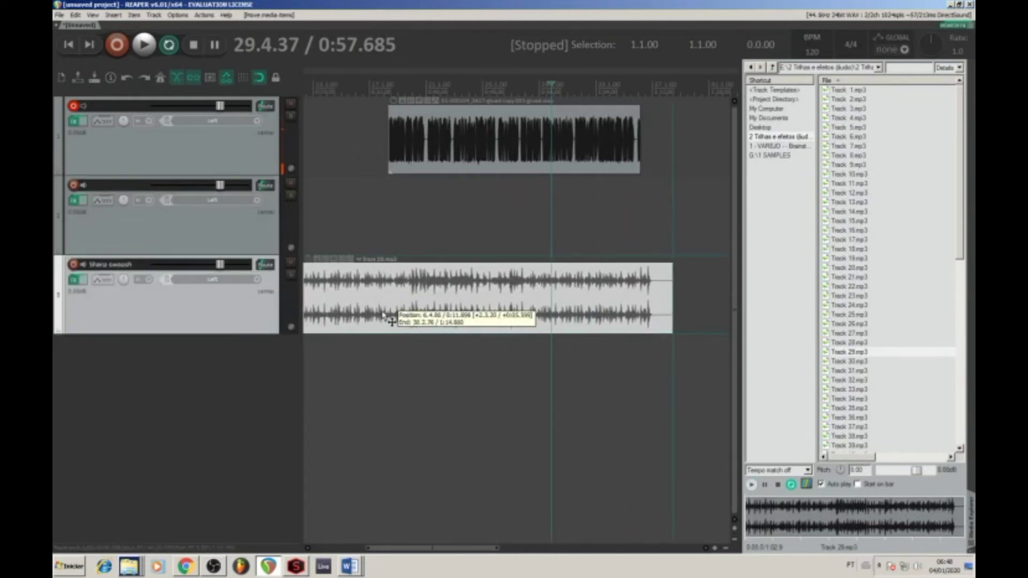
Listen to part of the music item ahead of the voice item.
click(318, 308)
key(space)
scroll(411, 271, down, 3)
key(space)
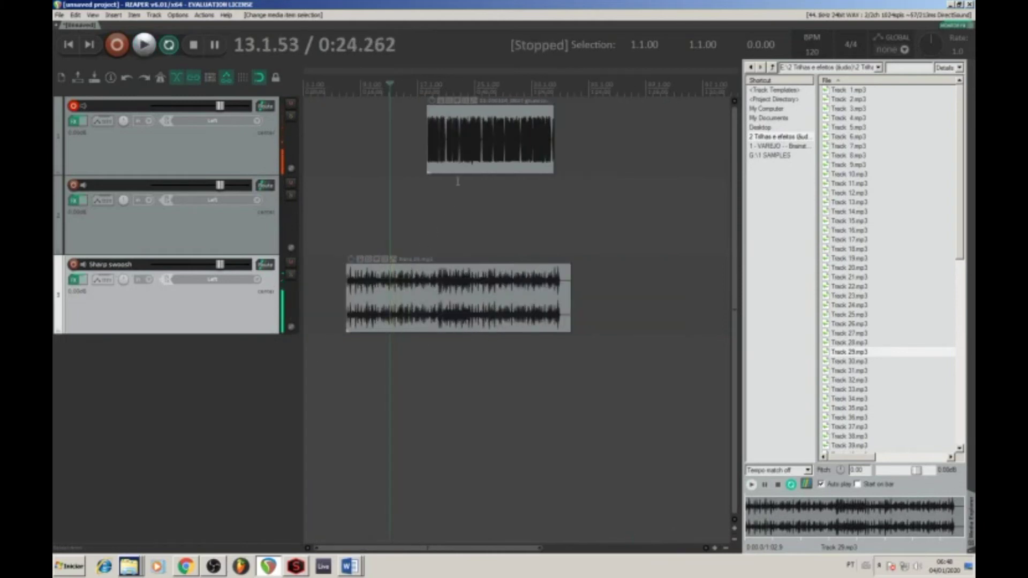
Move the voice item earlier so it begins just after the music's start, and play both from there.
scroll(450, 167, up, 3)
key(space)
mouse_move(597, 165)
mouse_down()
mouse_move(623, 166)
mouse_move(610, 166)
mouse_up()
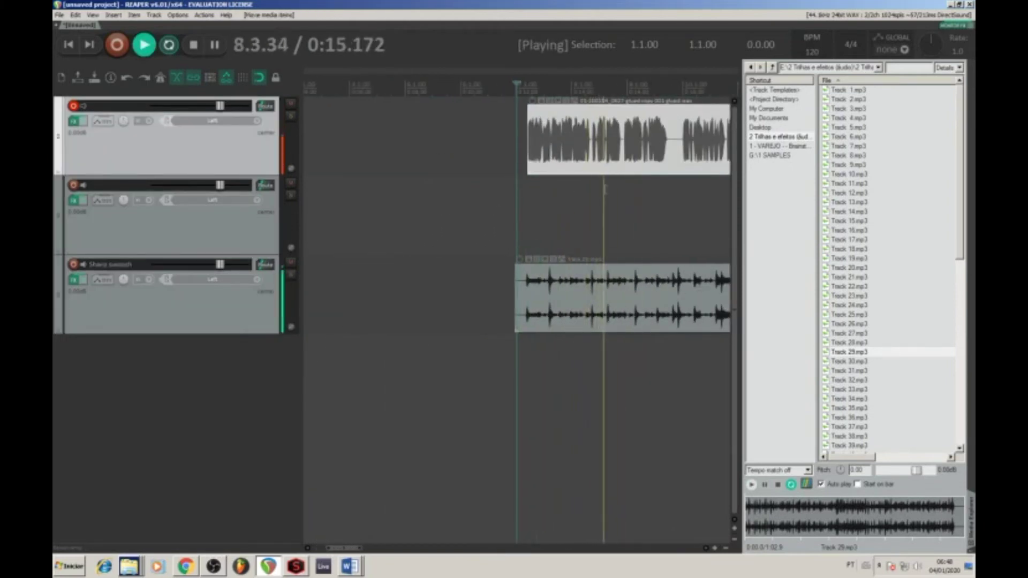
Split the voice item in the long pause between phrases and move the remainder to the second track, slightly overlapping the first part.
scroll(677, 158, up, 2)
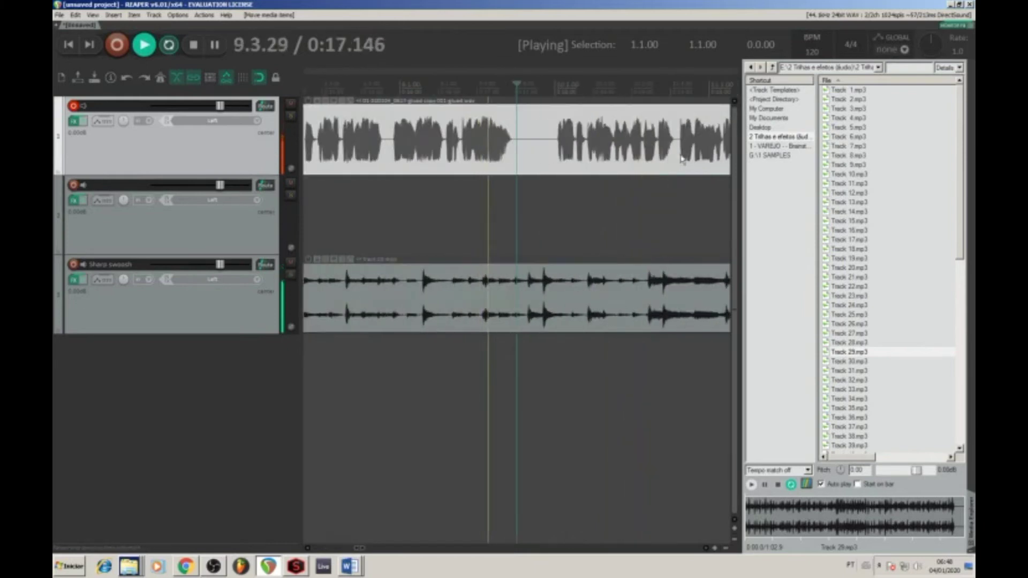
key(s)
drag(569, 156, 557, 217)
Play the transition between the two voice parts over the music to check its timing.
click(484, 185)
key(space)
click(489, 219)
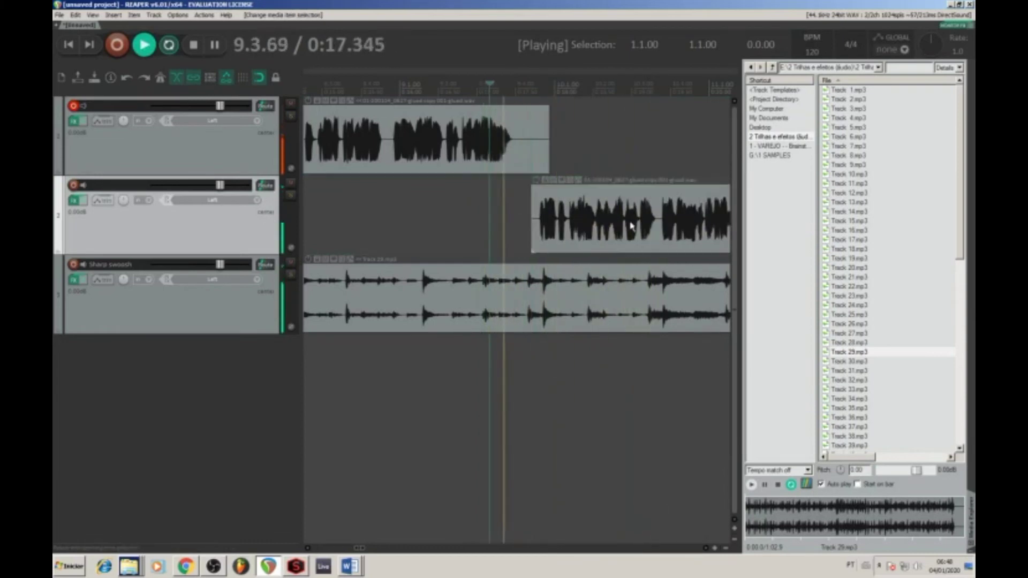
Split the track 2 voice item in the pause at 0:21.363 and move the remainder to track 1, slightly overlapping the previous phrase.
scroll(632, 225, down, 3)
click(597, 227)
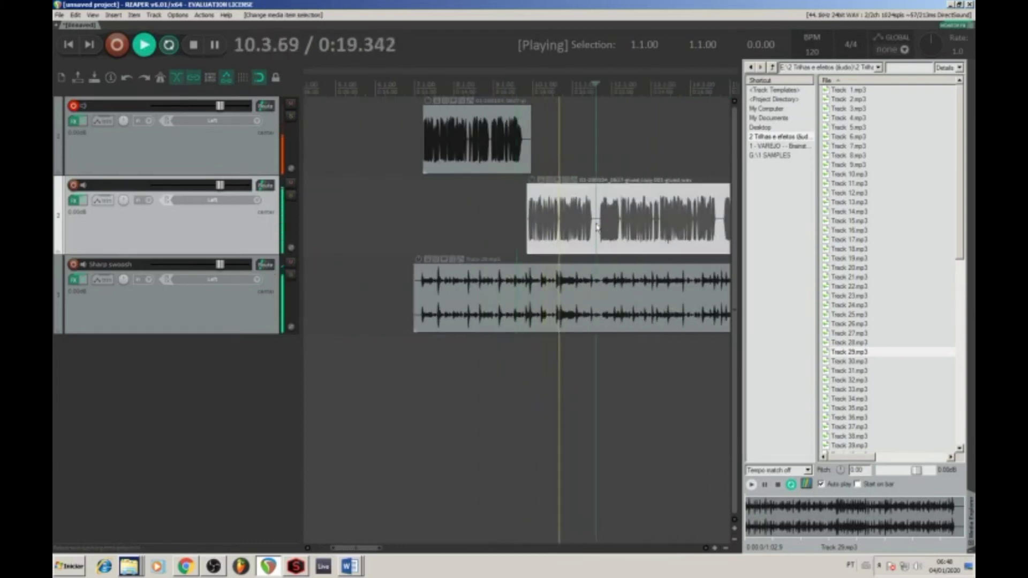
scroll(597, 226, up, 3)
key(space)
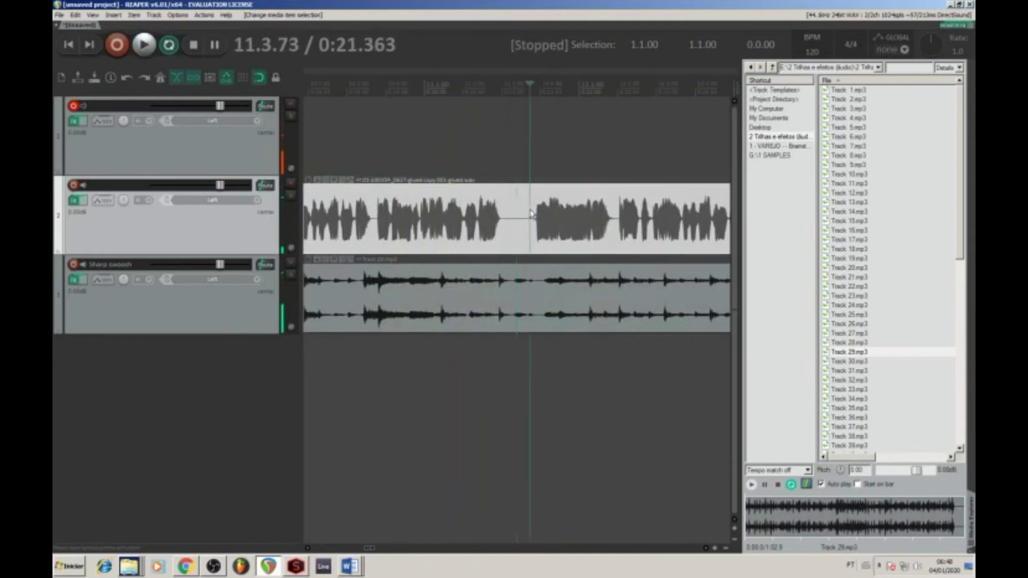
key(s)
drag(560, 219, 496, 152)
click(496, 152)
key(space)
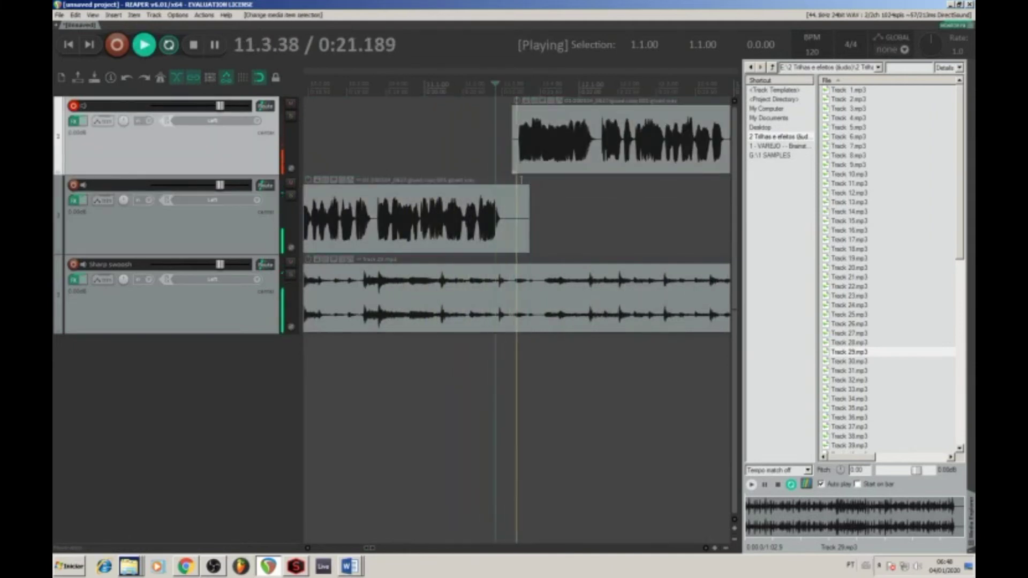
Split the track 1 voice item in the pause around bar 14 and move the remainder to track 2 with a slight overlap.
scroll(597, 160, down, 1)
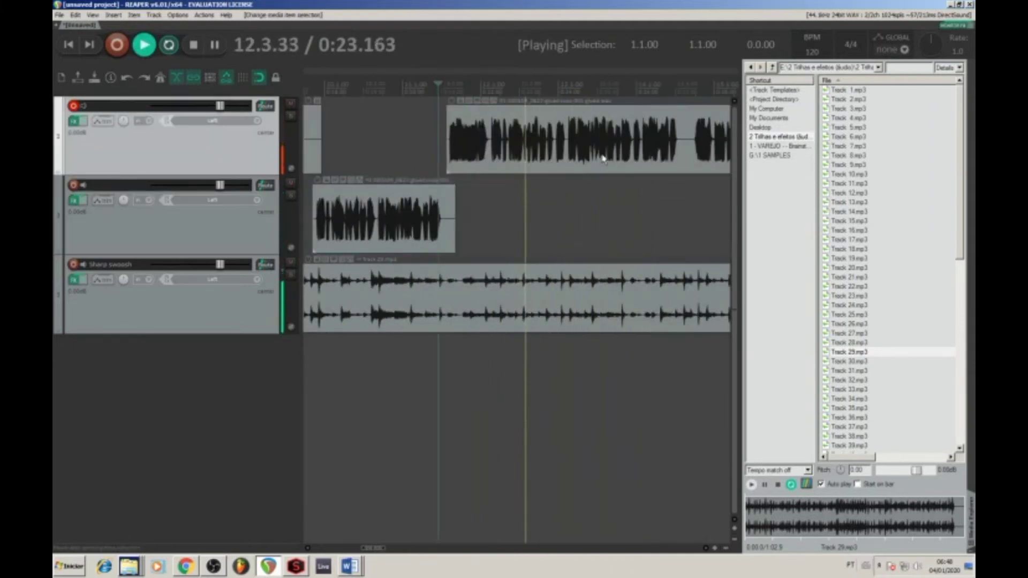
scroll(616, 156, down, 1)
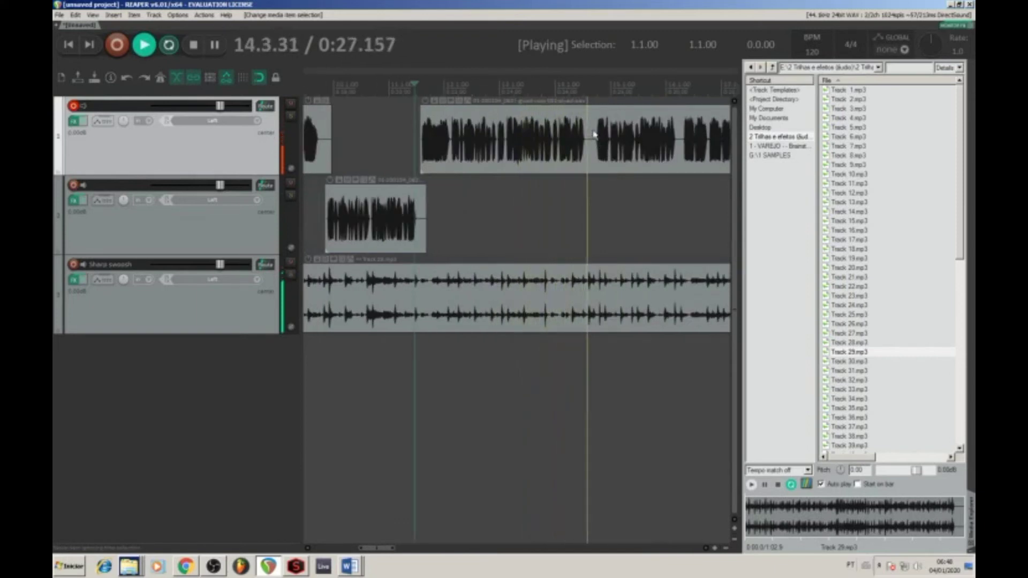
key(space)
click(599, 140)
key(s)
drag(613, 177, 578, 216)
key(space)
scroll(583, 217, down, 2)
click(495, 216)
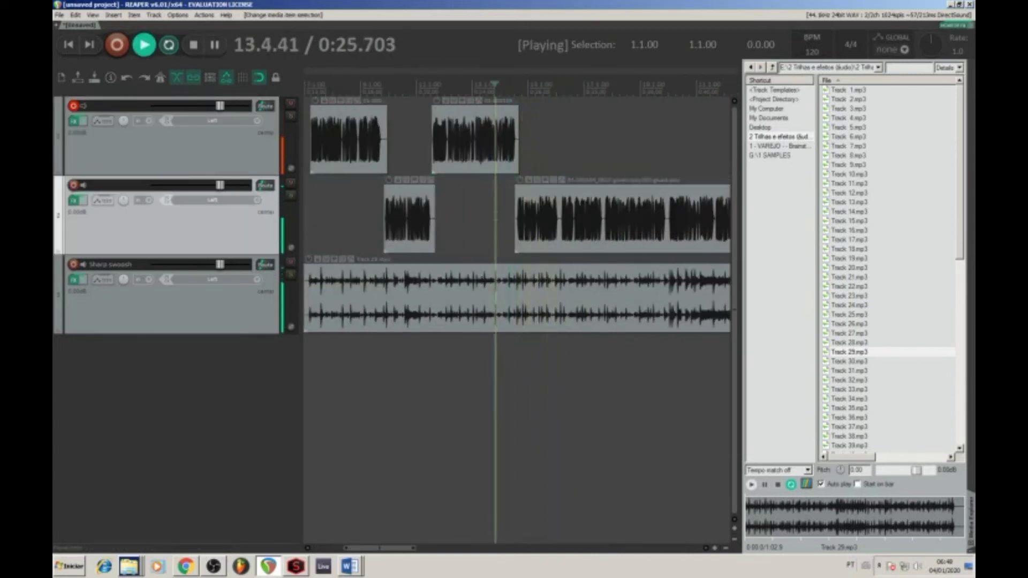
Split the track 2 voice item in the pause around bar 16 and move the remainder to track 1, slightly overlapping.
scroll(495, 216, up, 4)
drag(610, 168, 589, 167)
drag(598, 220, 586, 169)
click(586, 226)
scroll(592, 228, down, 2)
scroll(598, 229, up, 4)
key(s)
click(547, 163)
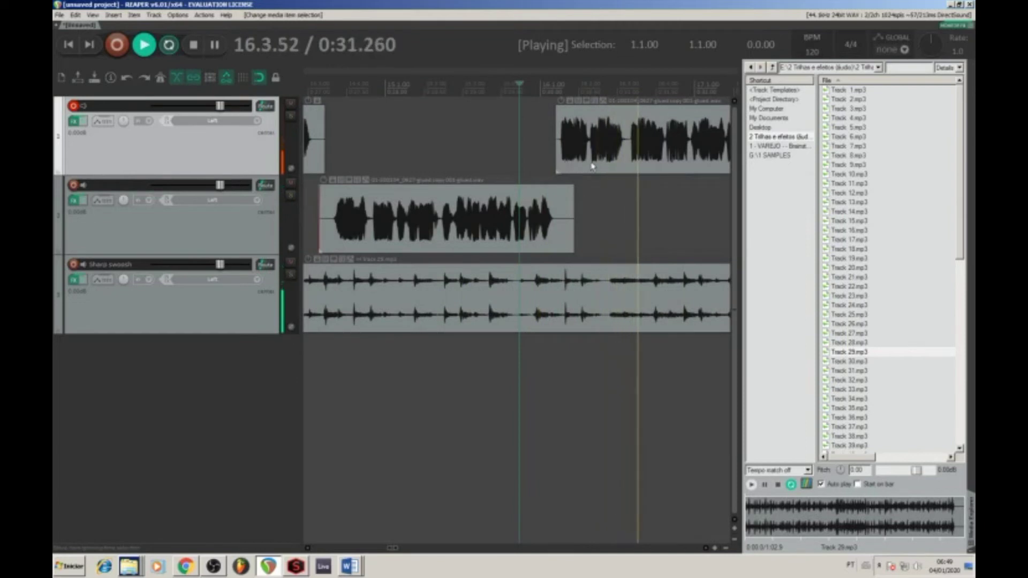
Split the track 1 voice item in the pause around bar 17 and move the remainder to track 2, slightly earlier.
scroll(600, 166, down, 4)
click(652, 164)
scroll(568, 160, up, 4)
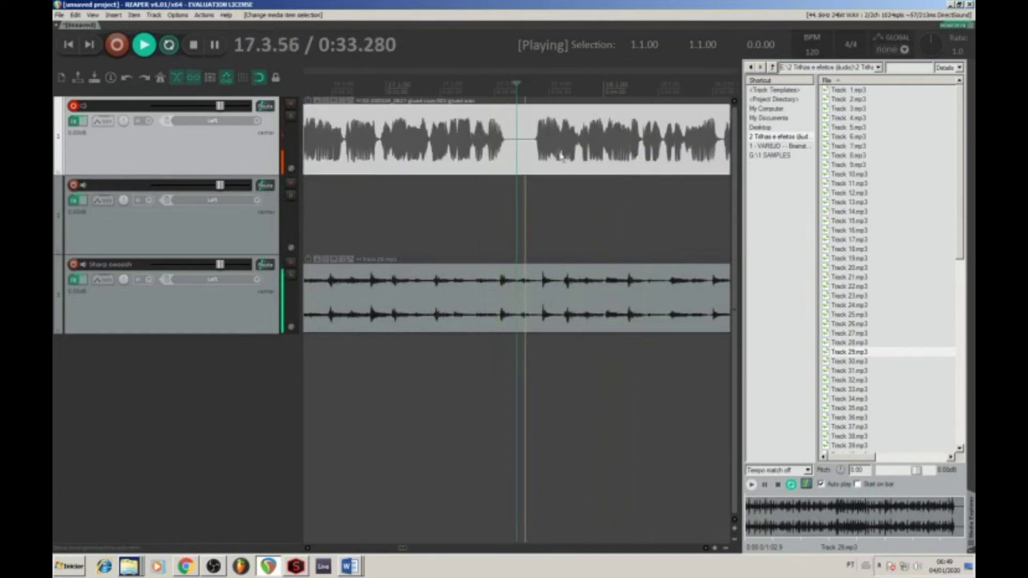
drag(533, 132, 559, 213)
click(502, 197)
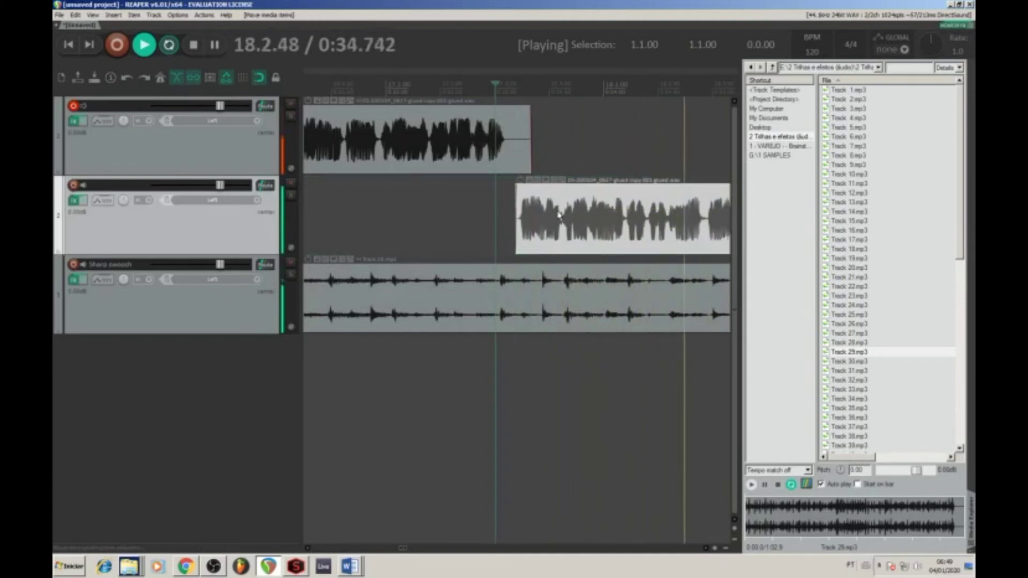
Split the track 2 voice item in the pause near the end of bar 19 and move the remainder to track 1, slightly overlapping.
scroll(559, 214, down, 4)
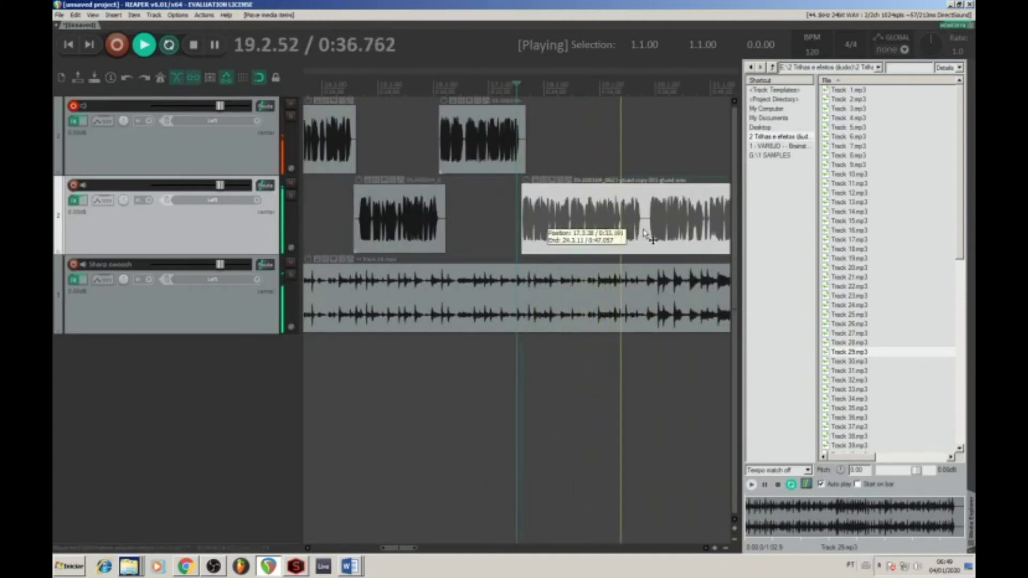
scroll(589, 230, up, 4)
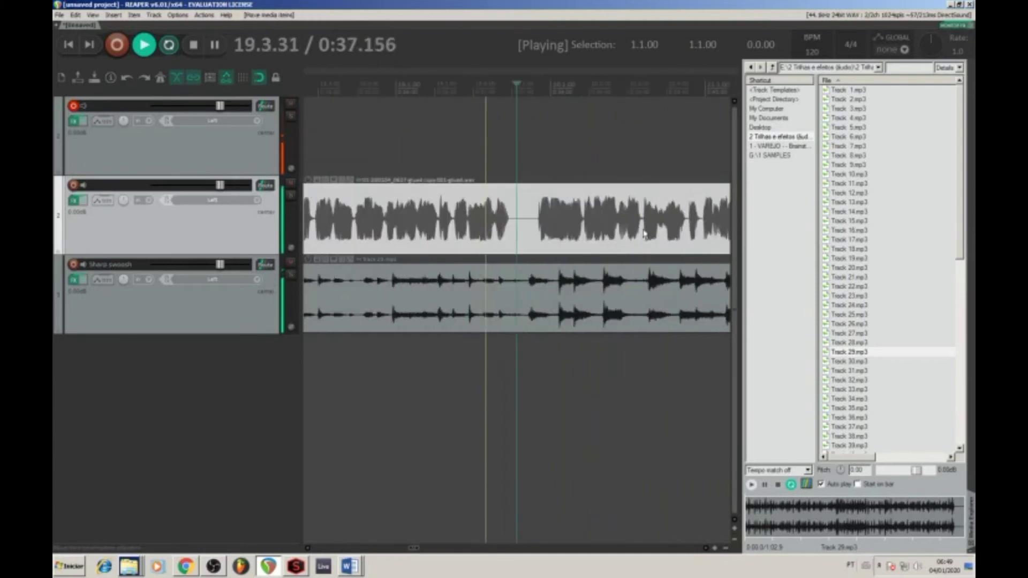
click(533, 211)
key(space)
key(s)
drag(562, 208, 559, 132)
key(space)
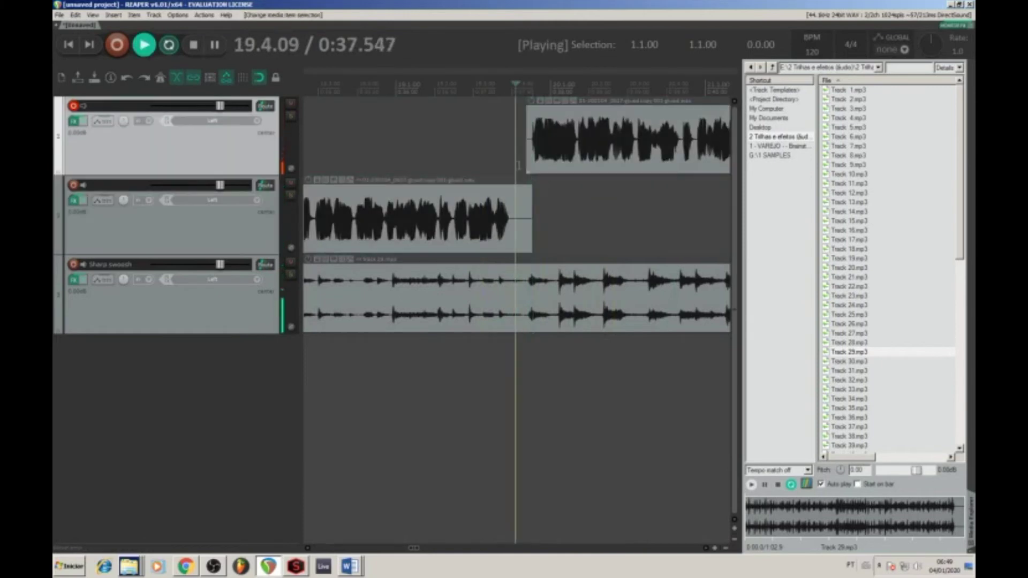
Split the last track 1 voice item at 0:40.960, delete everything after the cut, and play back the ending.
scroll(539, 177, down, 3)
scroll(540, 176, down, 2)
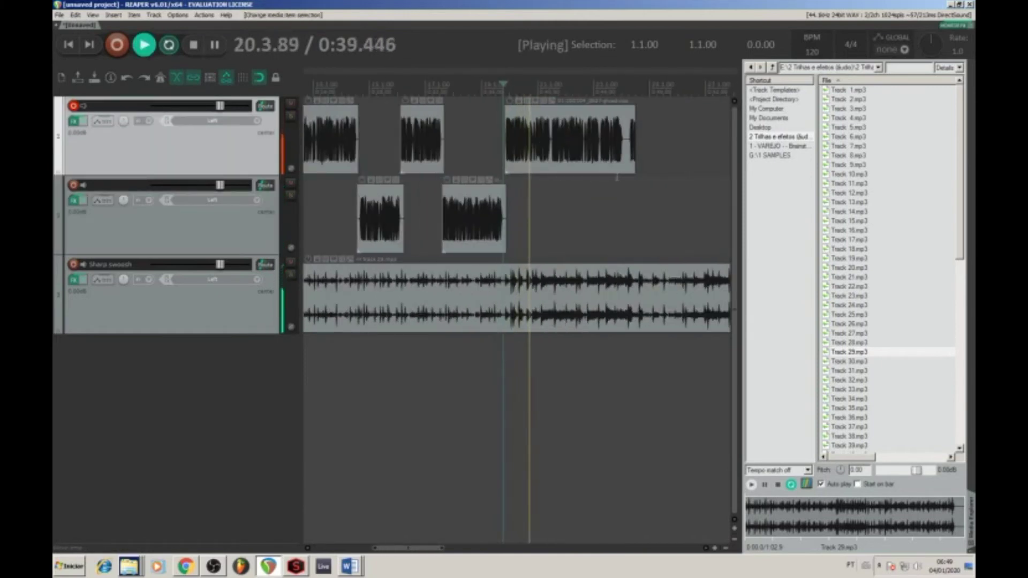
click(612, 182)
click(541, 176)
key(space)
scroll(560, 159, up, 3)
click(552, 129)
key(s)
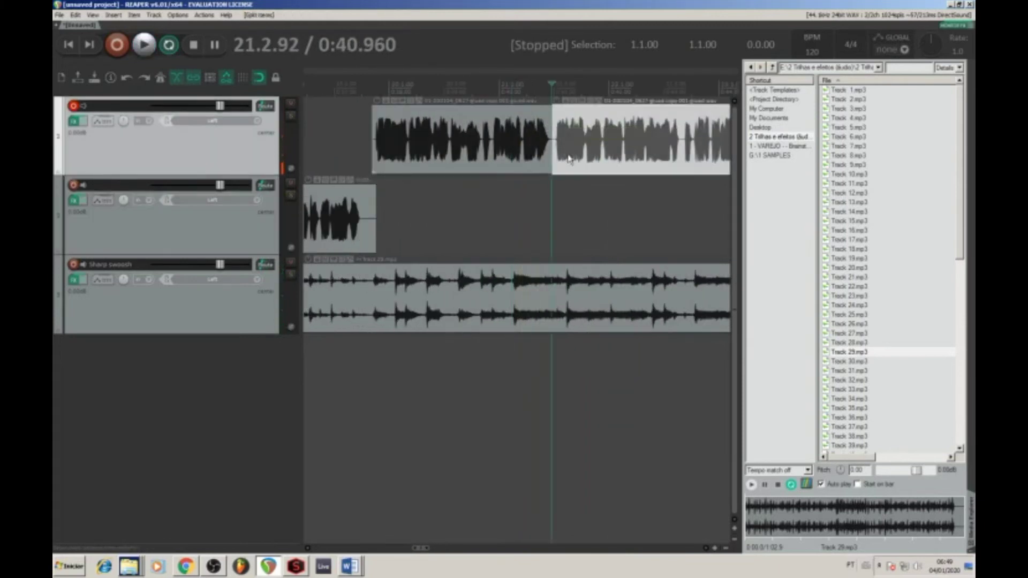
key(Delete)
click(526, 190)
key(space)
scroll(517, 276, down, 2)
key(space)
Split off the music's ending at 1:07.790, shorten the main part, and move the ending close to the end of the voice.
scroll(524, 277, down, 5)
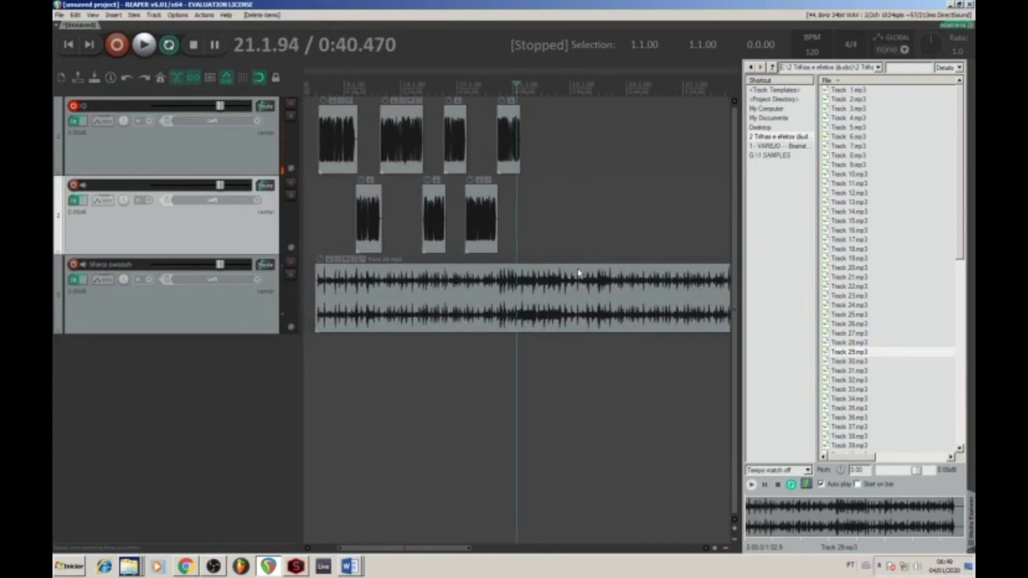
click(545, 289)
key(s)
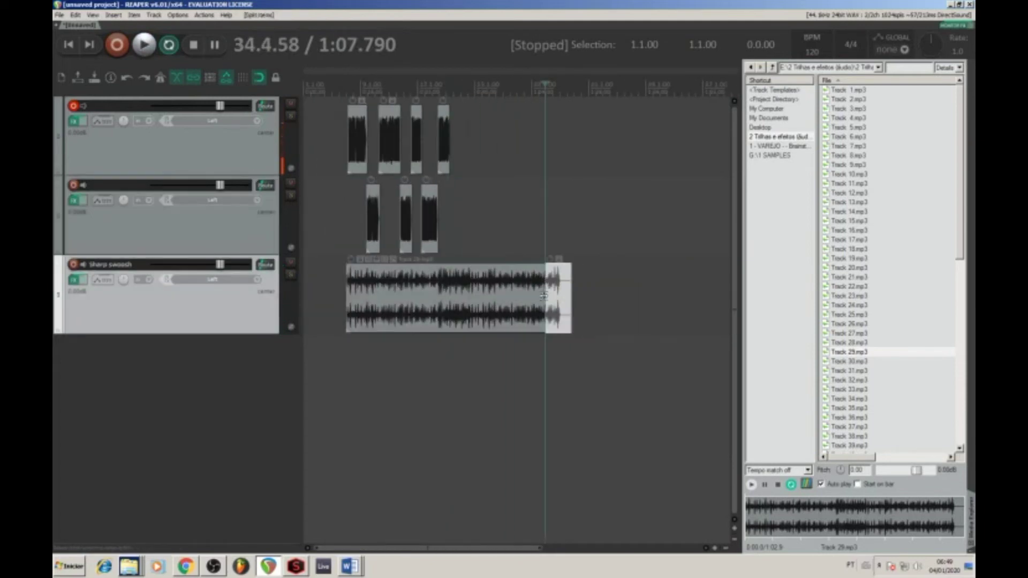
drag(542, 297, 430, 291)
drag(556, 321, 464, 321)
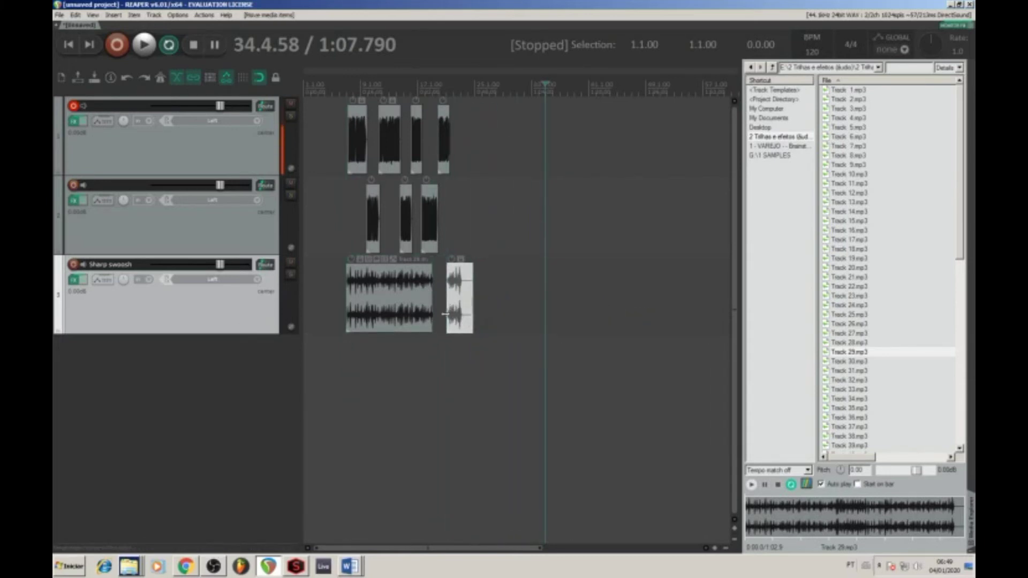
Overlap the music's ending piece with the main part in a short crossfade beneath the last voice item and play back the join.
scroll(464, 320, up, 5)
drag(589, 317, 523, 309)
drag(446, 308, 522, 304)
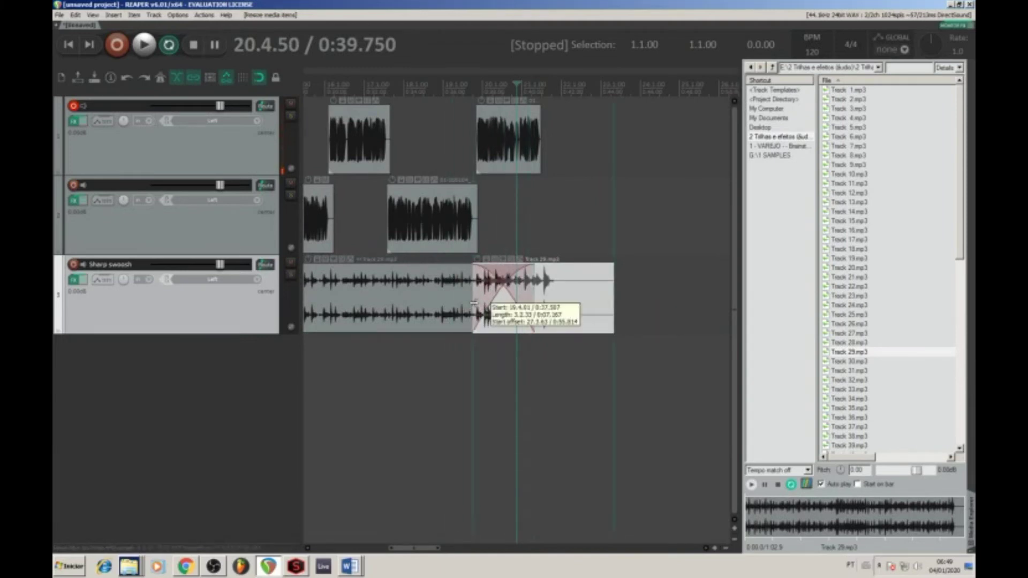
click(505, 338)
key(space)
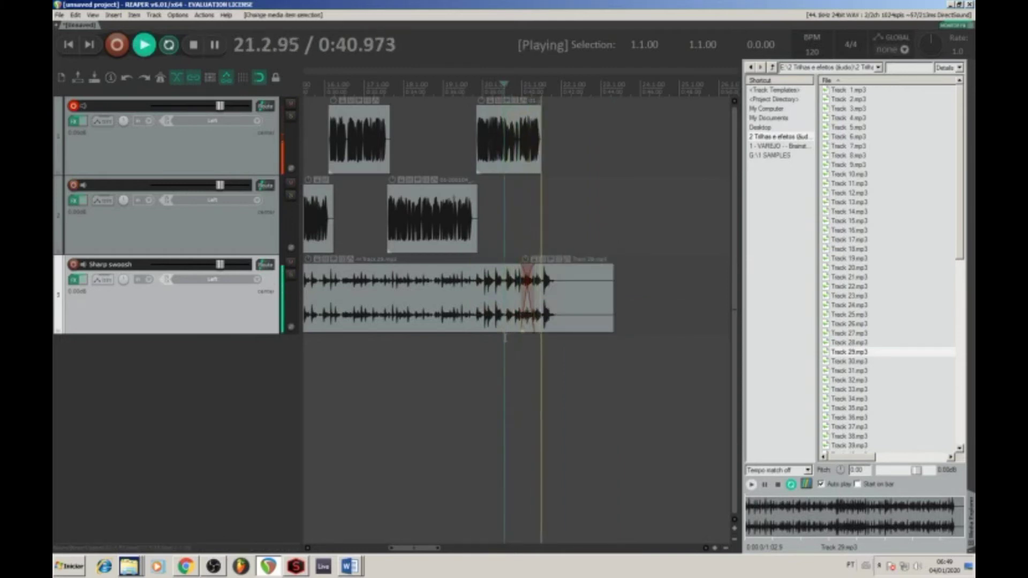
Move the music's ending piece earlier, trim the main part's end to 0:39.096, and audition the new join.
drag(516, 328, 502, 328)
key(space)
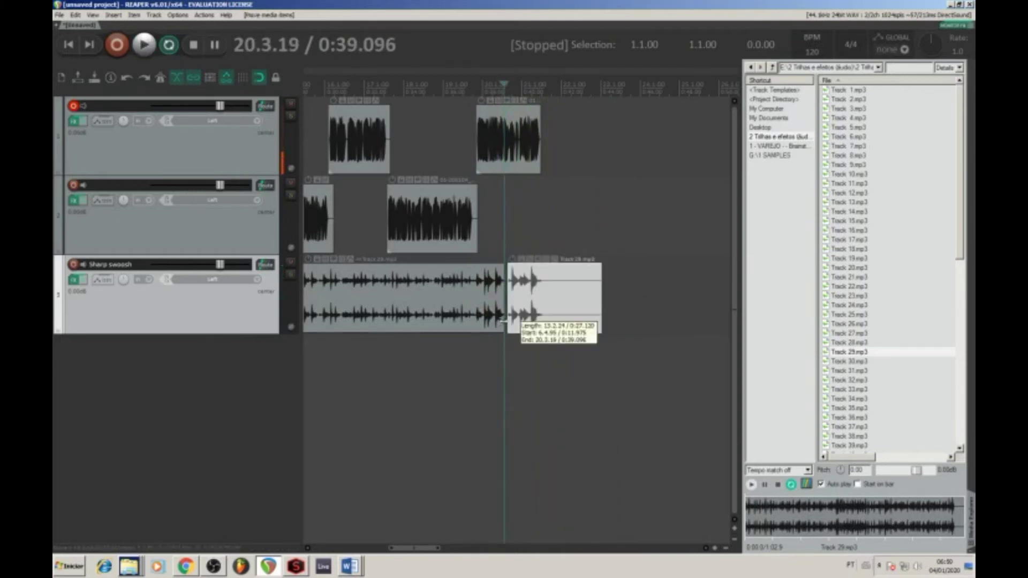
click(482, 342)
key(space)
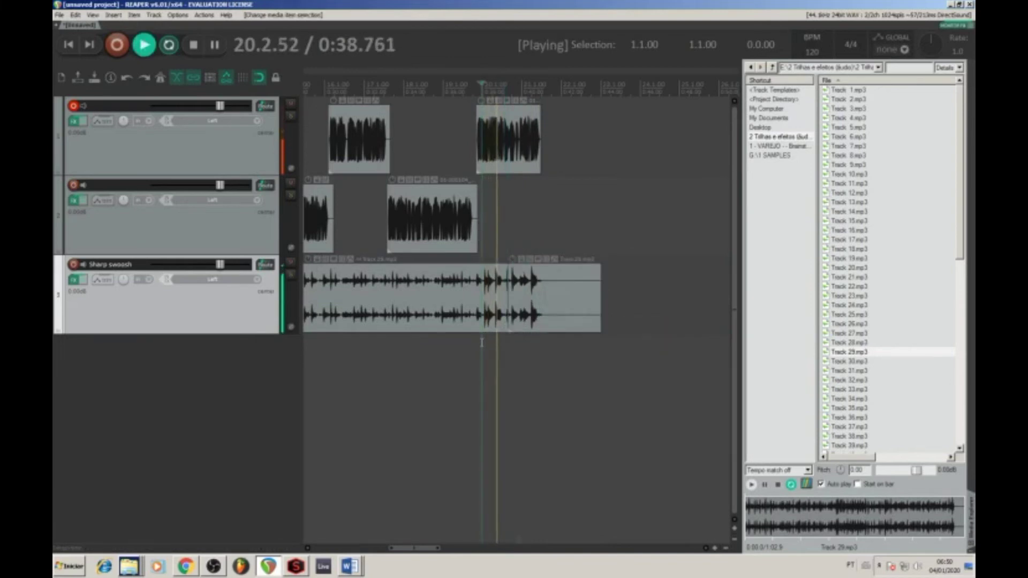
Trim the silent tail of the music's ending piece so it finishes together with the last voice item.
scroll(482, 342, up, 3)
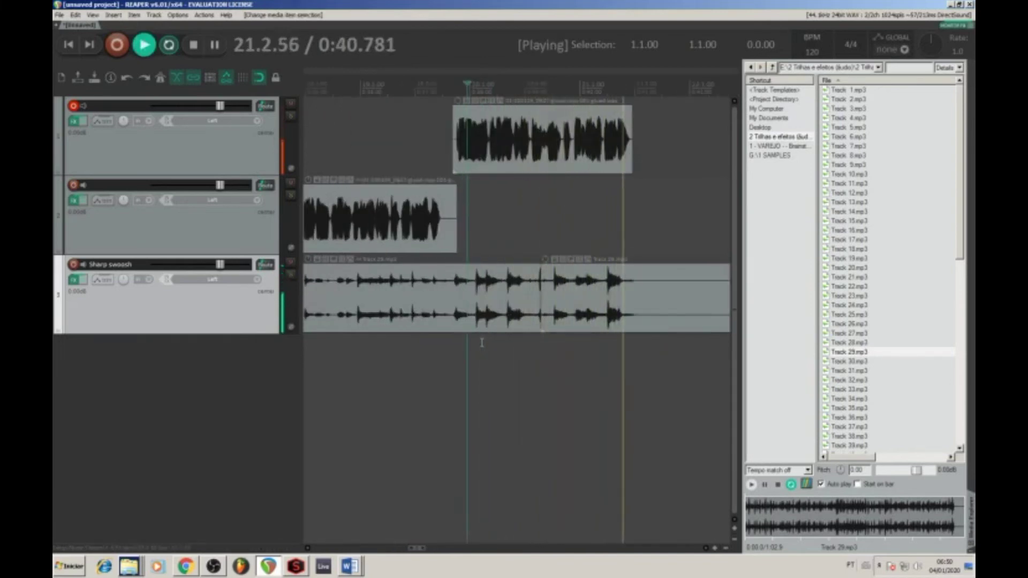
key(space)
scroll(680, 275, down, 2)
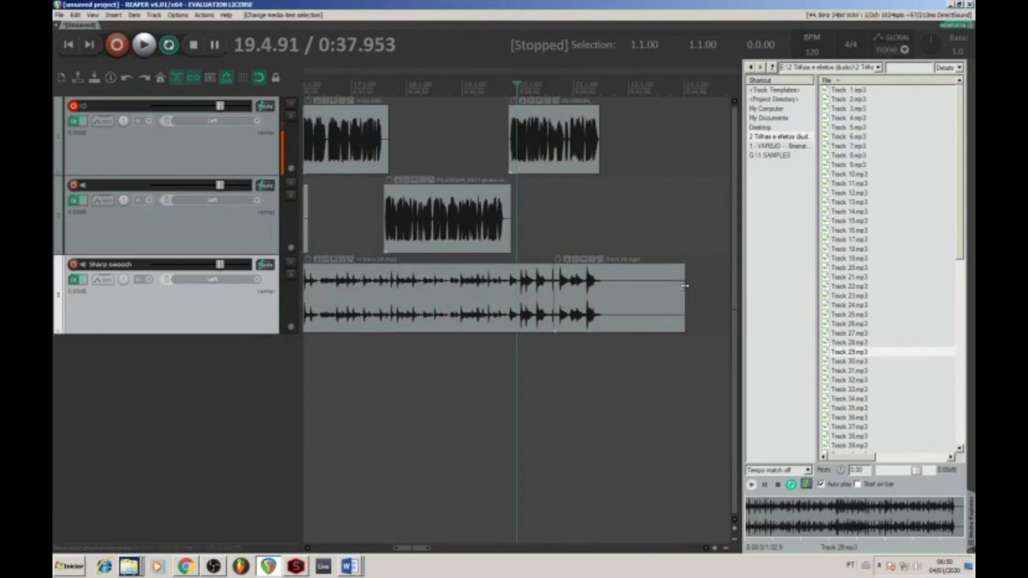
drag(684, 286, 646, 286)
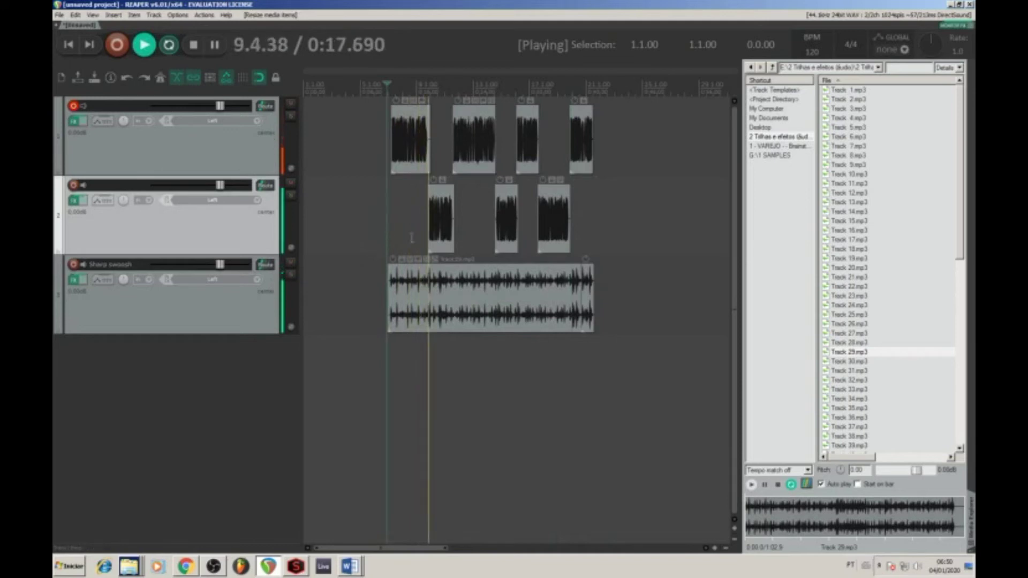
Disarm recording on the first track, and add an empty track at the top of the track list.
click(74, 106)
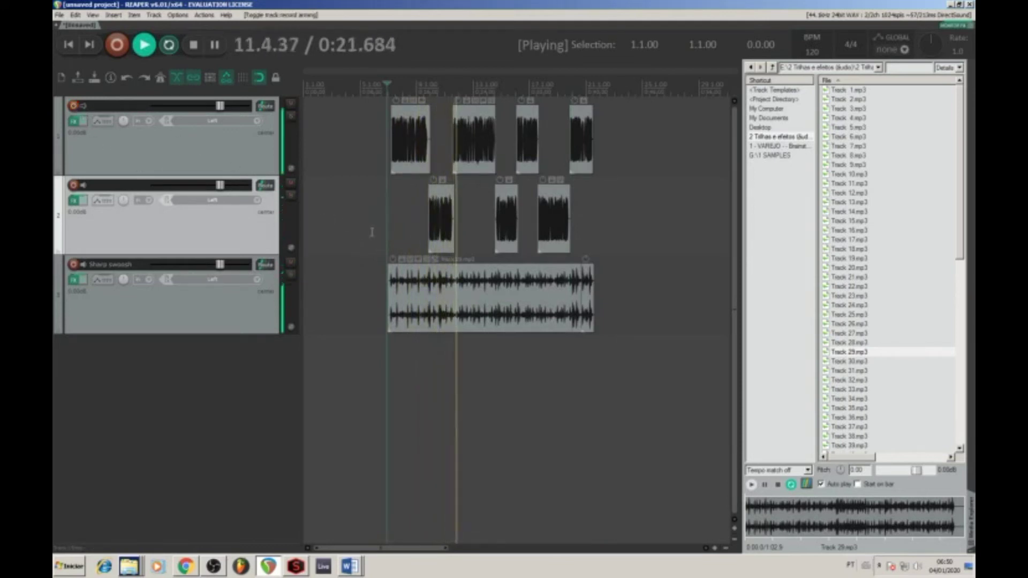
key(space)
click(252, 157)
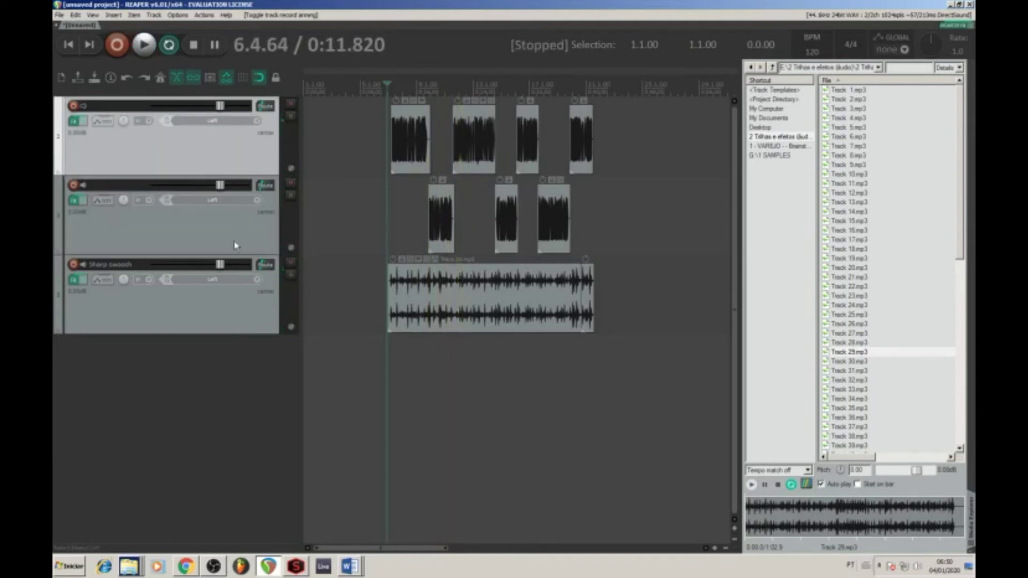
right_click(221, 158)
click(230, 158)
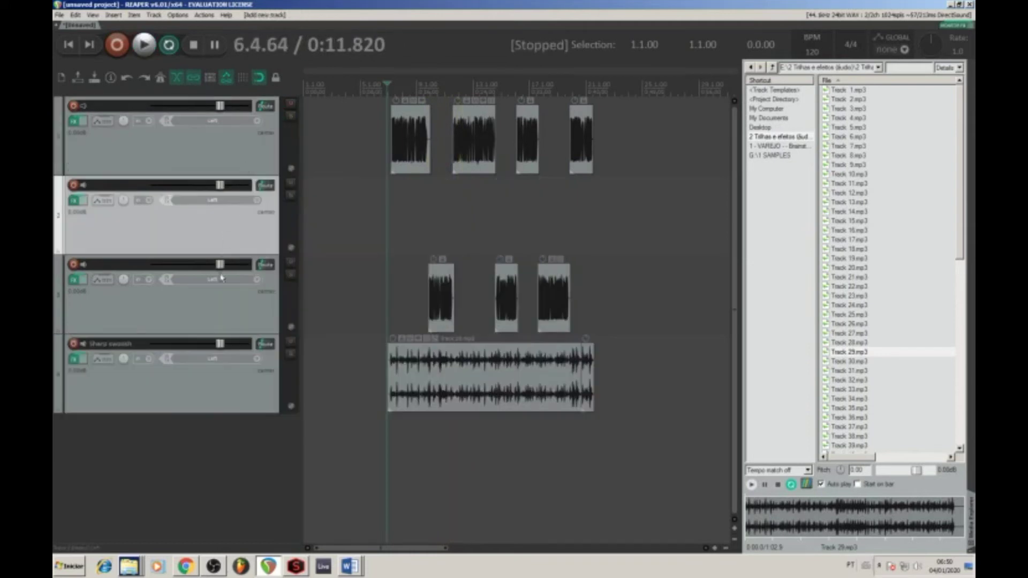
drag(195, 144, 192, 115)
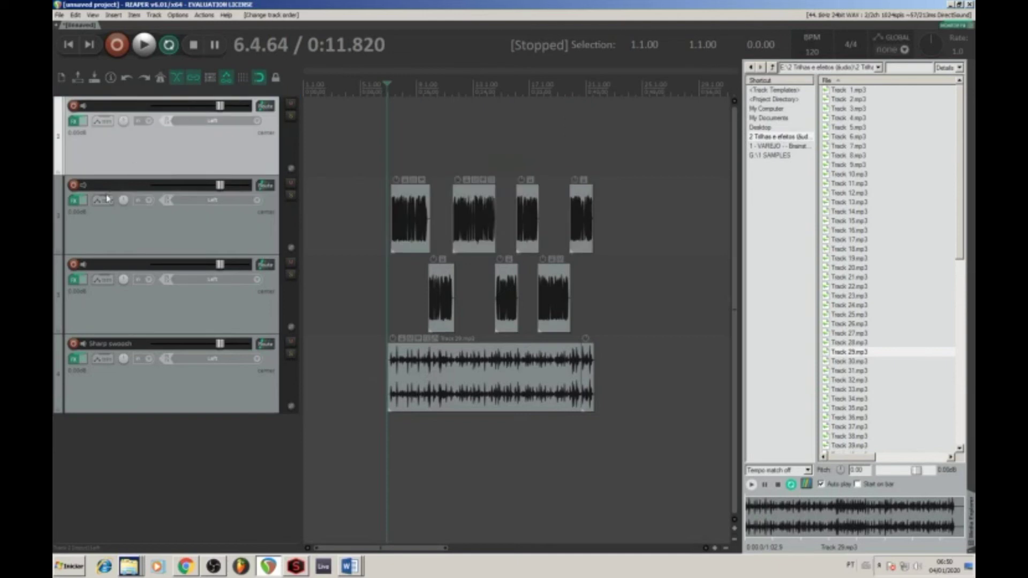
click(225, 246)
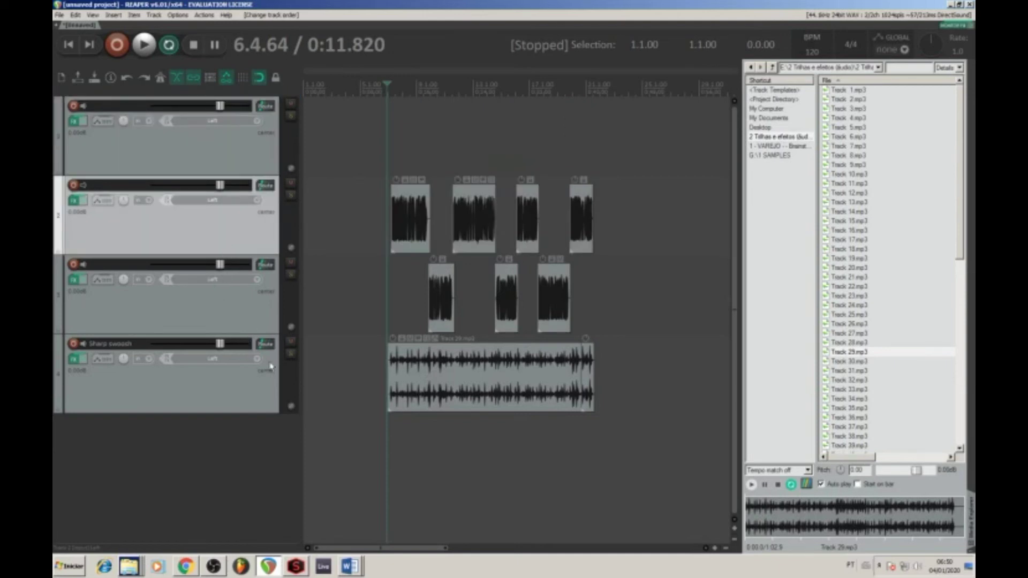
Insert Sharp swoosh.mp3 from the effects library on a new track beneath the music at the first voice change and lower its item volume.
click(773, 148)
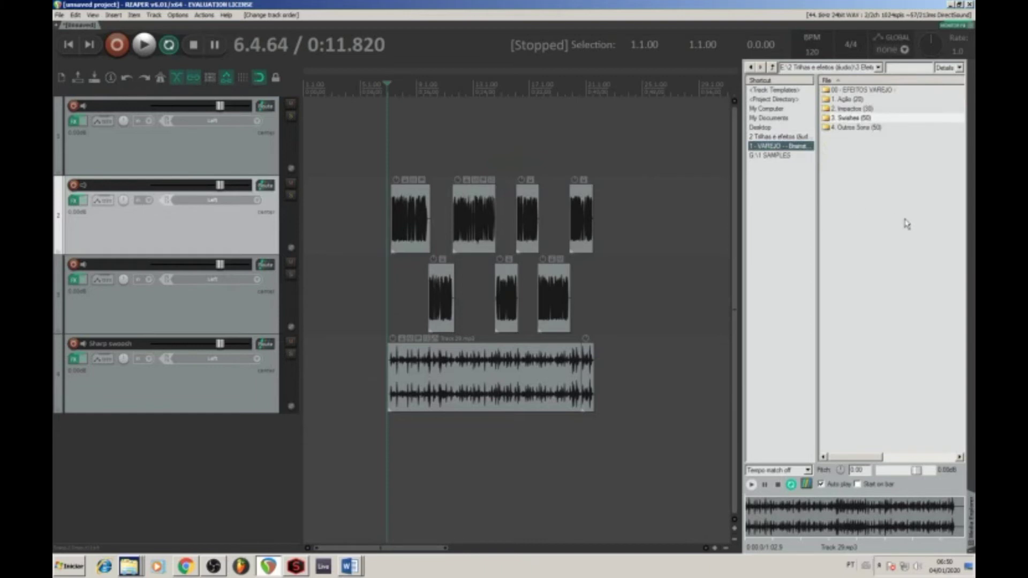
double_click(854, 119)
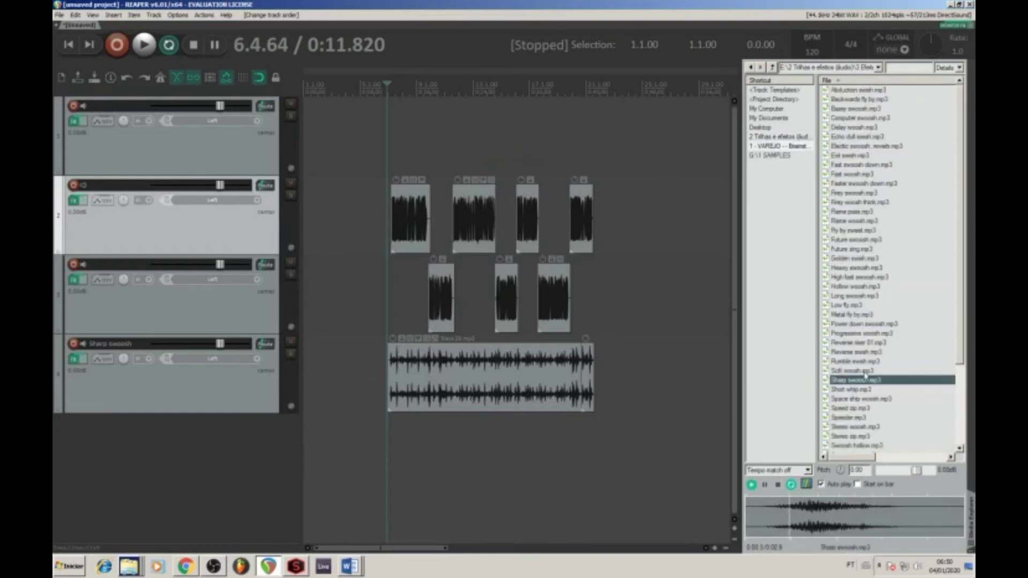
click(392, 439)
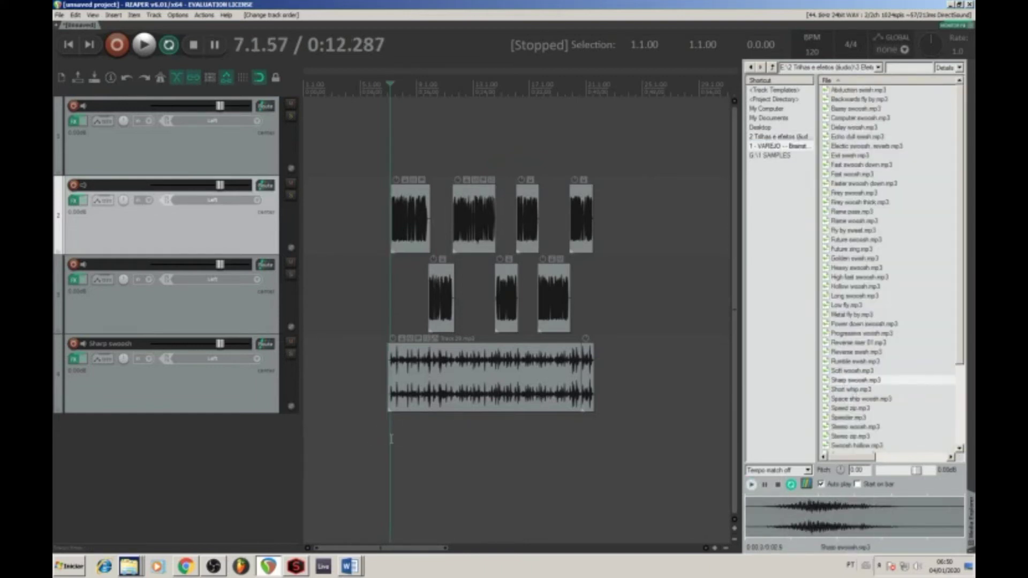
key(space)
scroll(432, 424, up, 3)
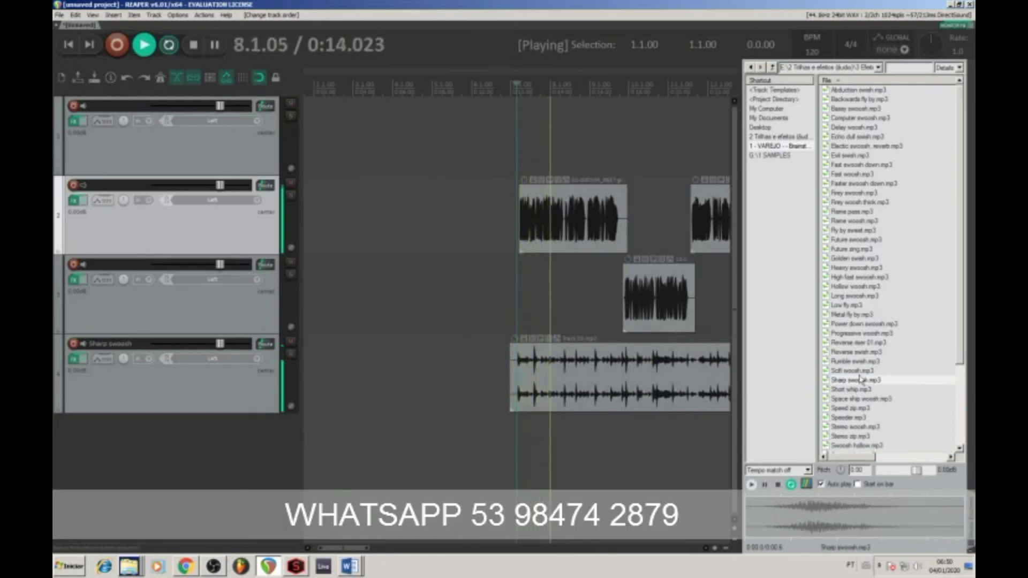
drag(855, 381, 615, 461)
scroll(630, 461, up, 3)
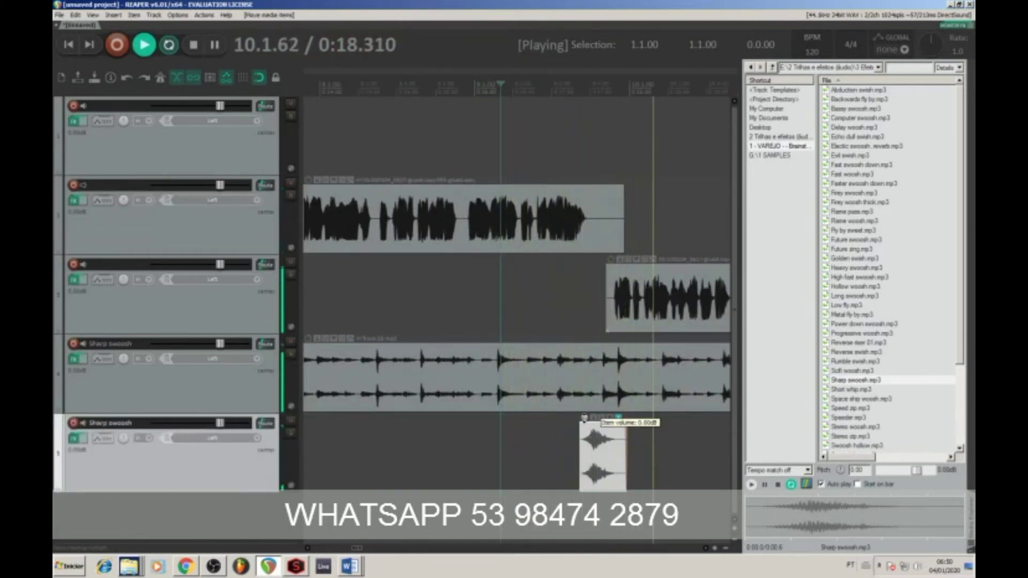
mouse_move(585, 423)
mouse_down()
mouse_move(582, 447)
mouse_move(585, 413)
mouse_up()
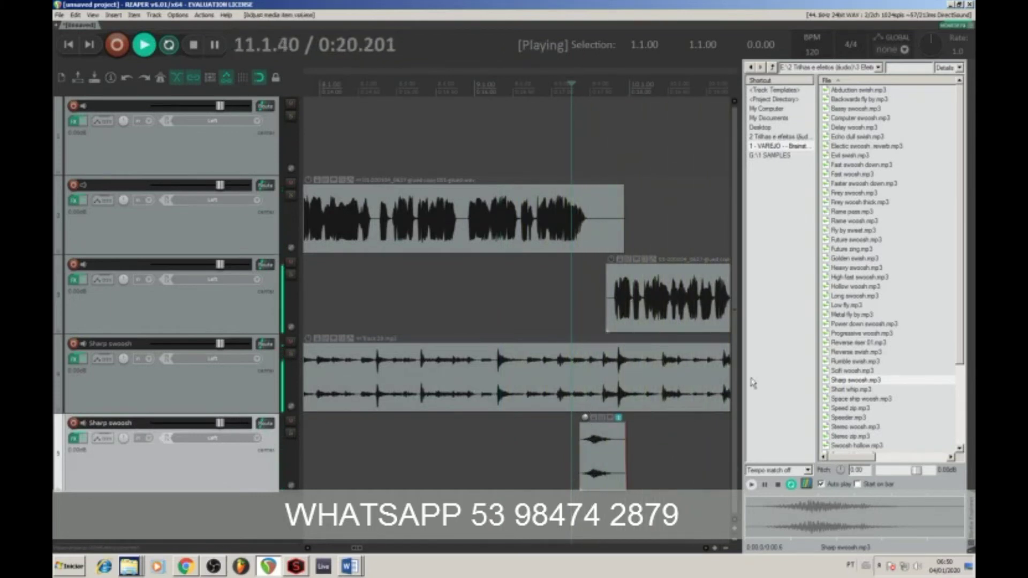
Try Power down swoosh.mp3 at the second voice change on the effects track with reduced item volume, audition it, and delete it.
key(space)
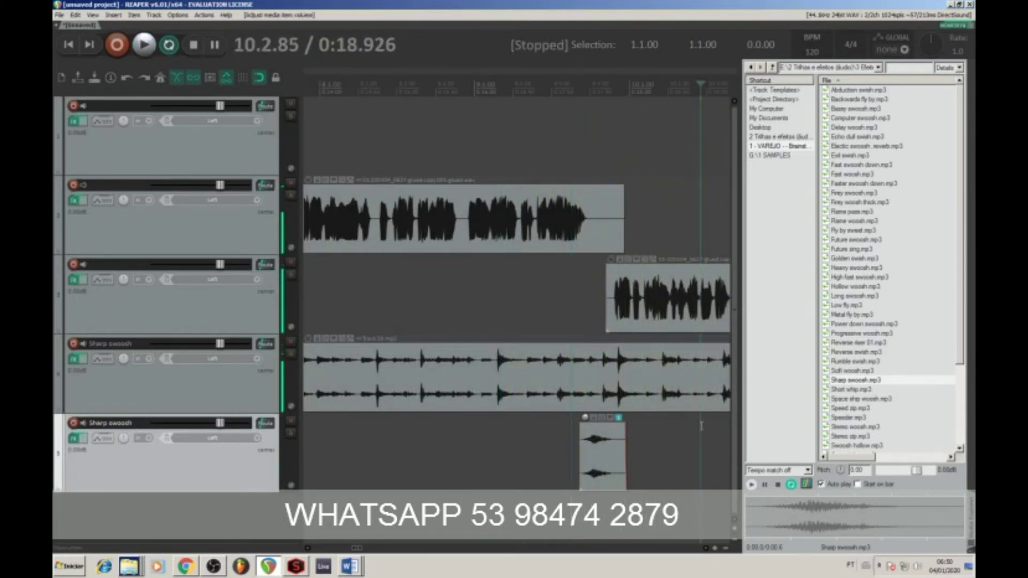
scroll(706, 424, down, 3)
click(846, 324)
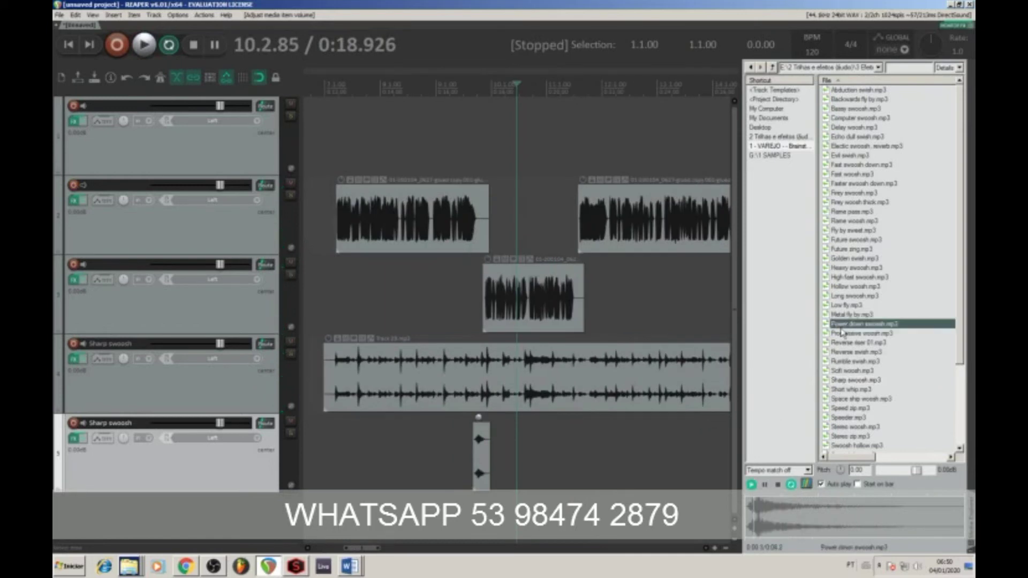
drag(851, 326, 587, 471)
key(space)
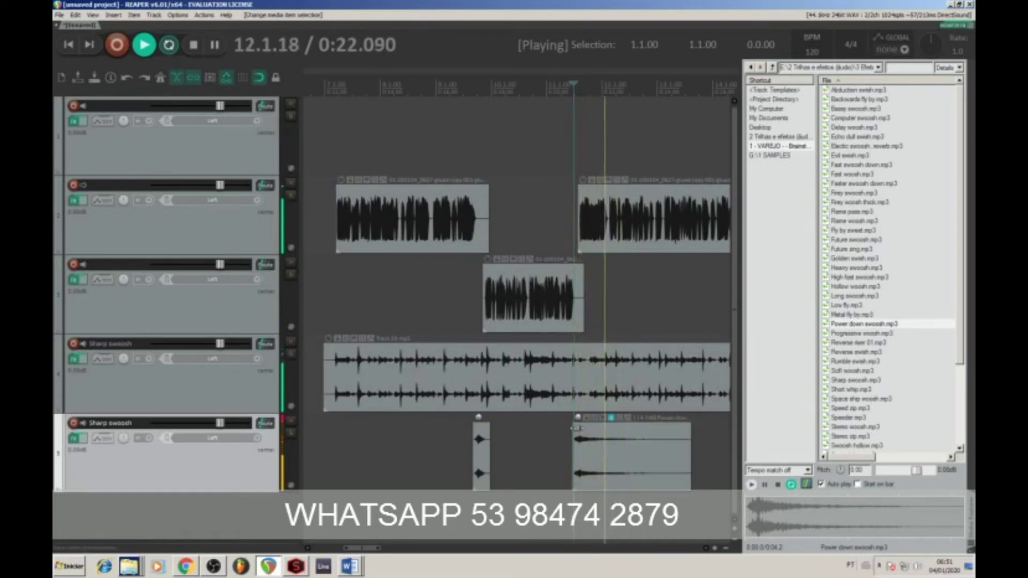
mouse_move(578, 413)
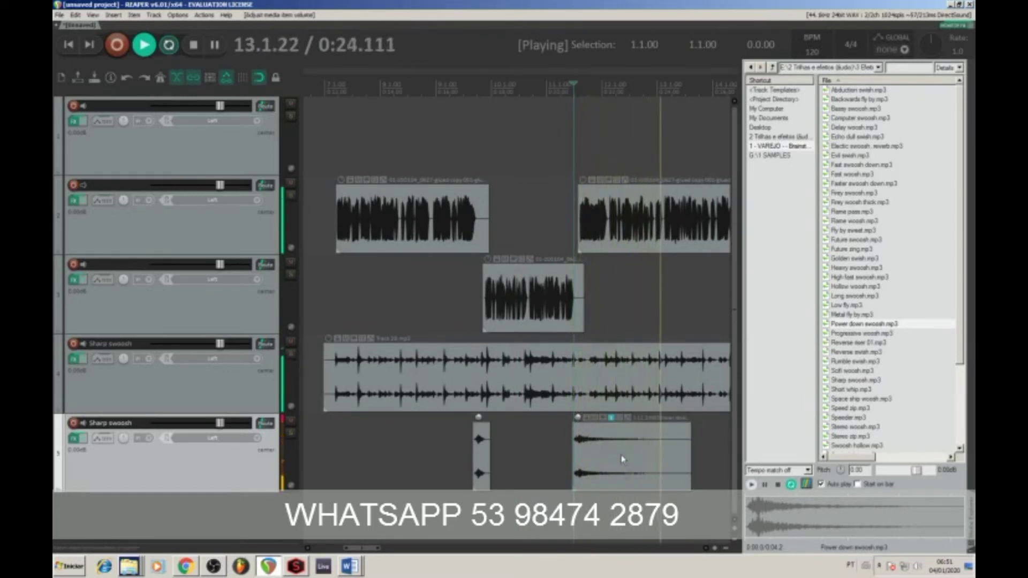
scroll(617, 457, down, 2)
key(space)
click(573, 467)
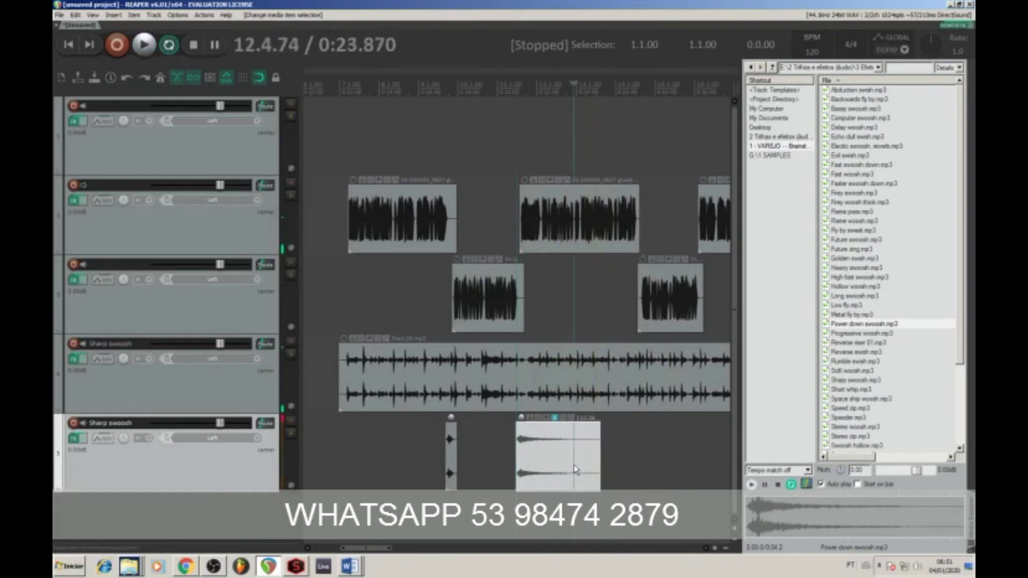
key(Delete)
Insert Soft woosh.mp3 at the second voice change, shift it slightly earlier, lower its item volume, and audition the transition.
click(848, 353)
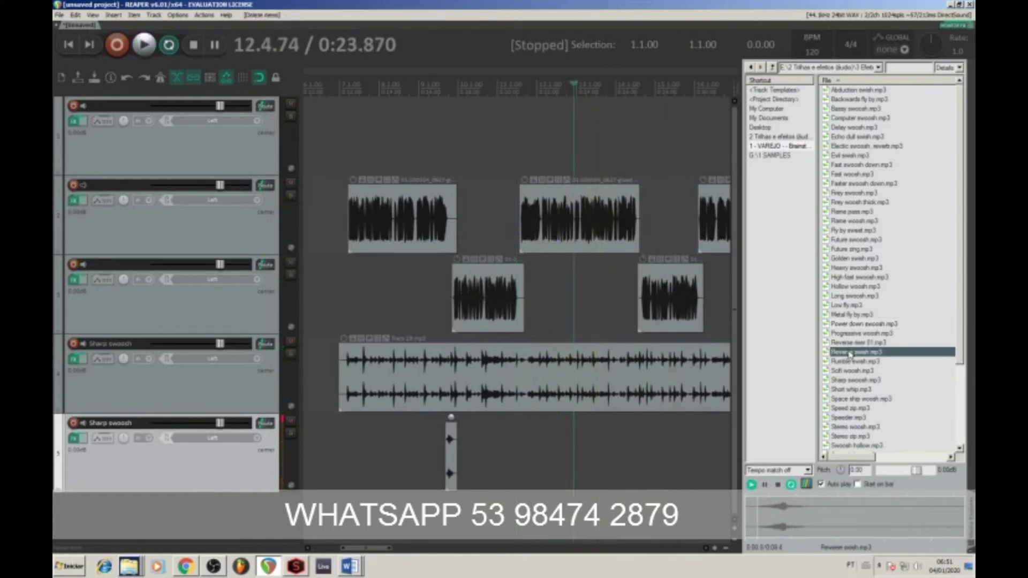
click(851, 372)
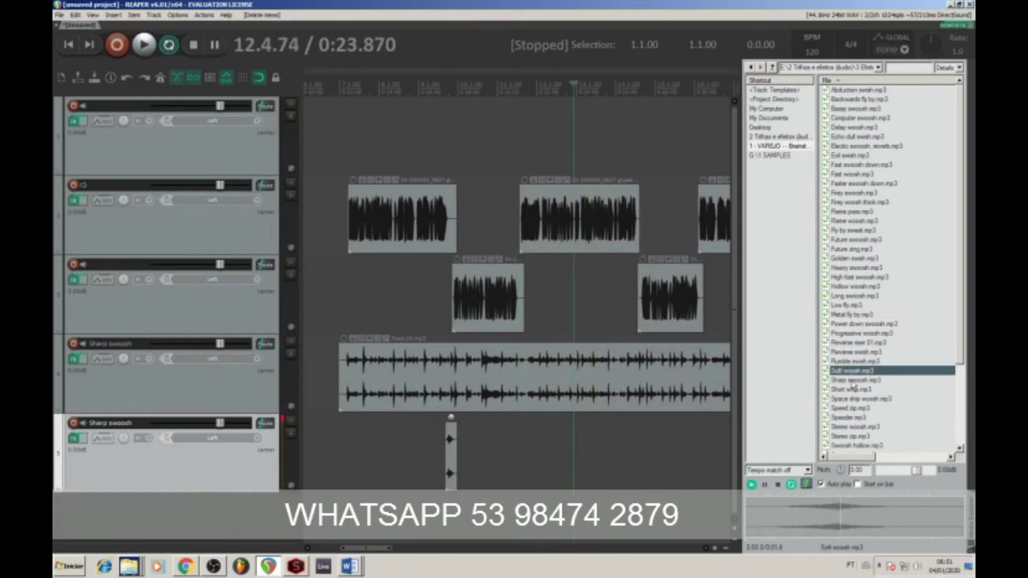
drag(852, 379, 512, 453)
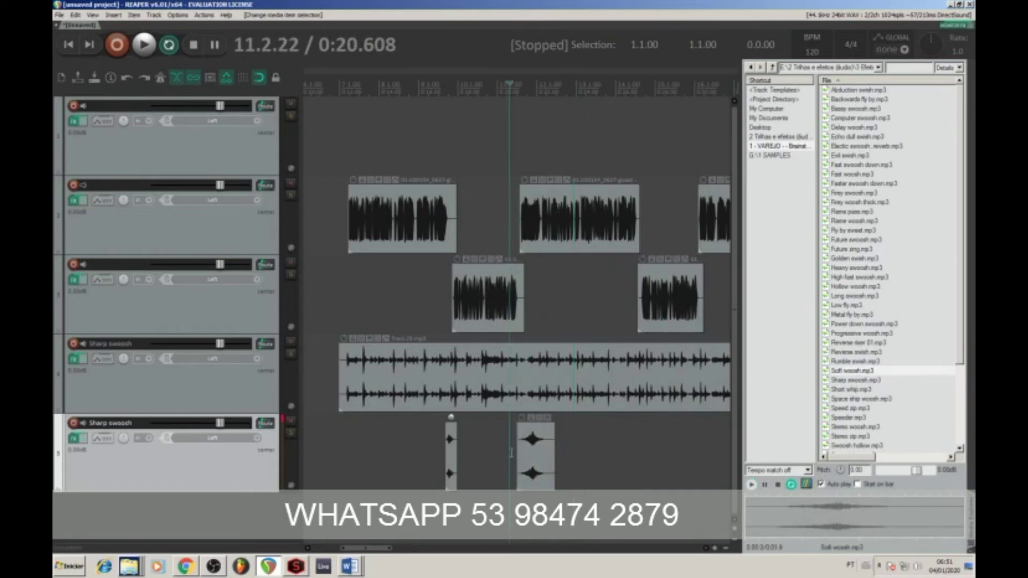
scroll(512, 452, up, 3)
key(space)
drag(622, 464, 582, 463)
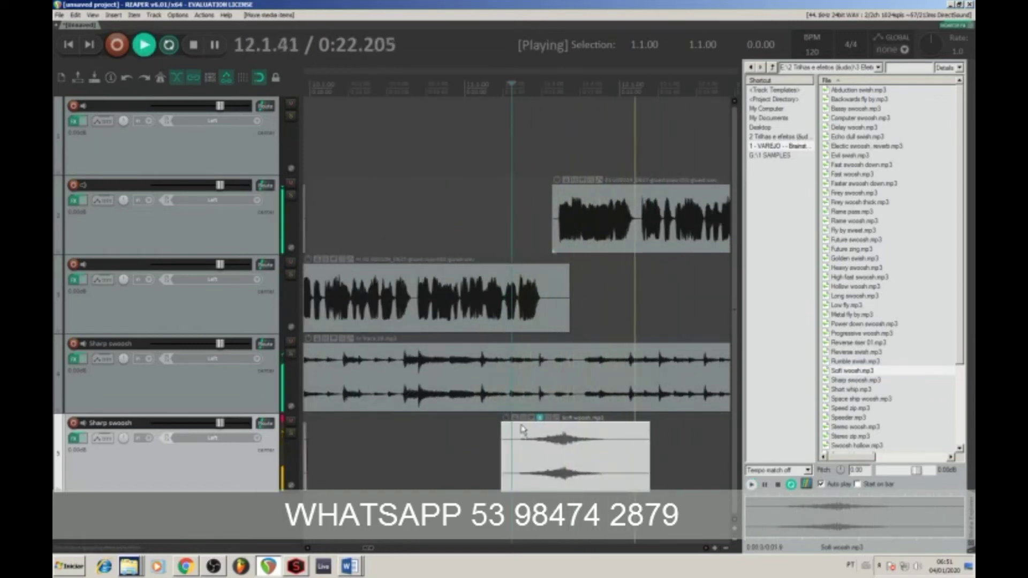
drag(522, 430, 504, 451)
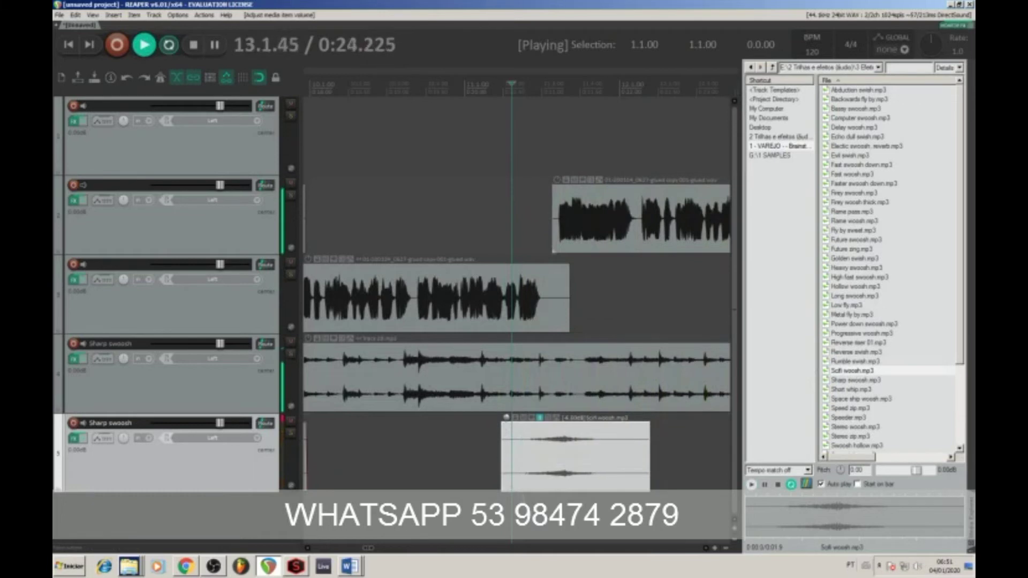
click(523, 452)
scroll(630, 457, down, 8)
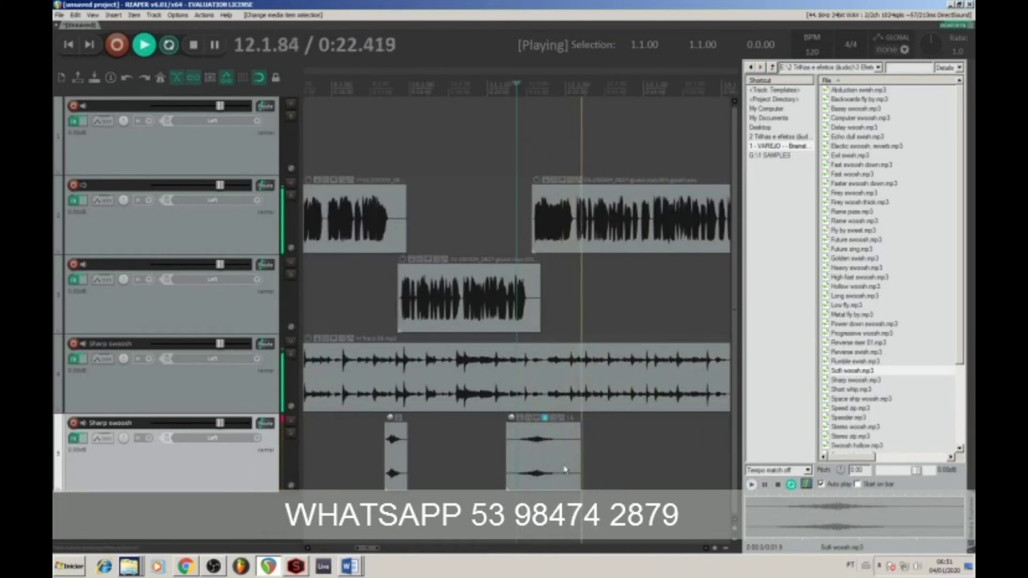
scroll(630, 457, up, 6)
key(space)
Insert Speeder.mp3 on the effects track at the third voice change, move it slightly earlier, and lower its item volume while auditioning.
click(859, 409)
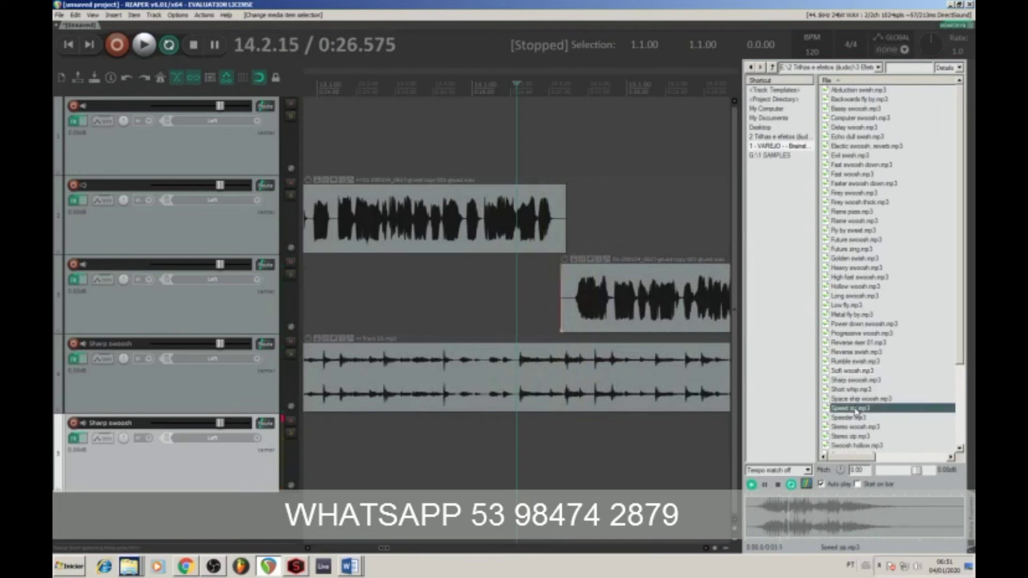
click(853, 421)
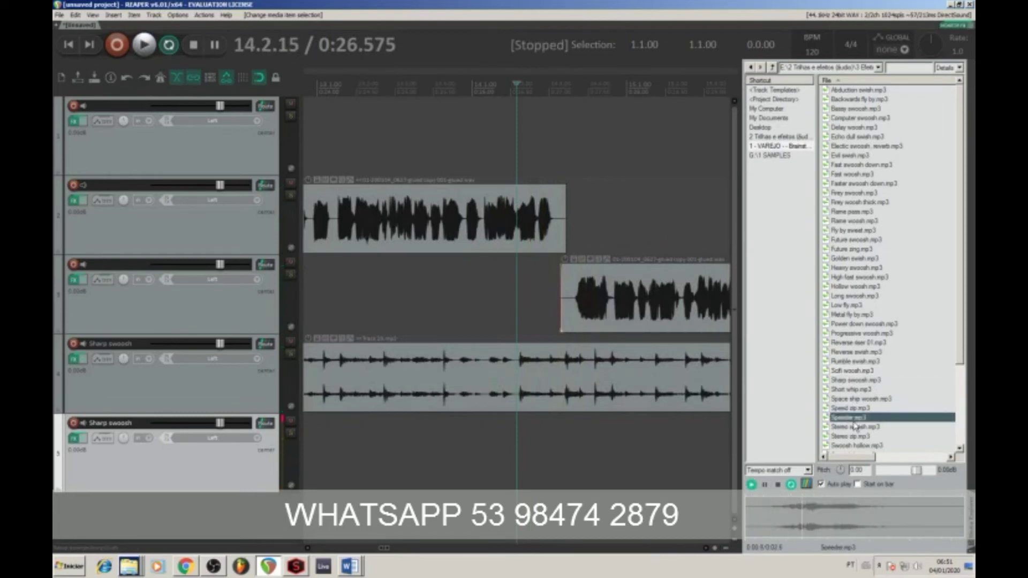
drag(854, 425, 576, 431)
drag(603, 465, 541, 465)
key(space)
drag(516, 422, 537, 480)
key(space)
key(space)
drag(499, 412, 499, 413)
scroll(676, 436, down, 3)
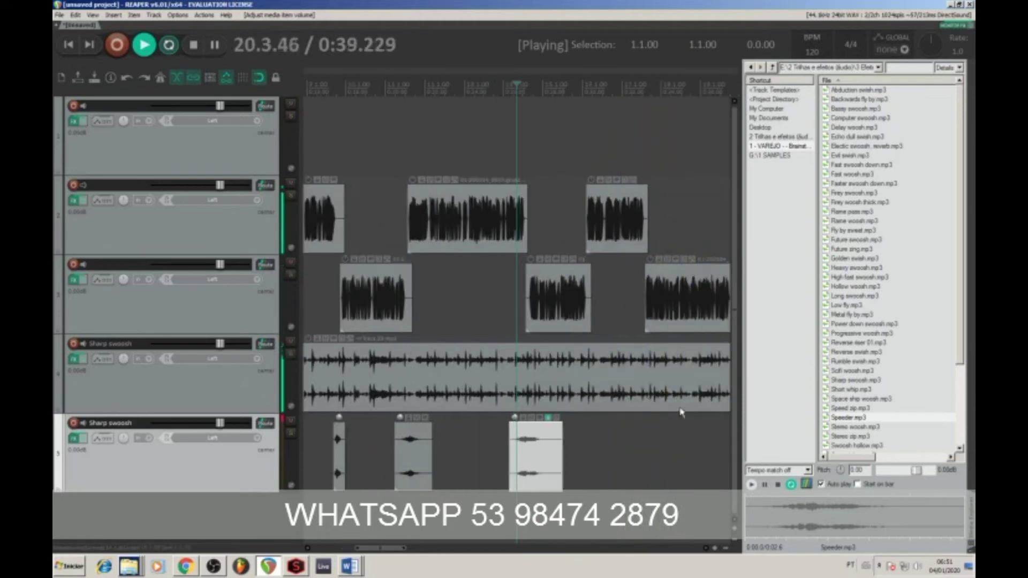
Place Short whip.mp3 on the effects track at the end of the last voice item, lower its item volume, and audition the ending.
click(856, 390)
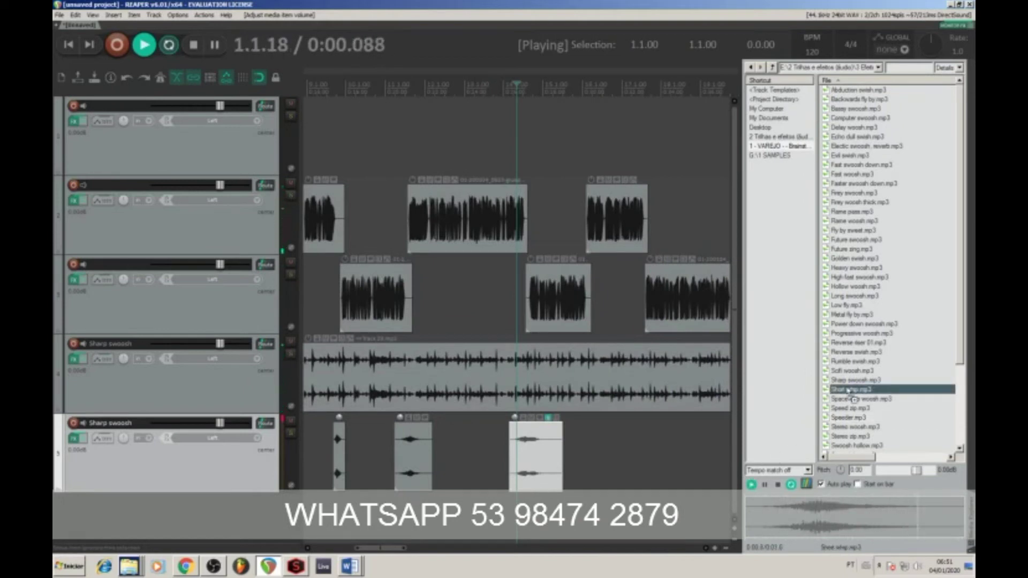
drag(857, 390, 721, 455)
scroll(632, 470, down, 2)
click(640, 467)
scroll(639, 463, up, 2)
drag(654, 475, 726, 475)
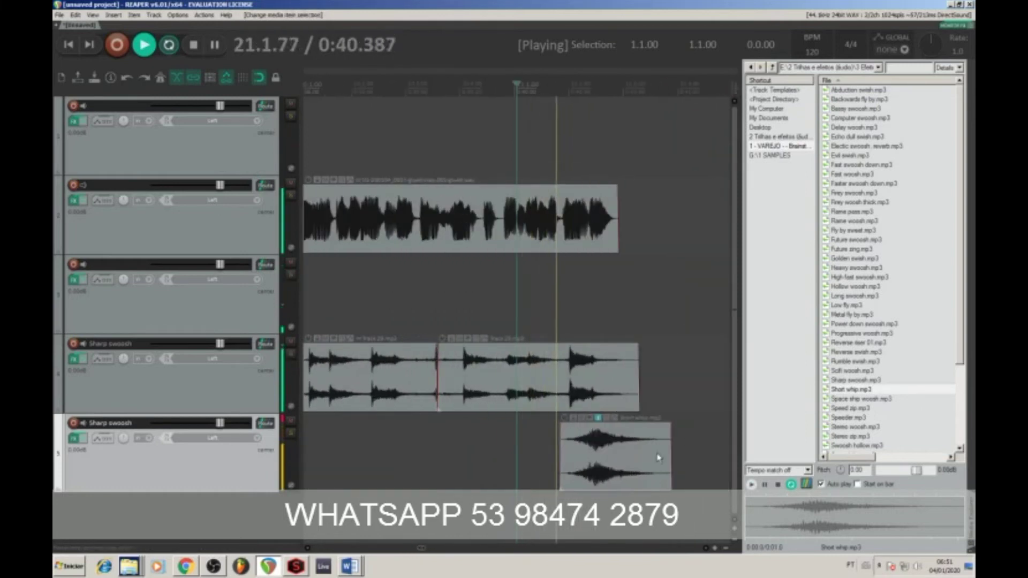
drag(568, 417, 562, 471)
click(542, 471)
key(space)
key(space)
key(space)
key(space)
scroll(444, 337, down, 4)
key(space)
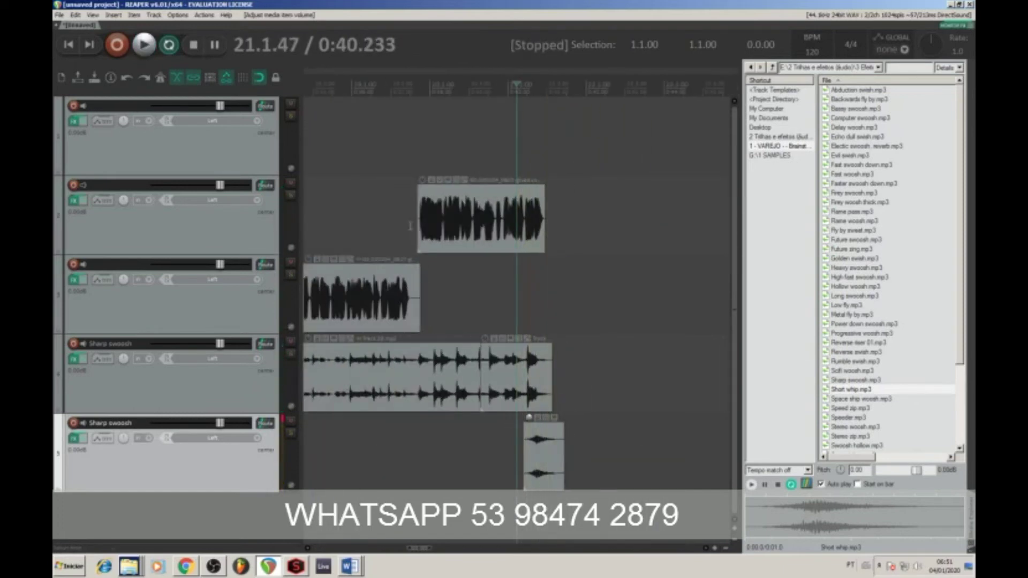
Play the spot from the start of the music to check the opening.
scroll(409, 227, down, 5)
click(422, 264)
key(space)
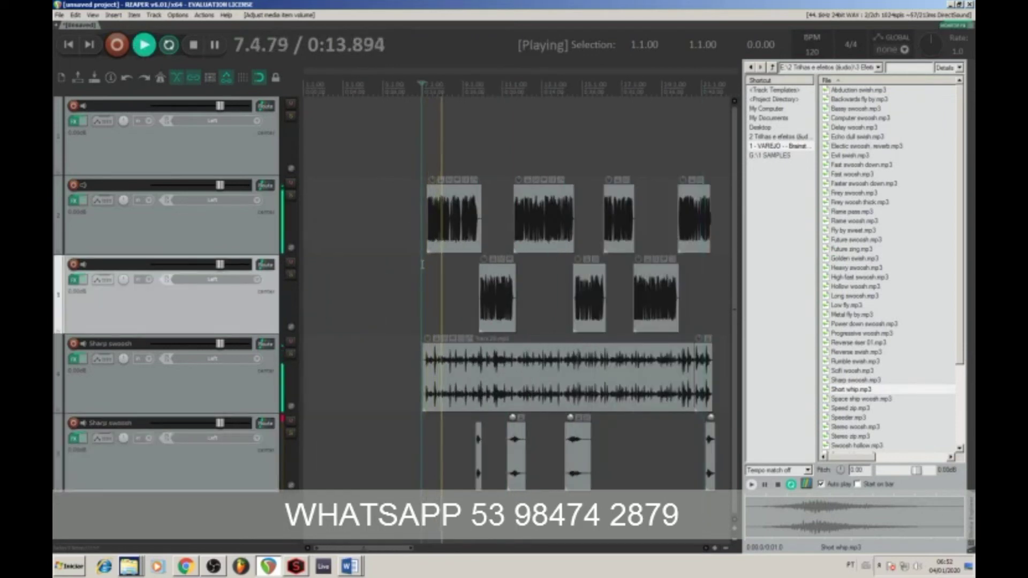
scroll(422, 264, down, 3)
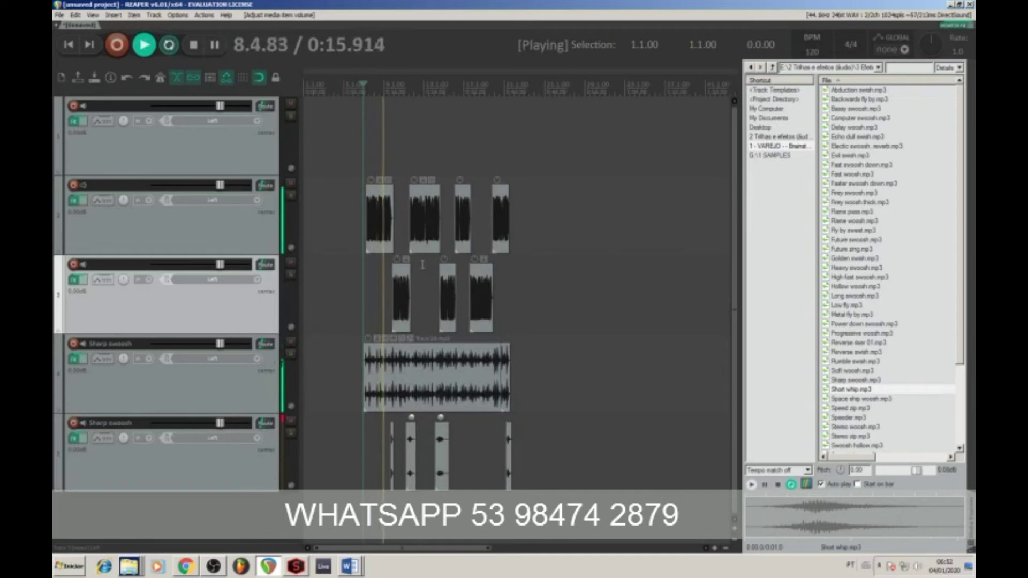
key(space)
Turn the empty top track into a folder containing the voice, music and effects tracks, and place the edit cursor at the music's start.
click(263, 167)
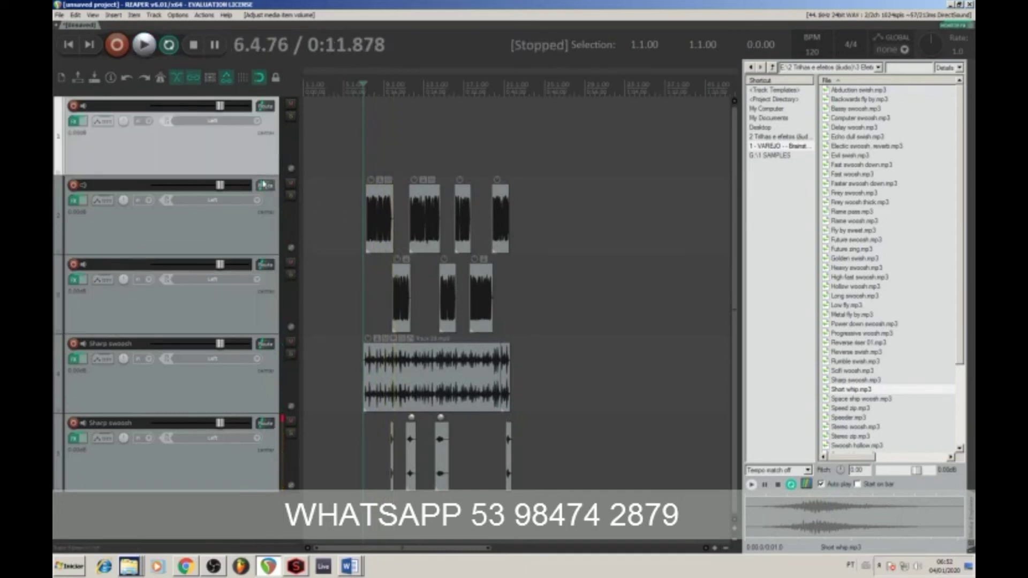
click(61, 175)
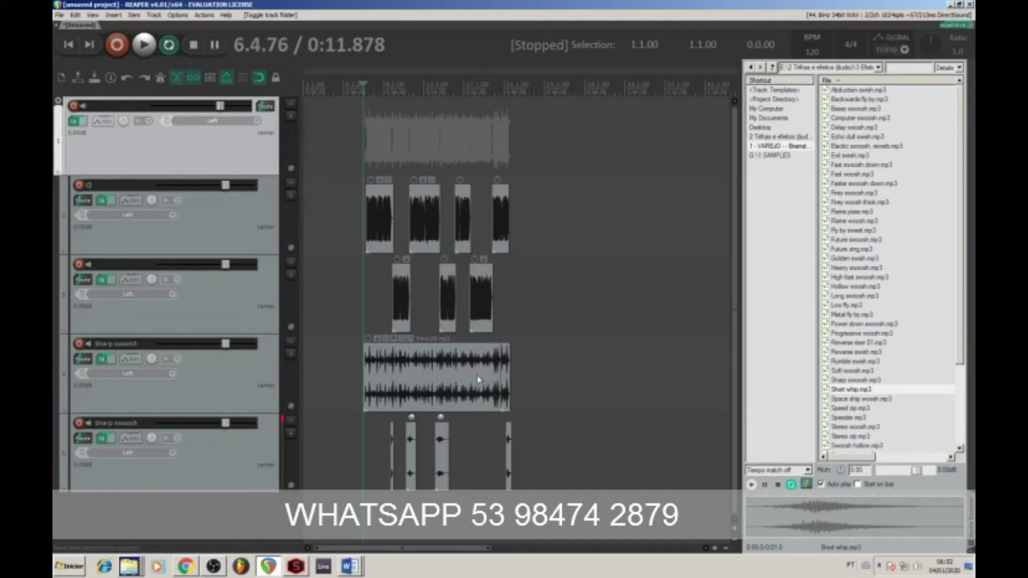
click(364, 432)
scroll(394, 432, up, 2)
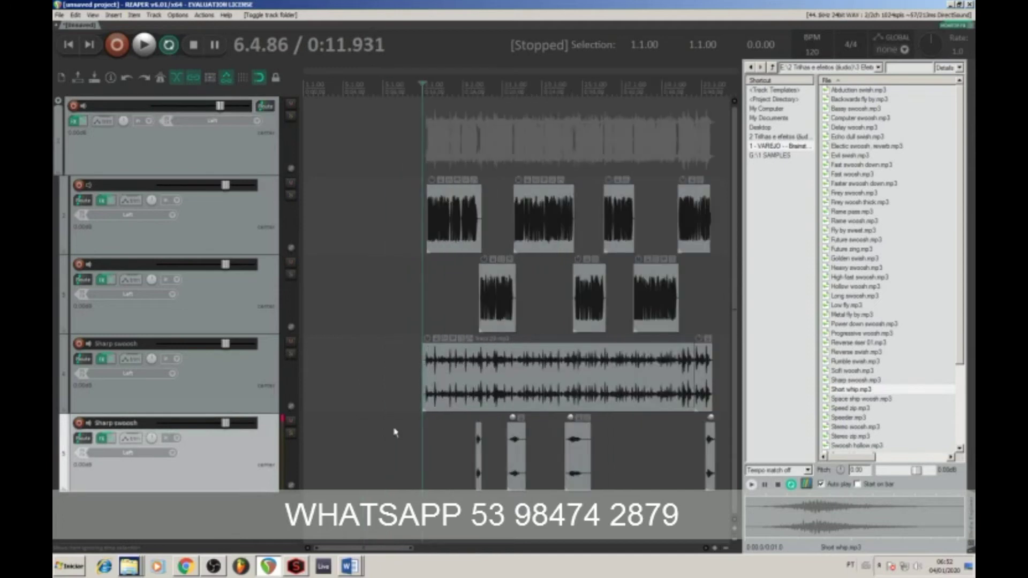
scroll(495, 466, down, 2)
Lower the high-pass band's frequency in ReaEQ on the folder track and audition the mix.
click(76, 123)
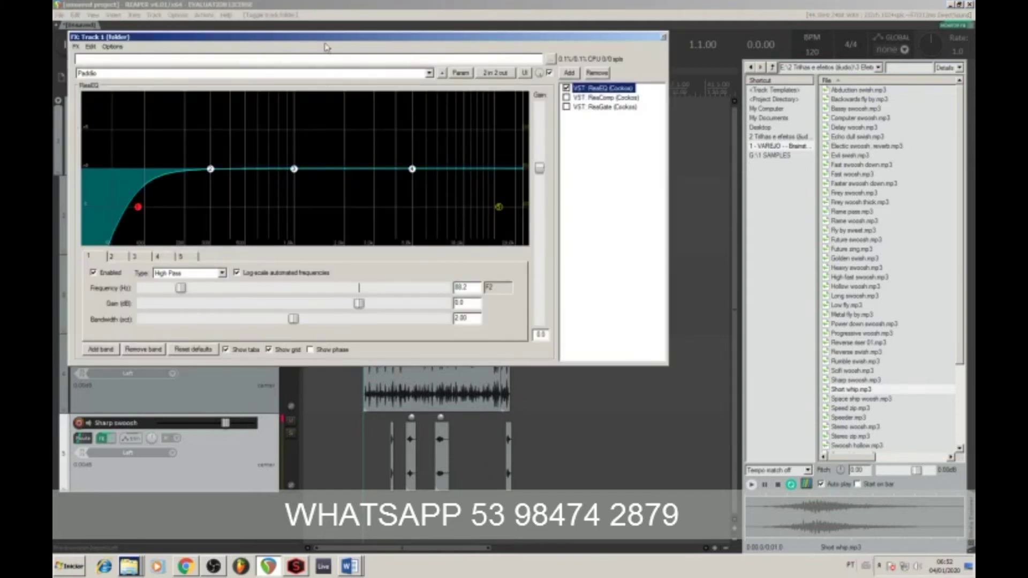
drag(328, 45, 412, 99)
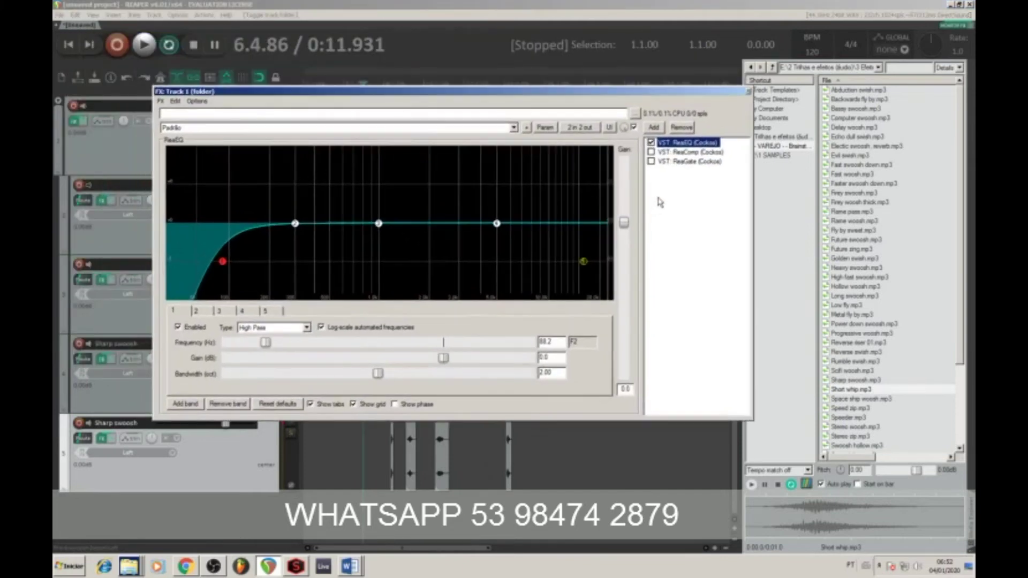
drag(229, 262, 179, 261)
key(space)
key(space)
Enable ReaComp on the folder track with a 15.3 ms attack and a -13.4 dB threshold, and audition the compression.
click(677, 126)
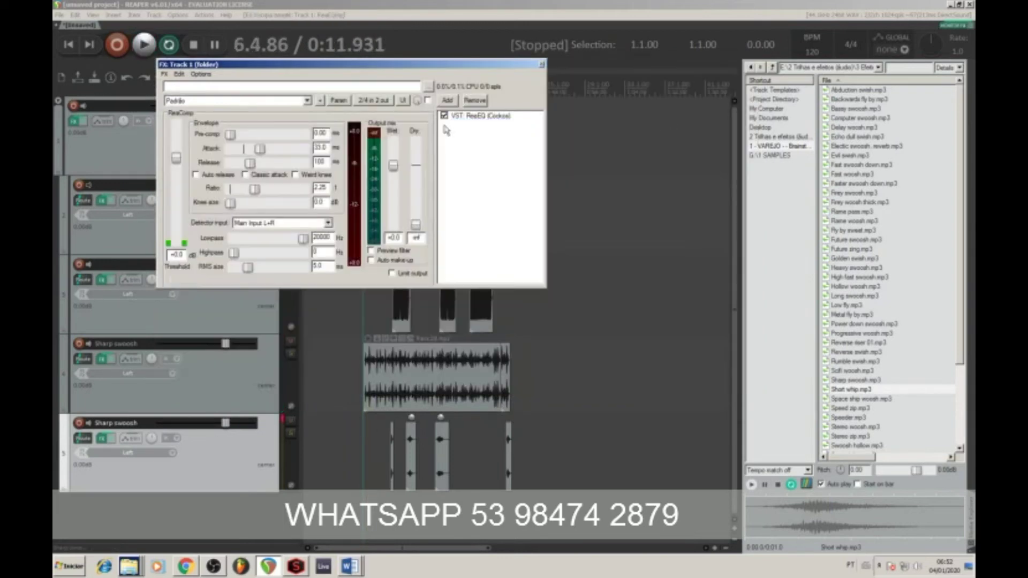
drag(361, 65, 468, 74)
key(space)
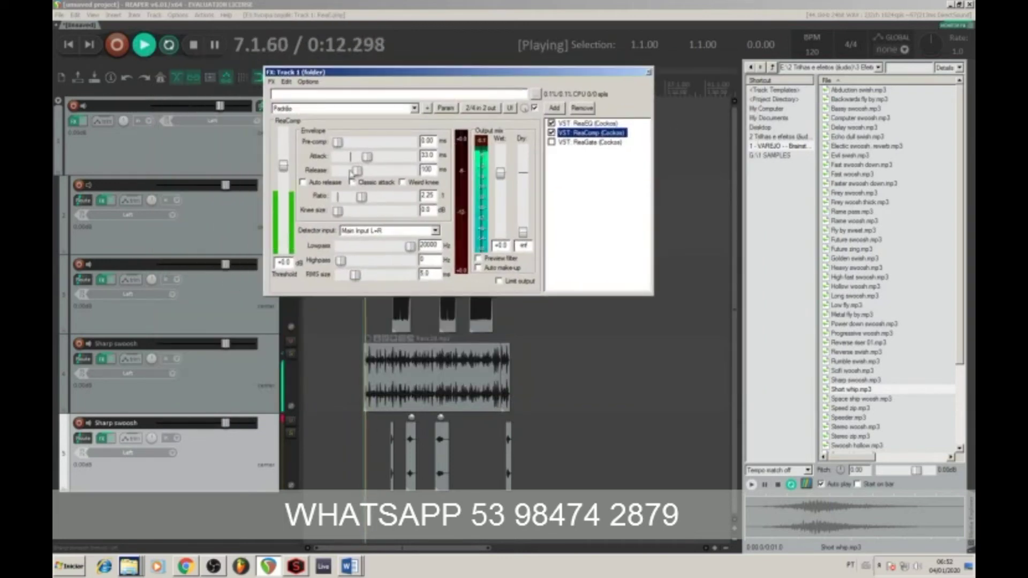
drag(366, 156, 361, 159)
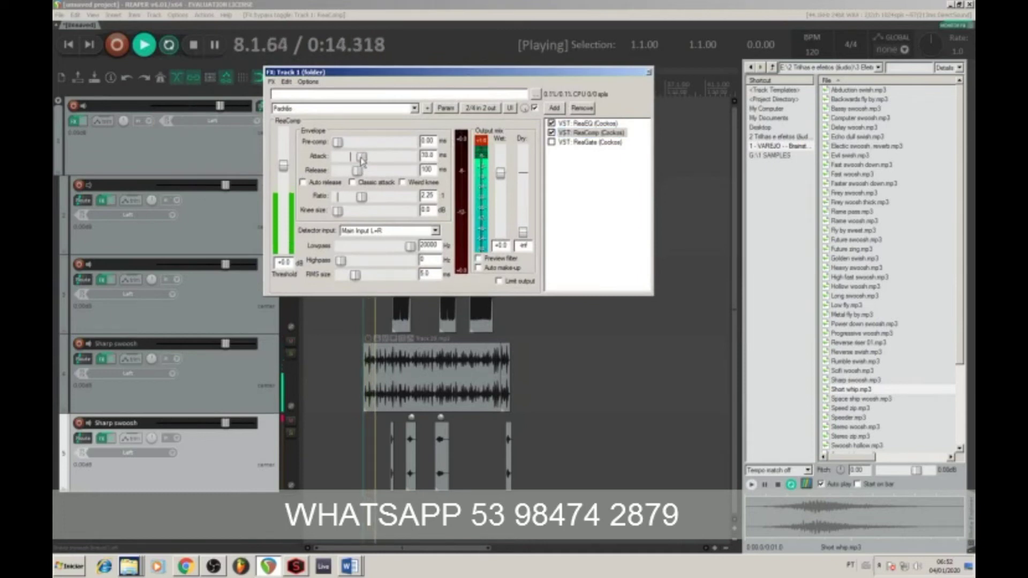
drag(283, 166, 289, 199)
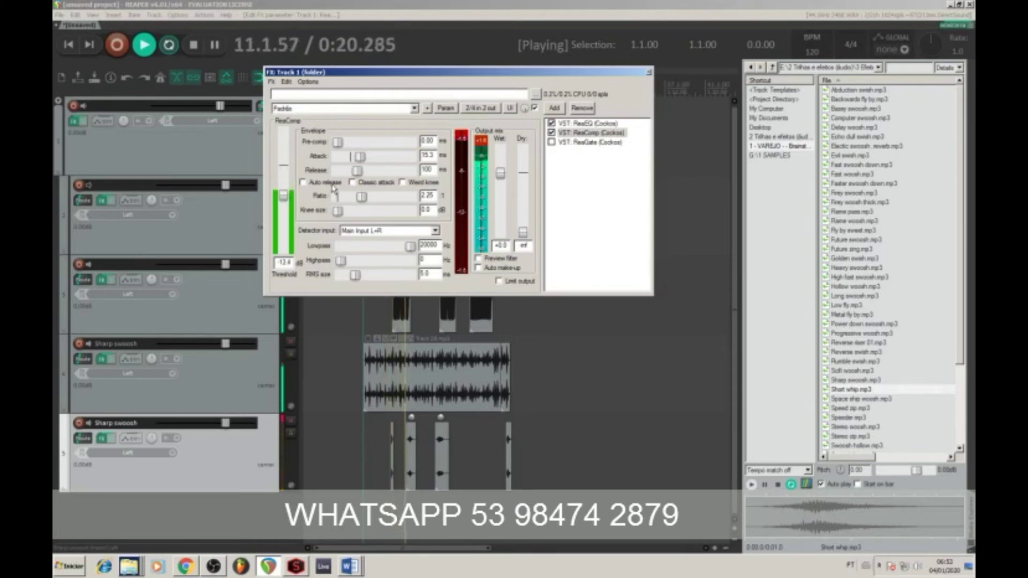
key(space)
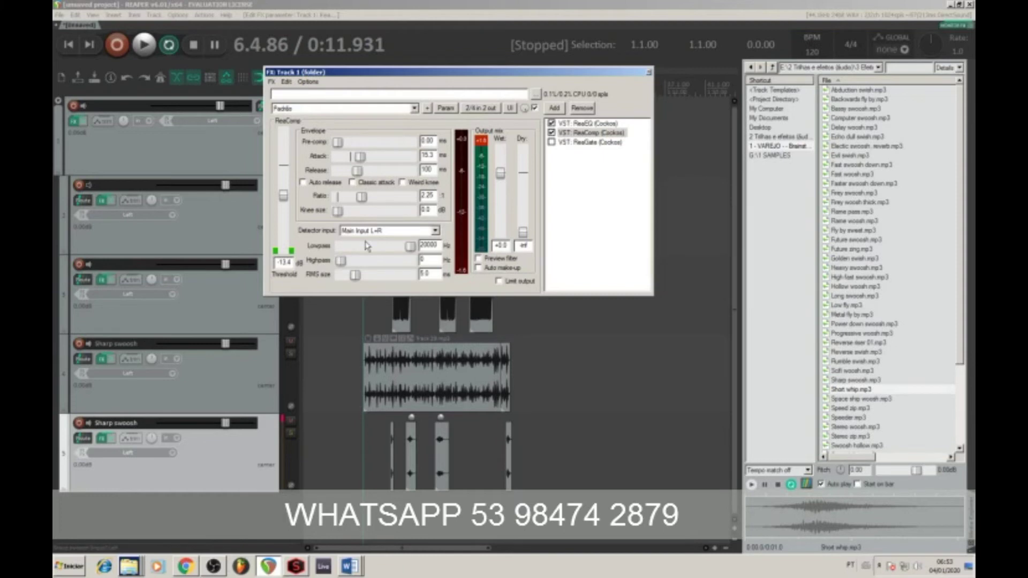
key(space)
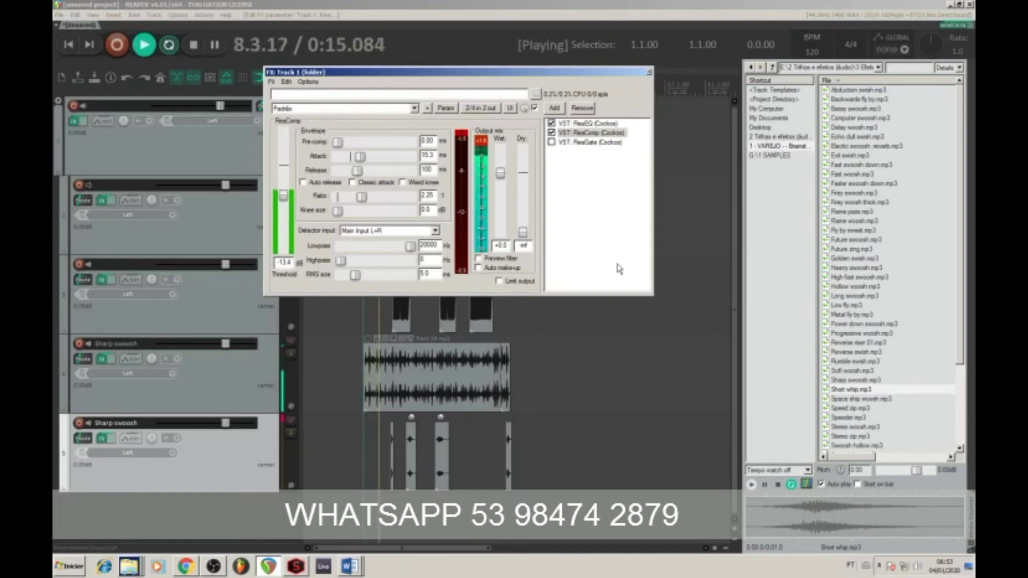
key(space)
Add the Waves CLA-2A Stereo compressor to the folder track's effects chain.
click(554, 107)
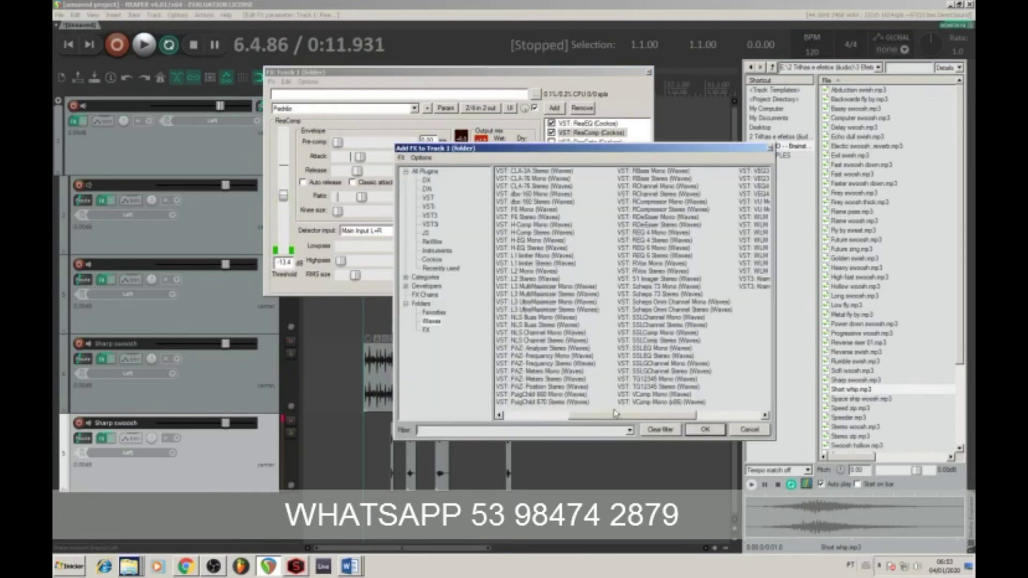
drag(607, 416, 520, 413)
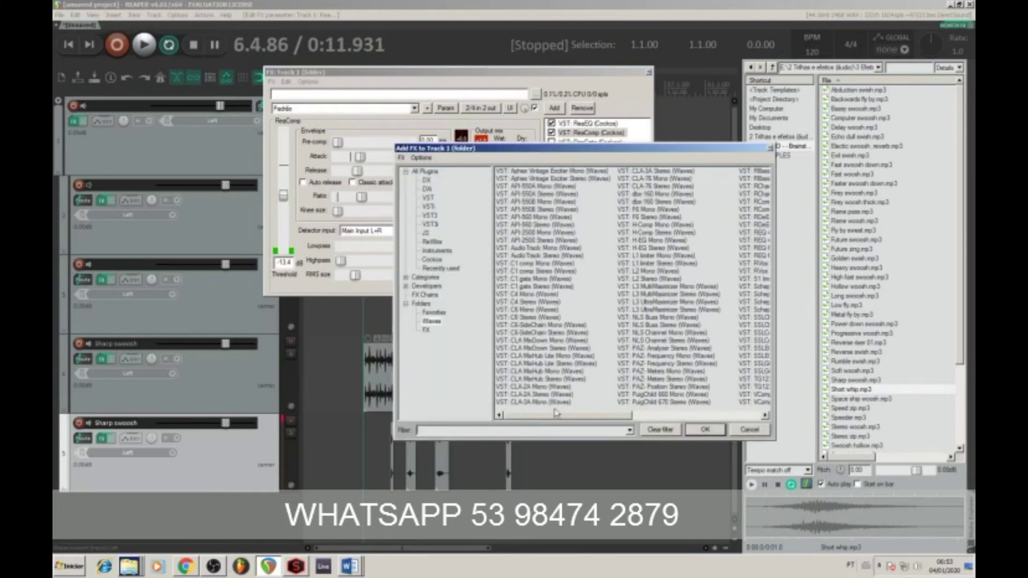
double_click(541, 394)
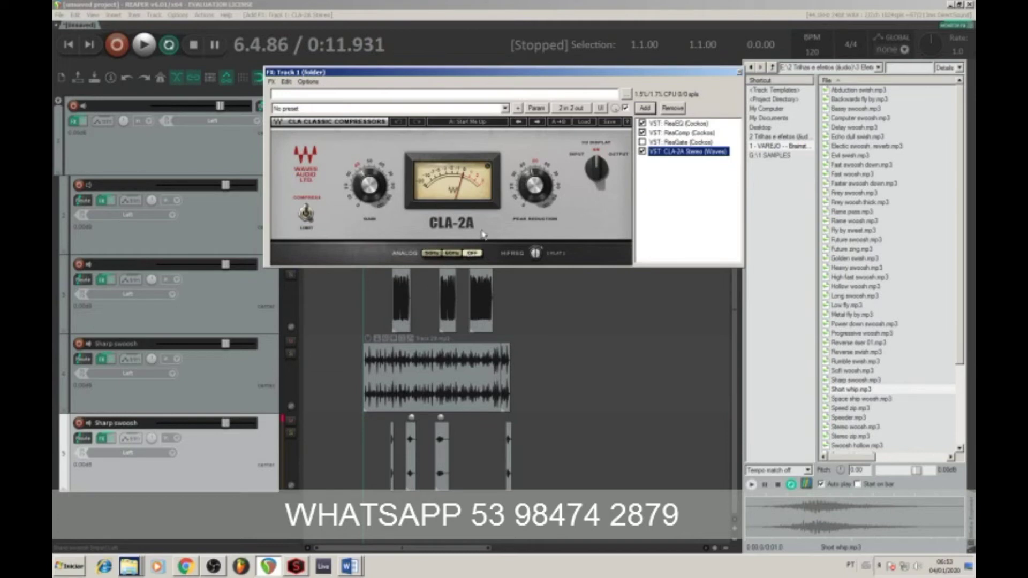
Adjust the CLA-2A's gain and audition the mix from the start of the music.
key(space)
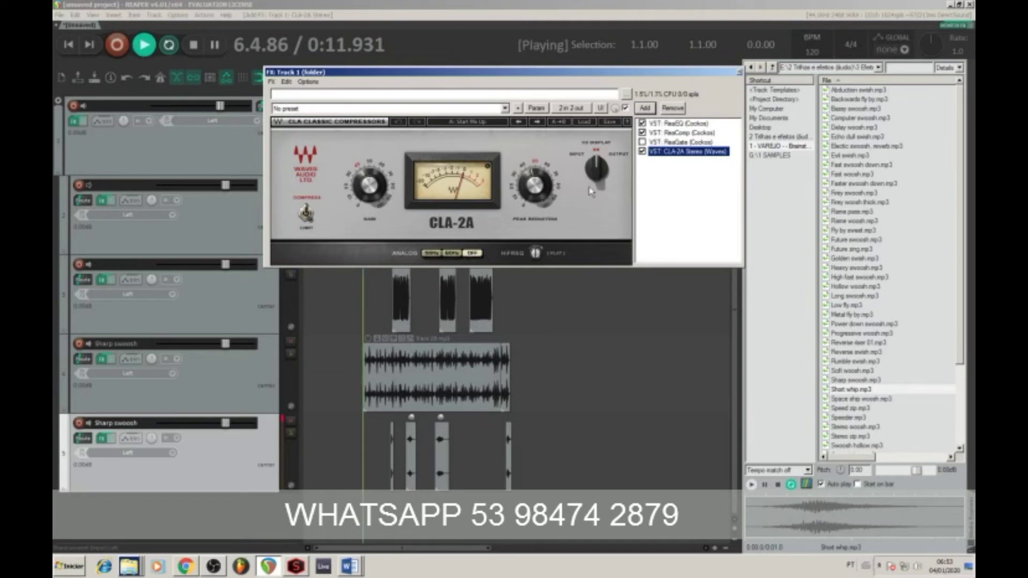
key(space)
drag(379, 199, 388, 207)
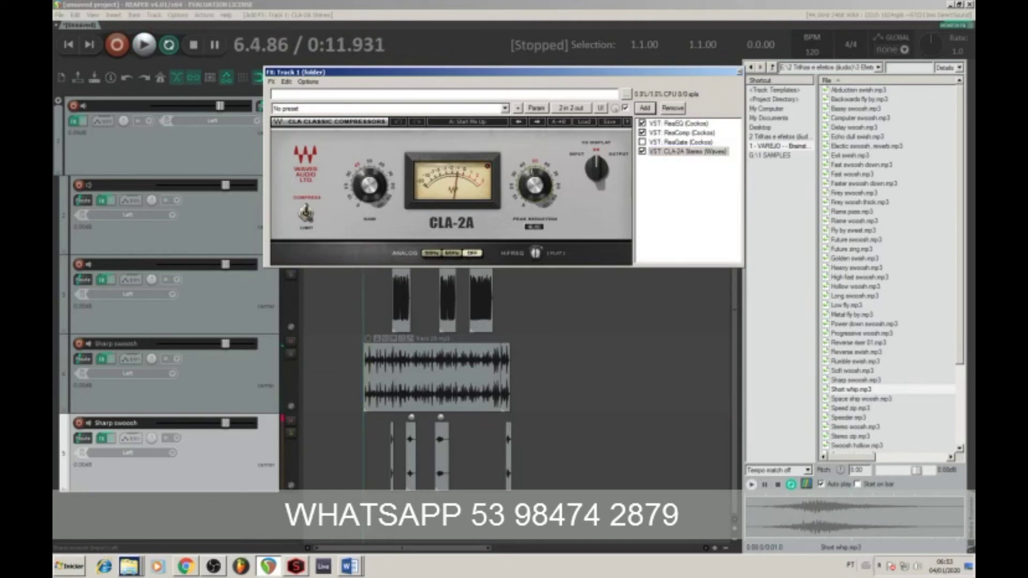
key(space)
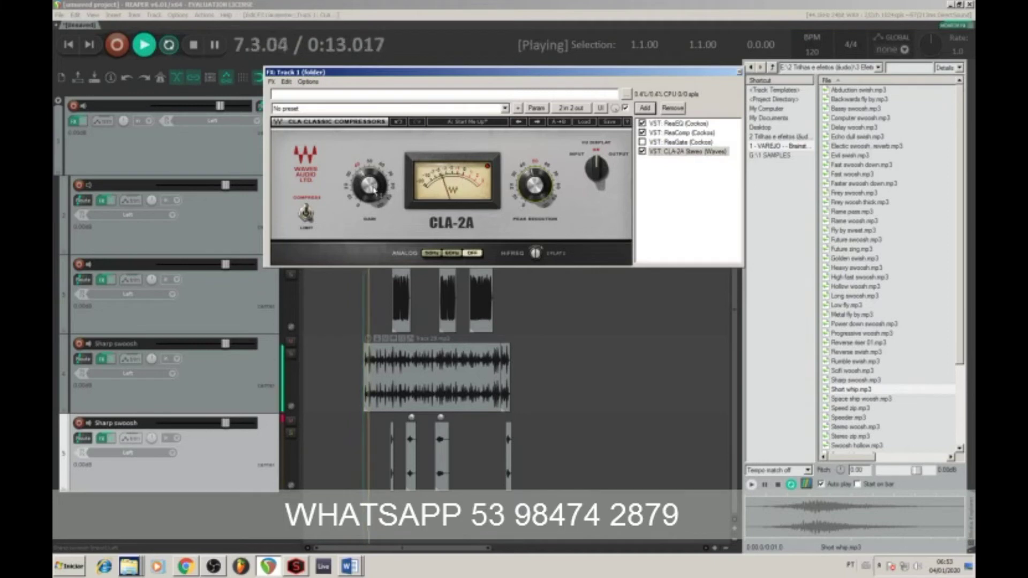
key(space)
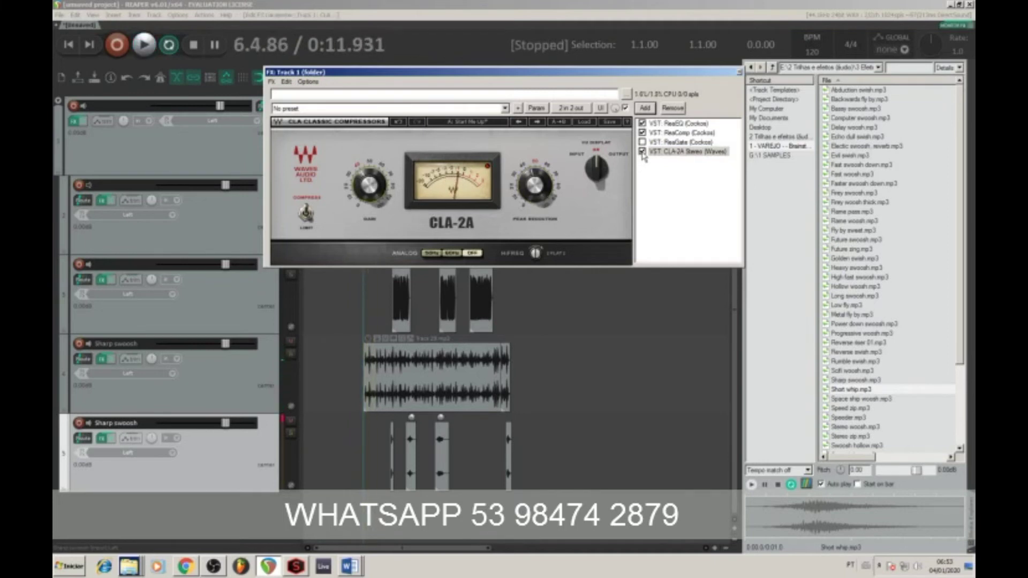
Bypass the CLA-2A, play the mix without it, and re-enable the compressor to compare the sound.
click(641, 152)
key(space)
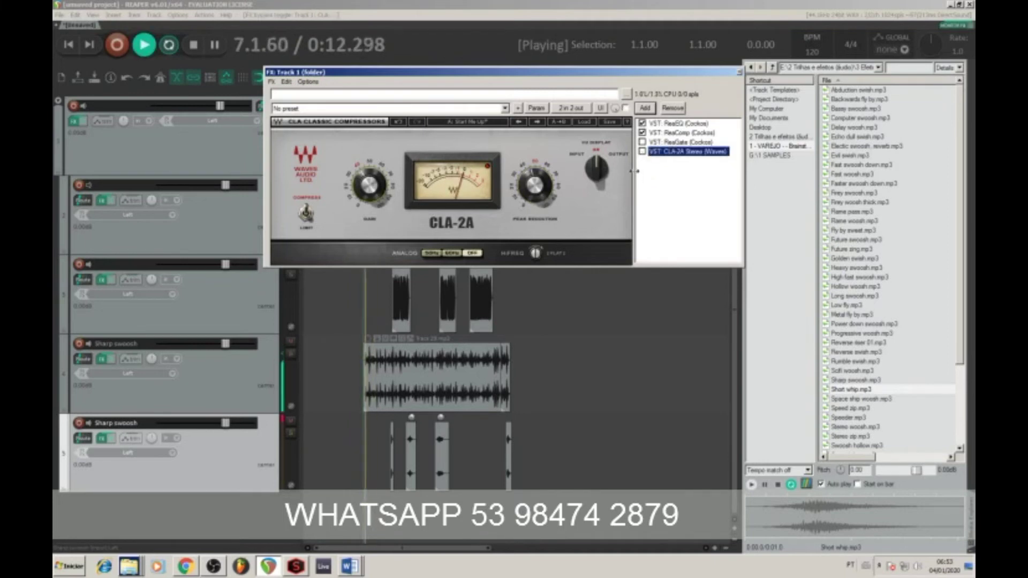
key(space)
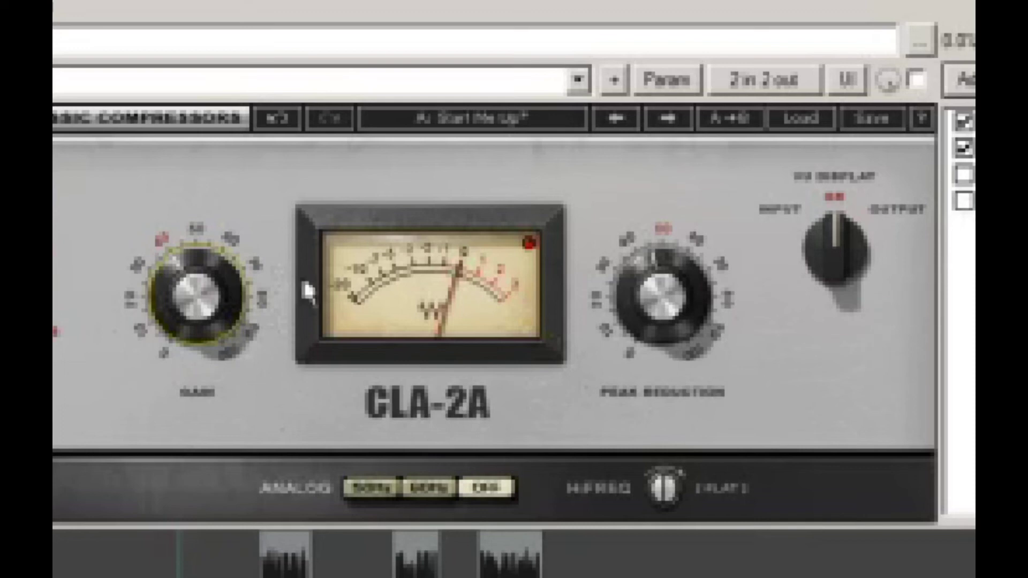
mouse_move(163, 339)
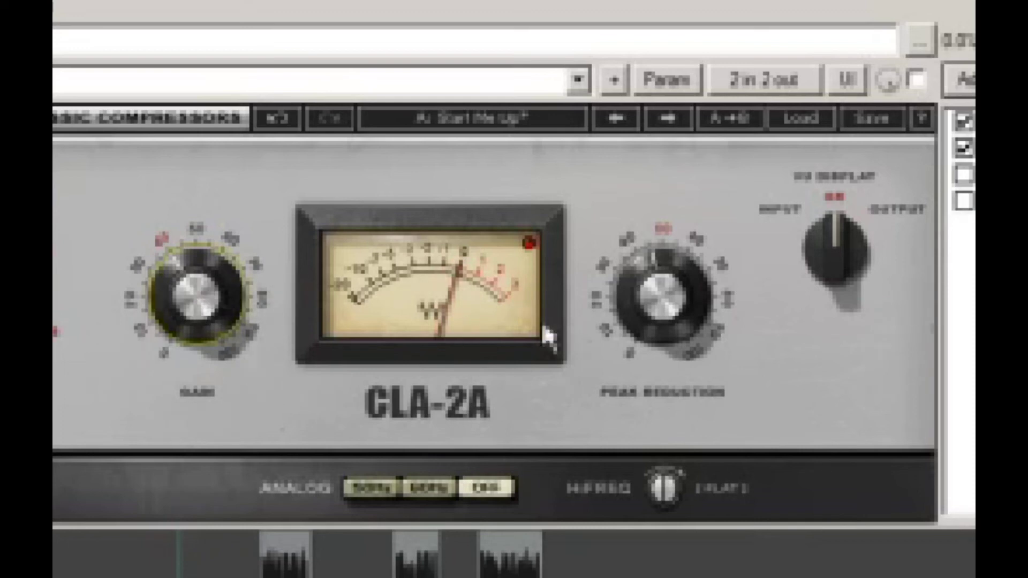
mouse_move(654, 289)
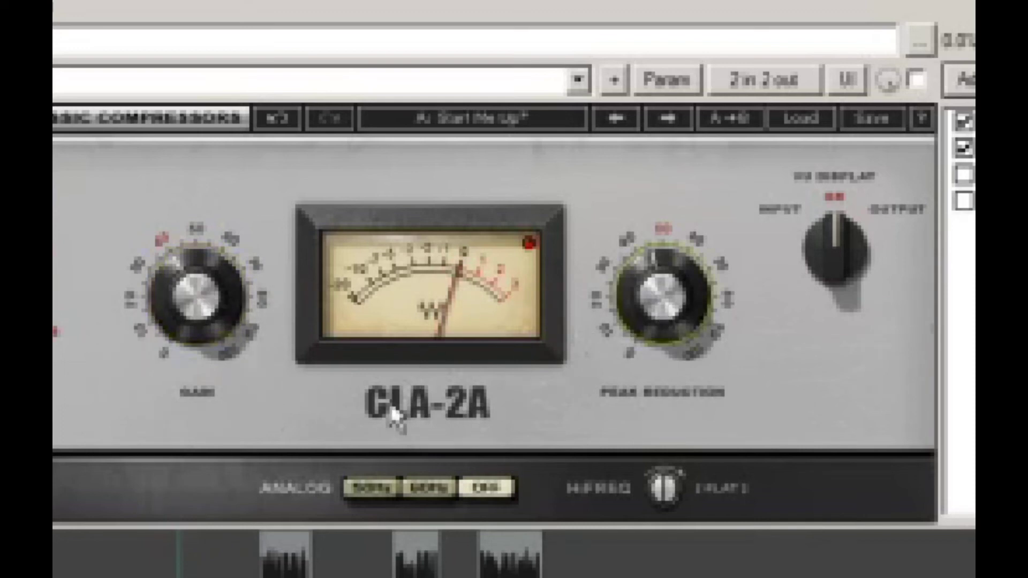
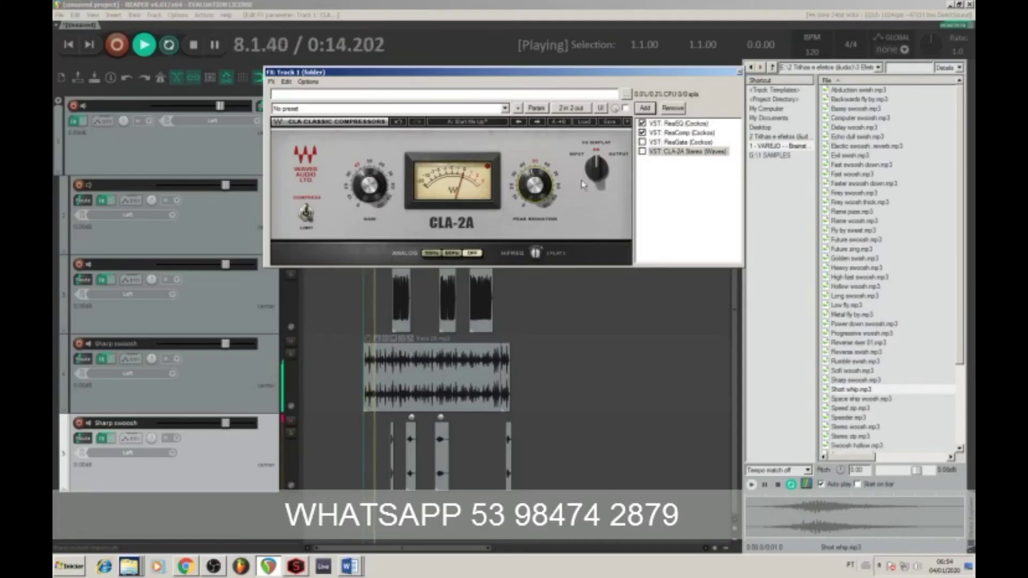
click(641, 152)
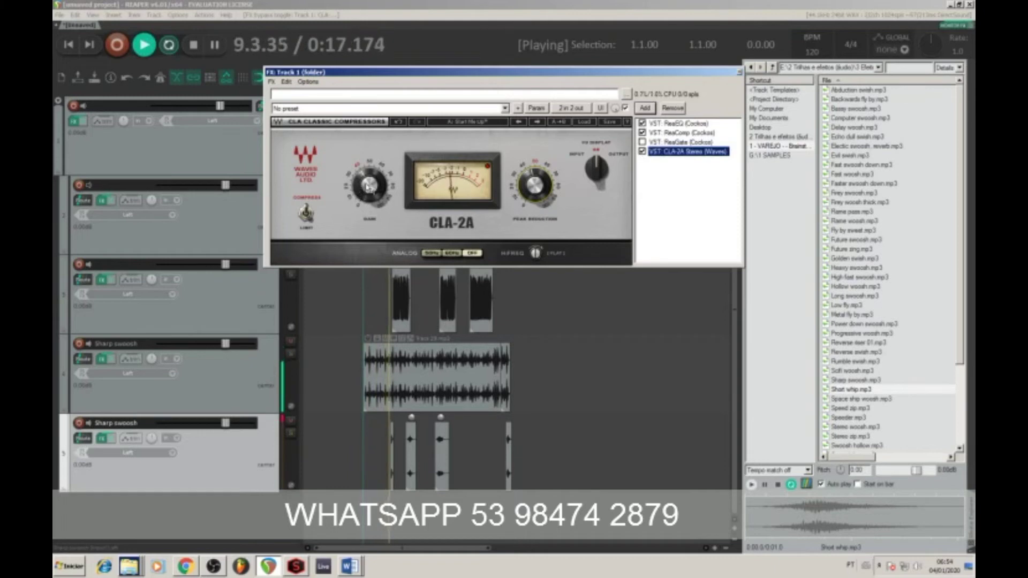
key(space)
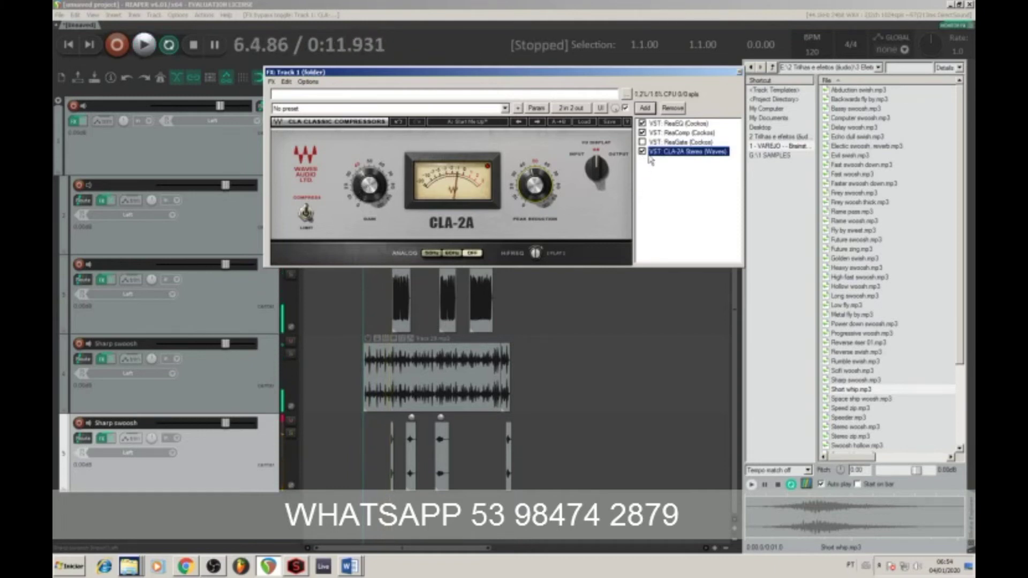
Fine-tune the CLA-2A's gain while comparing the mix with the compressor bypassed and enabled.
click(370, 184)
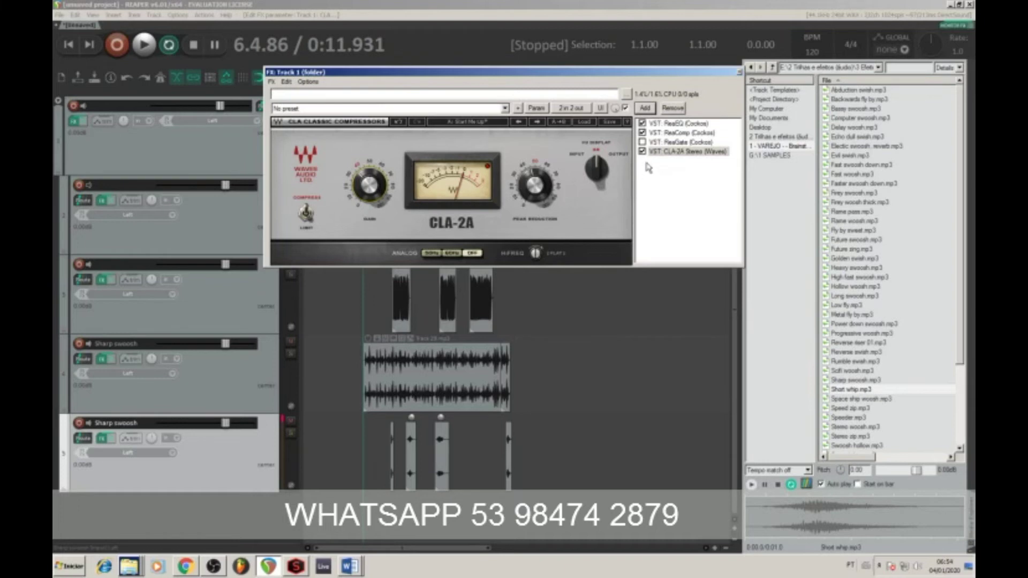
key(space)
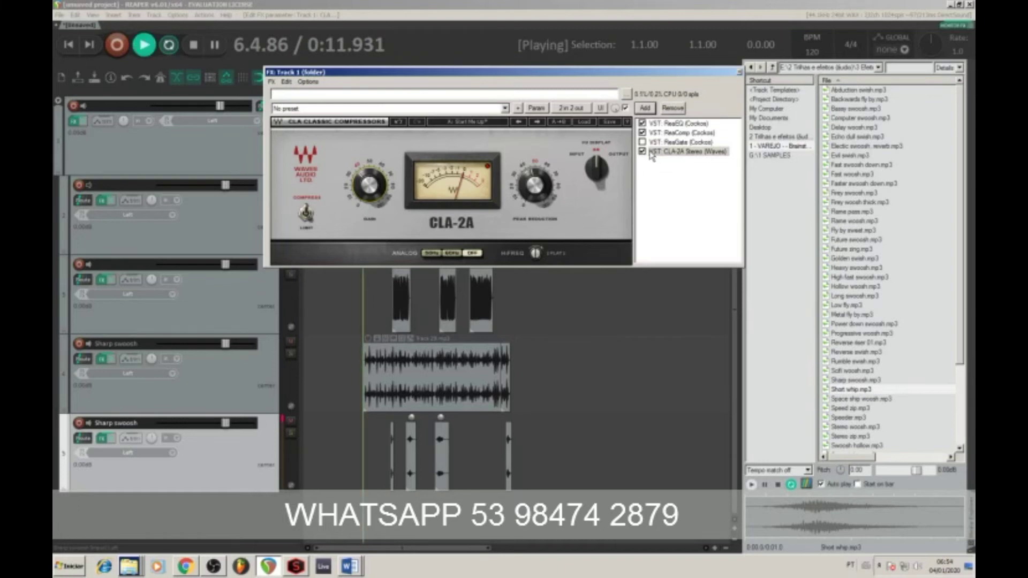
click(642, 152)
click(643, 152)
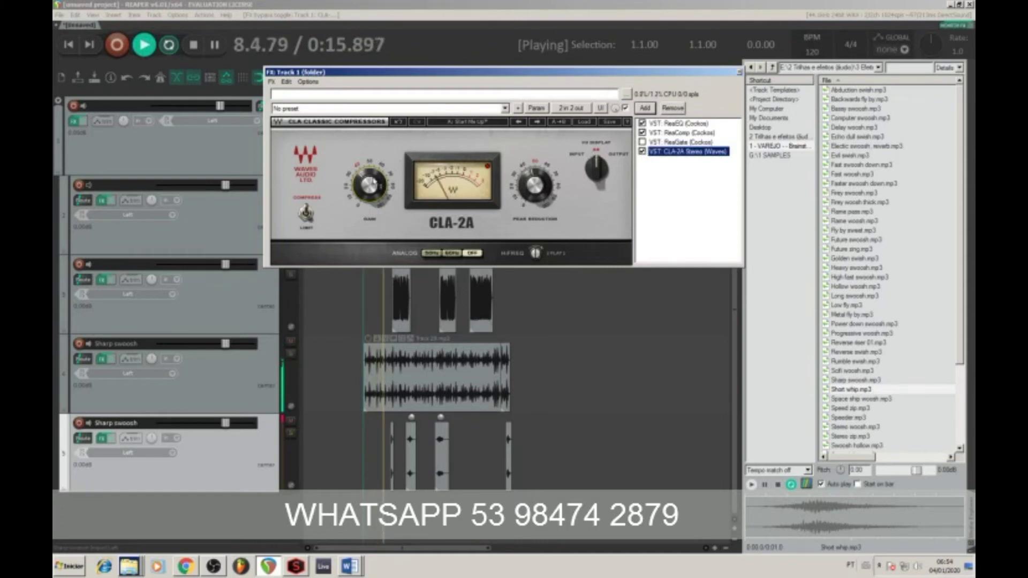
click(369, 184)
key(space)
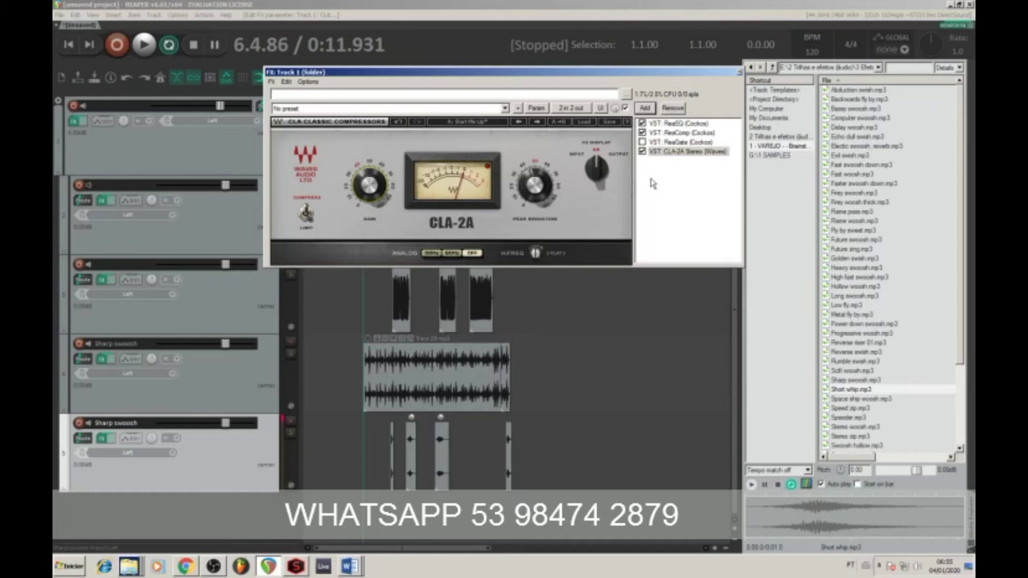
Play the spot's voice and music while switching the CLA-2A off and on, leaving it enabled.
key(space)
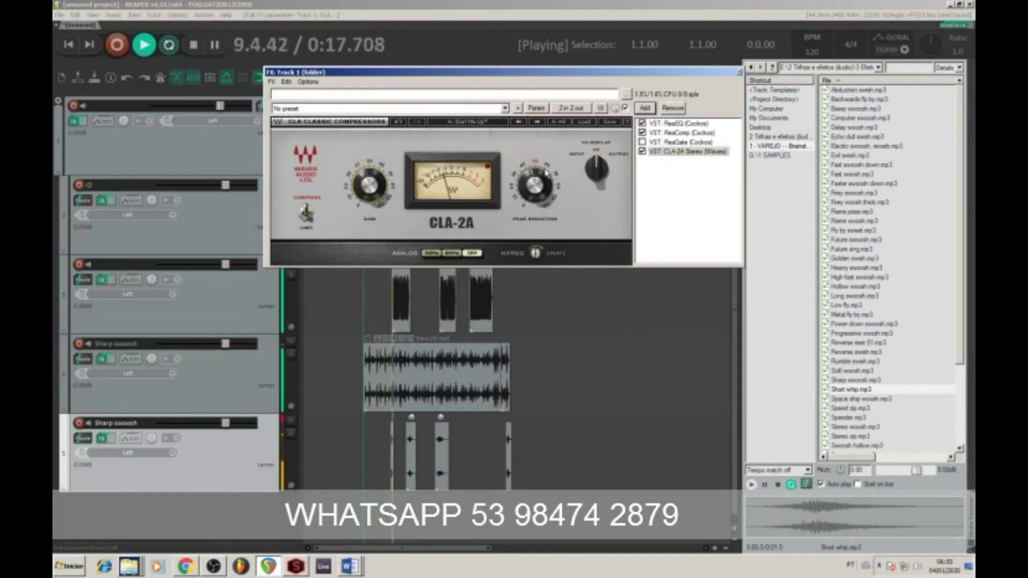
click(642, 152)
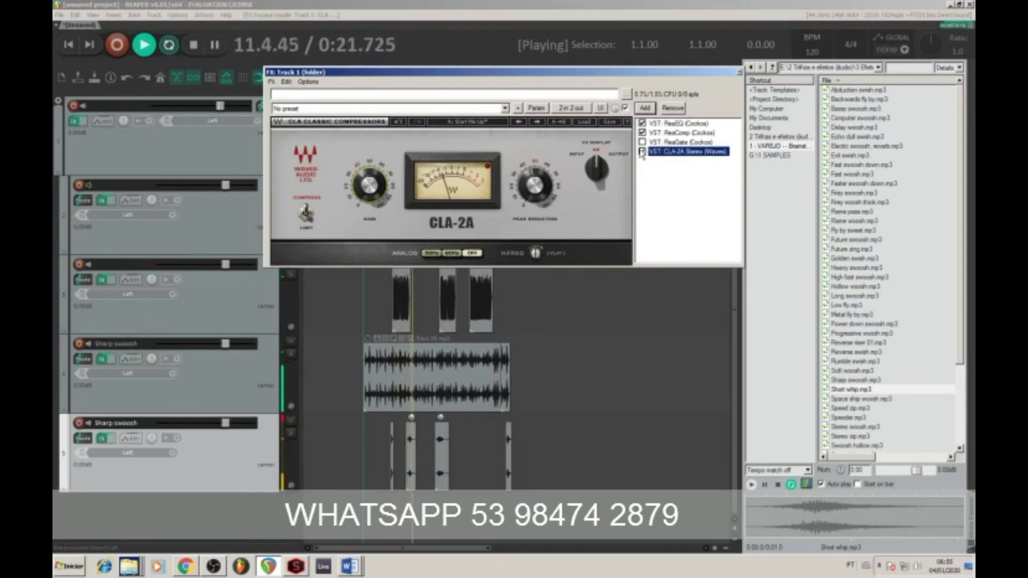
key(space)
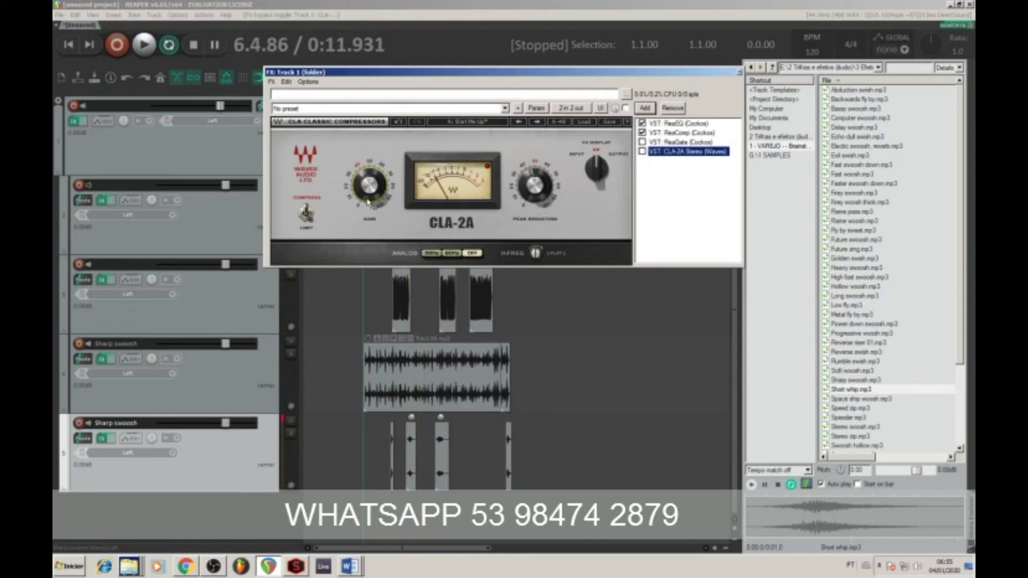
key(space)
click(642, 151)
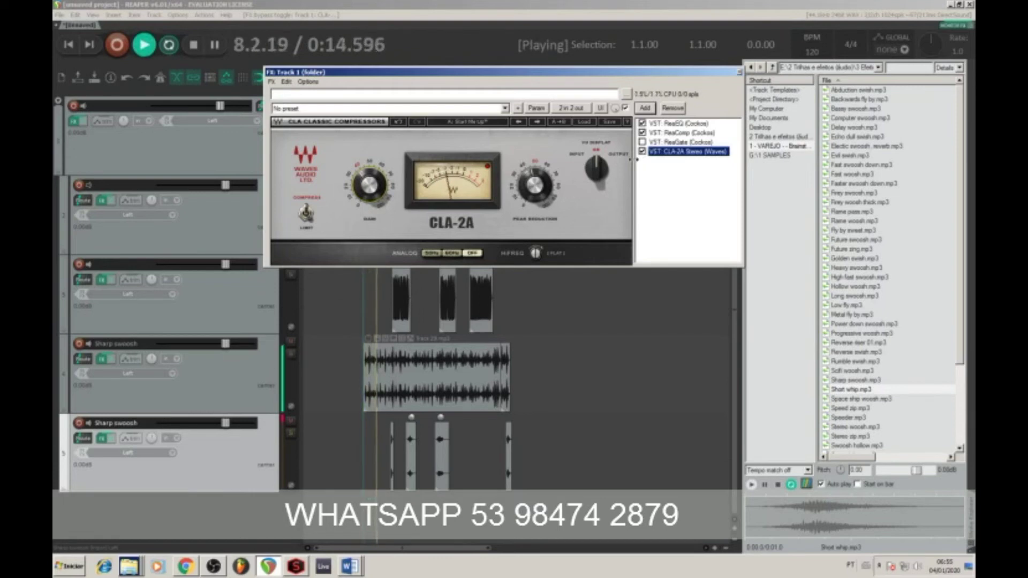
click(642, 152)
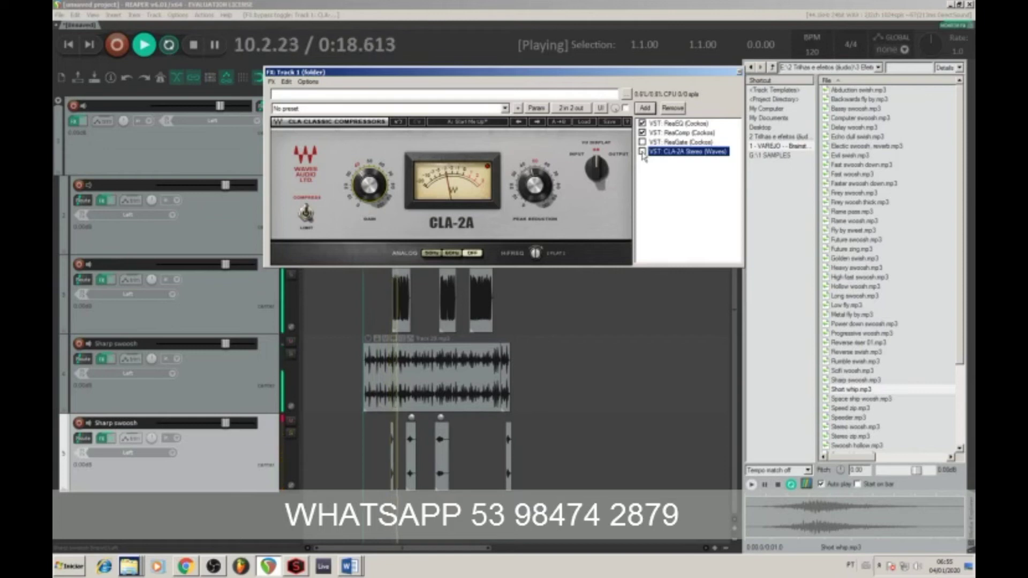
click(642, 151)
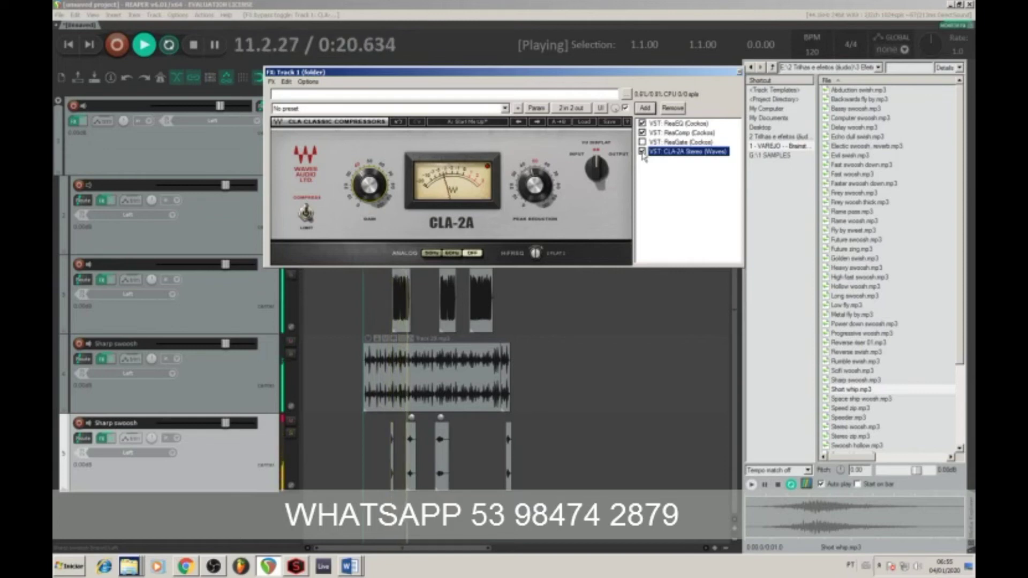
key(space)
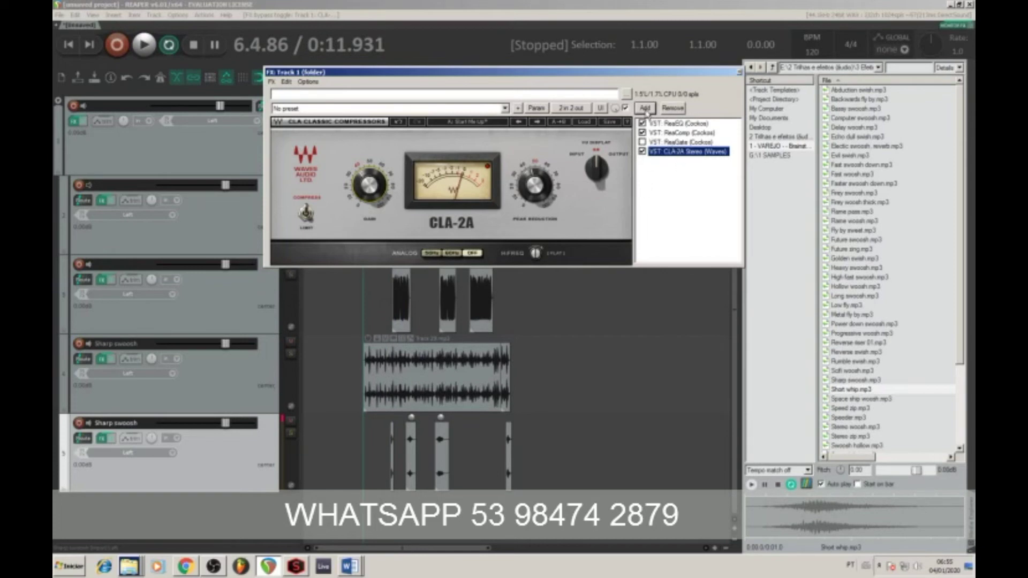
Add the Waves PuigTec EQP1A Mono (x86) equalizer to the folder track and move its window clear of the transport.
click(645, 108)
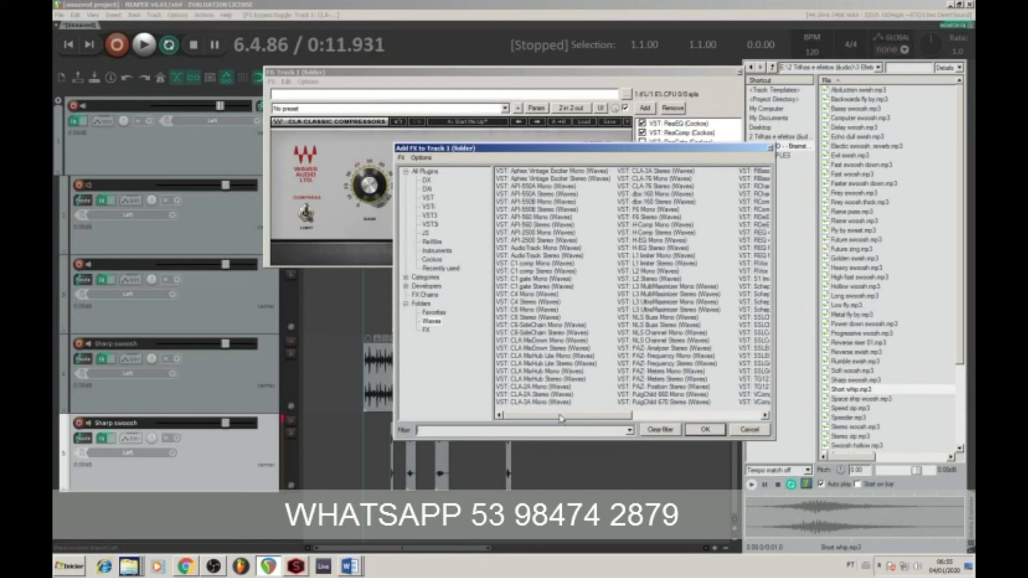
text(PUIG)
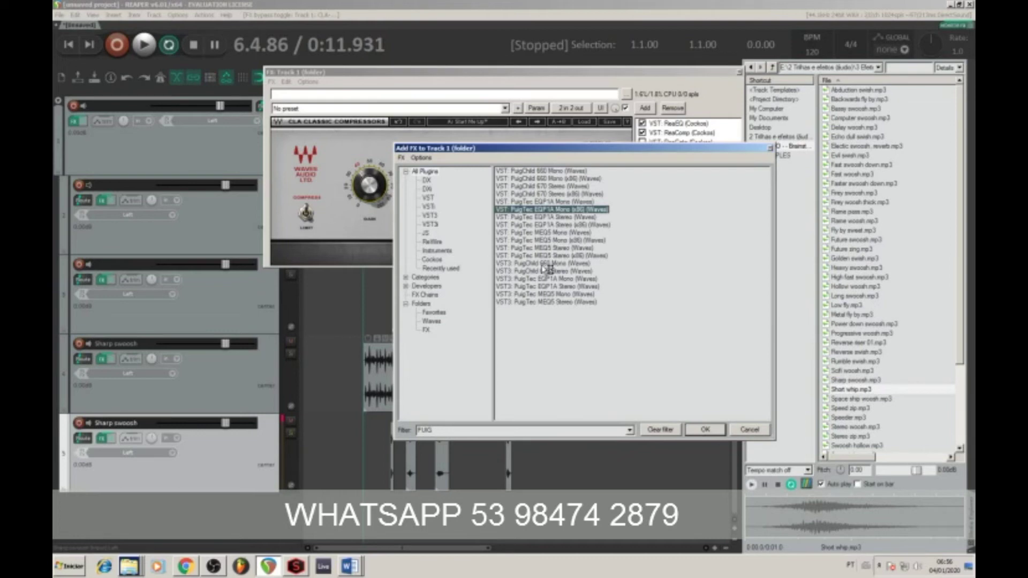
key(Return)
drag(429, 47, 615, 179)
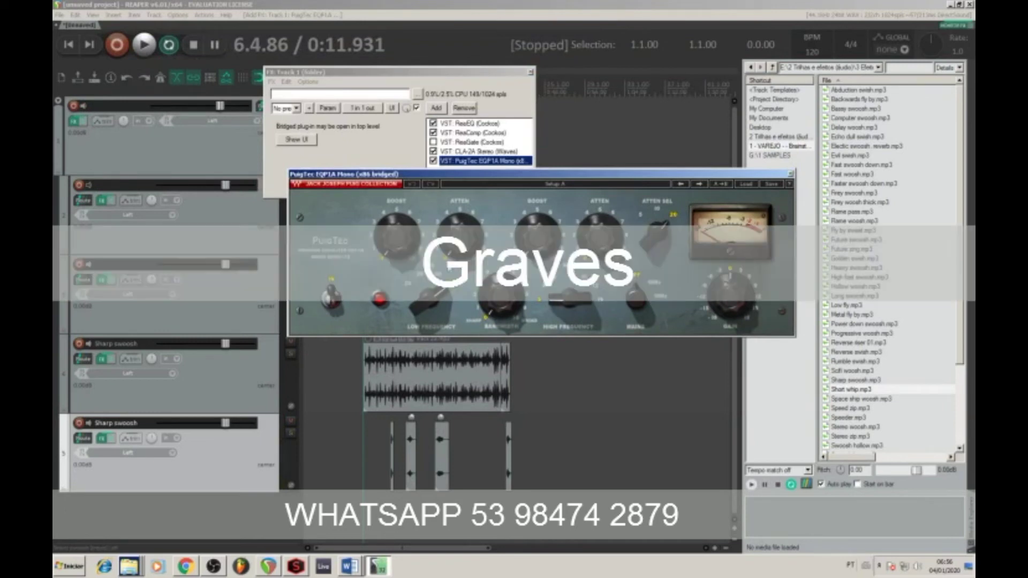
Raise the PuigTec's low-frequency boost to about 2 during playback and toggle the equalizer to compare.
key(space)
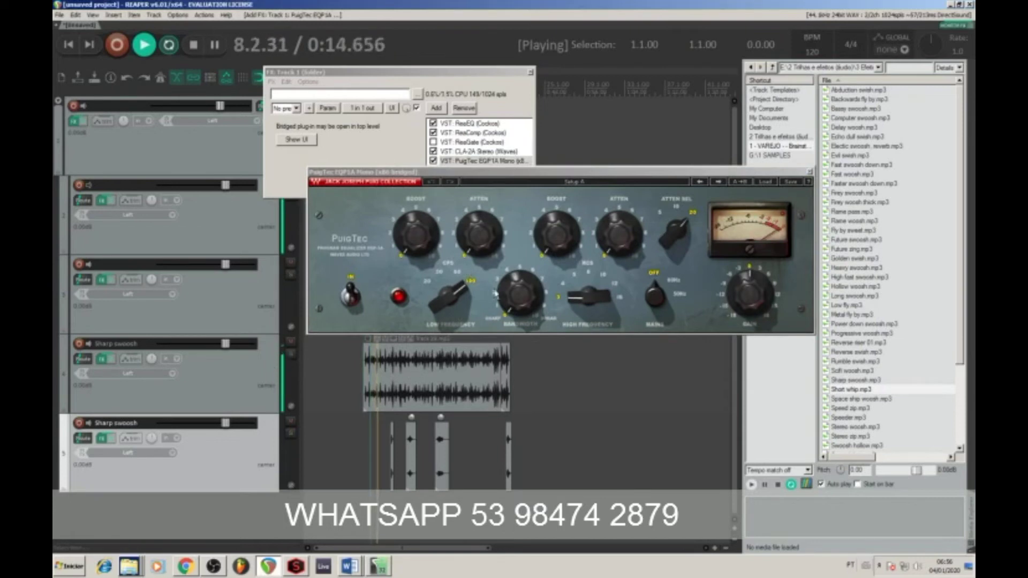
drag(415, 234, 416, 223)
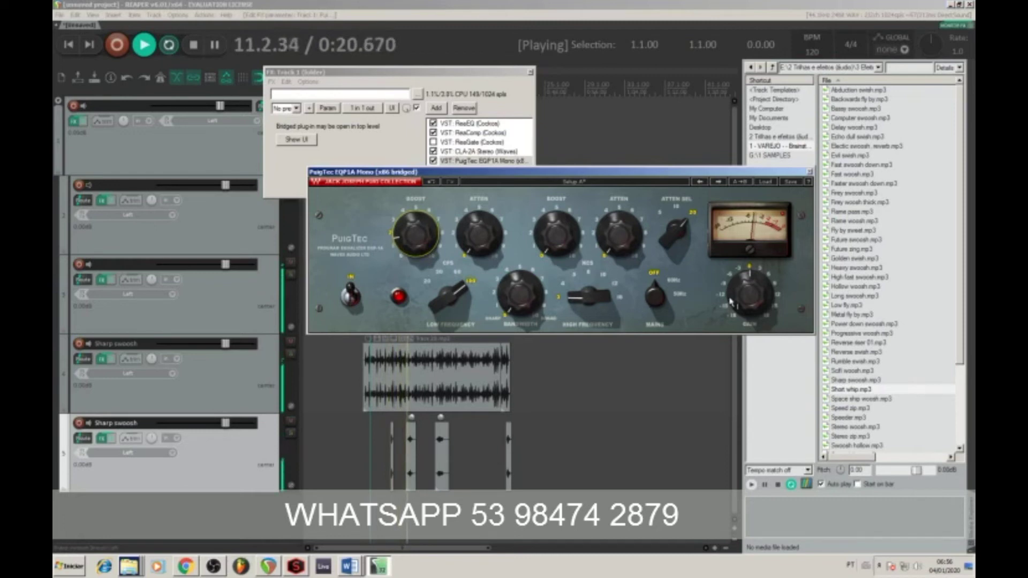
drag(434, 172, 433, 213)
click(433, 161)
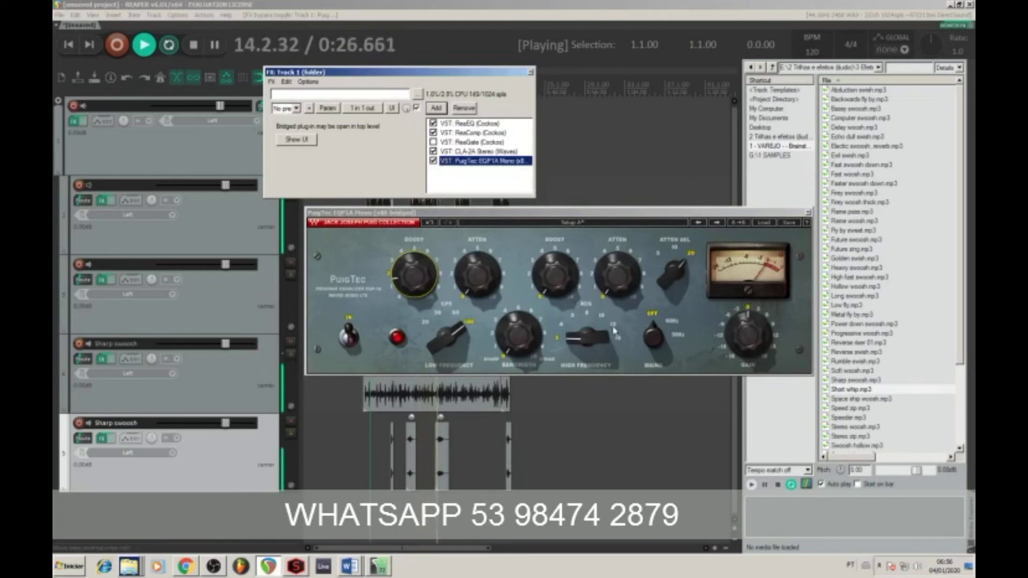
Set the PuigTec's high frequency to 10 and its boost to about 3, and audition the spot's ending.
drag(589, 338, 589, 316)
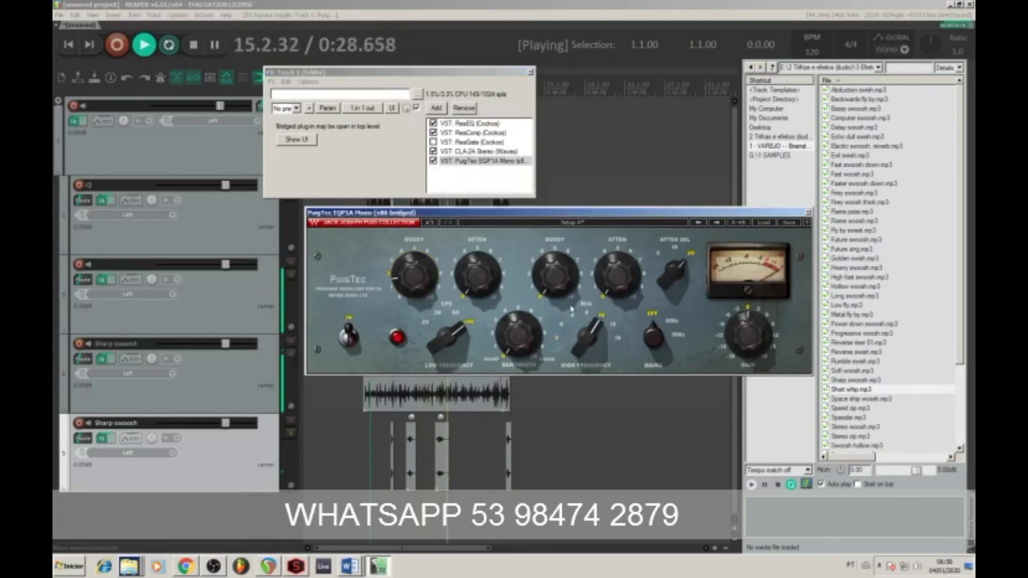
drag(555, 274, 555, 262)
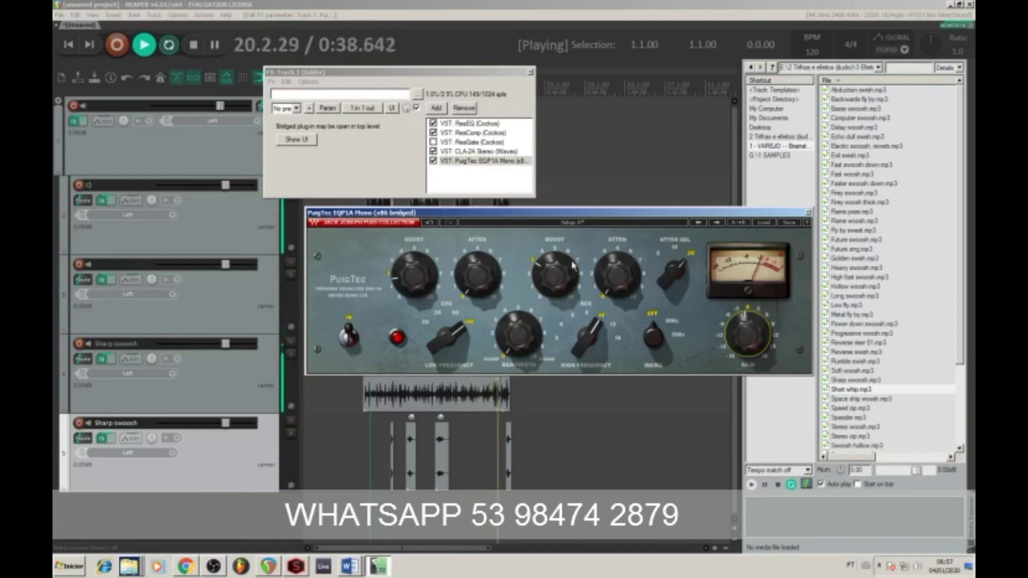
click(474, 428)
key(space)
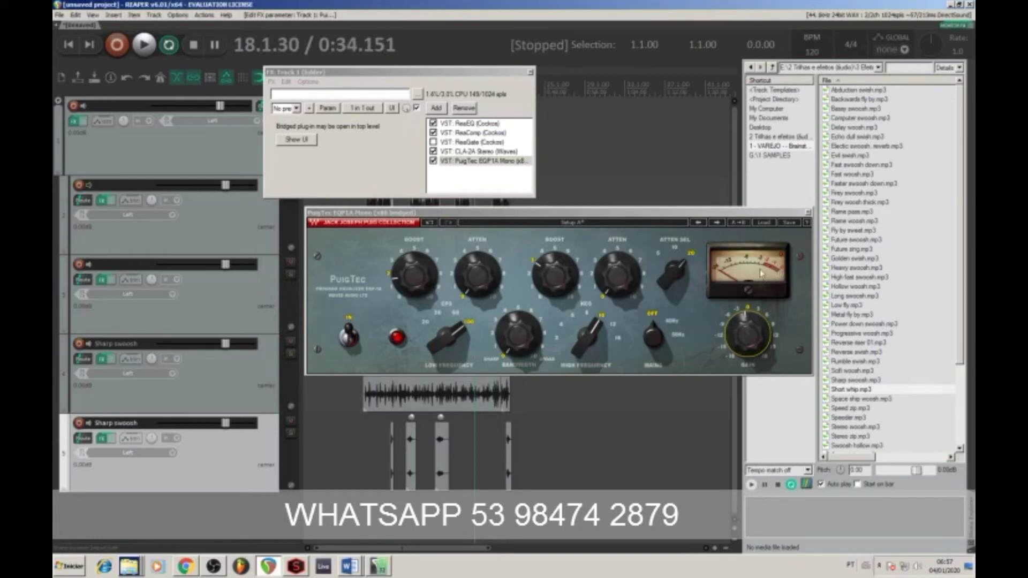
key(space)
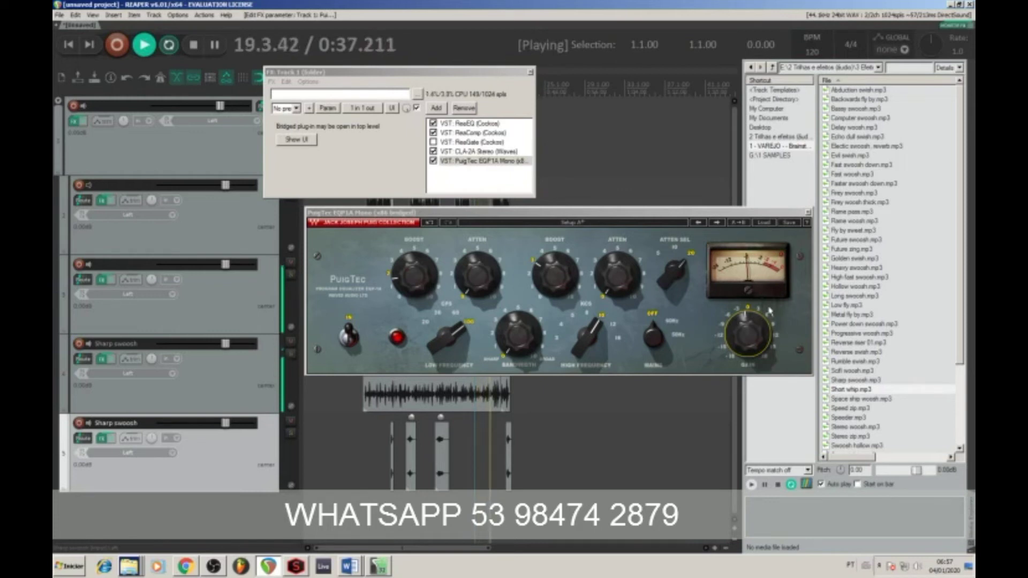
Replay the spot's ending while switching the PuigTec EQP1A off and on, leaving it enabled.
key(space)
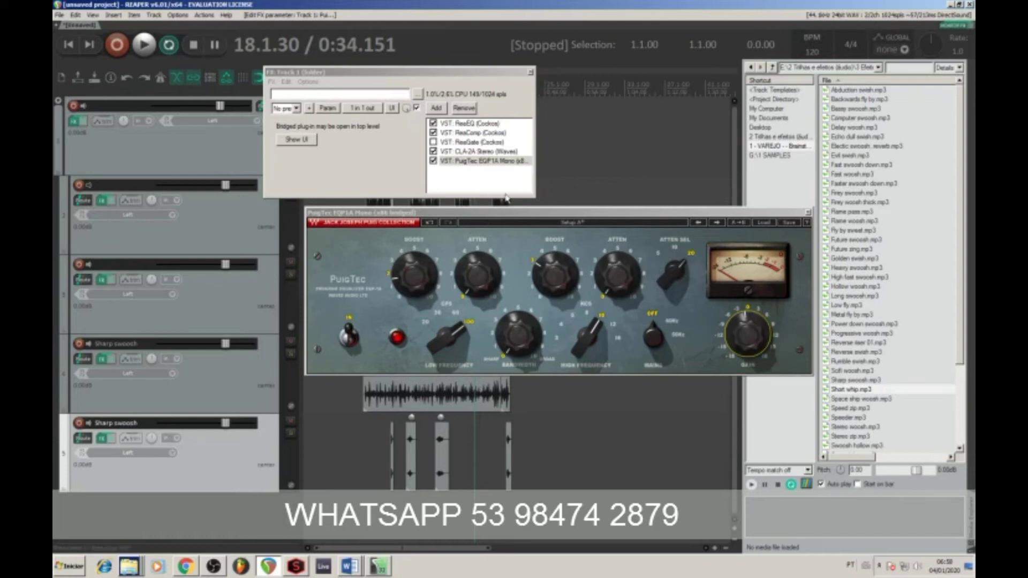
key(space)
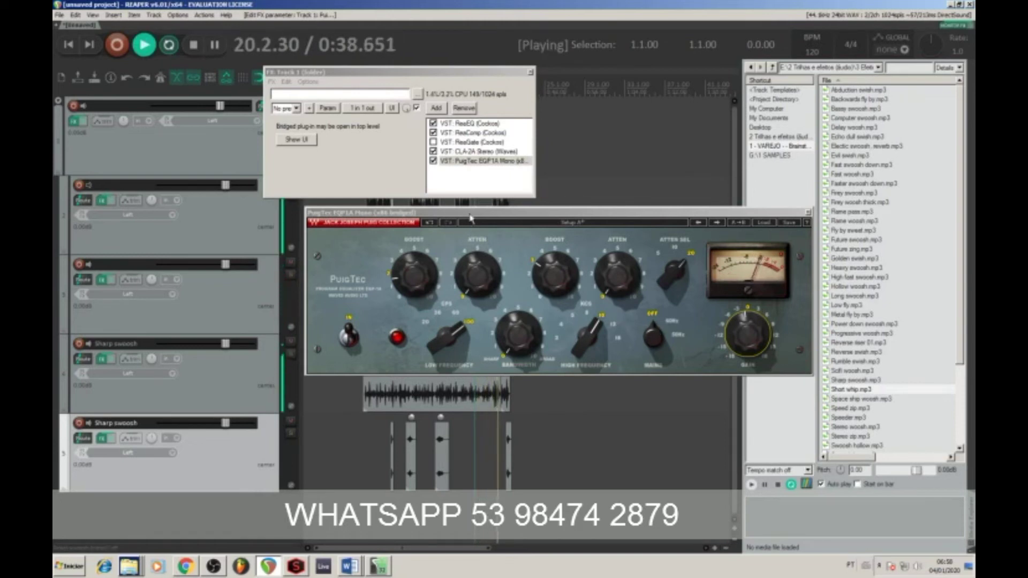
key(space)
key(space)
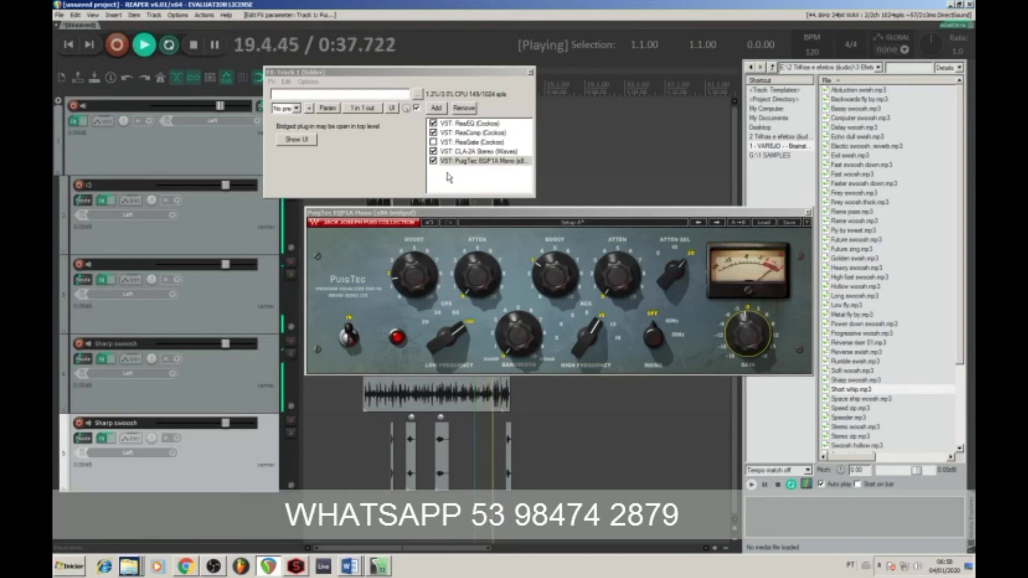
click(433, 160)
click(433, 160)
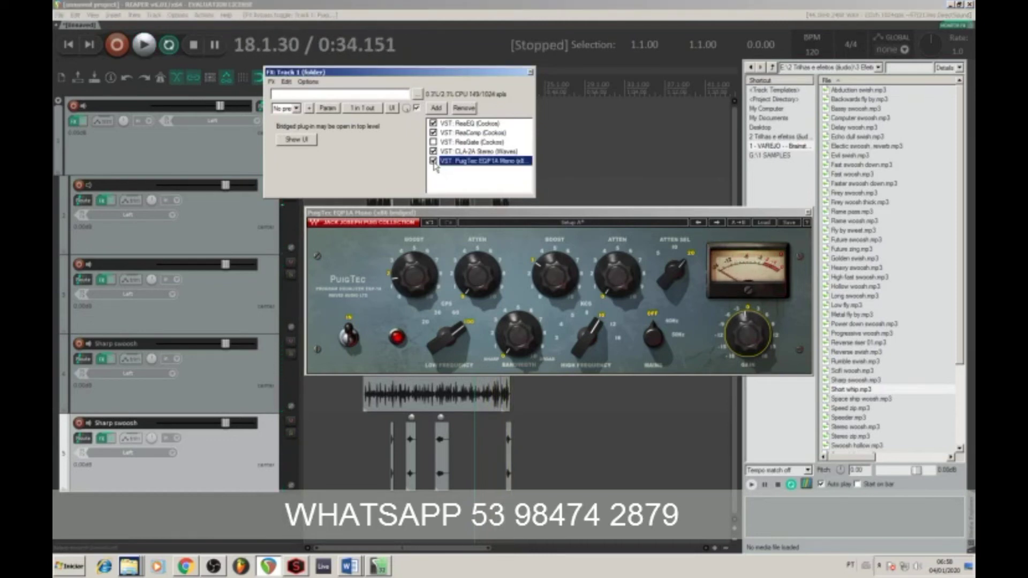
click(433, 161)
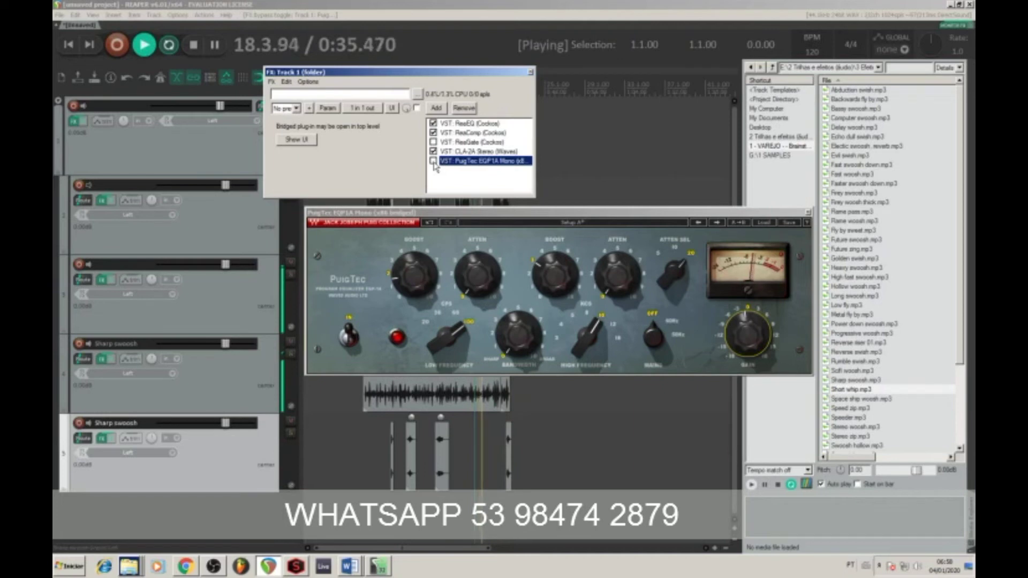
click(433, 161)
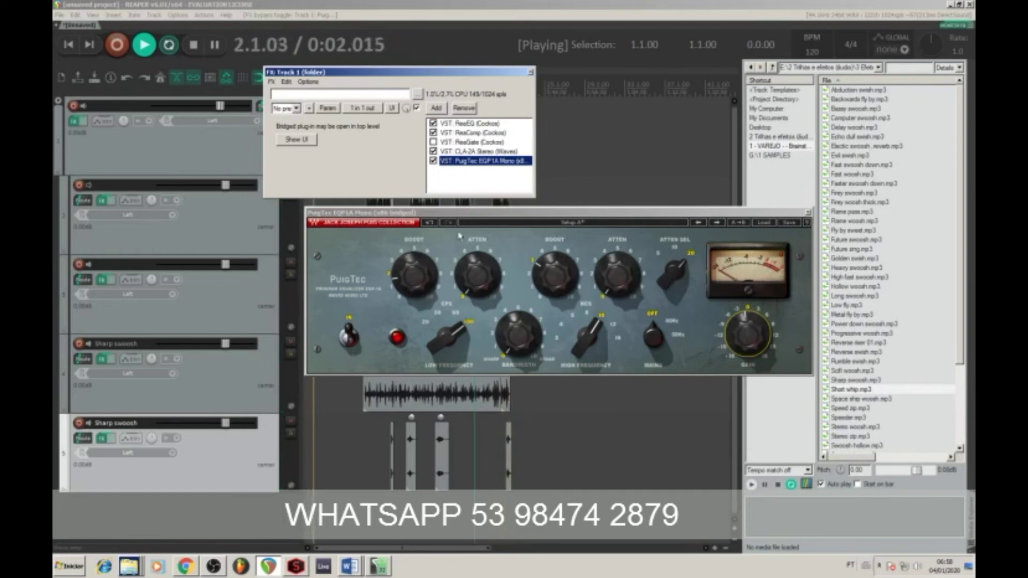
Add the Waves L2 Stereo limiter to the folder track and move the effects window clear of the track controls.
click(437, 108)
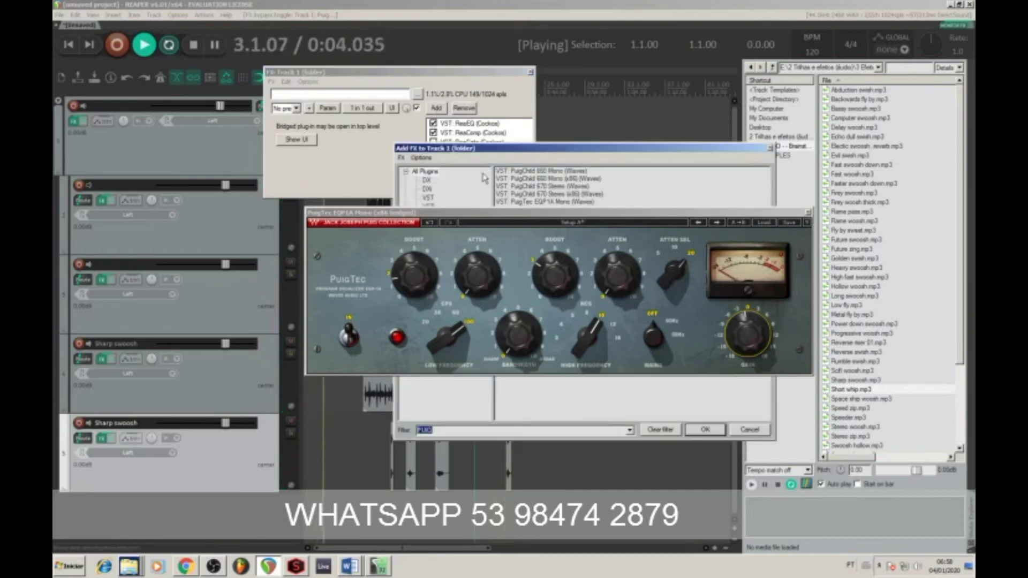
click(808, 213)
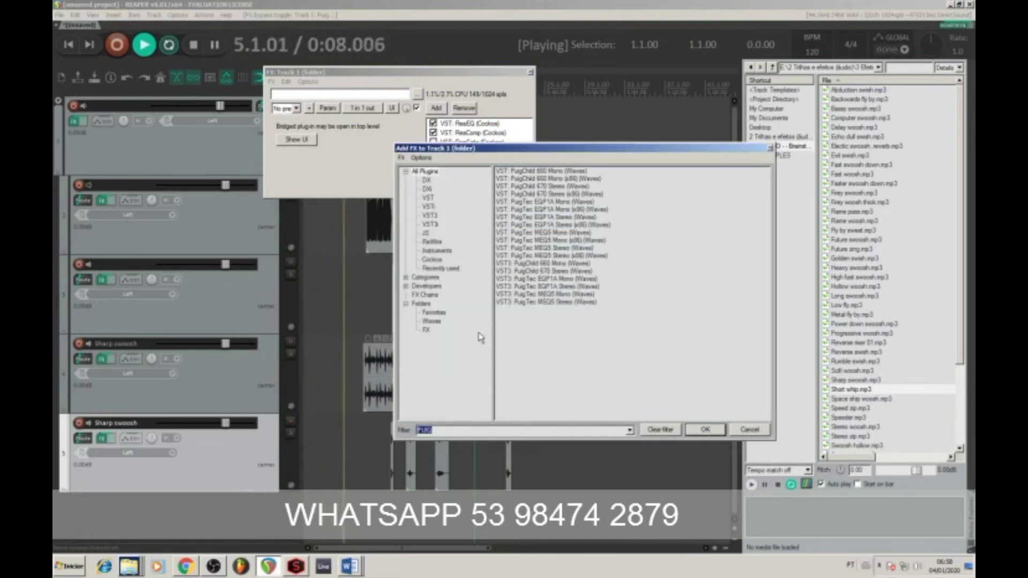
key(BackSpace)
click(431, 321)
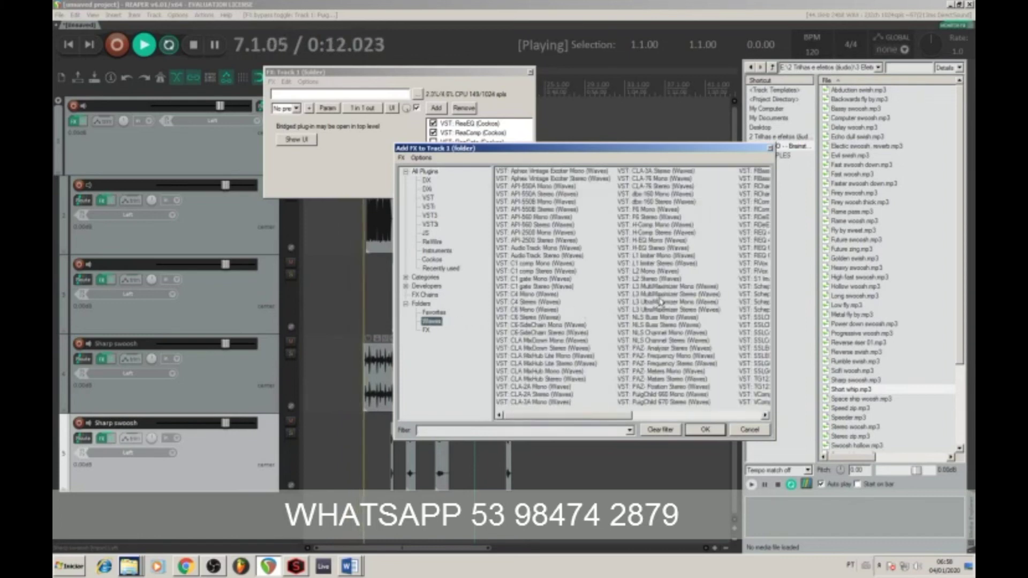
double_click(651, 278)
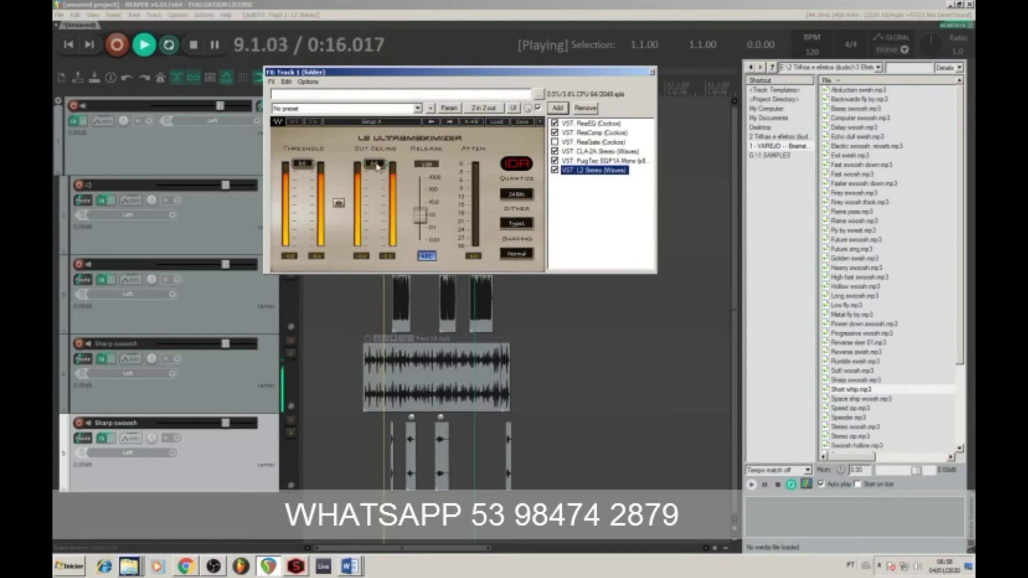
key(space)
drag(362, 78, 471, 120)
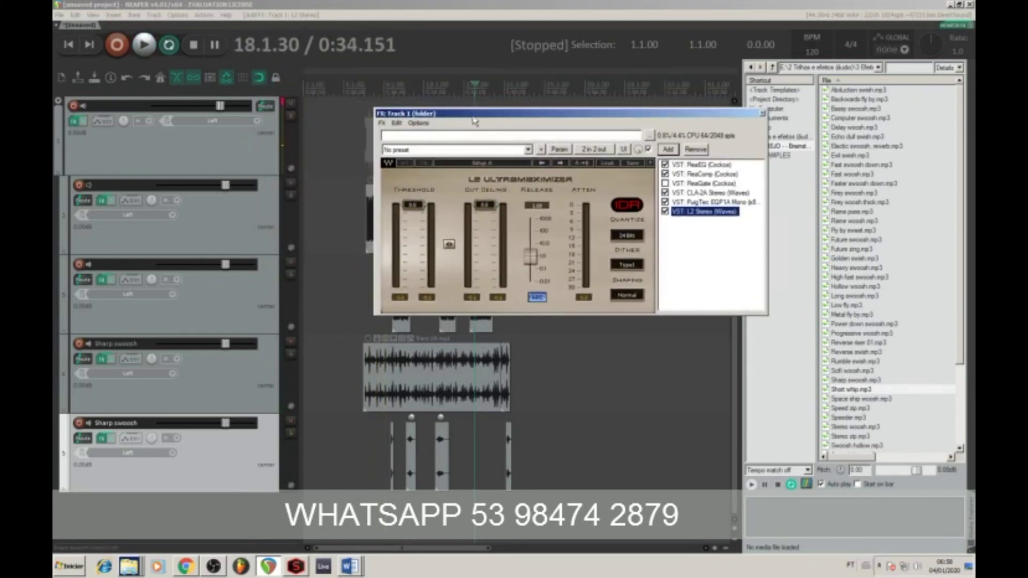
Clear the folder track's clip indicator during playback and set the L2's output ceiling to about -0.4.
key(space)
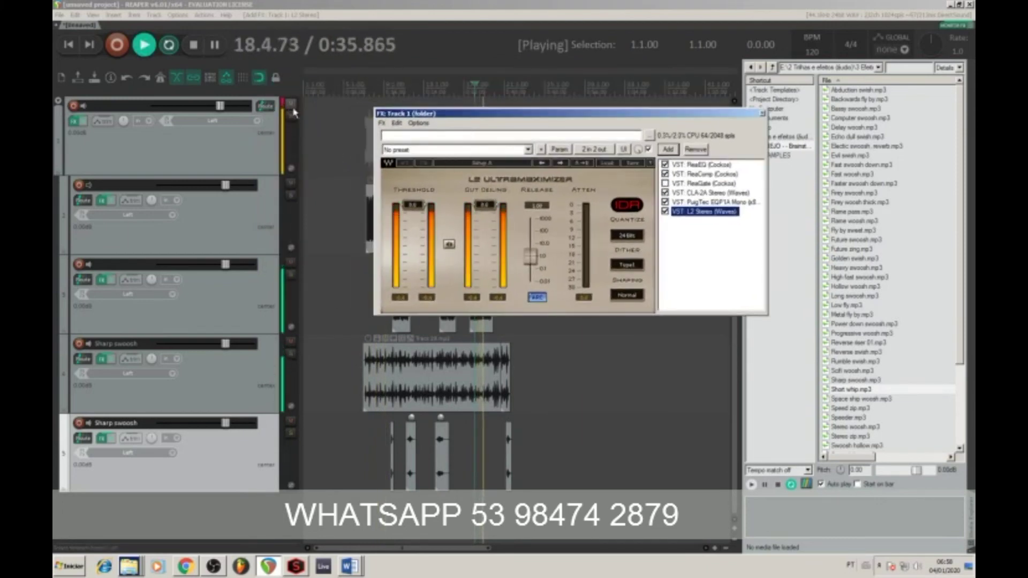
click(294, 127)
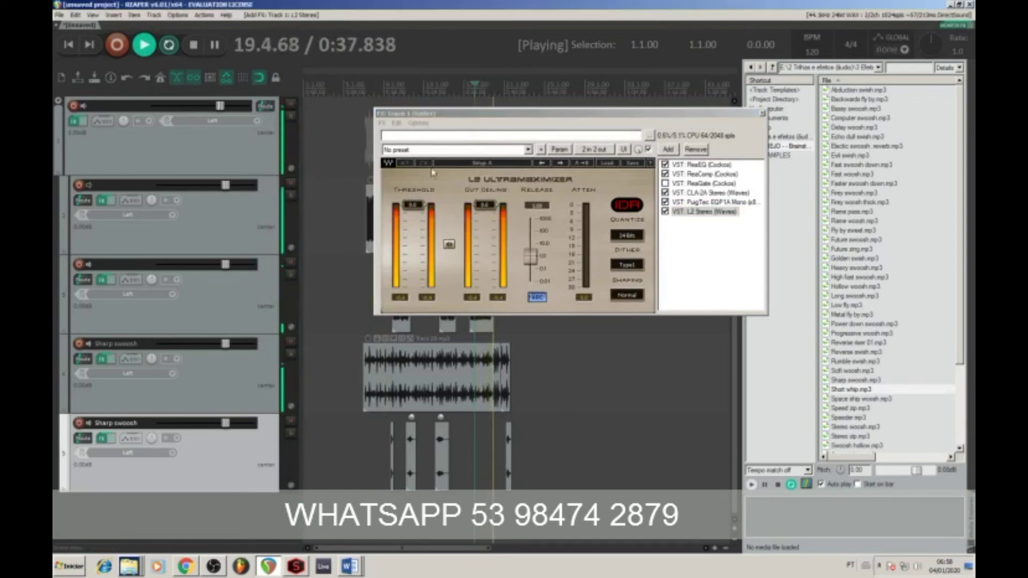
key(space)
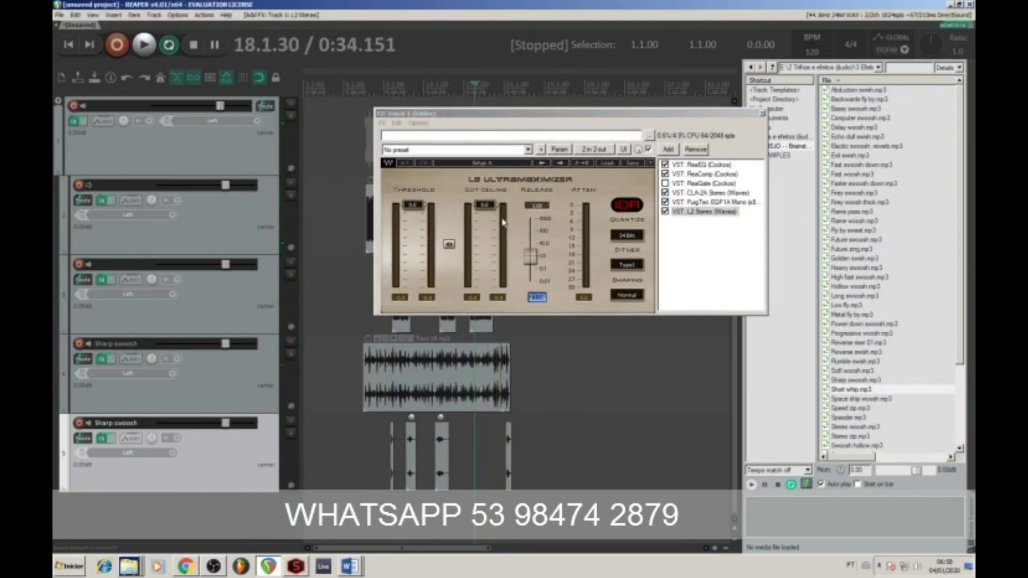
click(485, 214)
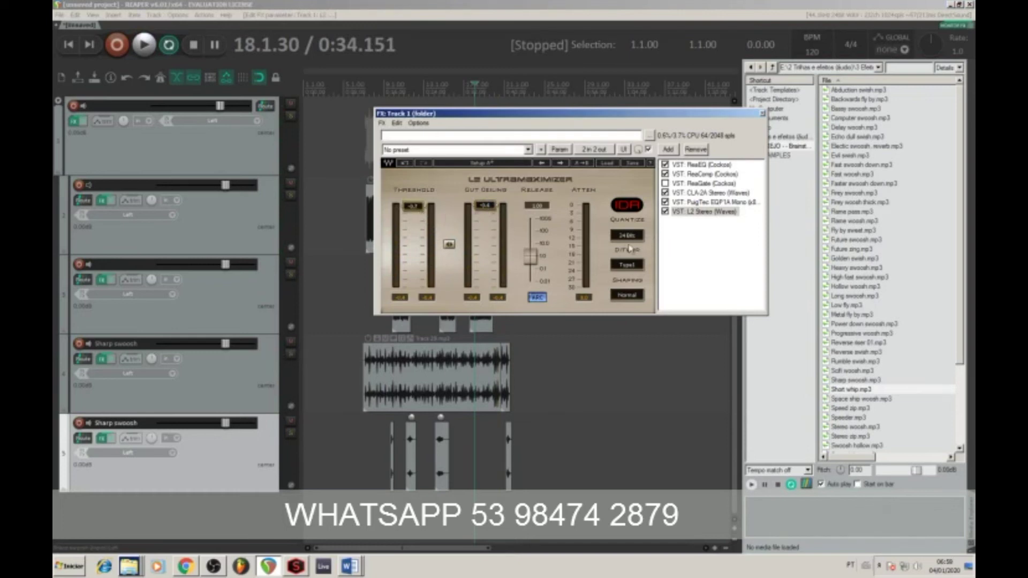
key(space)
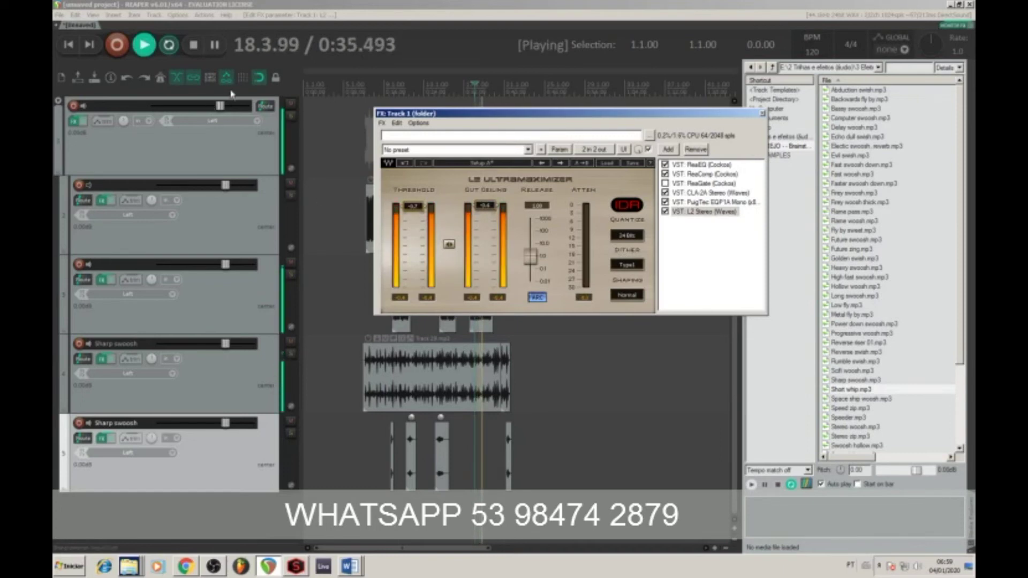
Lower the L2's threshold to about -4 while replaying the spot's ending.
drag(414, 209, 414, 213)
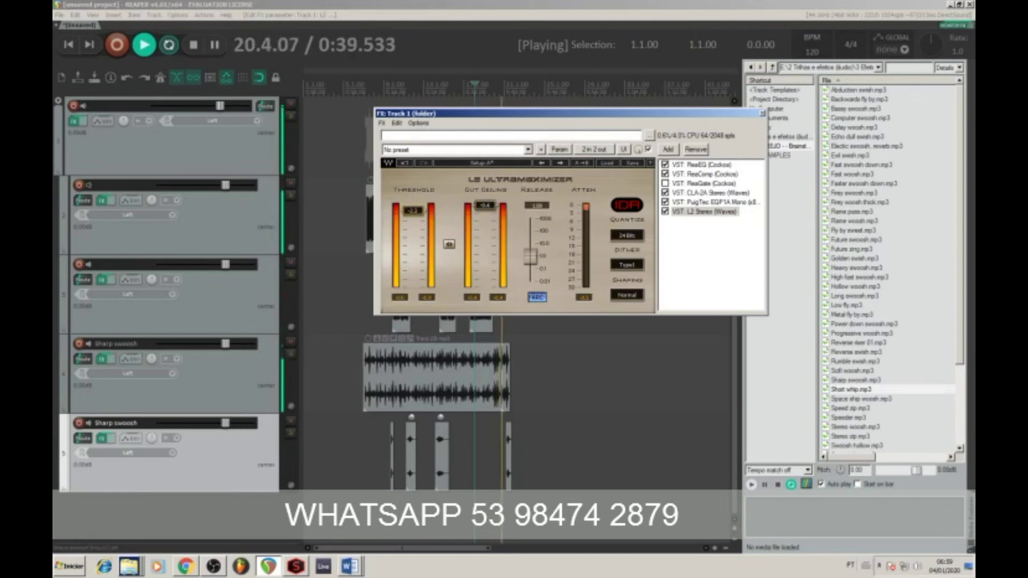
drag(416, 215, 417, 219)
key(space)
key(space)
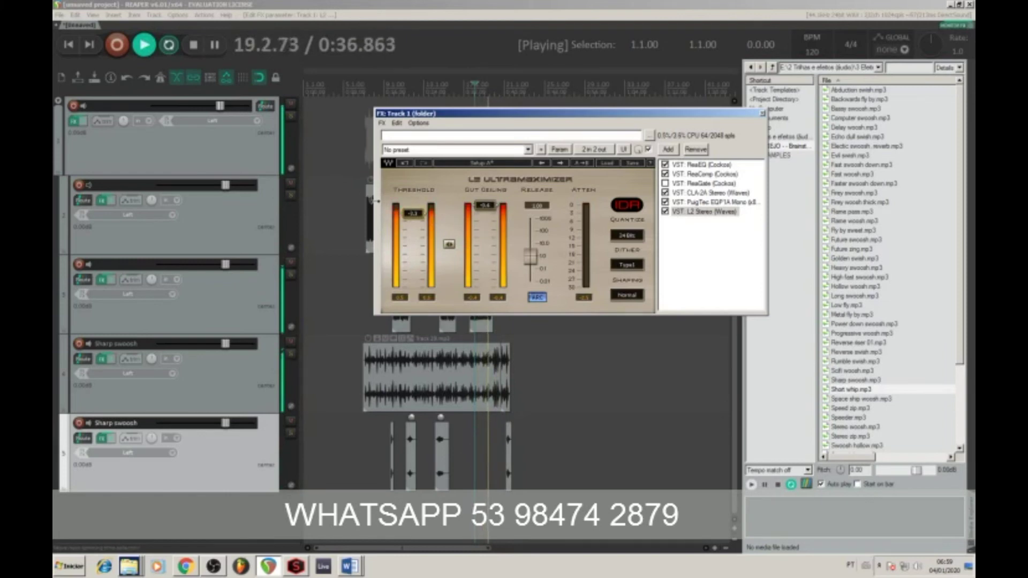
drag(413, 213, 413, 216)
key(space)
key(space)
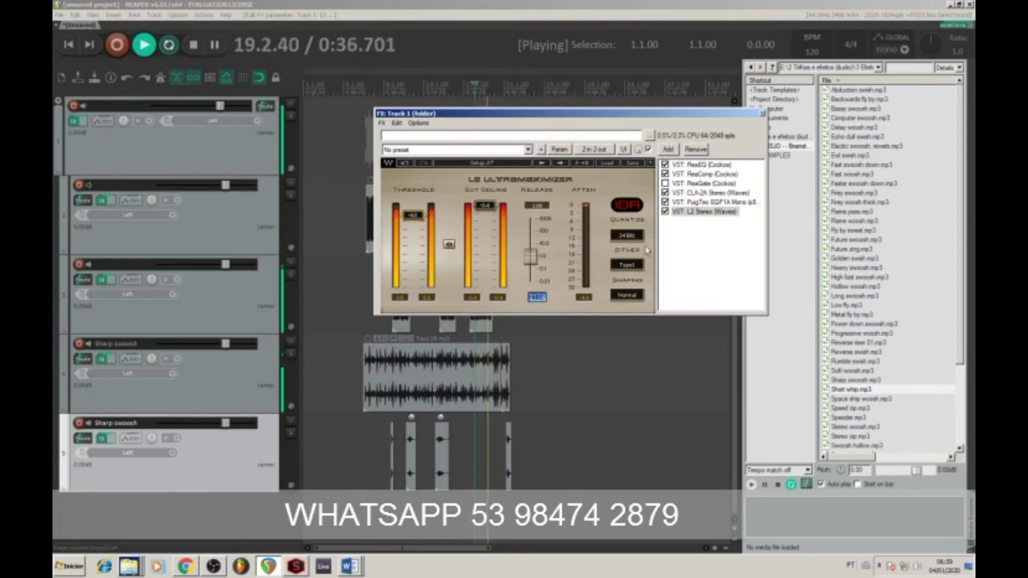
key(space)
Add the Waves RDeEsser Stereo to the folder track, place it before the L2, and audition the ending.
click(695, 248)
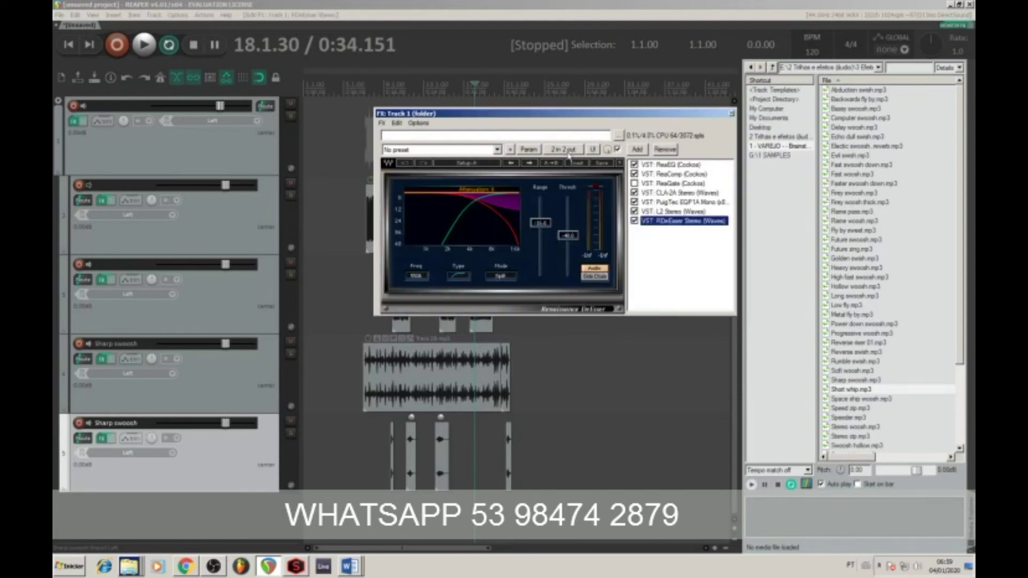
drag(552, 122, 558, 184)
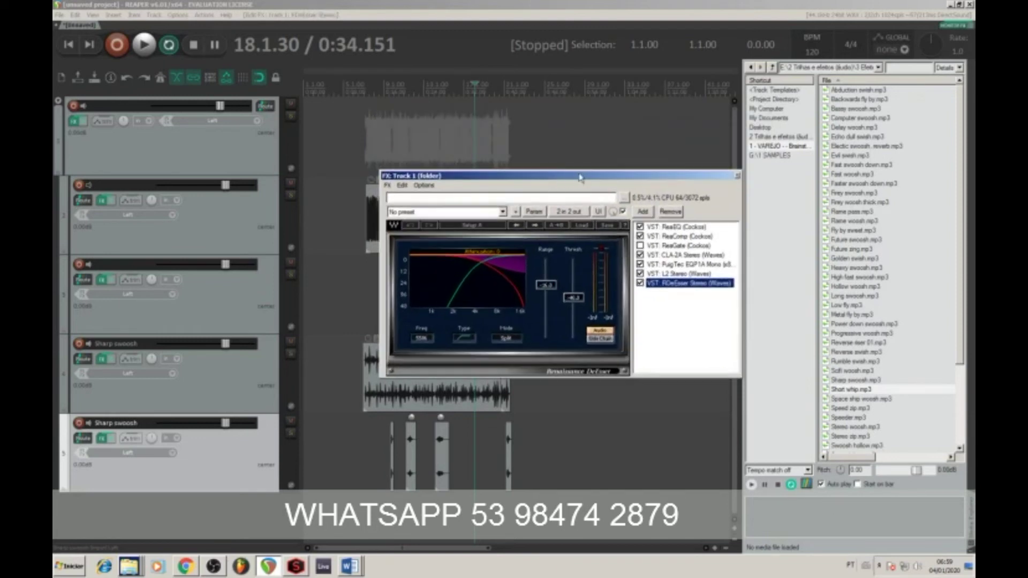
drag(663, 287, 664, 275)
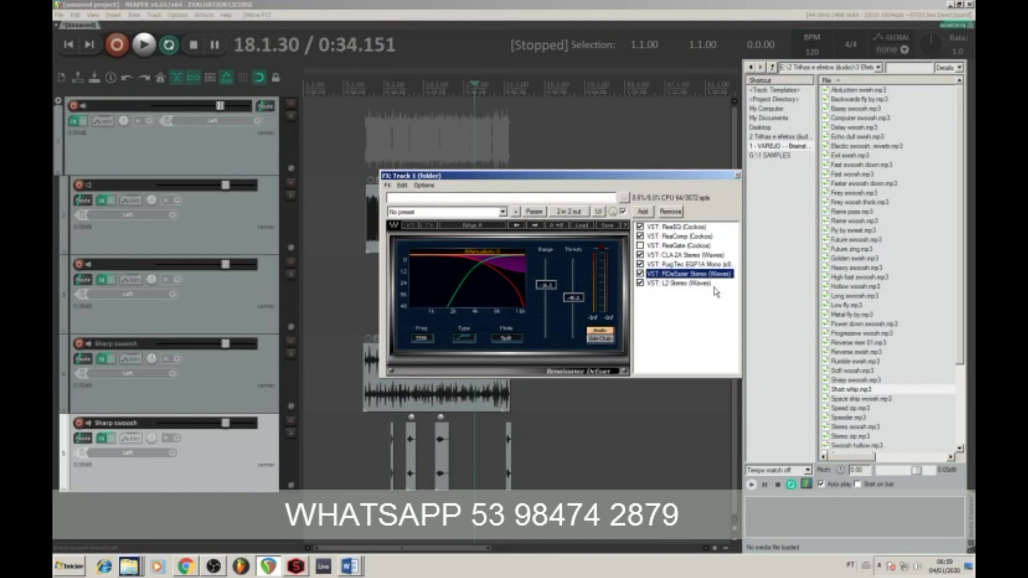
key(space)
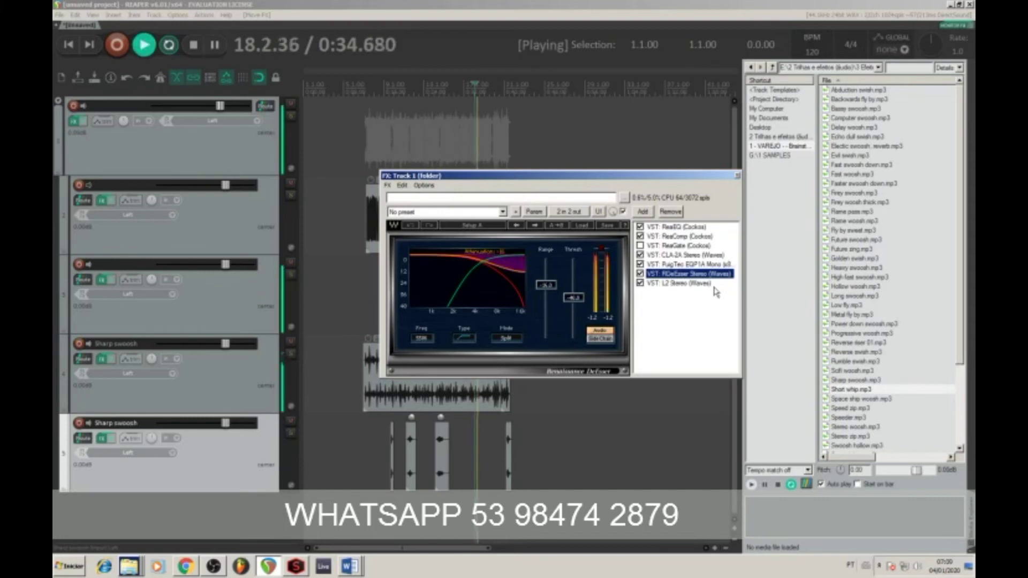
key(space)
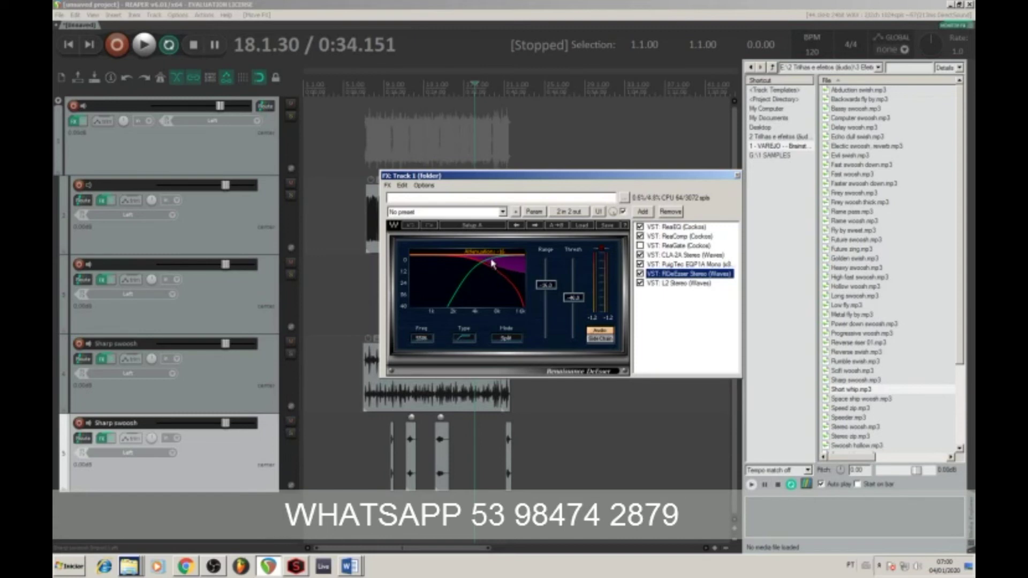
Try the RDeEsser's bell filter type, restore the original type, and set the range to about -15.6.
click(465, 338)
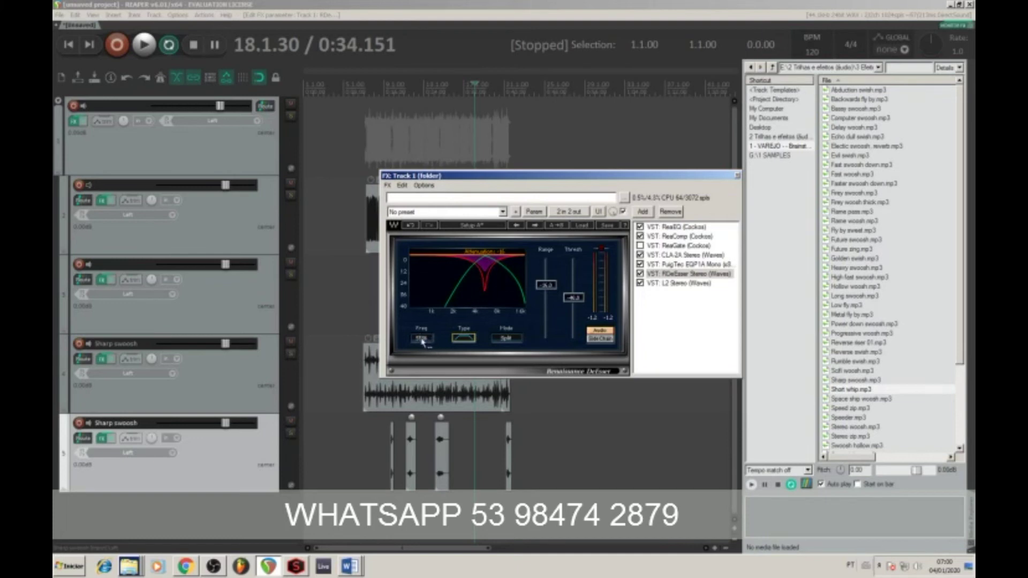
click(460, 340)
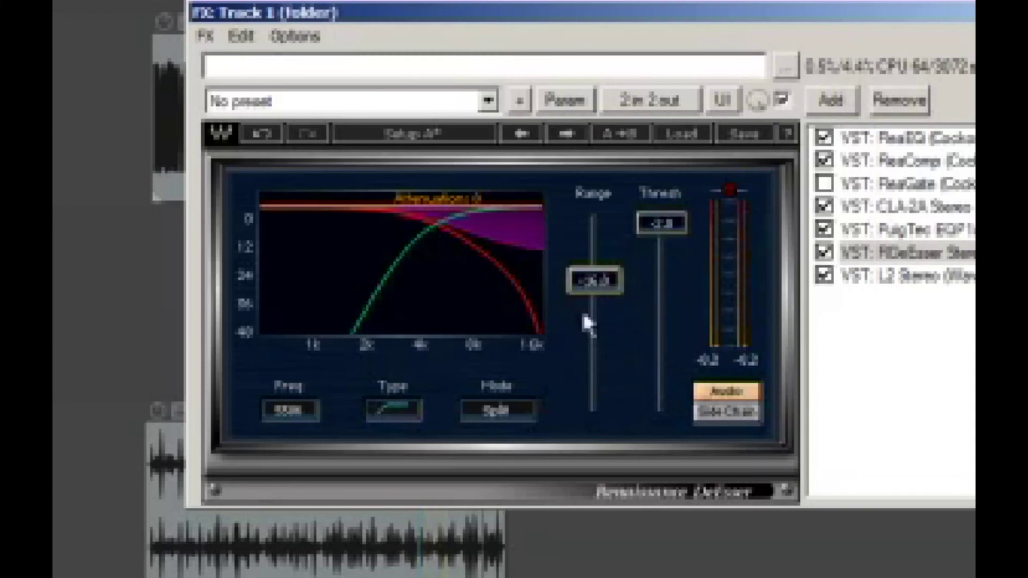
drag(603, 291, 605, 288)
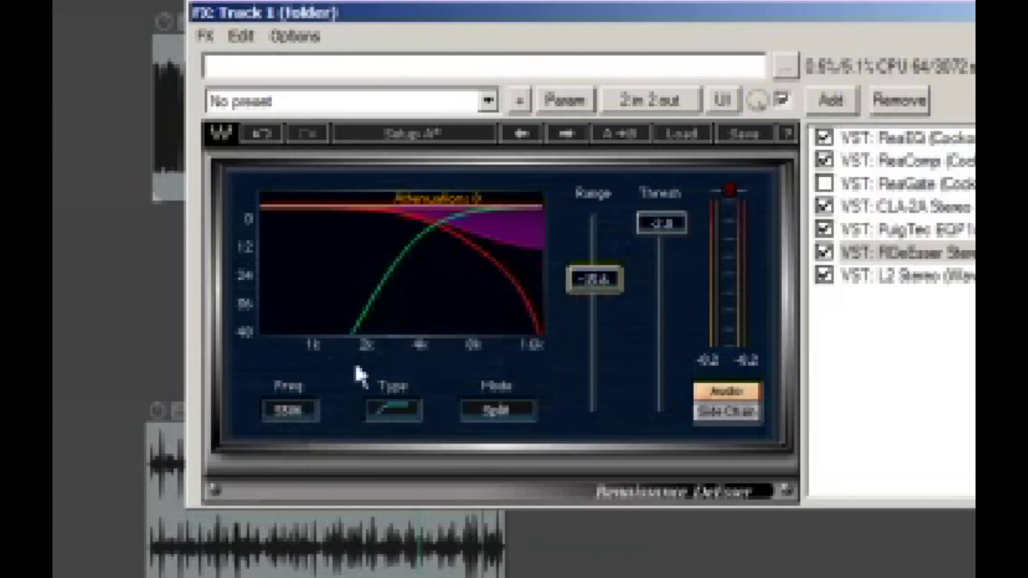
Adjust the RDeEsser's threshold to about -16 while replaying the spot's ending.
key(space)
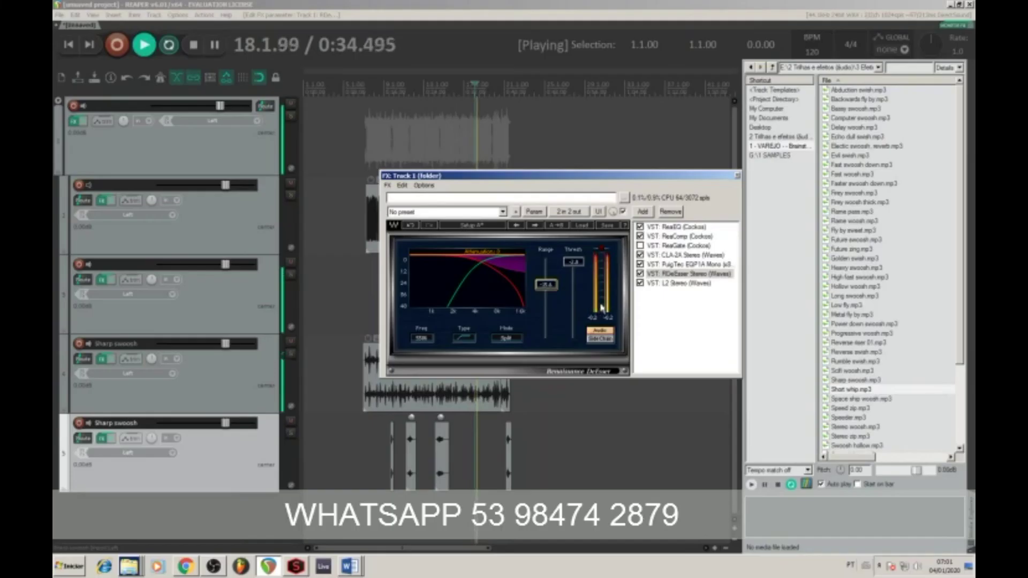
drag(601, 308, 601, 314)
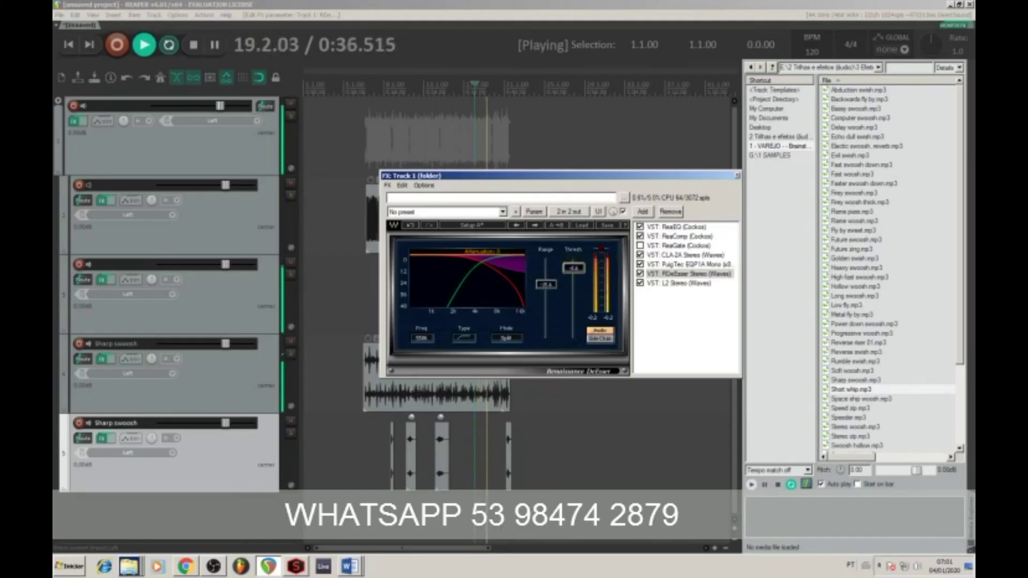
drag(573, 267, 573, 273)
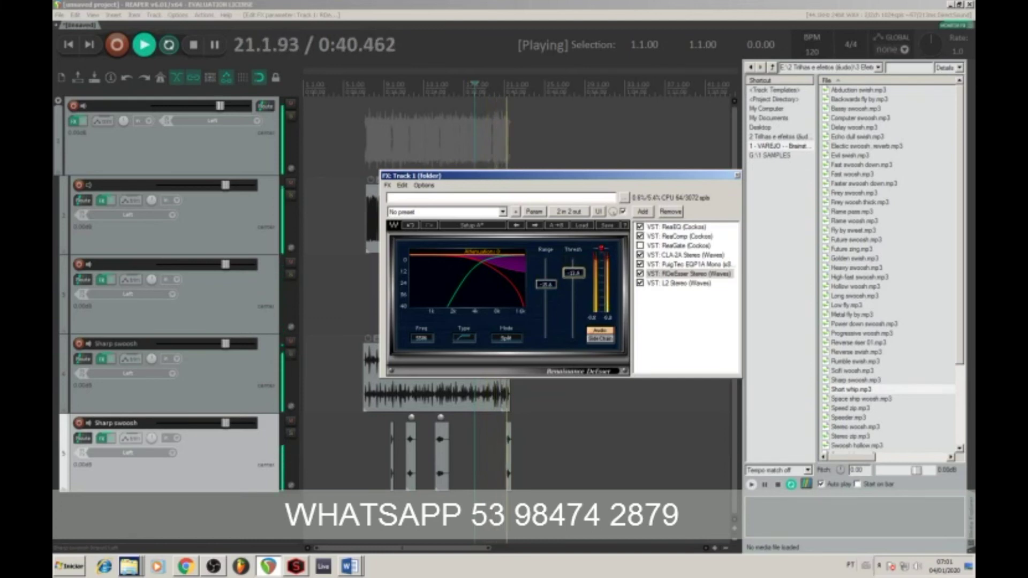
key(space)
key(space)
drag(583, 271, 583, 275)
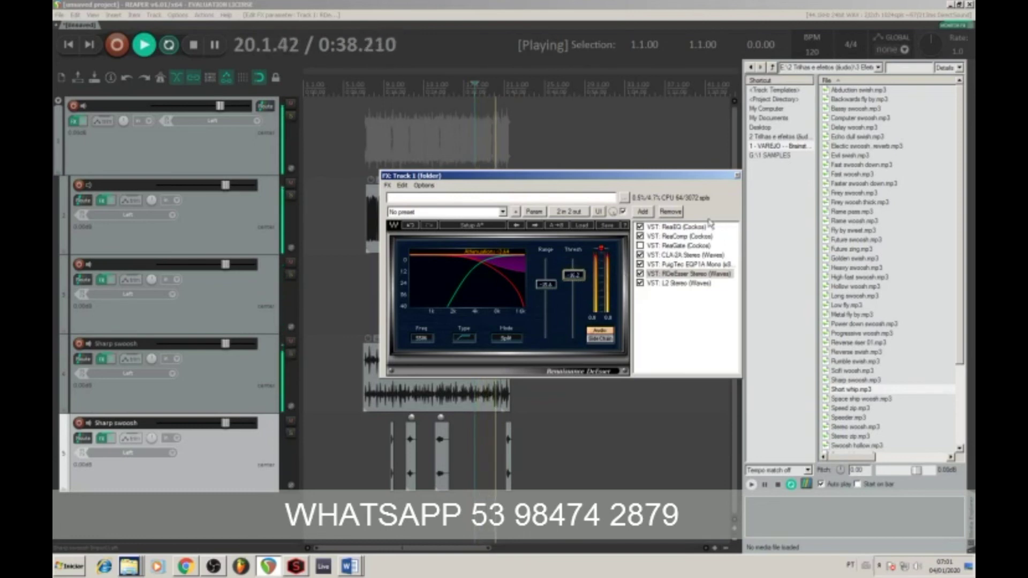
Move the effects window aside, select the time range covering the whole spot, and audition the mix.
drag(672, 177, 619, 162)
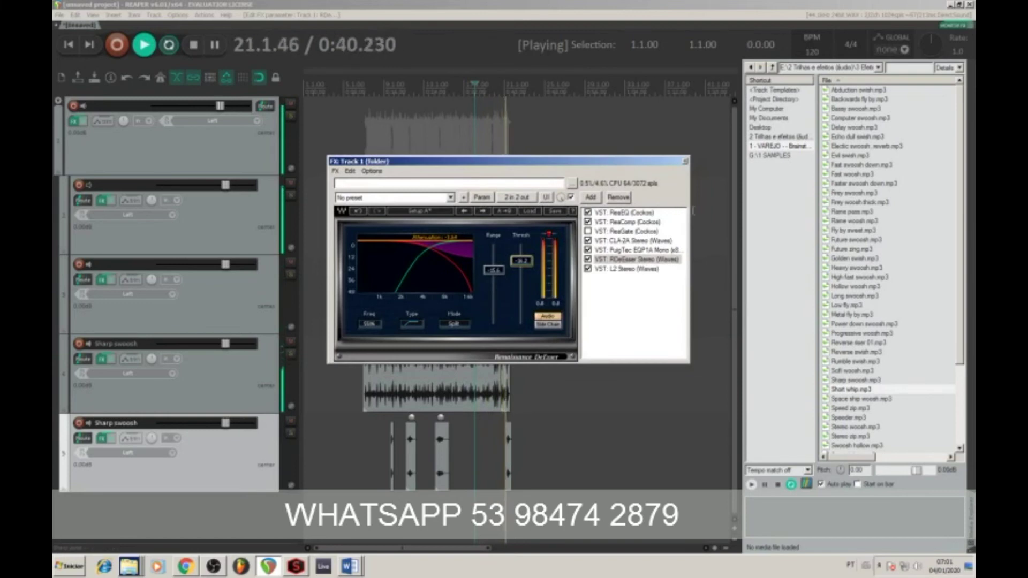
drag(375, 418, 515, 431)
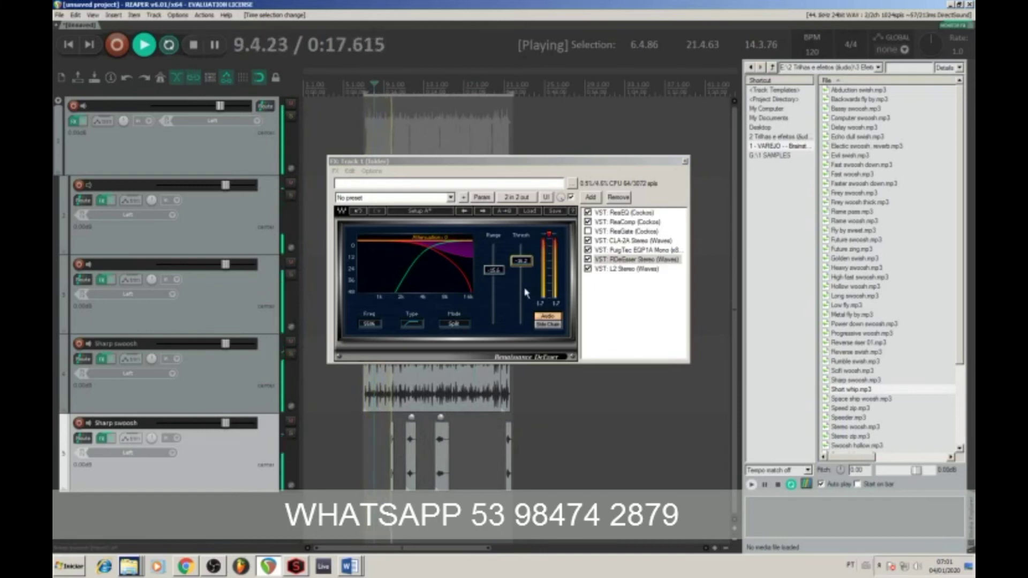
key(space)
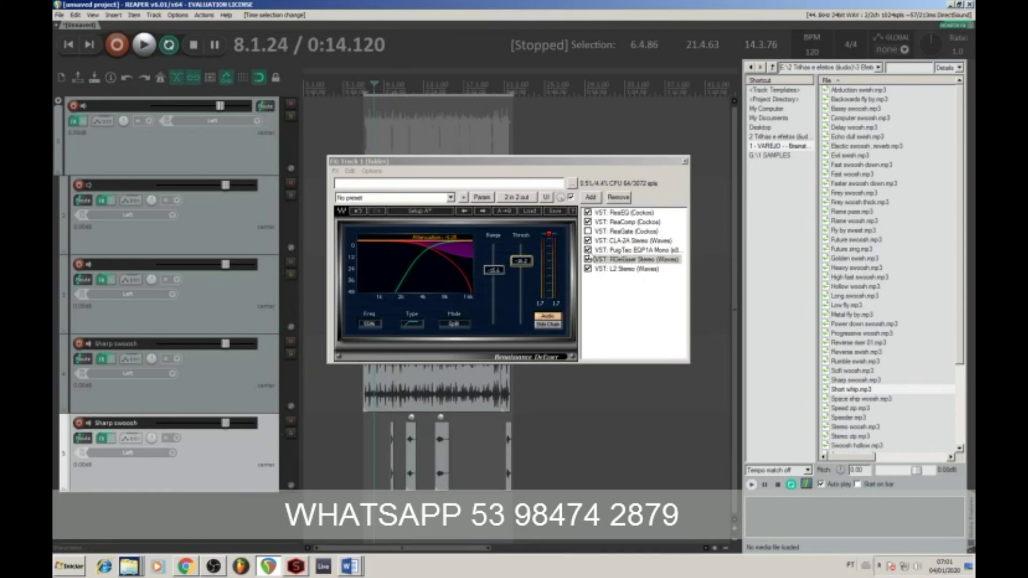
Remove the PuigTec EQP1A Mono from the folder track's effects chain.
double_click(623, 251)
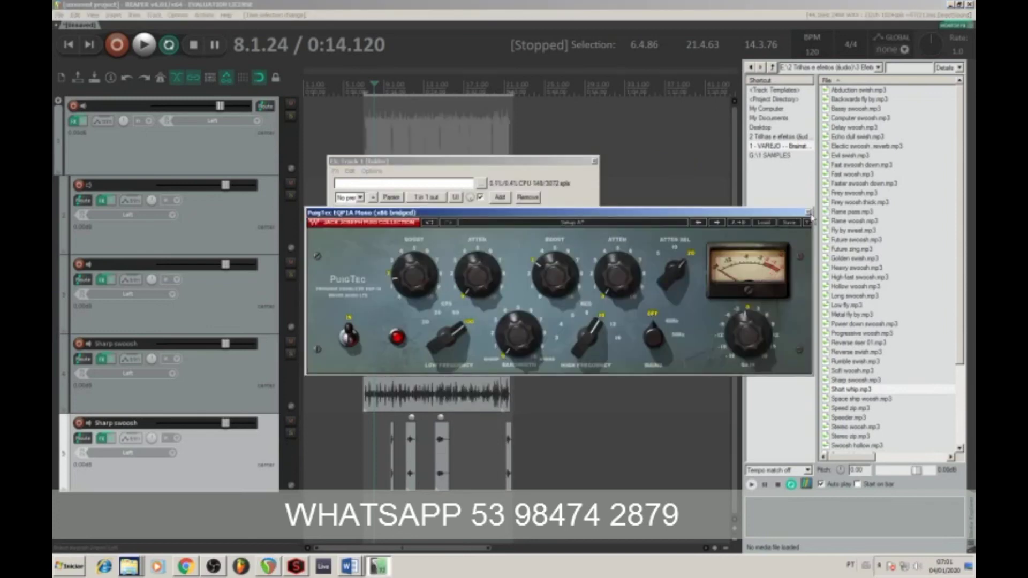
click(809, 213)
right_click(523, 253)
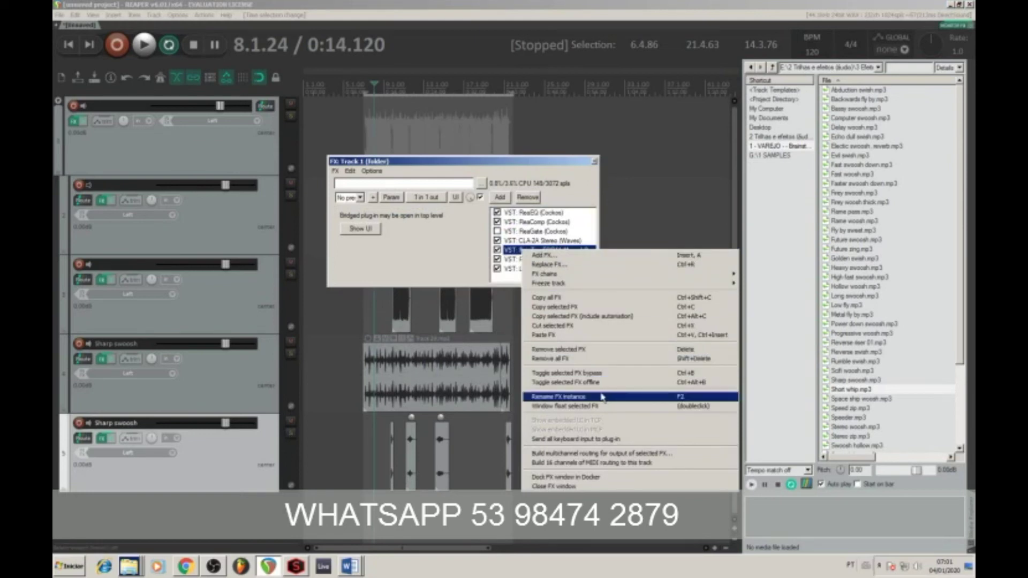
click(557, 350)
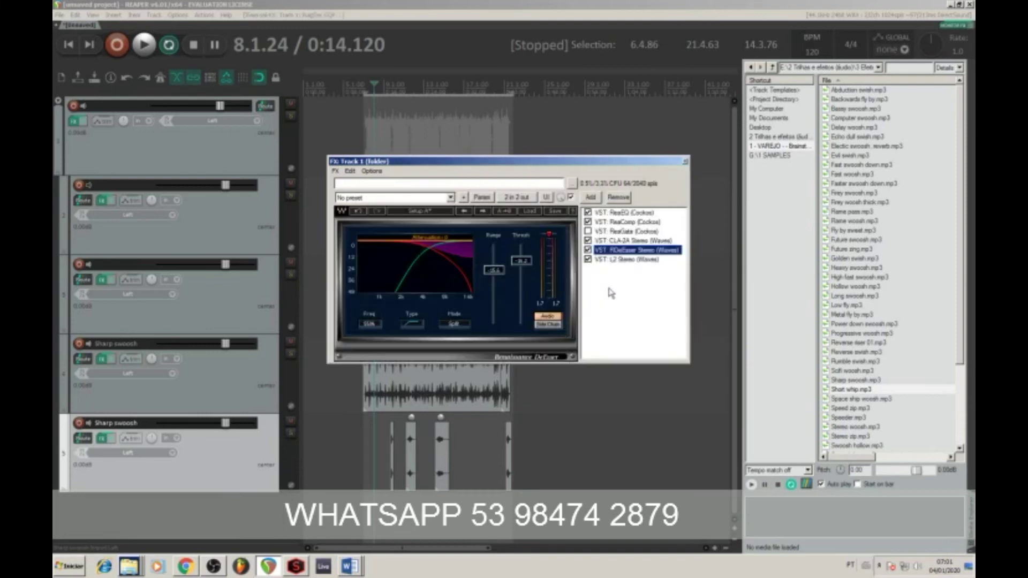
Add the VST3 Aphex Vintage Exciter Stereo to the folder track and place it between the CLA-2A and the RDeEsser.
click(589, 199)
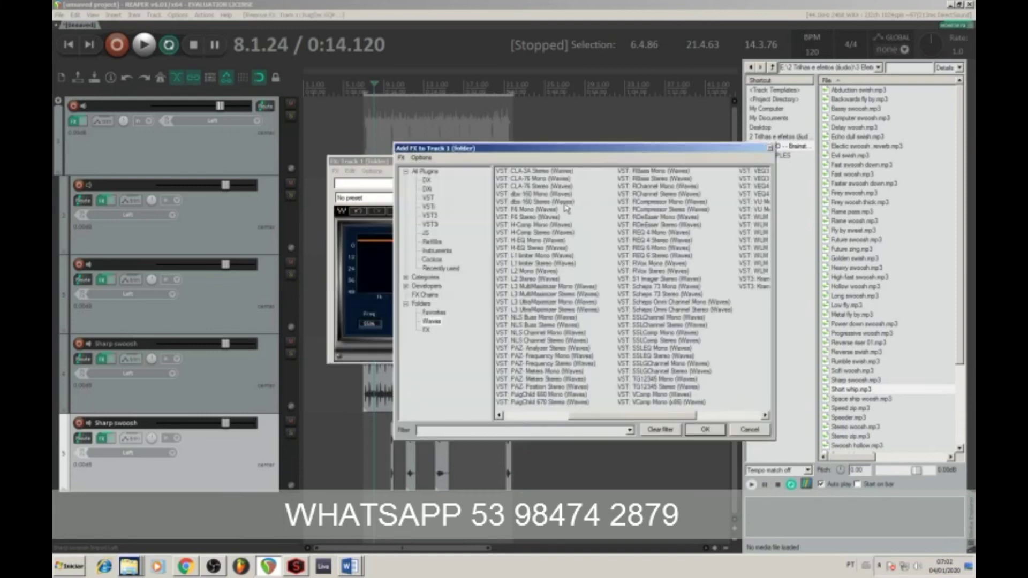
click(432, 322)
click(426, 330)
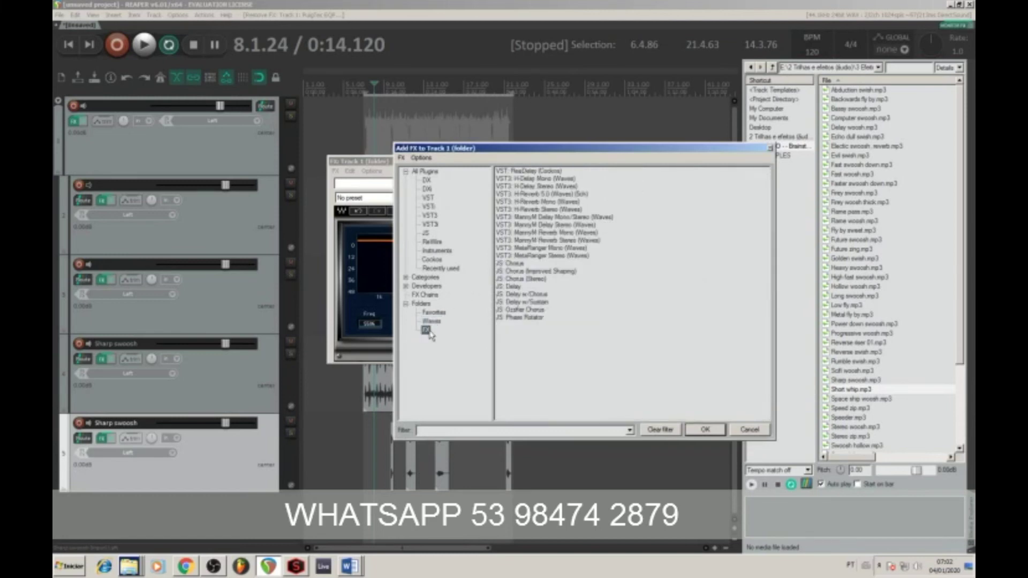
click(428, 175)
click(450, 430)
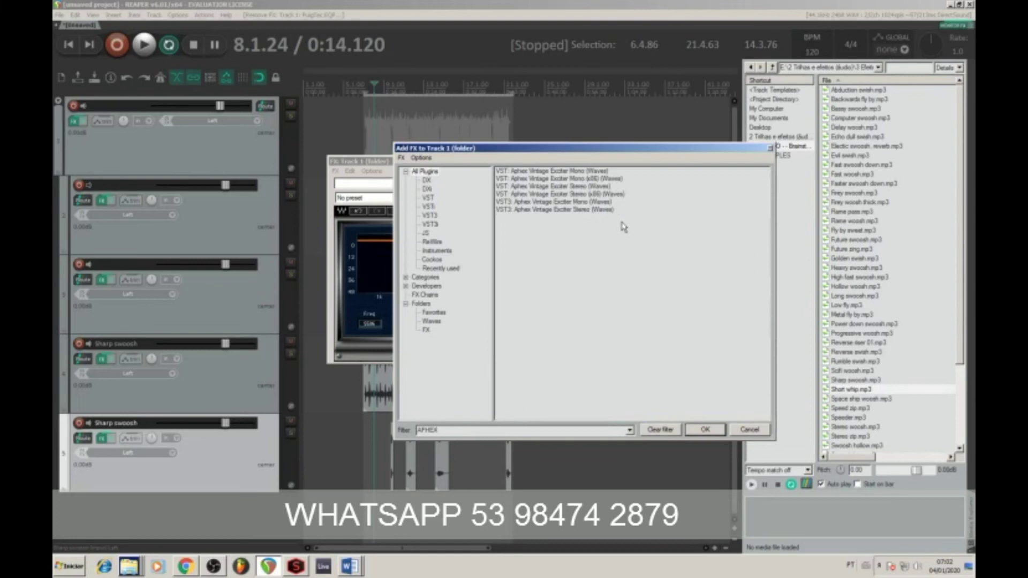
click(547, 210)
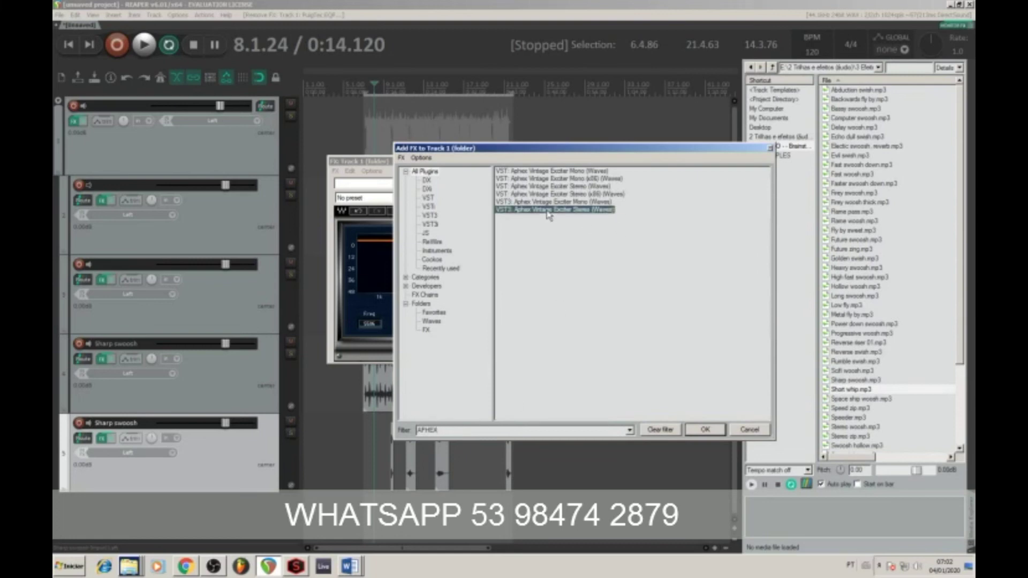
double_click(547, 211)
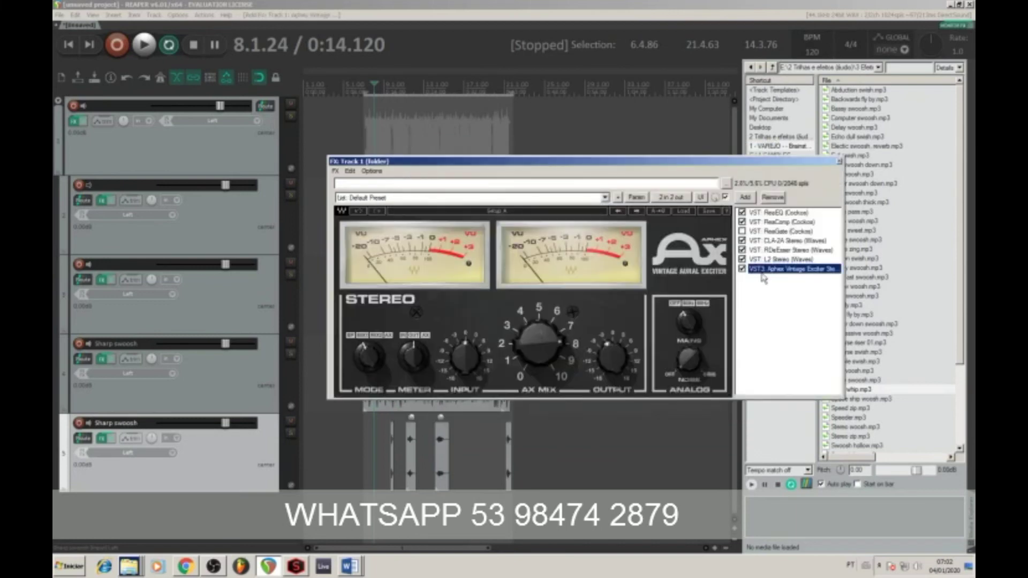
drag(764, 266, 764, 242)
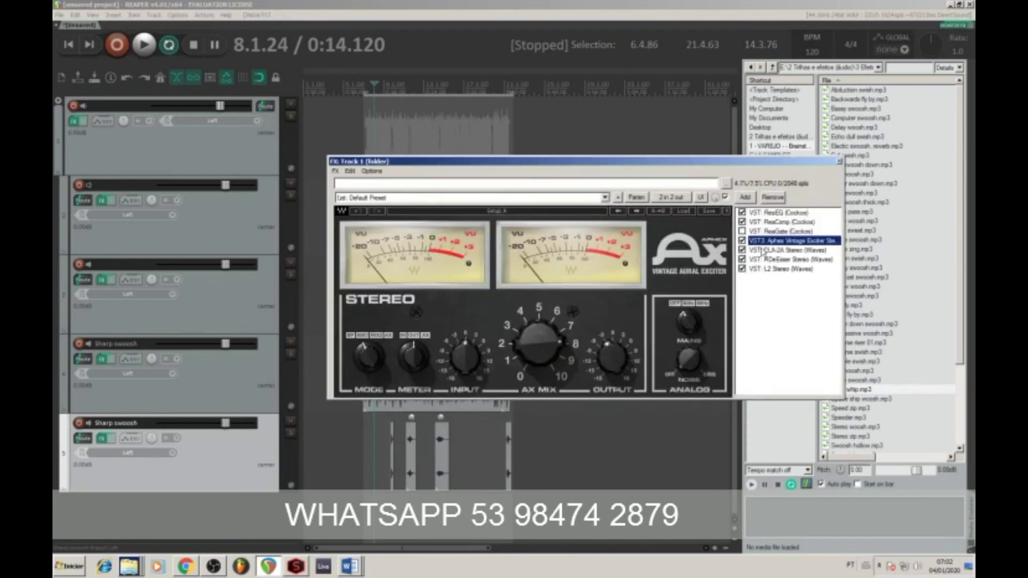
click(769, 250)
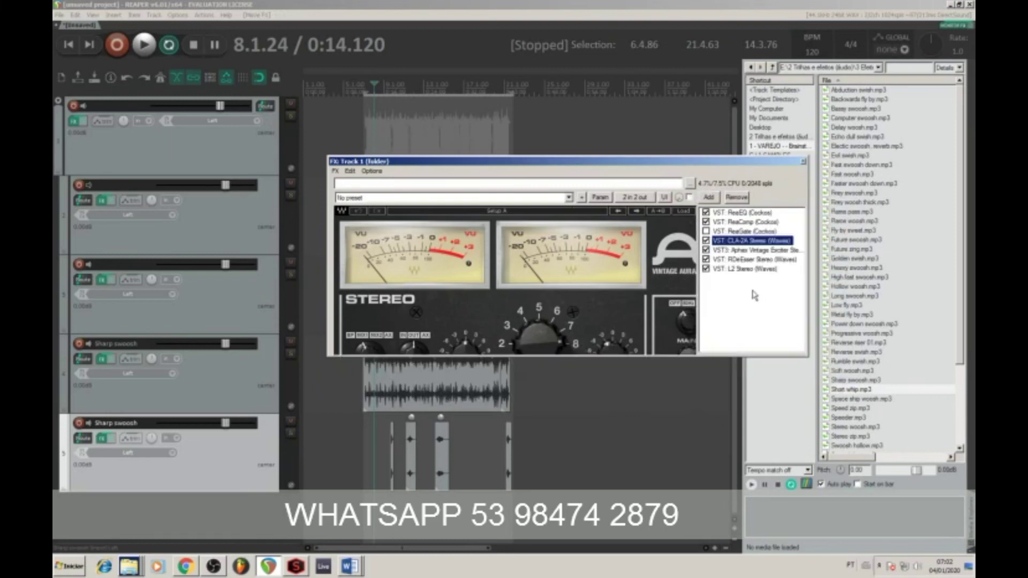
drag(735, 242, 734, 257)
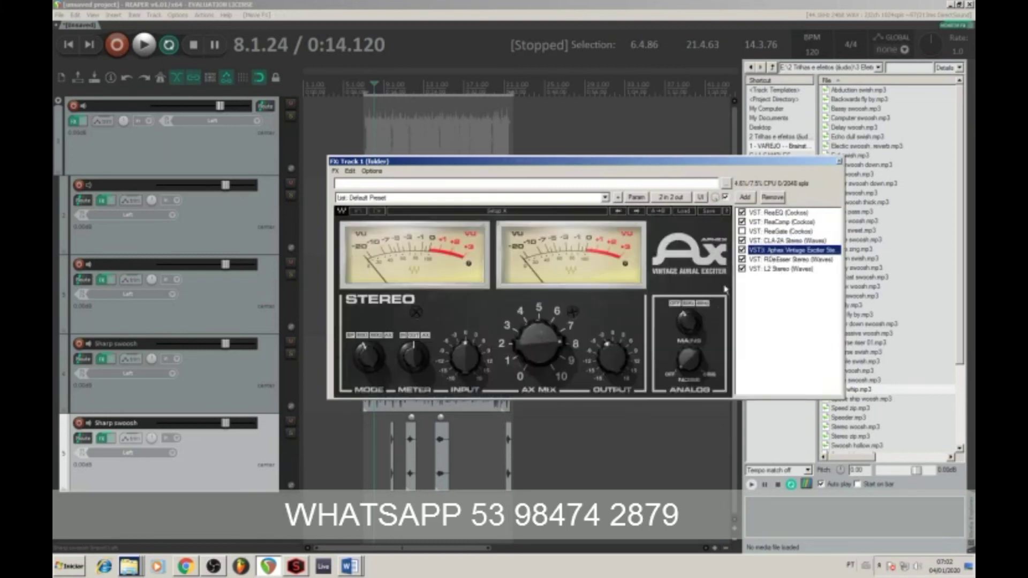
Set the Aphex exciter's AX Mix slightly above 5 and lower its input slightly while auditioning the spot.
key(space)
drag(571, 337, 572, 354)
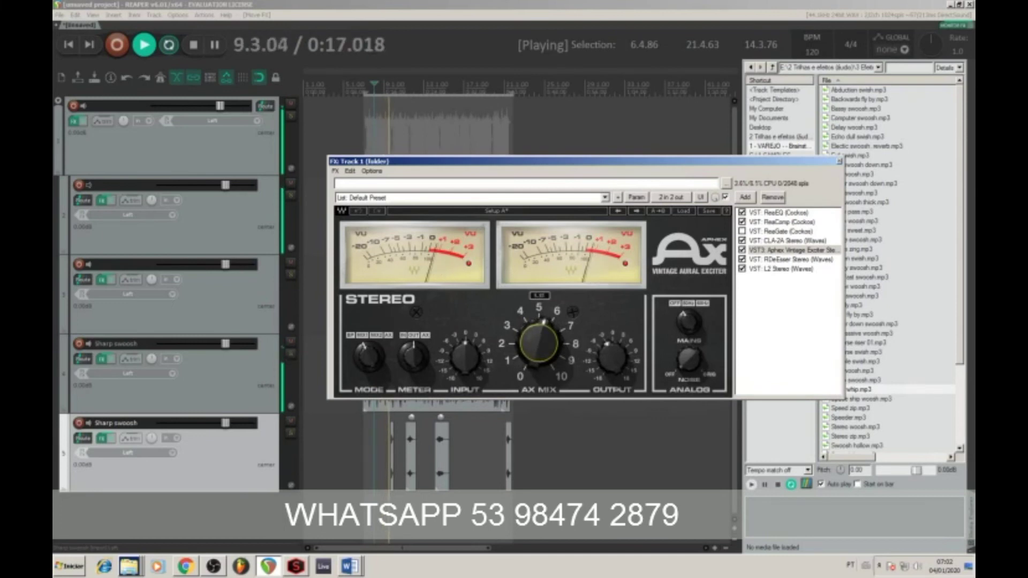
click(464, 356)
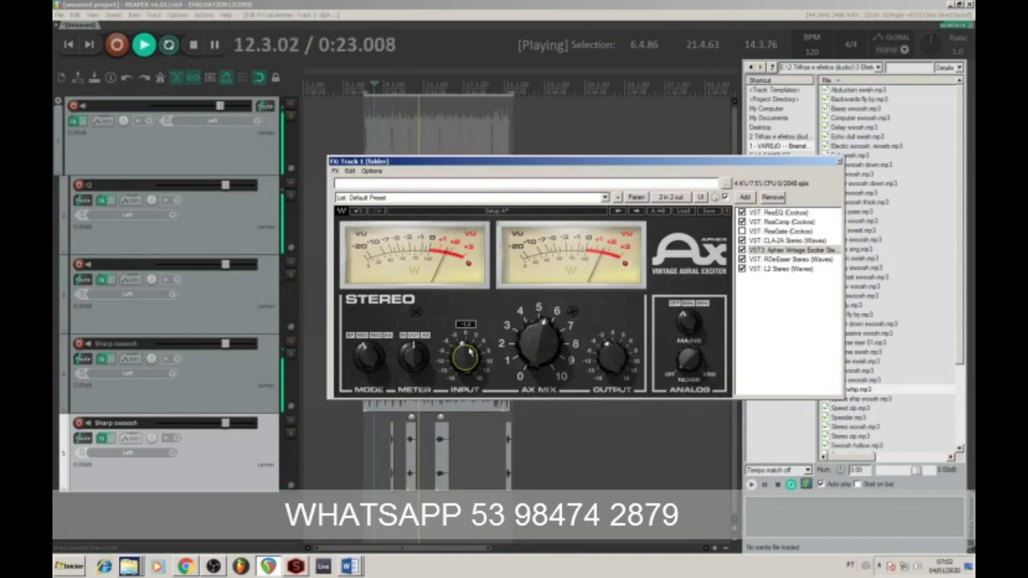
key(space)
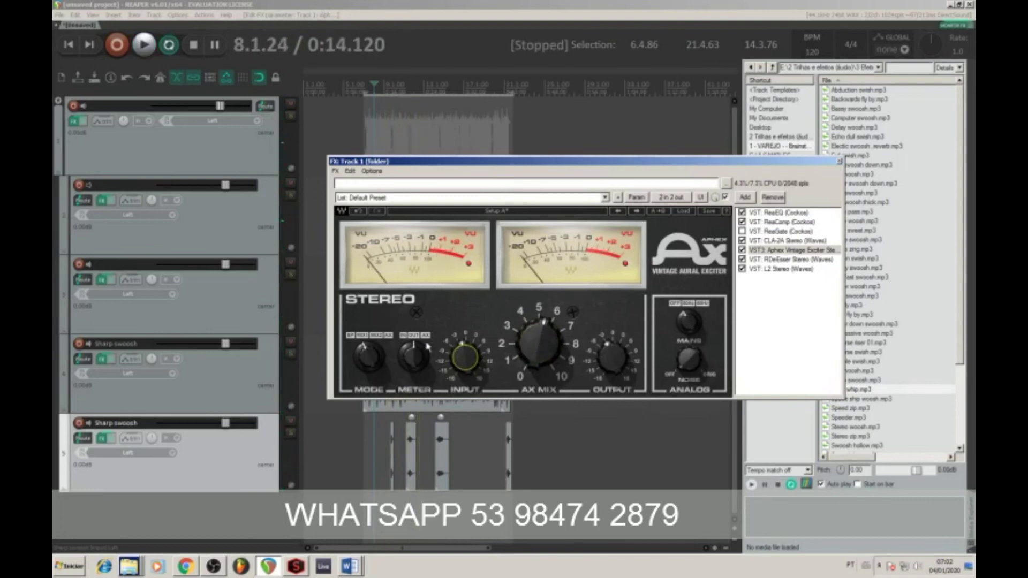
mouse_move(469, 360)
key(space)
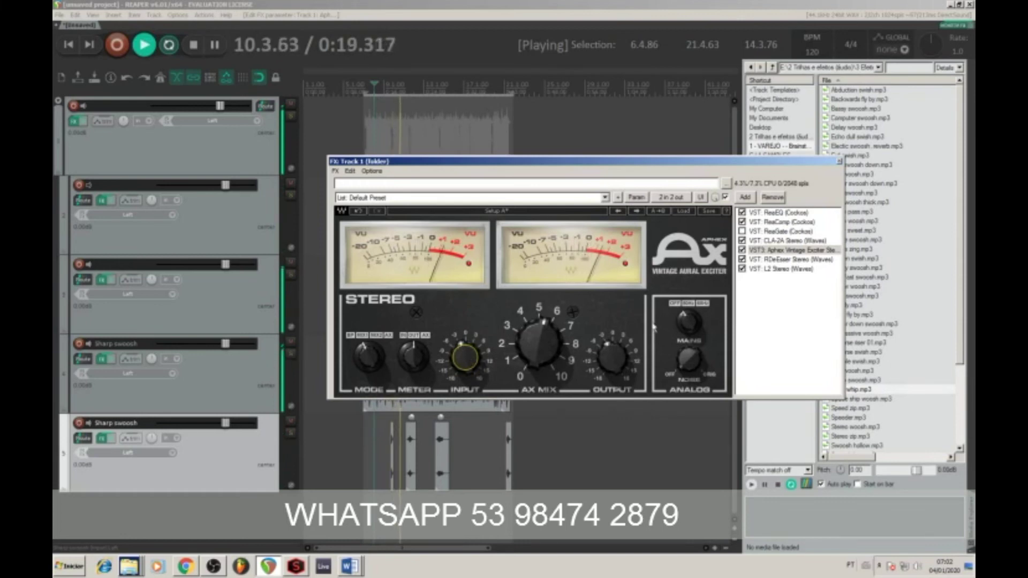
key(space)
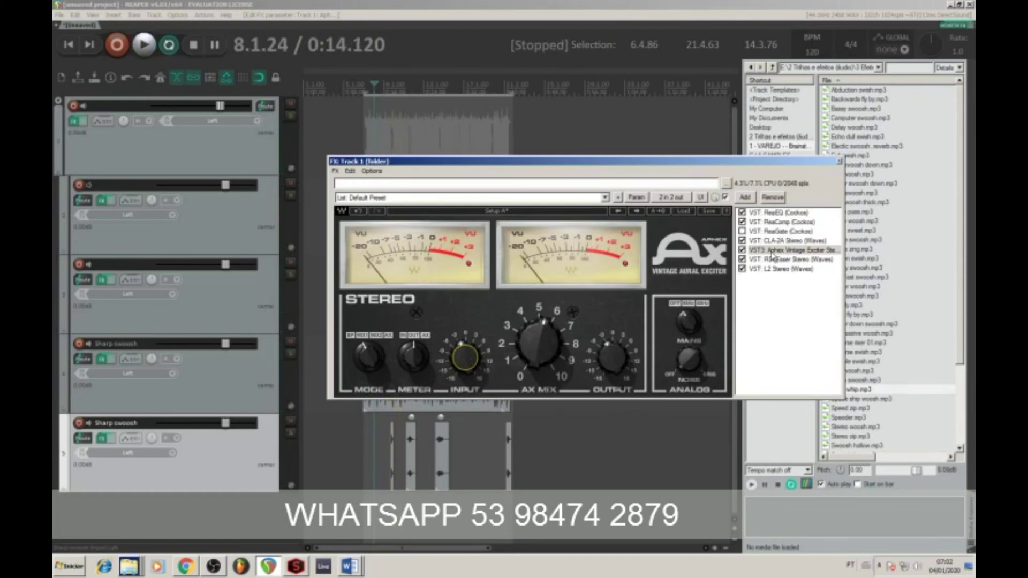
Add the Kramer Tape Stereo to the folder track and place it directly before the RDeEsser.
click(746, 198)
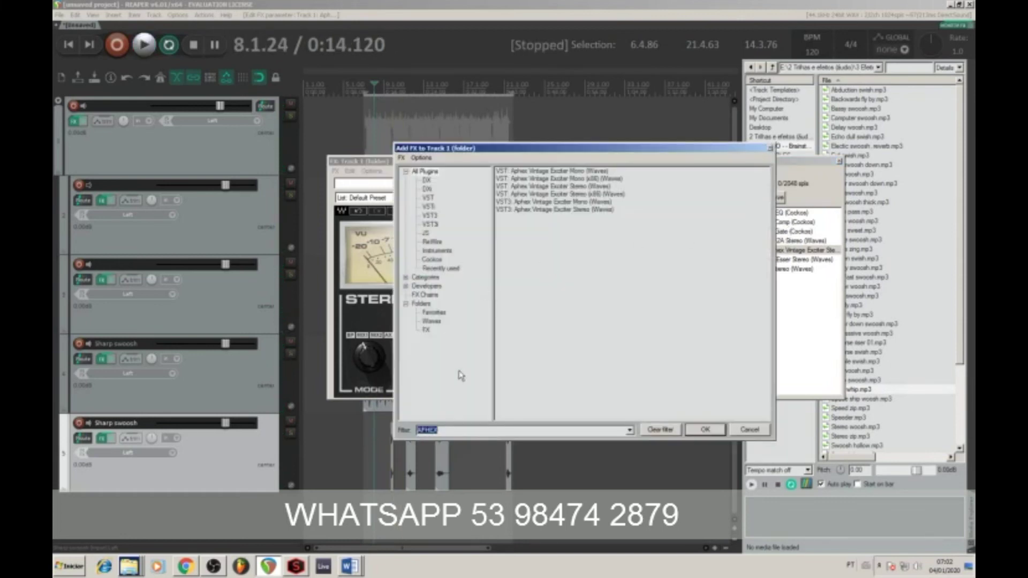
text(kramer)
key(Return)
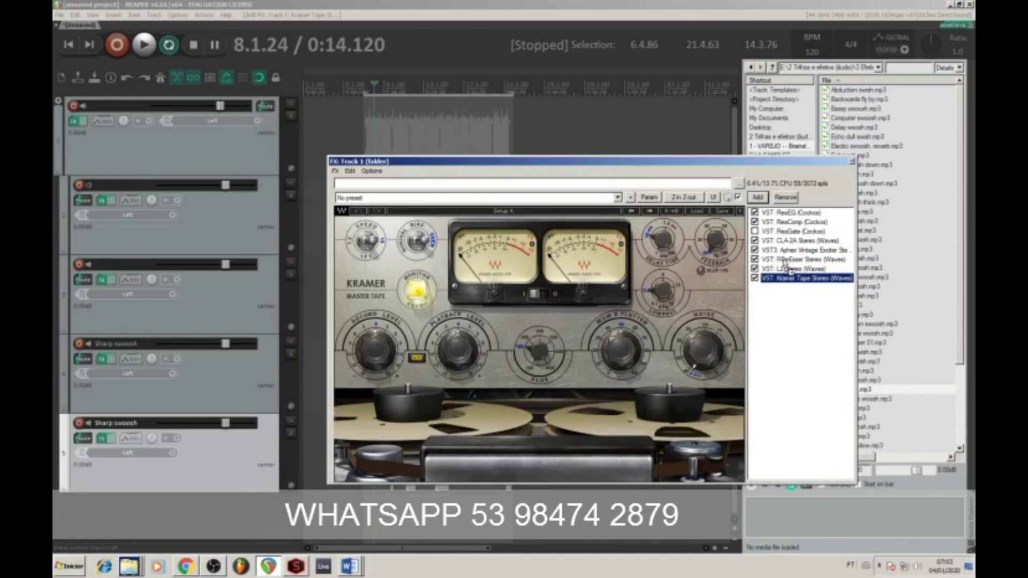
drag(786, 278, 785, 257)
Adjust the Kramer Tape's record level and raise its feedback to about 20 while auditioning the spot.
key(space)
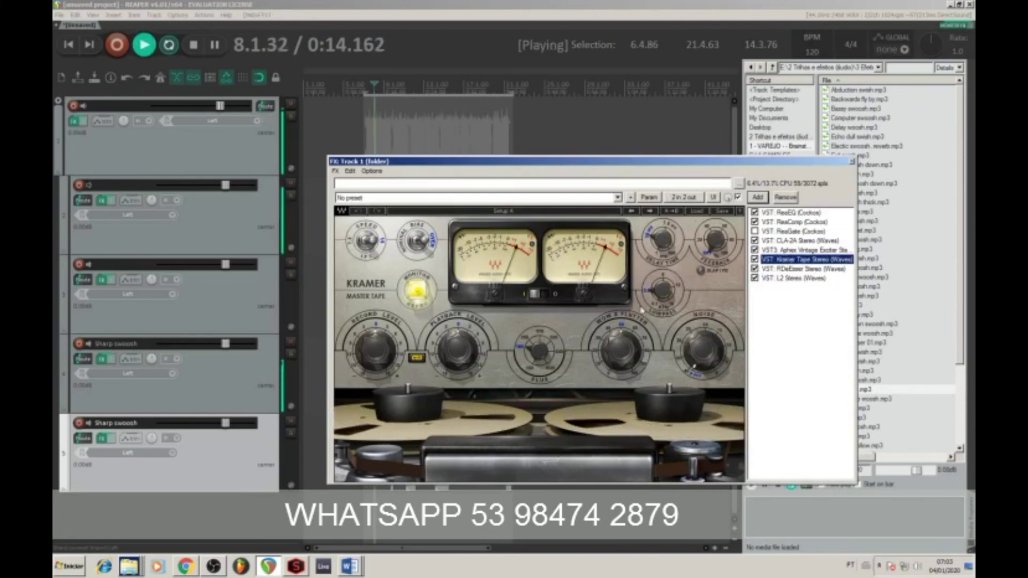
click(375, 349)
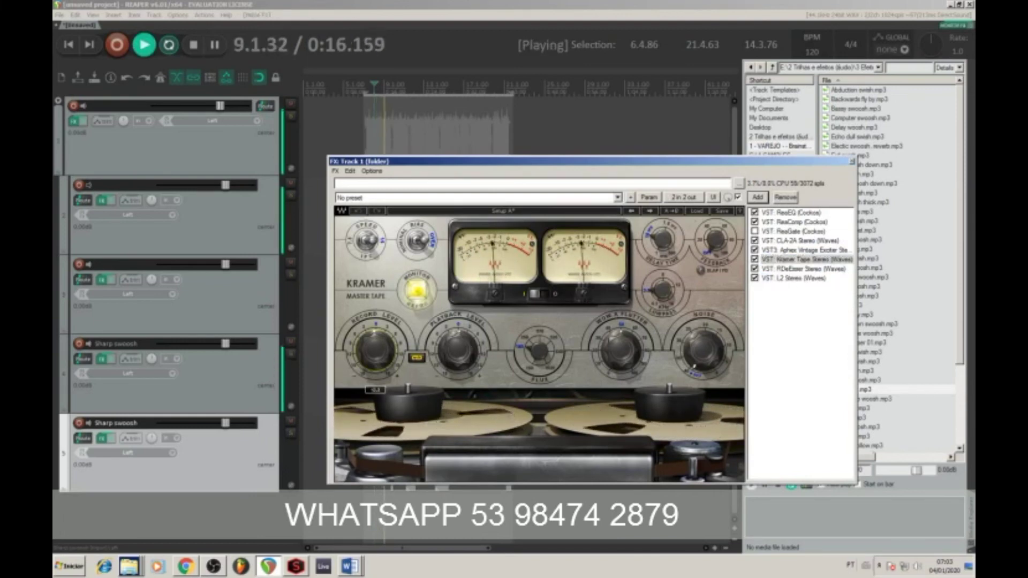
key(space)
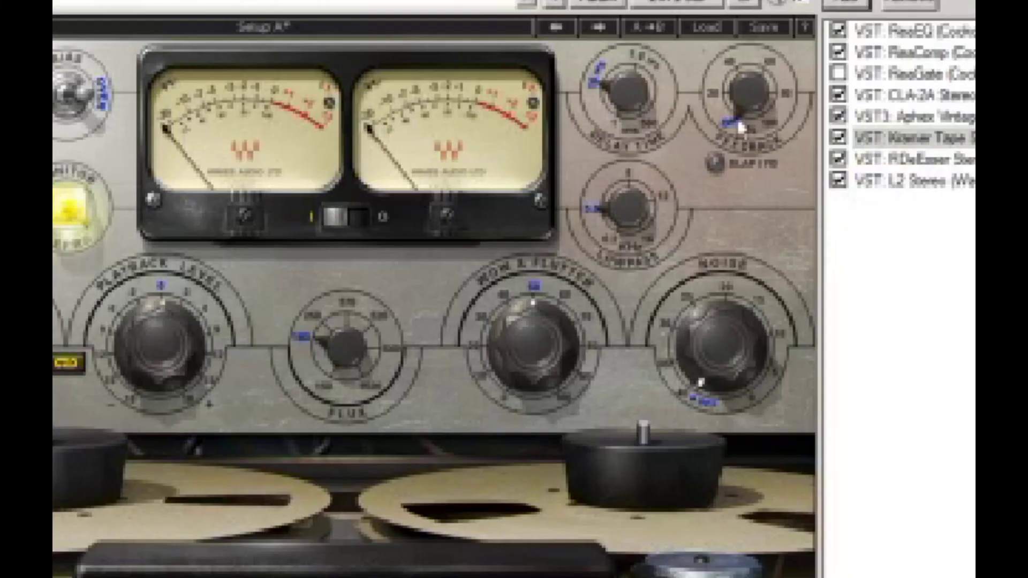
click(737, 109)
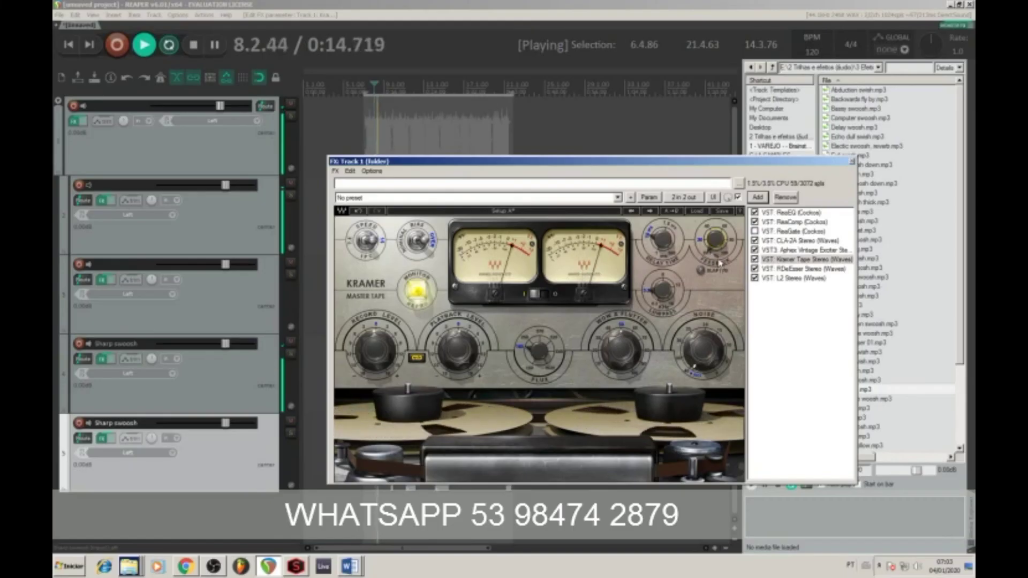
click(716, 251)
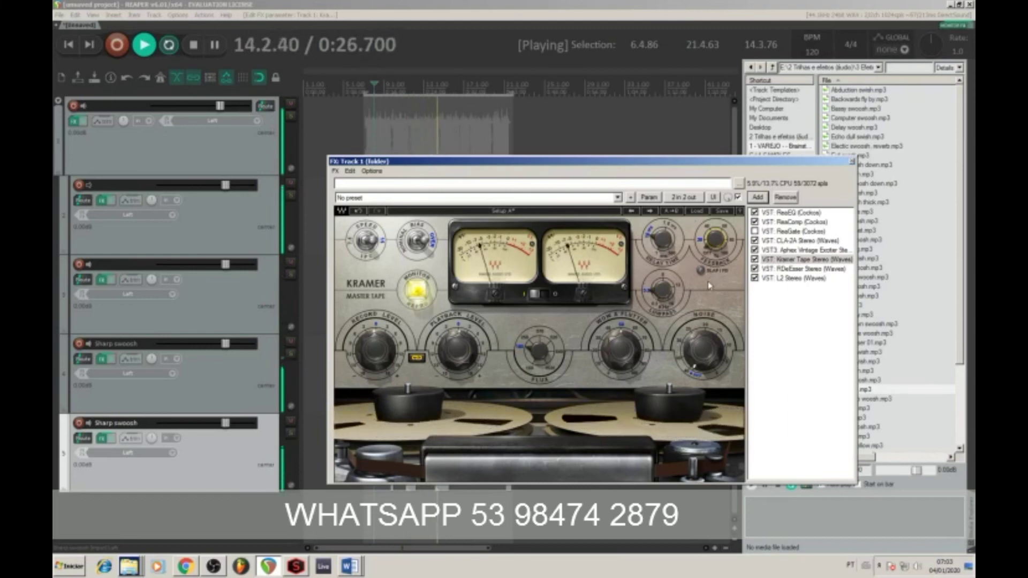
drag(386, 362, 386, 361)
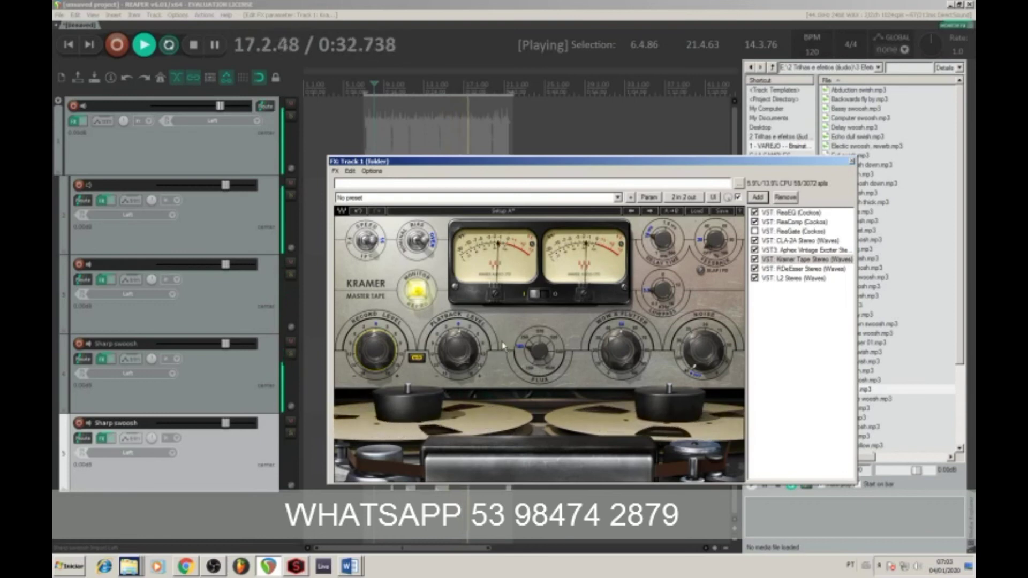
key(space)
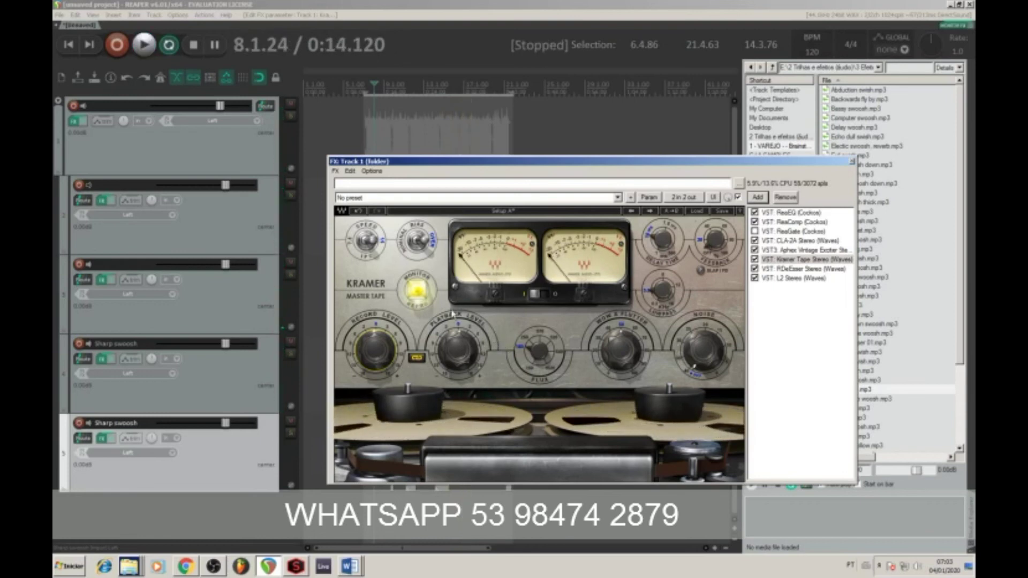
Readjust the Kramer Tape's feedback while replaying the beginning of the spot.
key(space)
key(space)
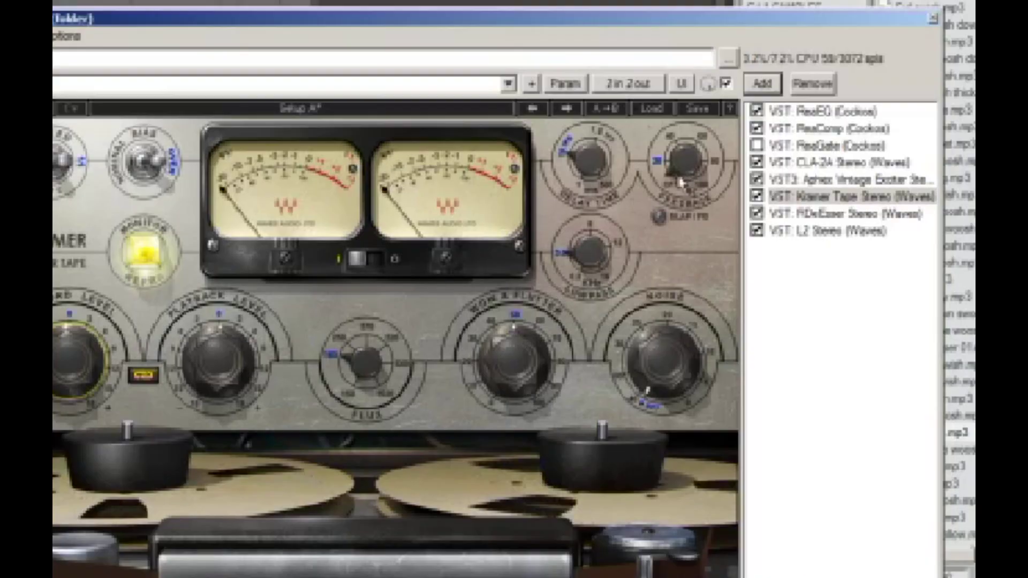
key(space)
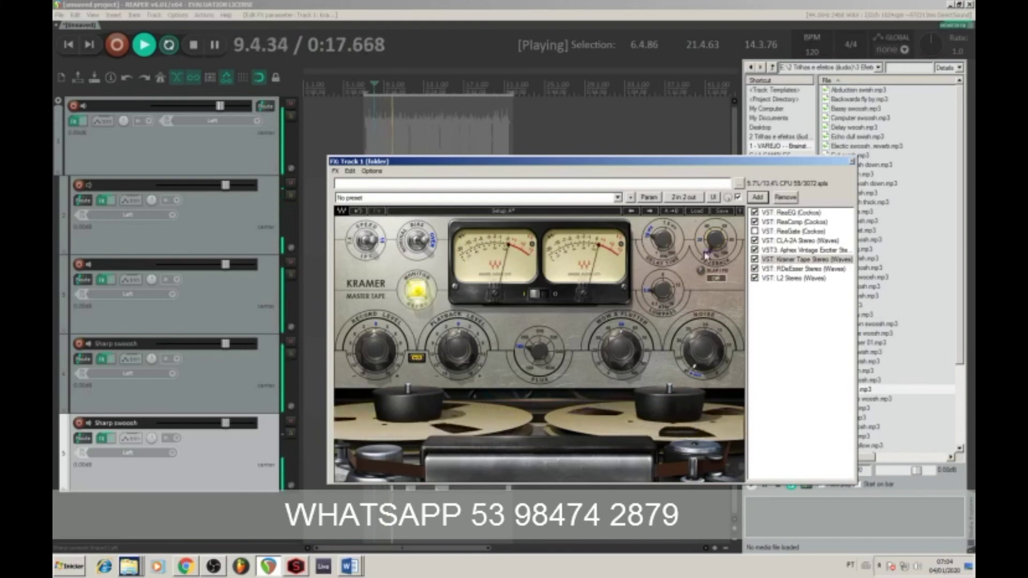
mouse_move(708, 255)
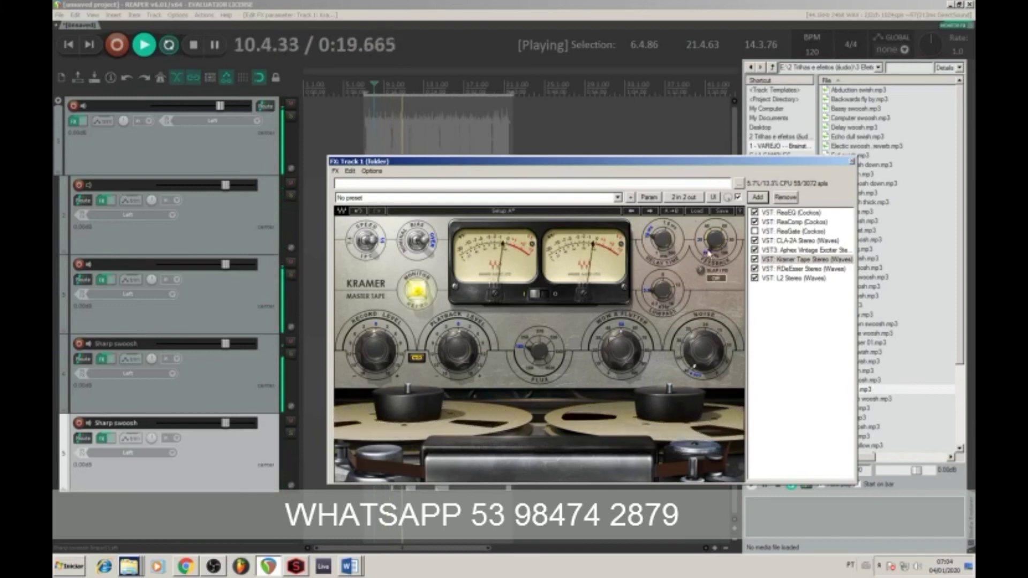
key(space)
key(space)
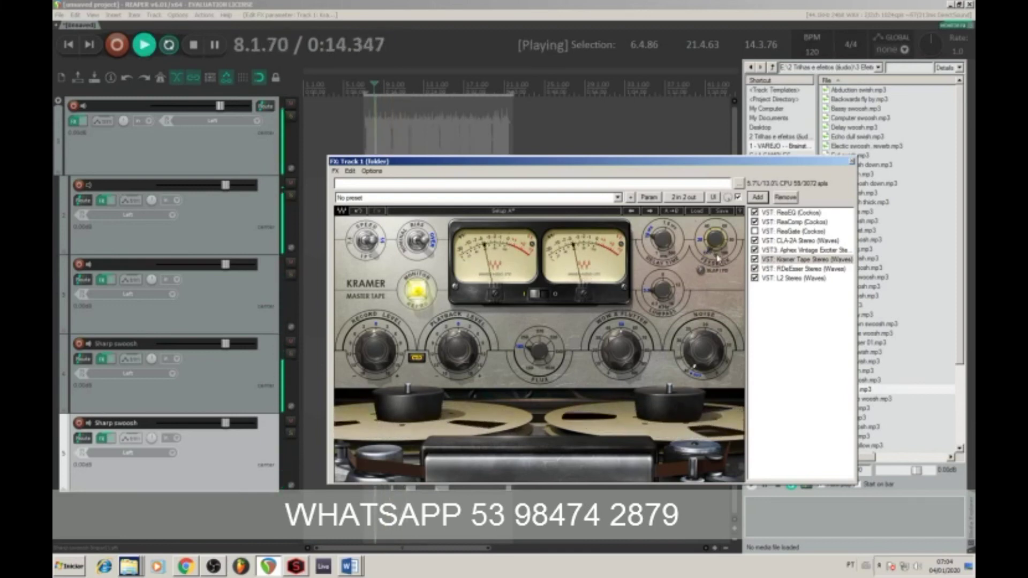
Compare the playing mix with the Kramer Tape bypassed and enabled.
click(755, 260)
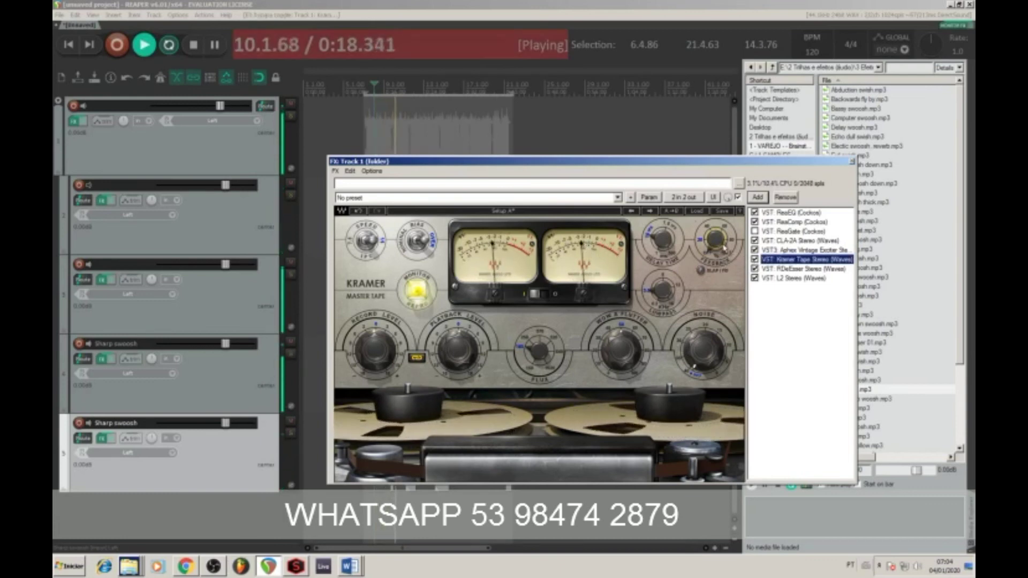
click(738, 197)
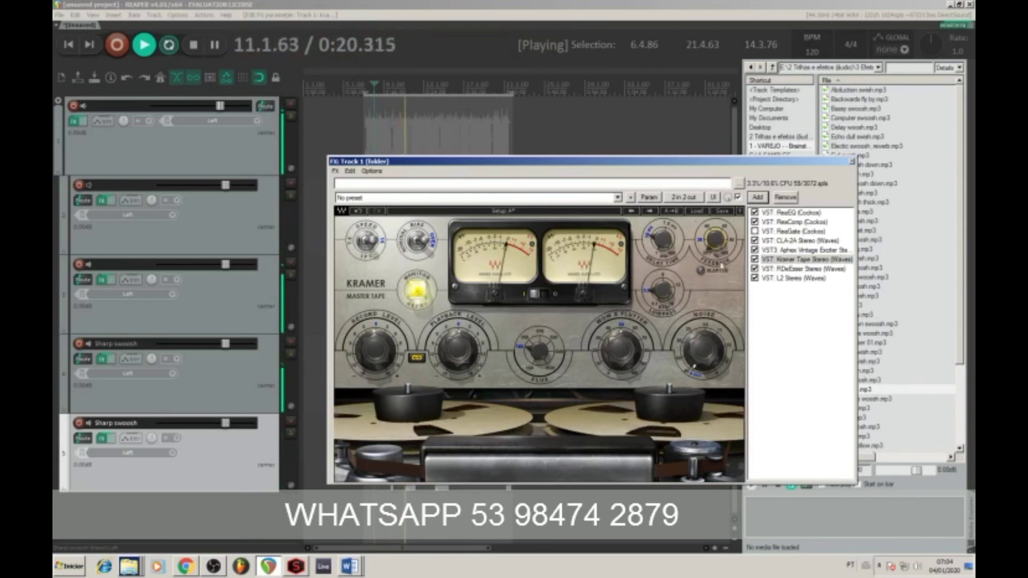
click(755, 260)
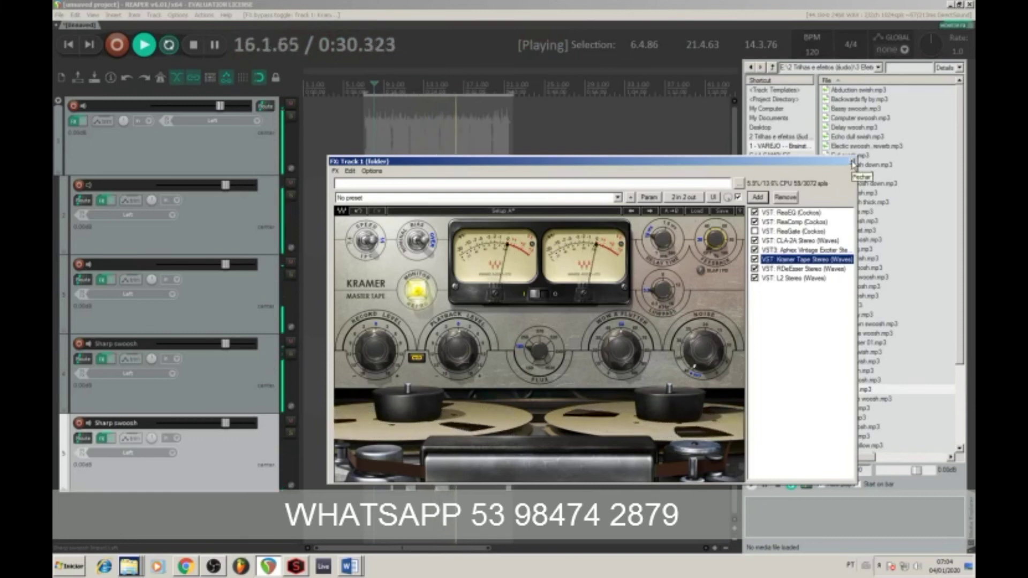
key(space)
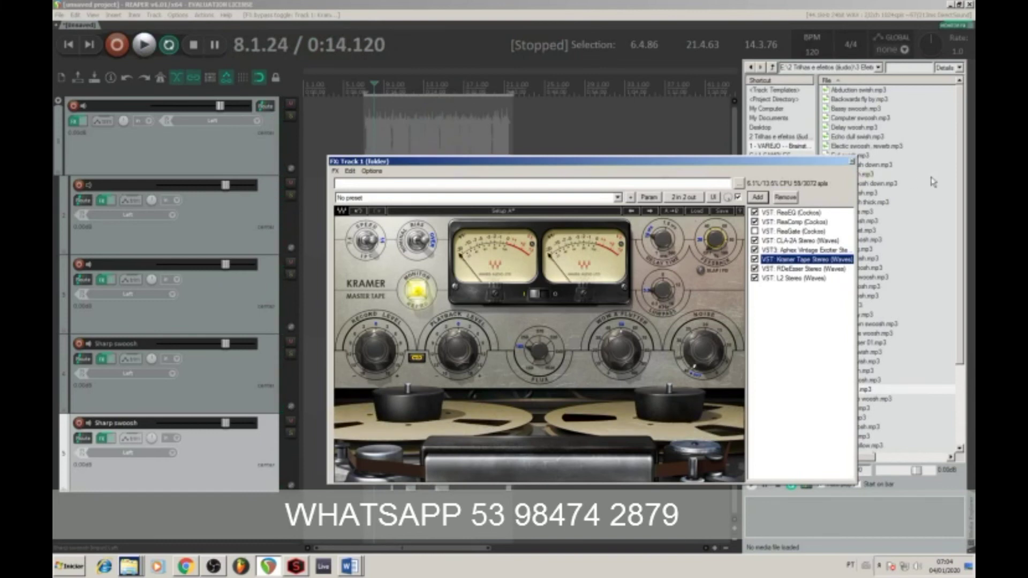
Close the effects window and audition the complete spot from its start to its ending.
click(852, 160)
key(space)
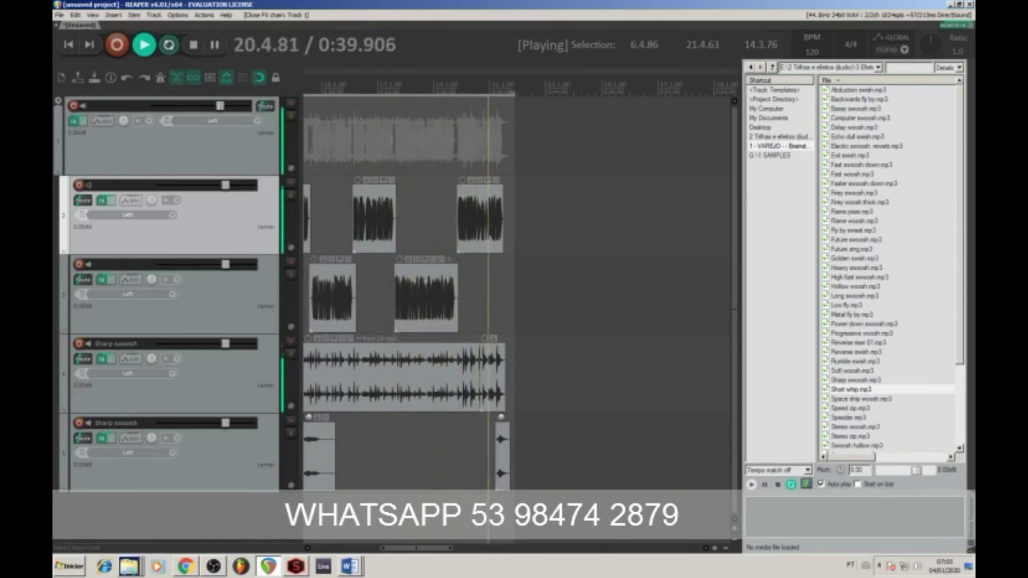
key(space)
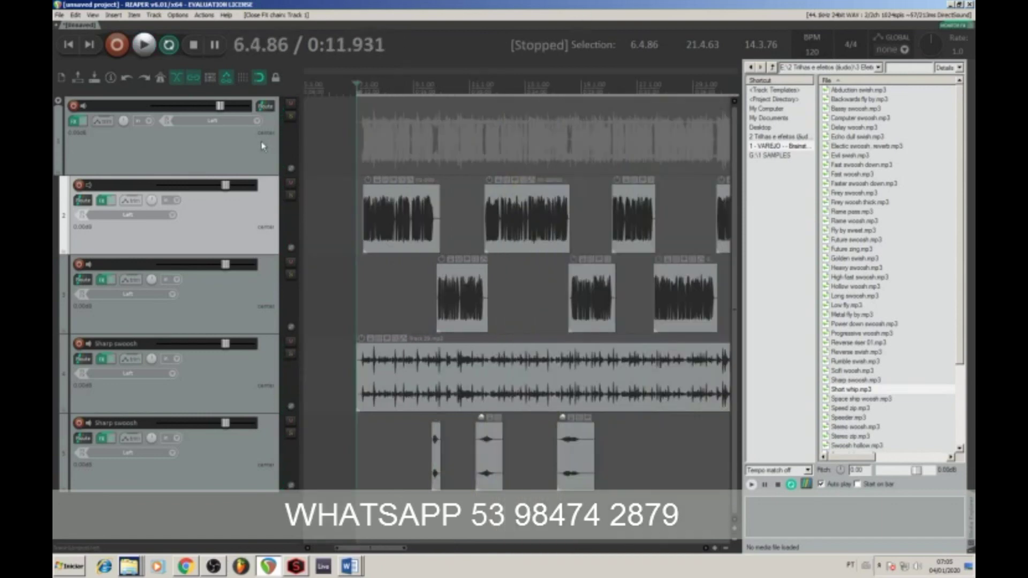
Render the folder track to a stereo stem track with the originals muted.
right_click(241, 152)
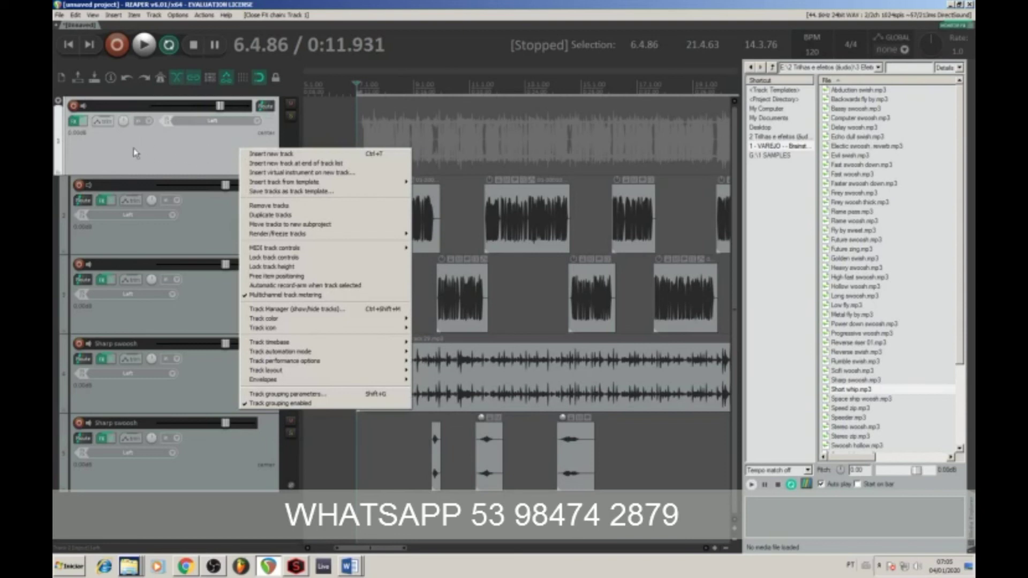
right_click(180, 160)
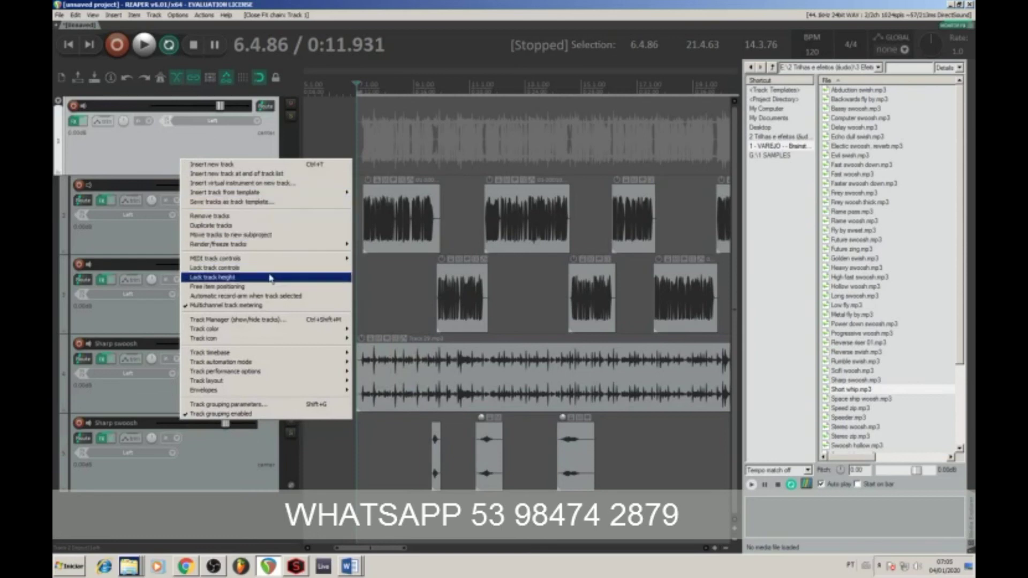
mouse_move(261, 245)
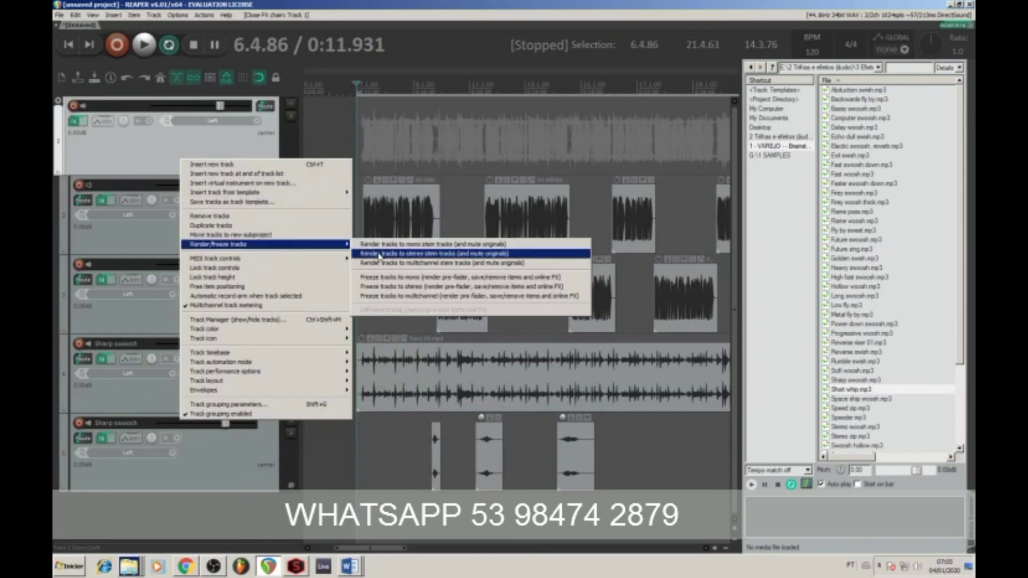
click(379, 253)
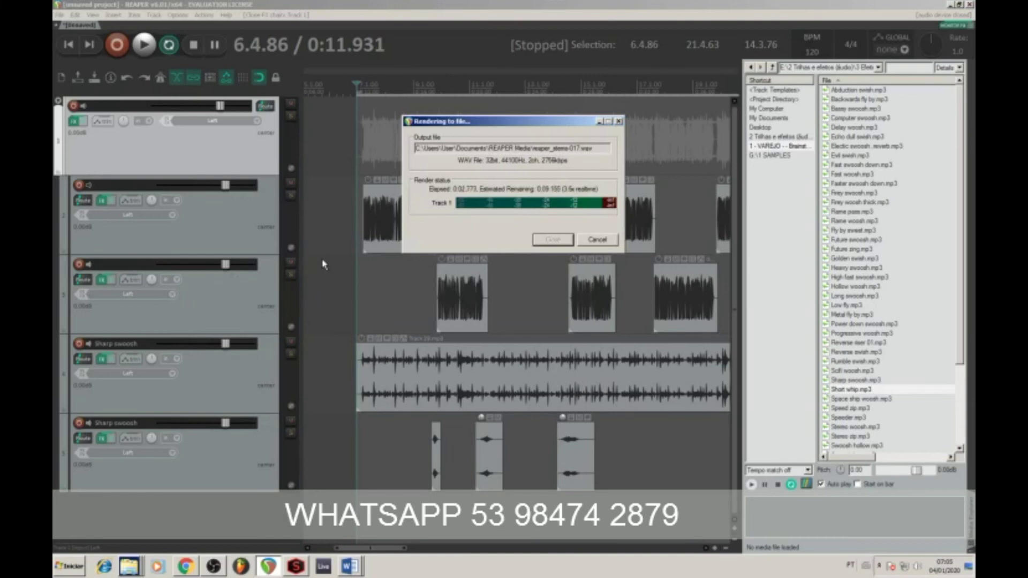
drag(269, 172, 268, 248)
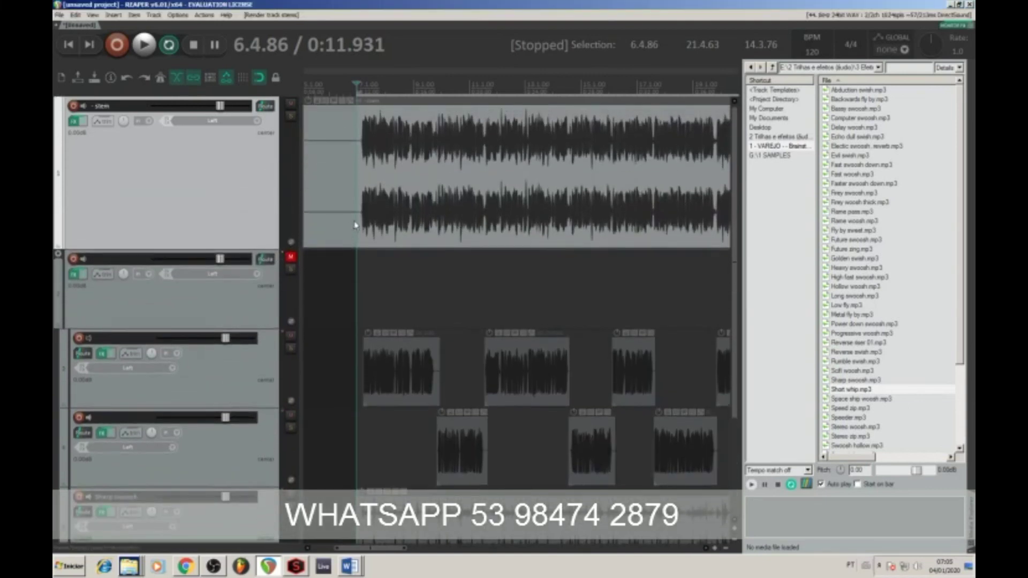
Audition the opening of the rendered stem and check its waveform.
click(354, 225)
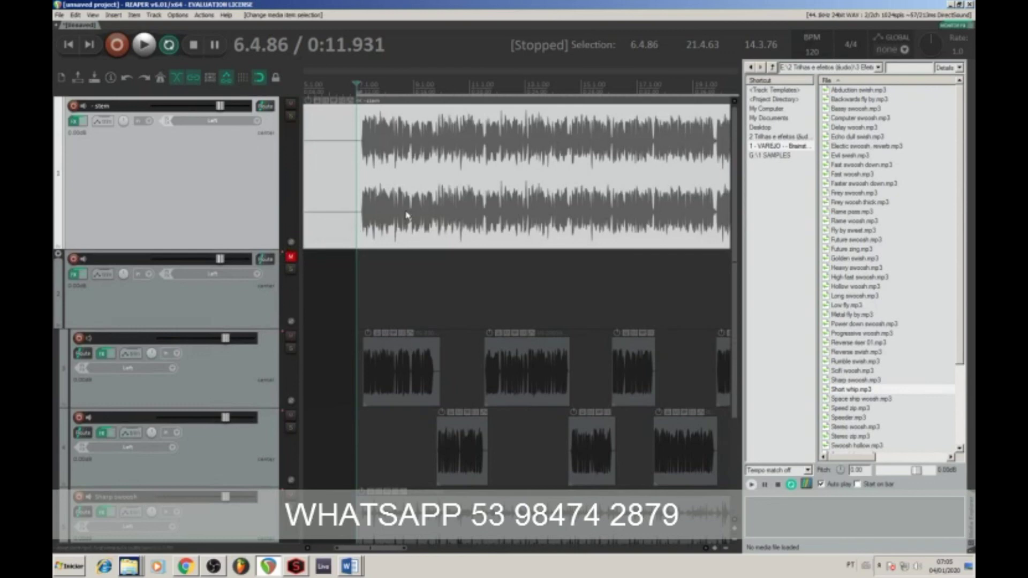
scroll(405, 213, down, 3)
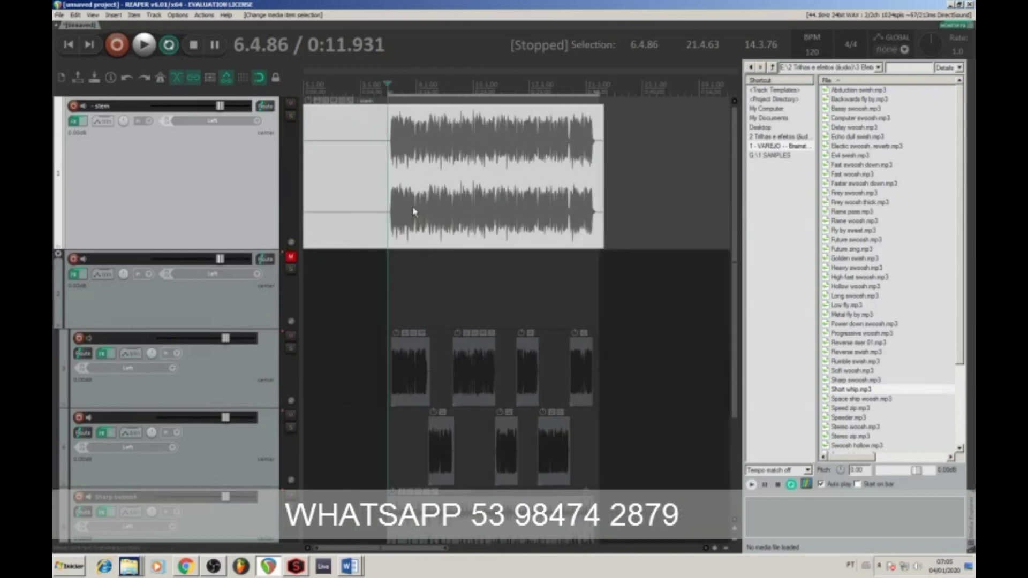
click(391, 193)
key(space)
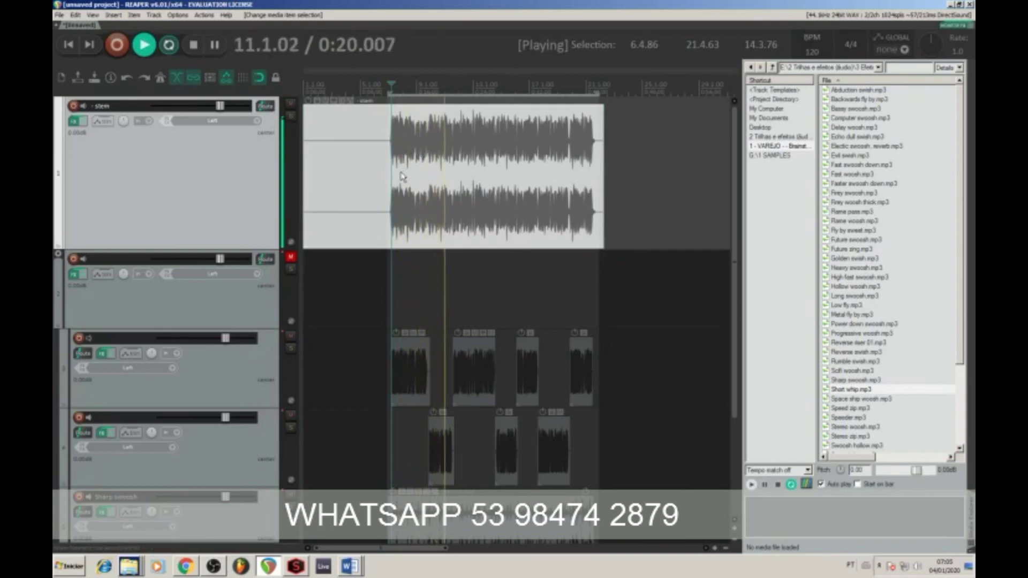
key(space)
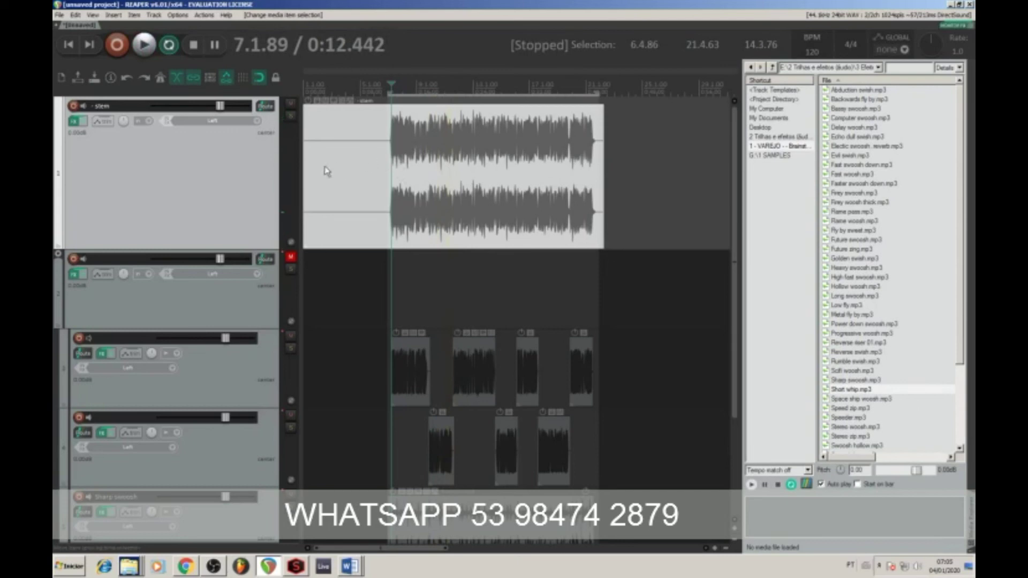
Remove the rendered stem track and unmute the original folder track.
right_click(247, 183)
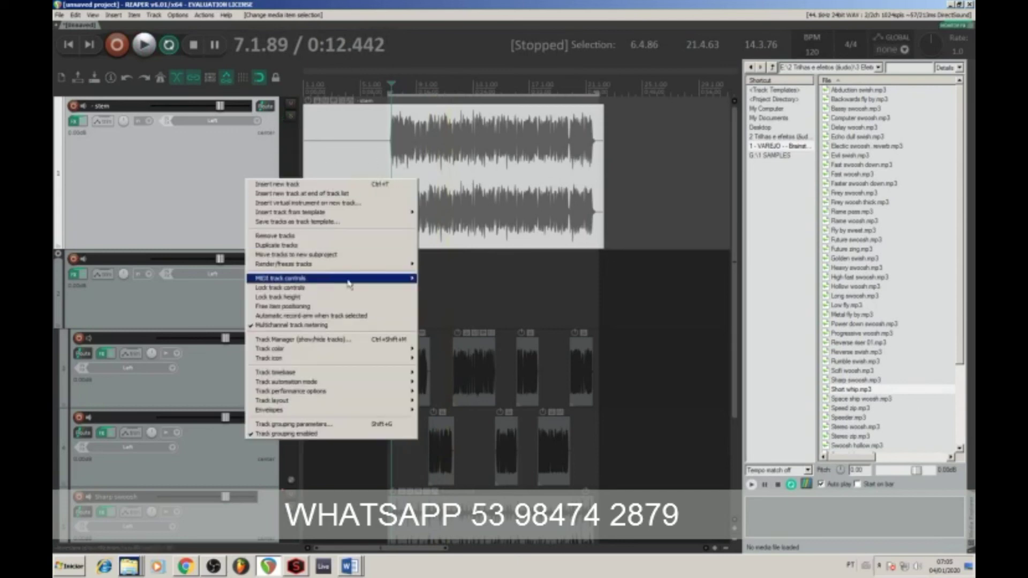
click(276, 234)
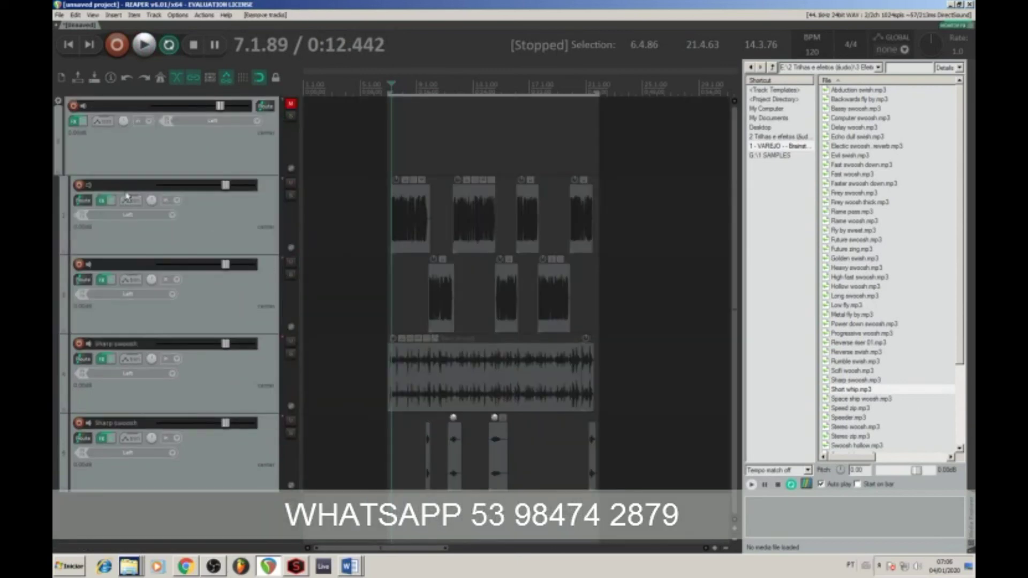
click(291, 107)
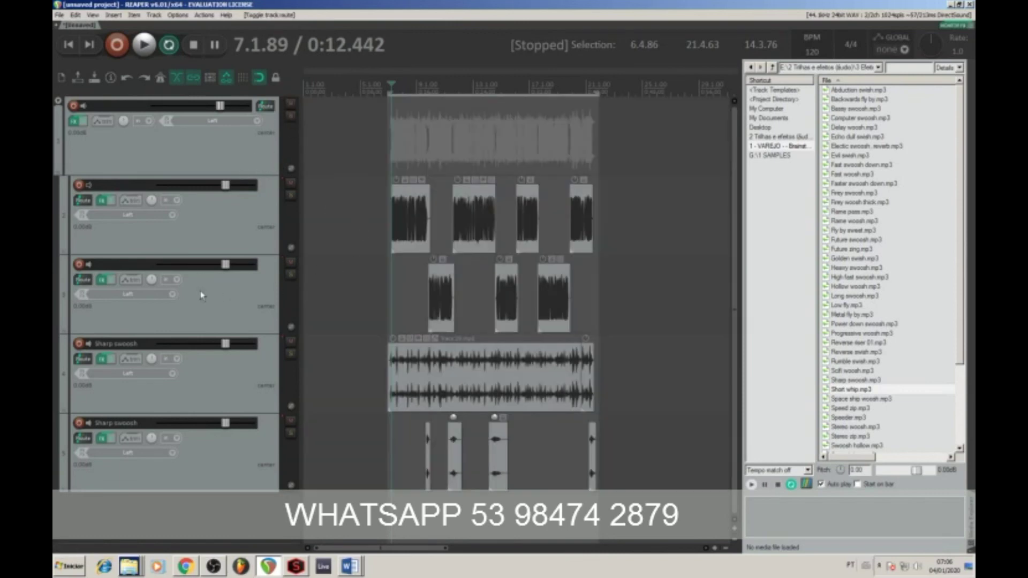
Lower the folder track's L2 Ultramaximizer threshold to about -7.6 while the spot plays.
click(75, 122)
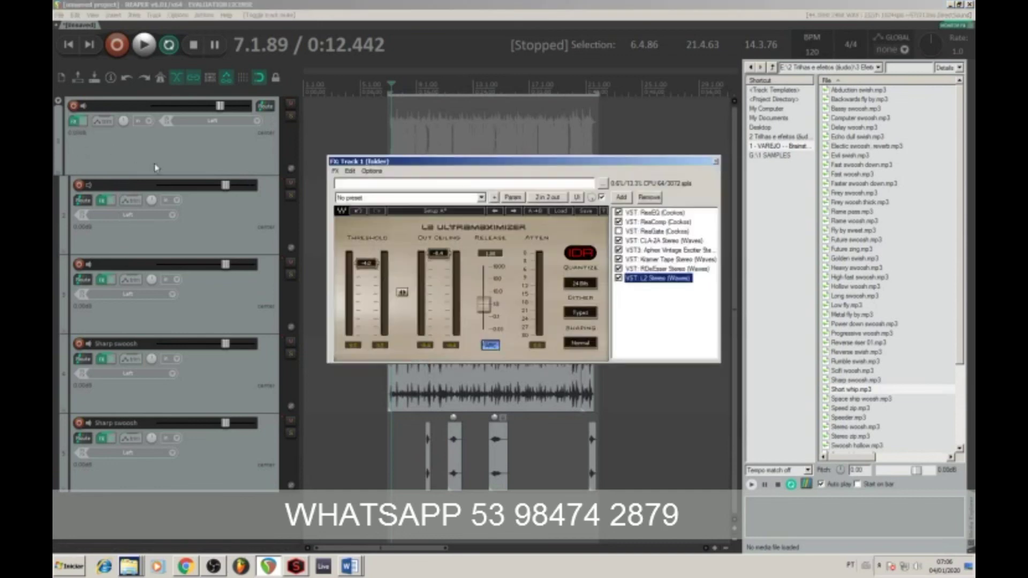
key(space)
drag(366, 263, 366, 272)
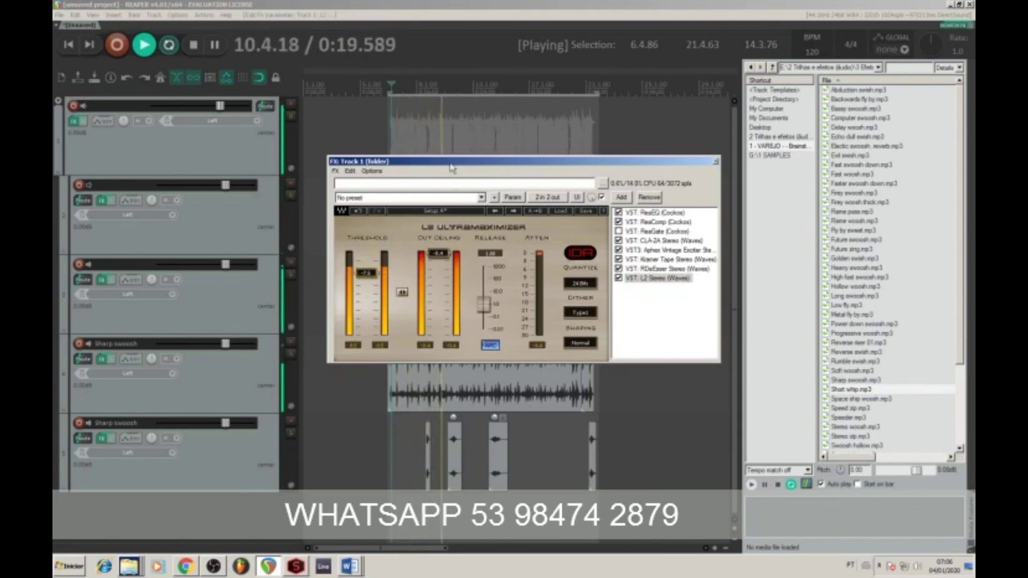
Move the effects window aside and slightly adjust the music item's volume during playback.
drag(452, 161, 583, 162)
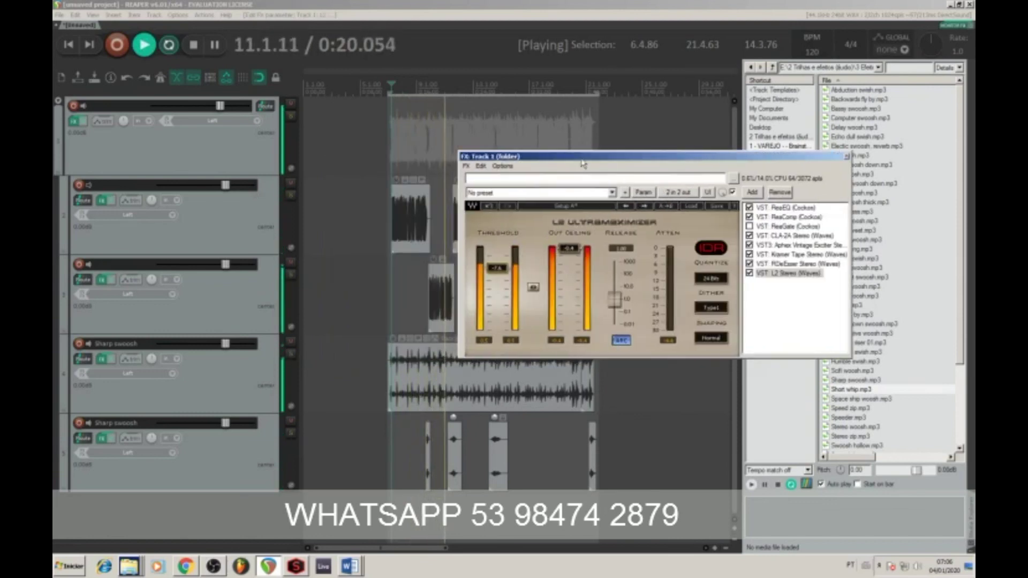
click(392, 338)
drag(392, 339, 392, 336)
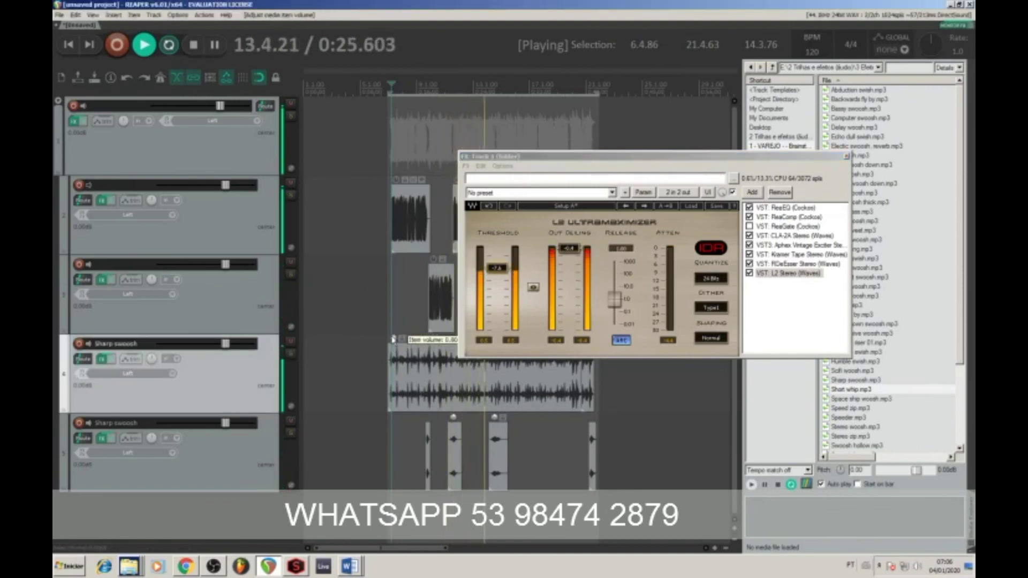
drag(586, 160, 467, 162)
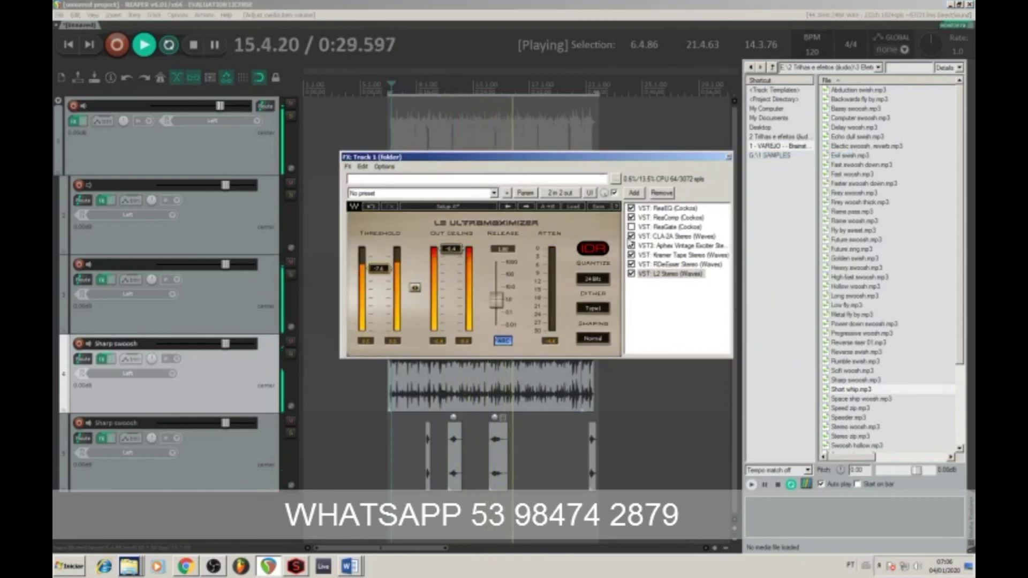
Lower the L2 threshold slightly further during playback, then close the effects window.
drag(589, 156, 559, 148)
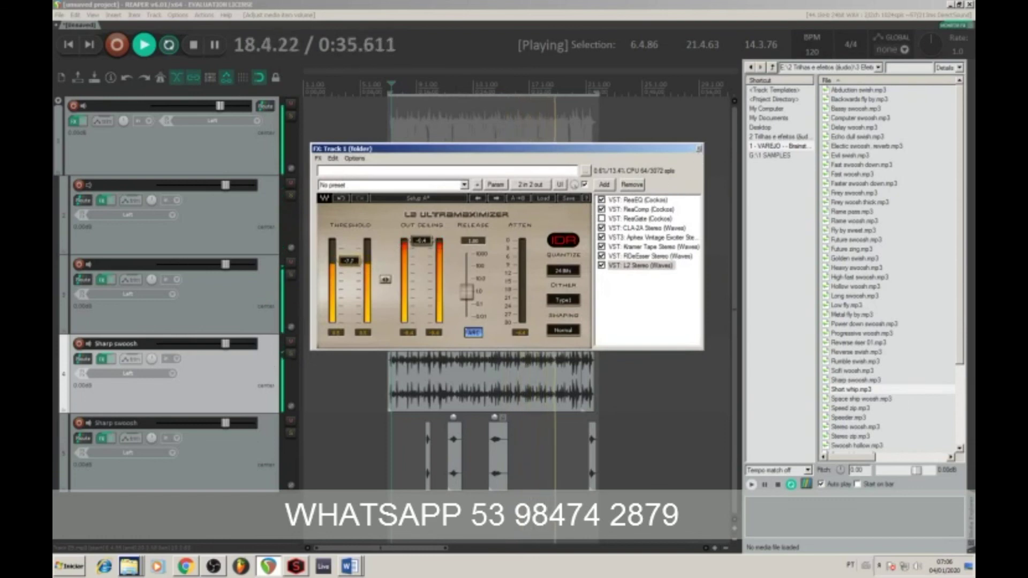
key(space)
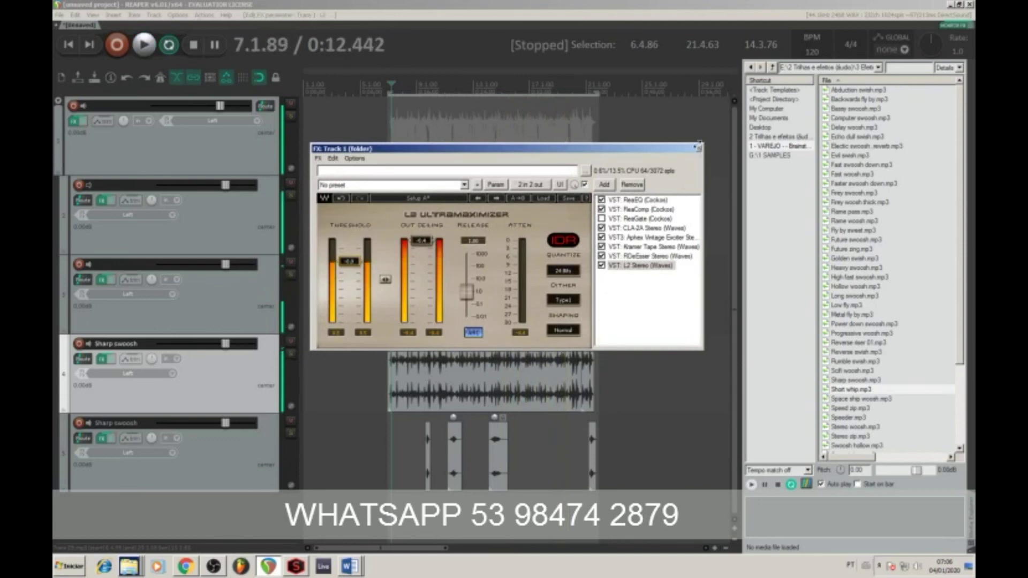
key(Escape)
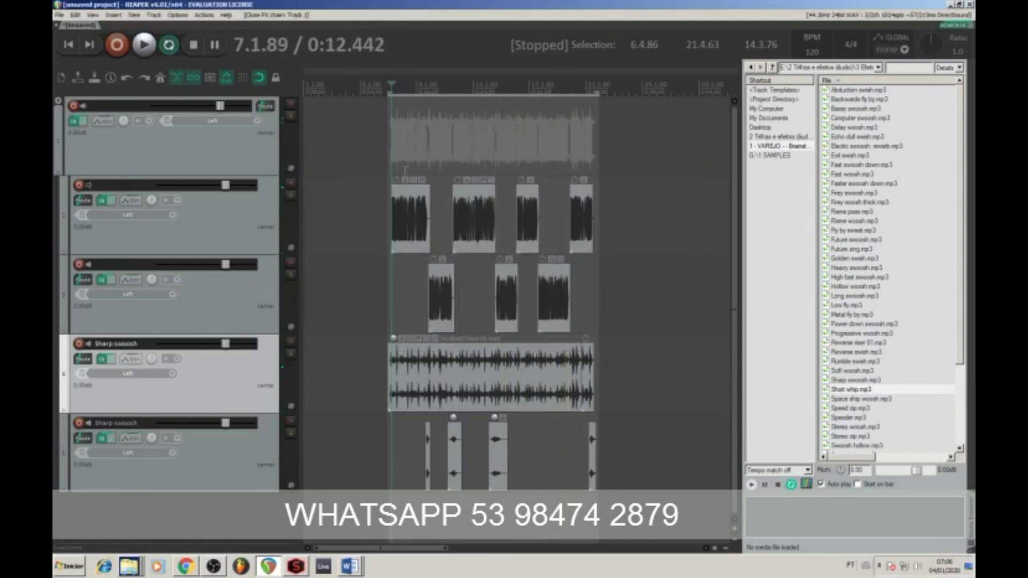
Render the folder track with the new limiter setting to a stereo stem track, muting the originals.
right_click(237, 147)
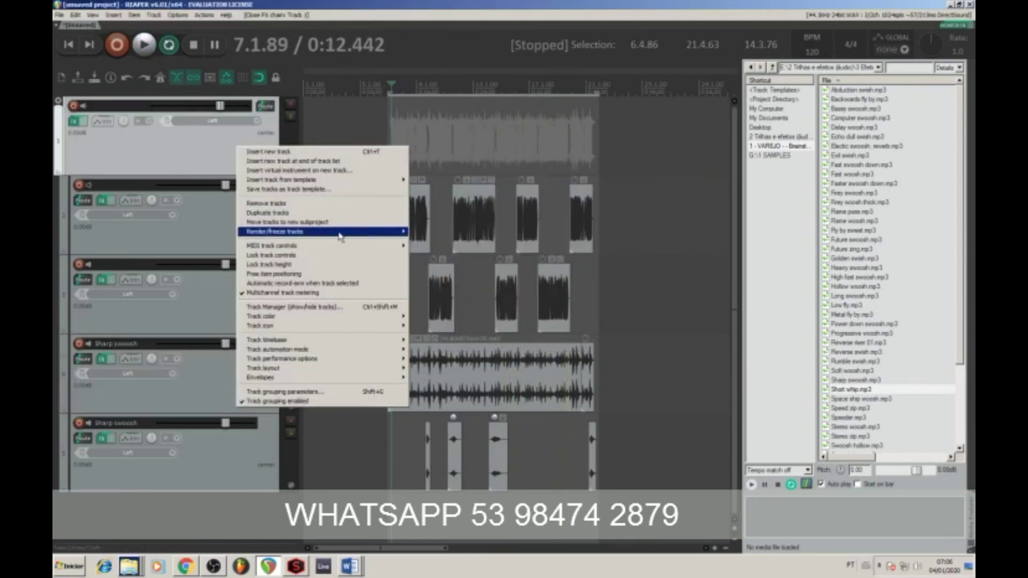
mouse_move(310, 235)
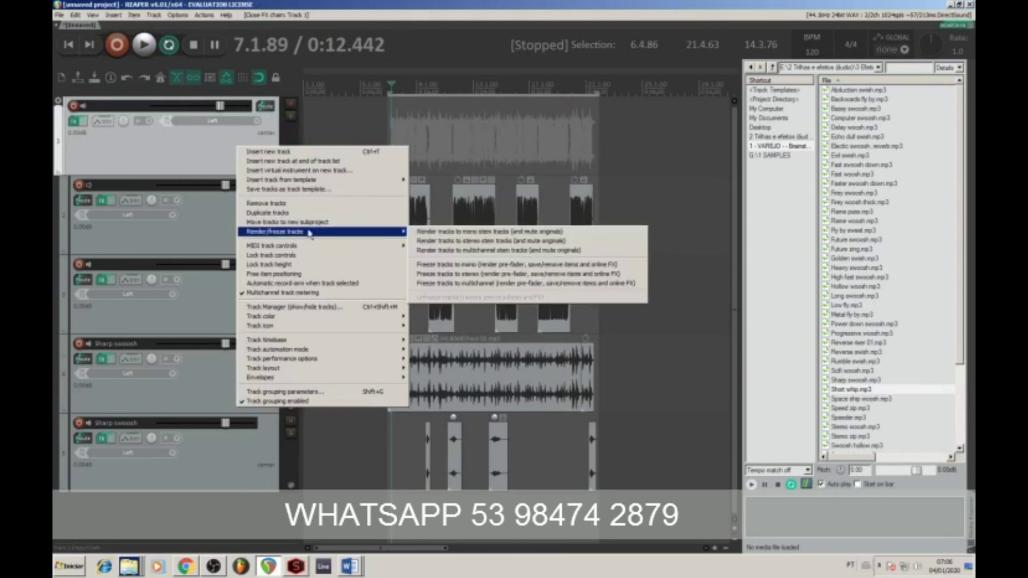
click(427, 242)
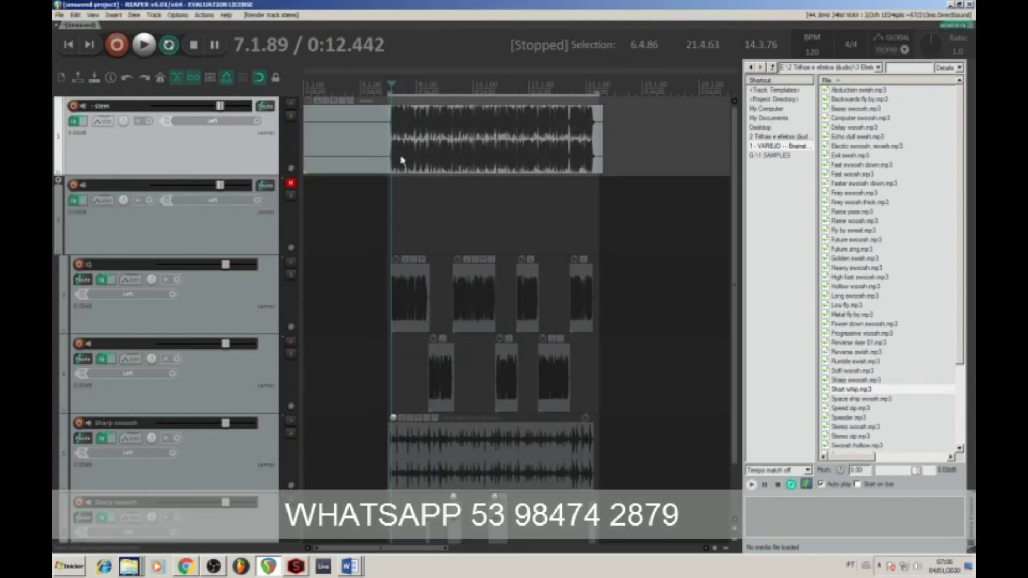
Briefly play the start of the new stem and trim the excess off its end.
click(401, 160)
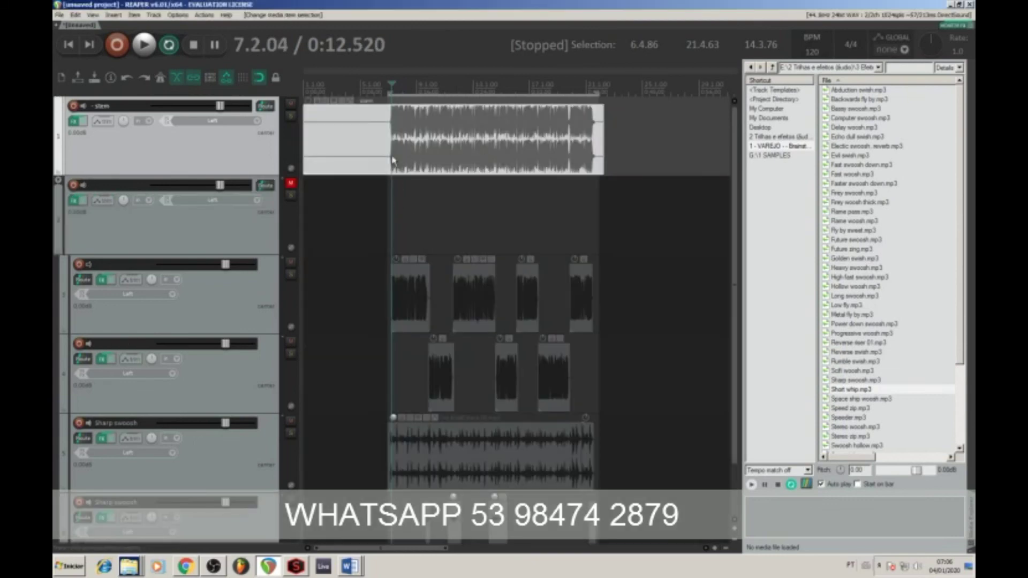
key(space)
scroll(395, 161, up, 3)
key(space)
scroll(481, 150, down, 3)
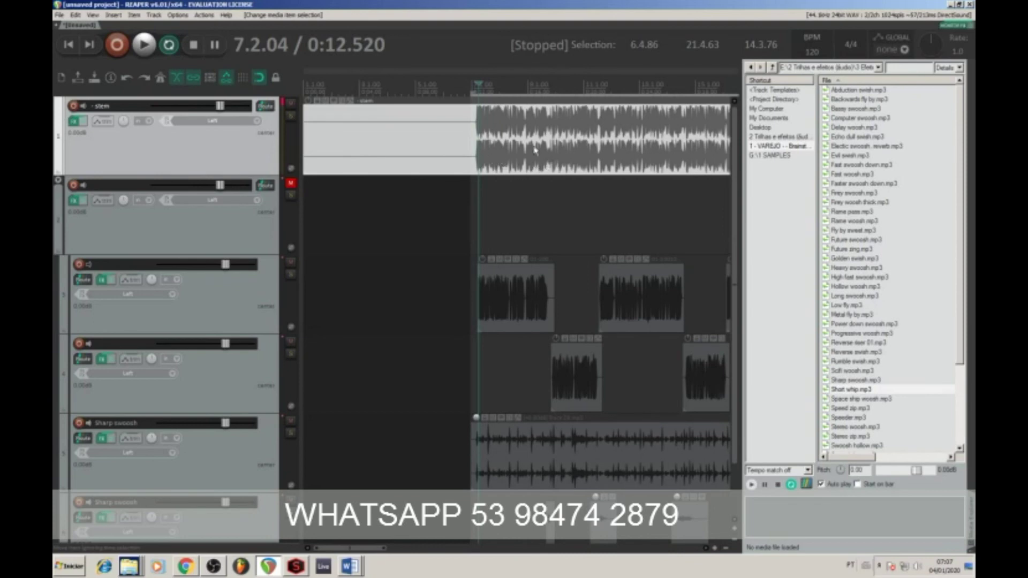
scroll(534, 150, down, 2)
scroll(428, 133, down, 2)
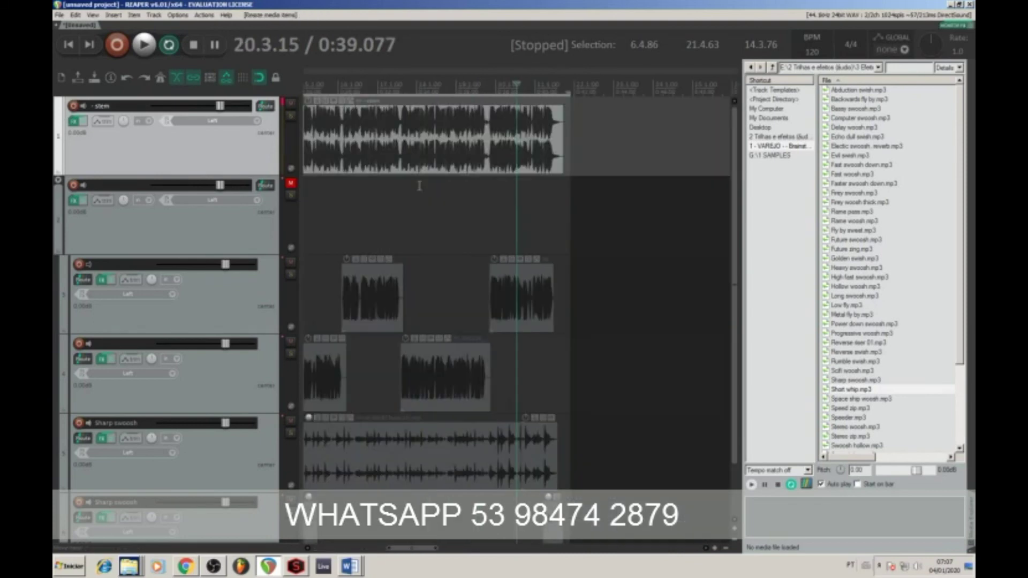
Play the stem from several earlier points and trim off the silence before its first sound.
click(419, 185)
key(space)
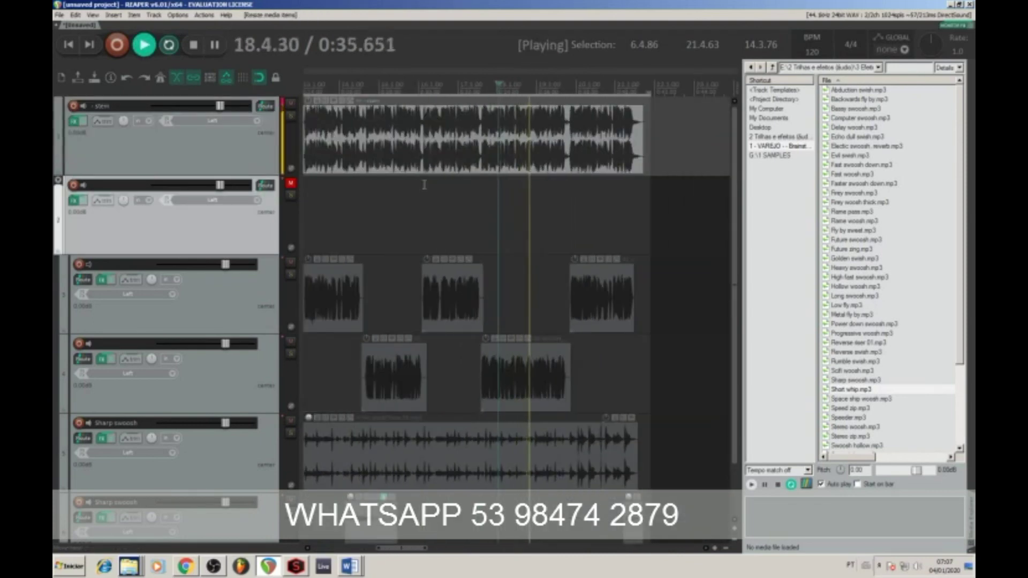
click(307, 181)
scroll(309, 184, up, 3)
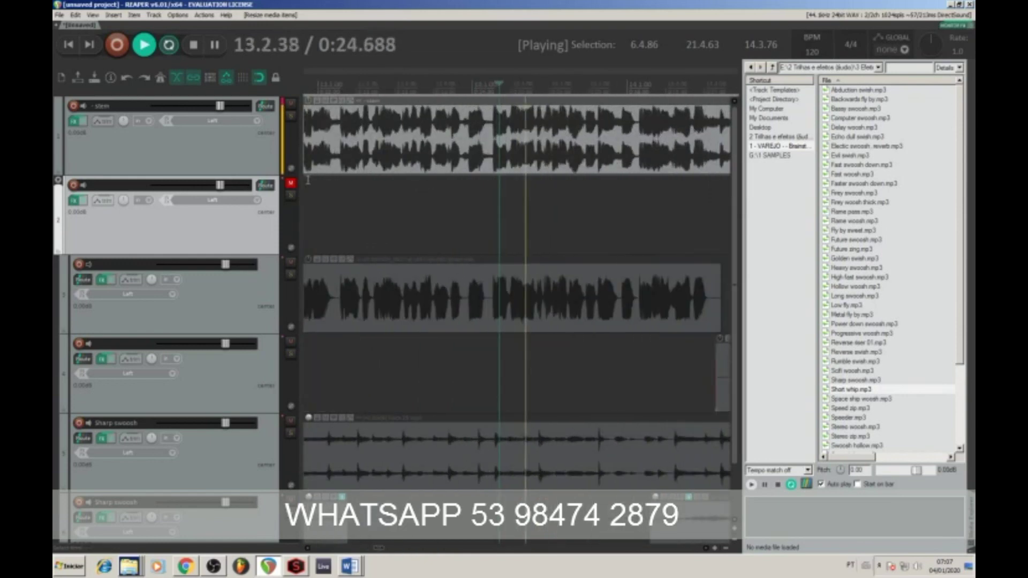
scroll(313, 195, down, 1)
click(313, 194)
scroll(313, 194, down, 1)
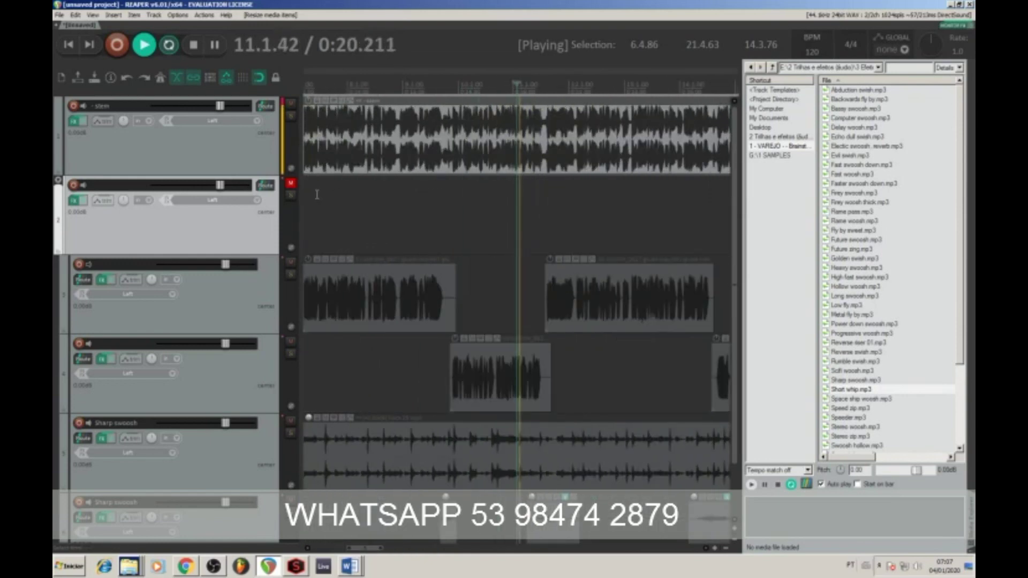
click(304, 196)
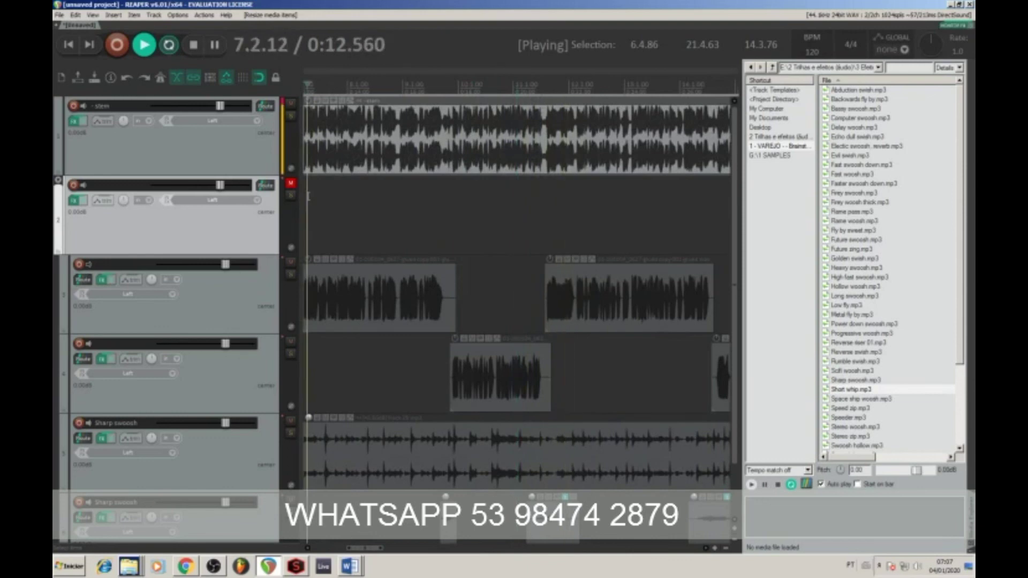
scroll(324, 190, up, 3)
drag(436, 164, 481, 156)
key(space)
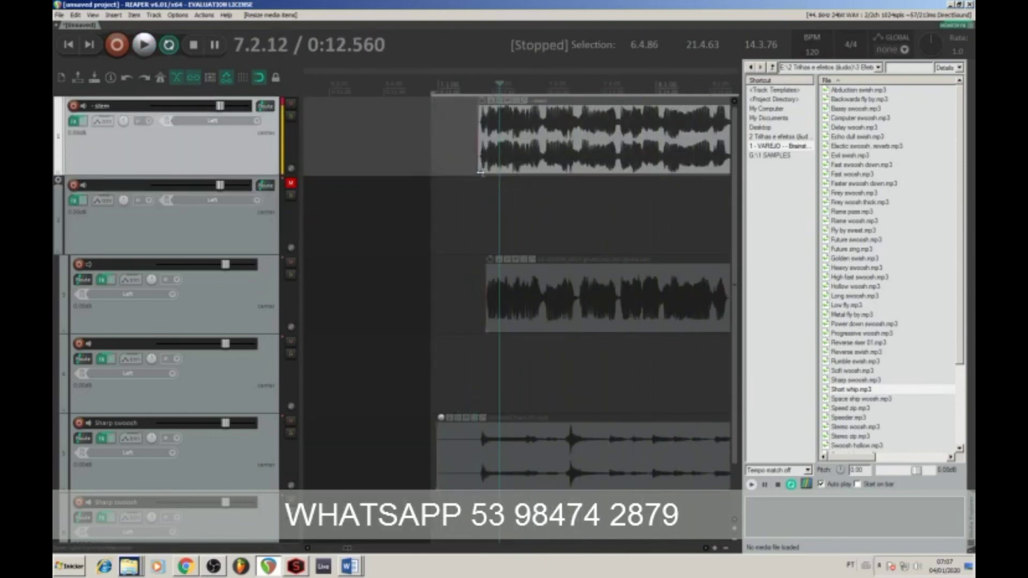
Tighten the stem's end to just after the last sound of the spot.
scroll(512, 171, down, 4)
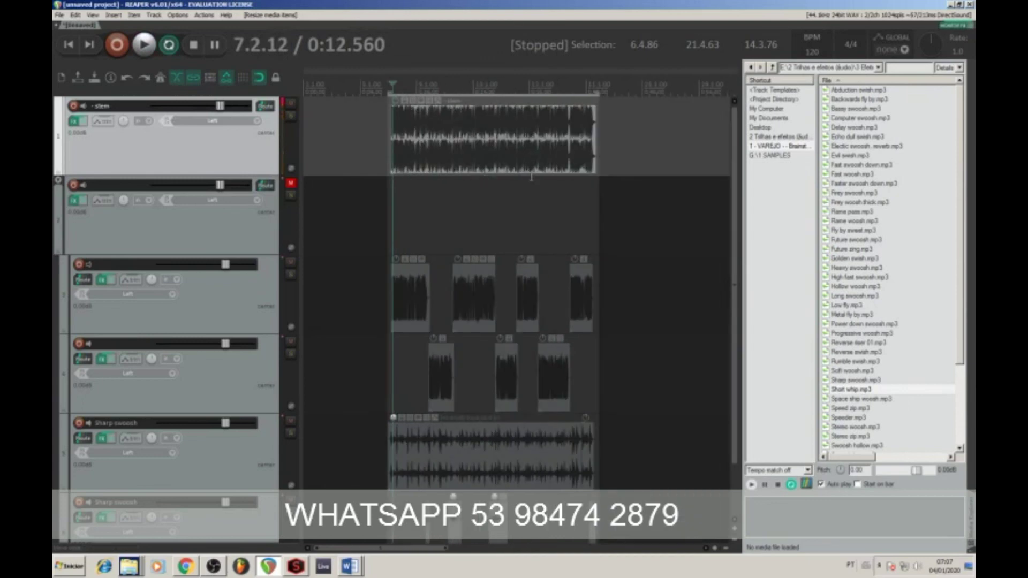
click(558, 186)
scroll(584, 169, up, 3)
click(607, 153)
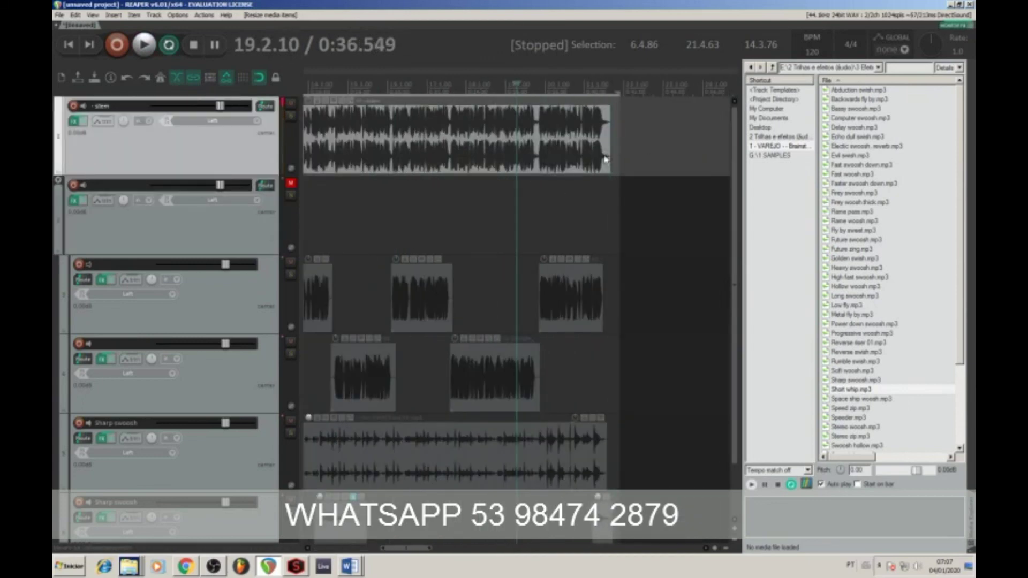
Set the time selection to the trimmed stem and open the render settings with Time selection as the bounds.
scroll(510, 172, down, 1)
click(516, 123)
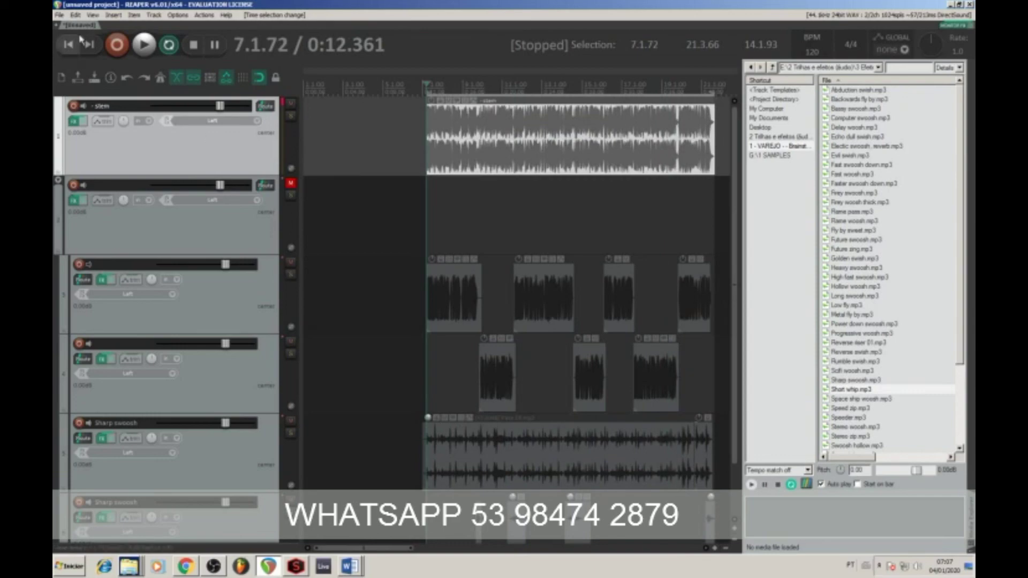
click(60, 15)
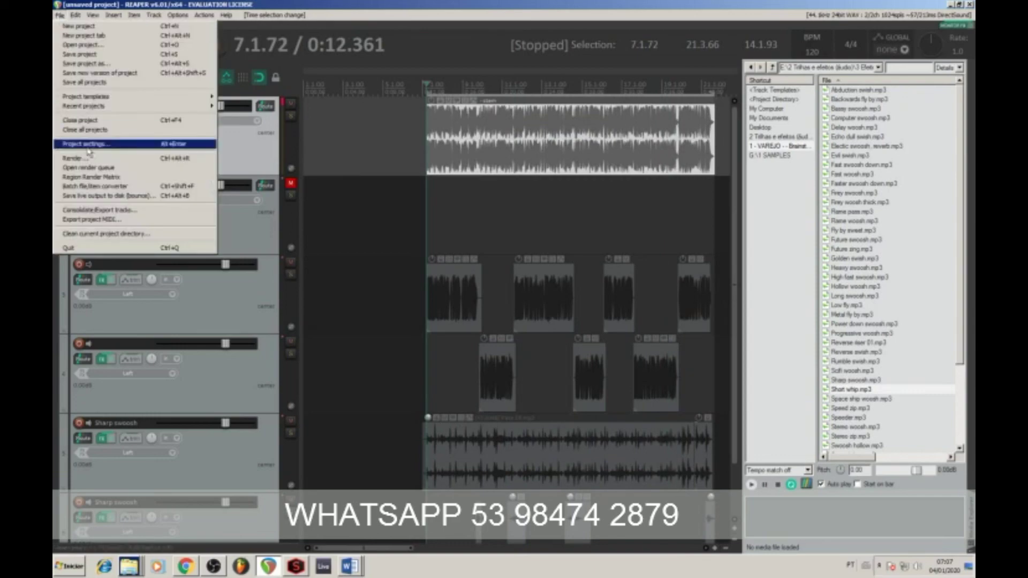
click(114, 159)
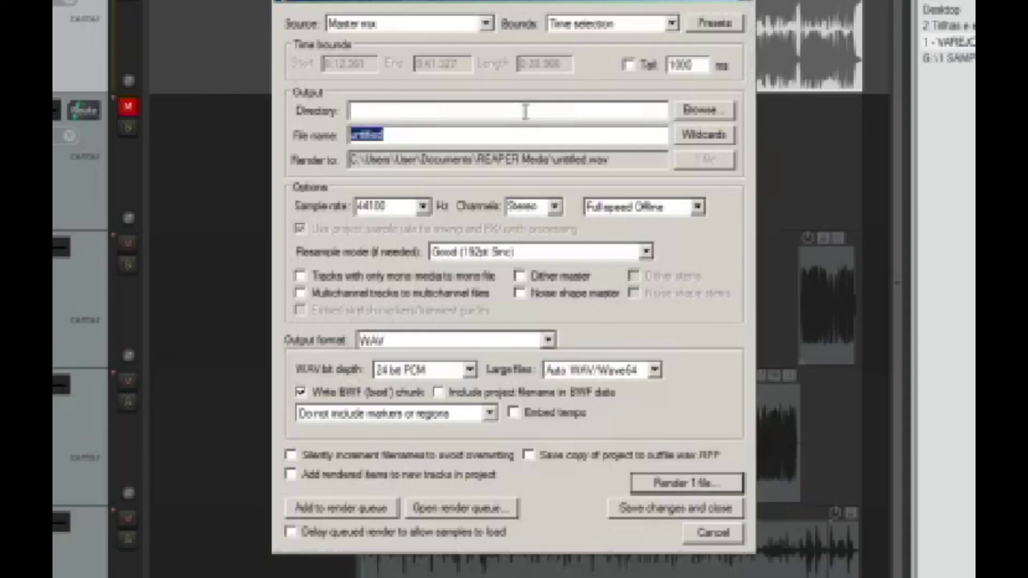
click(671, 24)
click(671, 25)
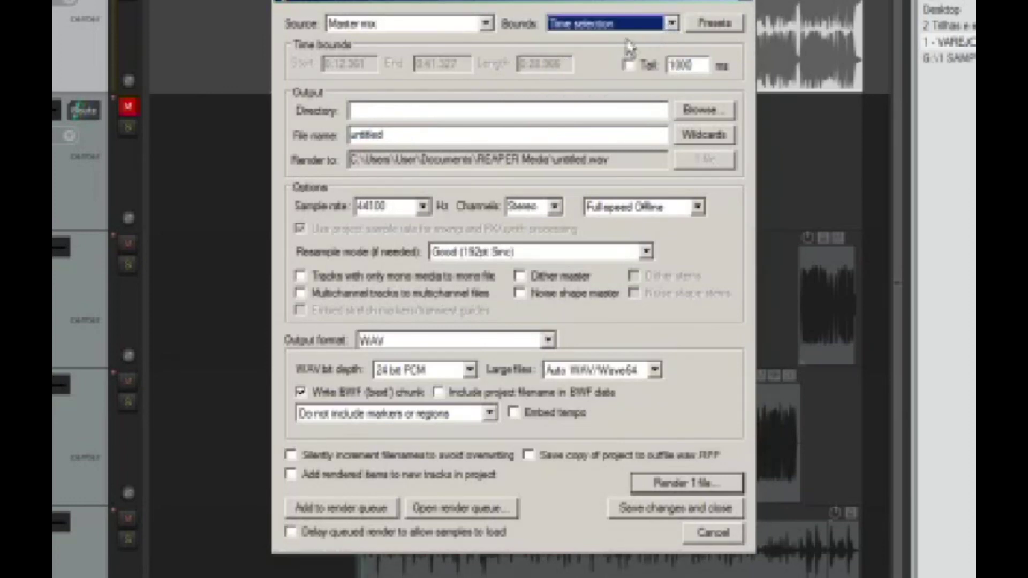
Set the render output directory to E:\1 Minhas produções\1 Spots and name the file CAMILA CALÇADOS.
click(703, 111)
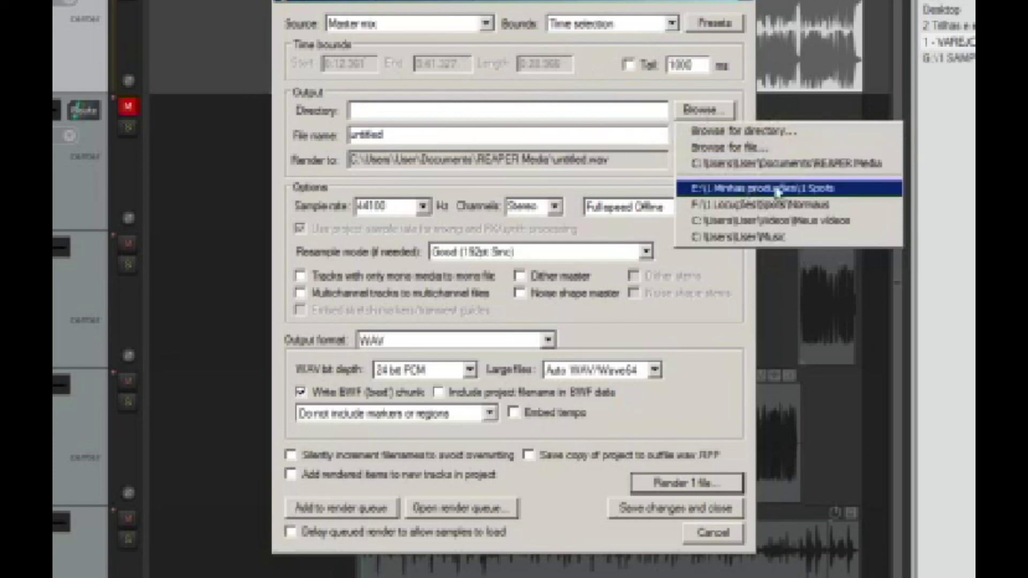
click(717, 188)
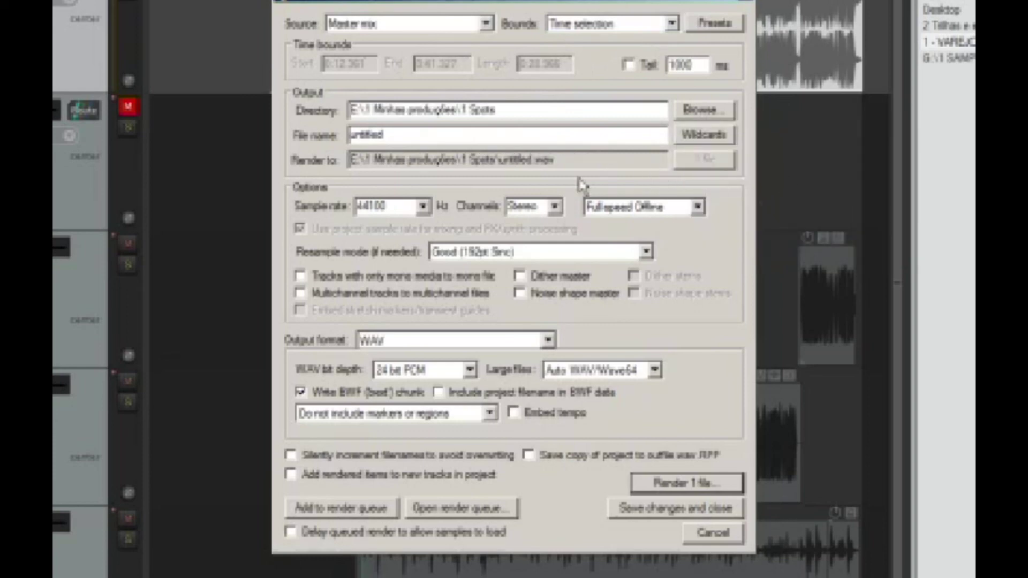
double_click(496, 137)
text(CAMILA CA)
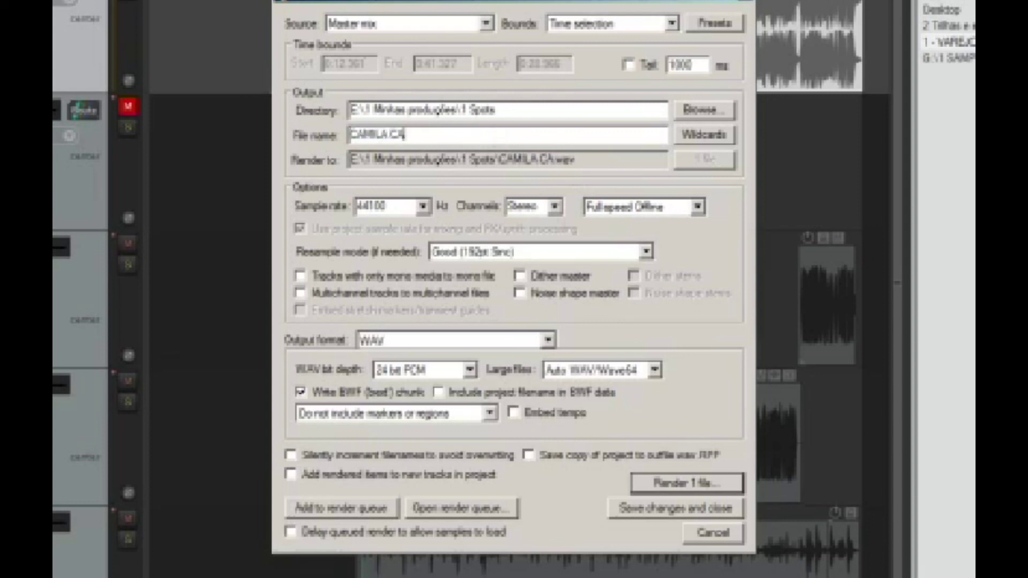
text(LÇADOS)
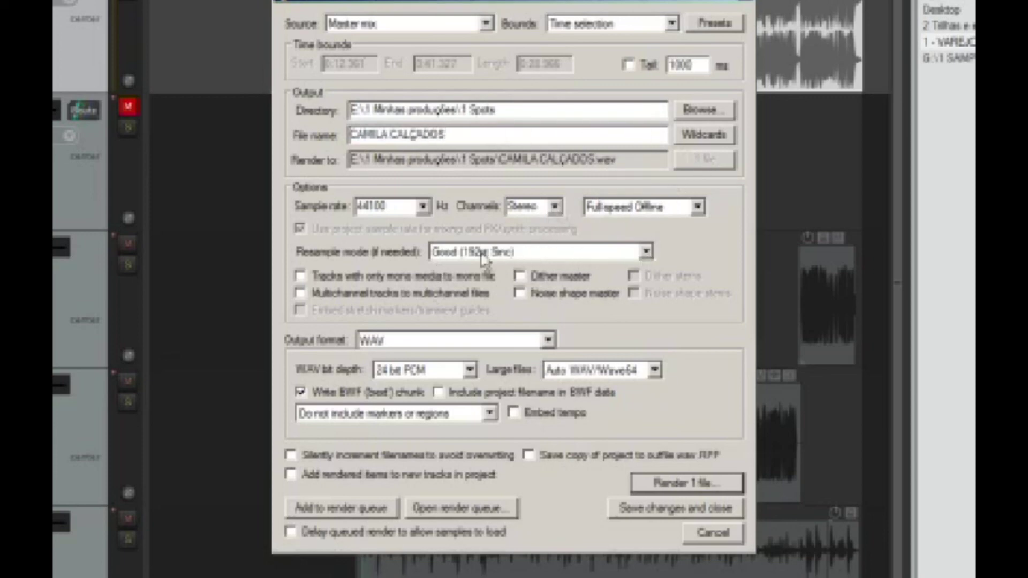
Render the spot as MP3 (encoder by LAME project), overwriting the existing file, and show the rendered file in Explorer.
click(437, 346)
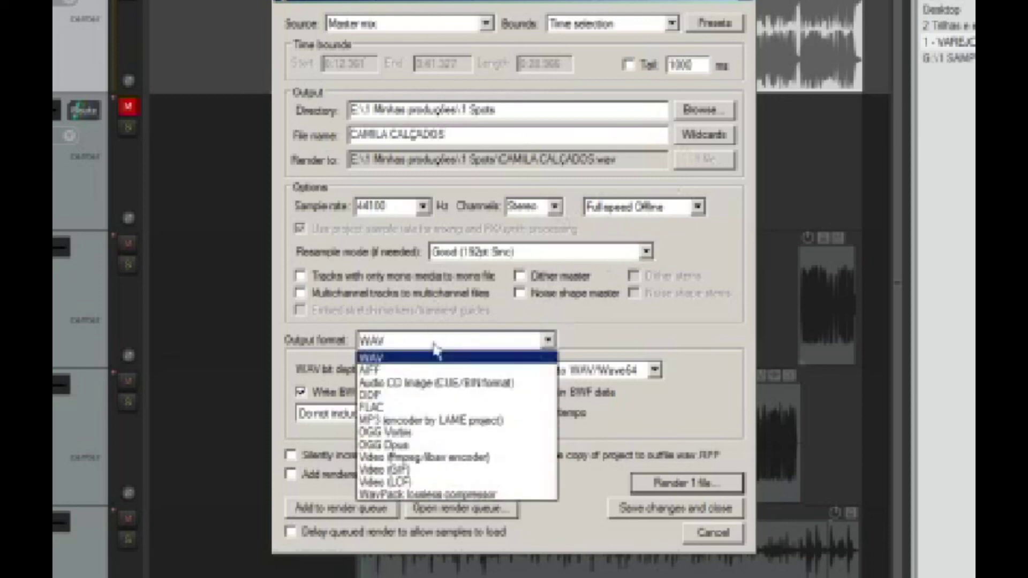
click(457, 423)
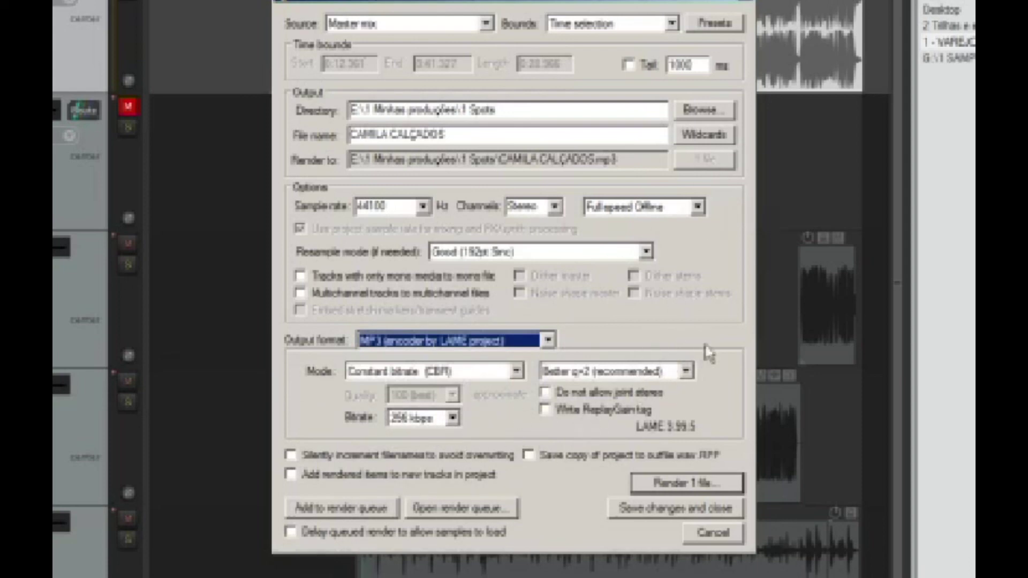
click(658, 485)
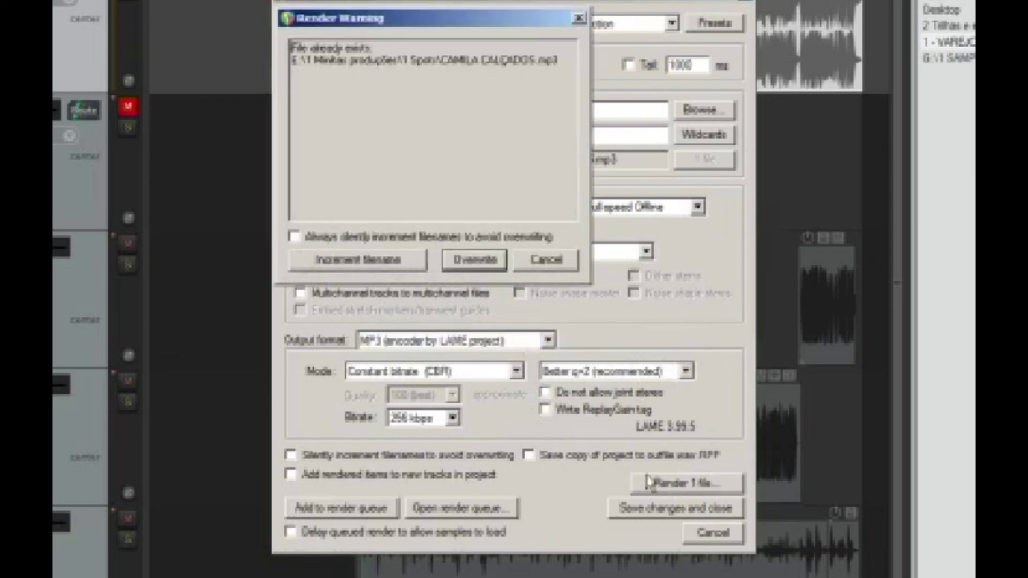
click(465, 261)
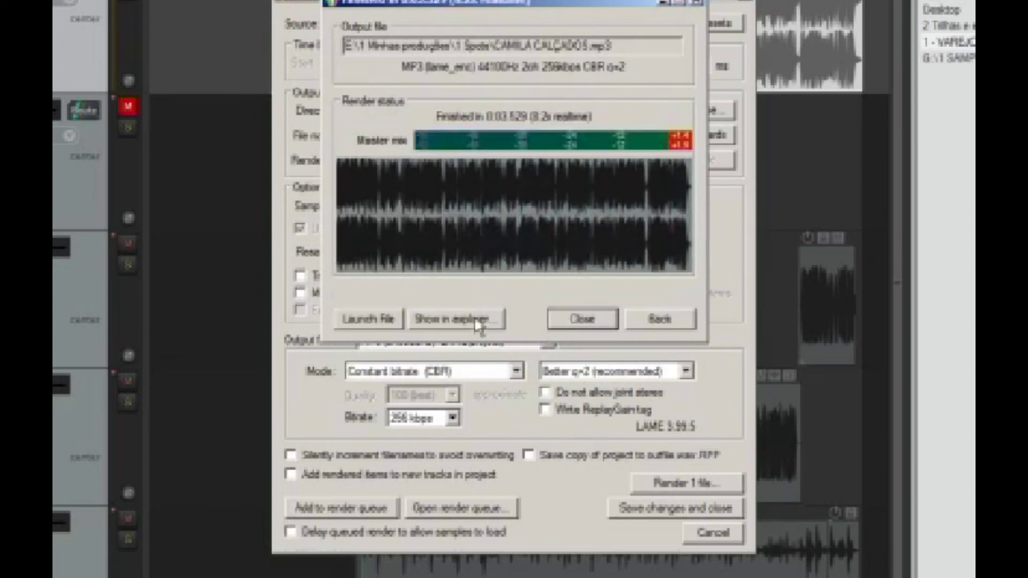
click(475, 321)
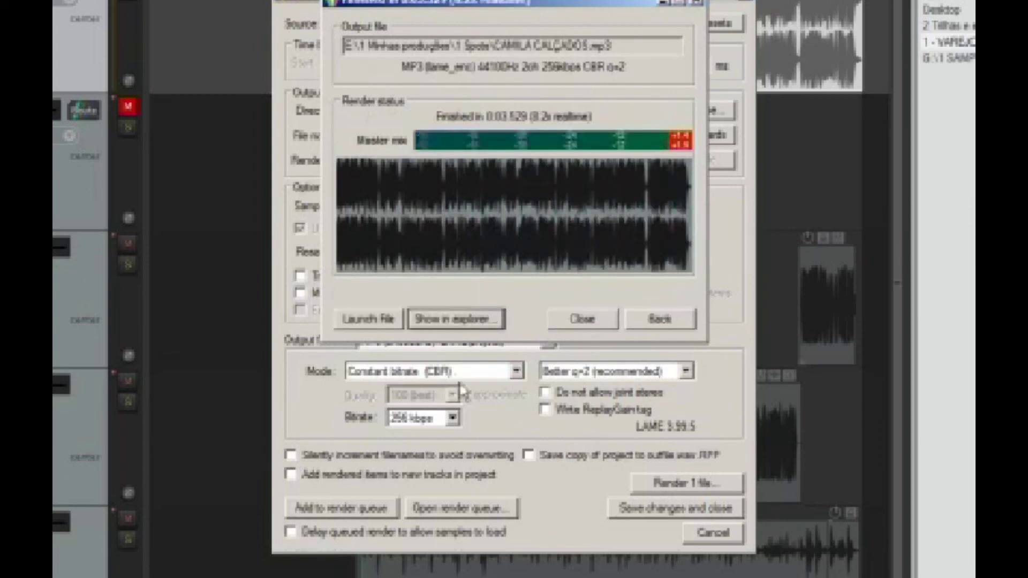